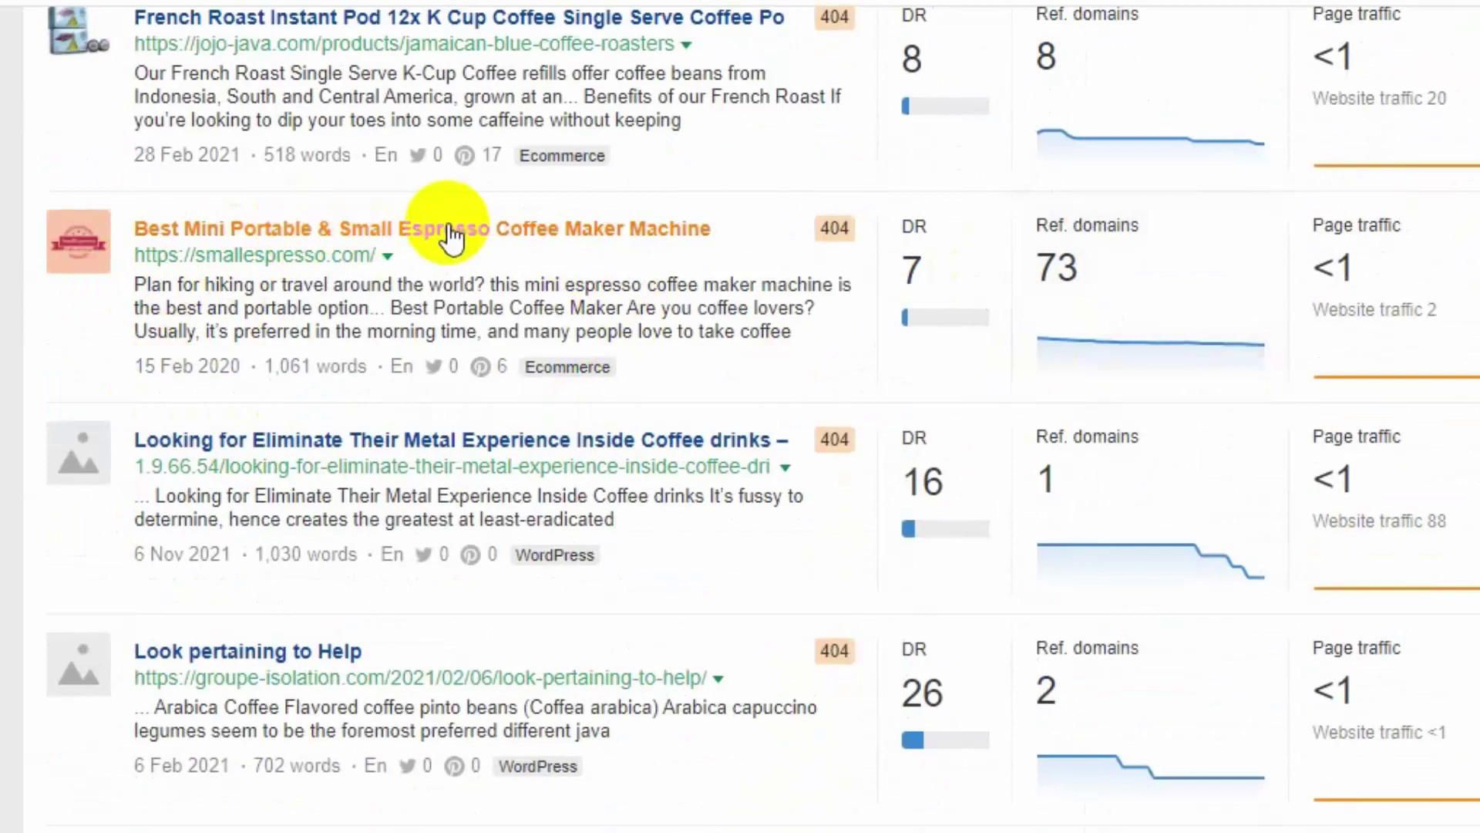
# - Open the "Best Mini Portable & Small Espresso Coffee Maker Machine" result in a new tab to check whether it loads, and close that tab
pyautogui.rightClick(289, 232)
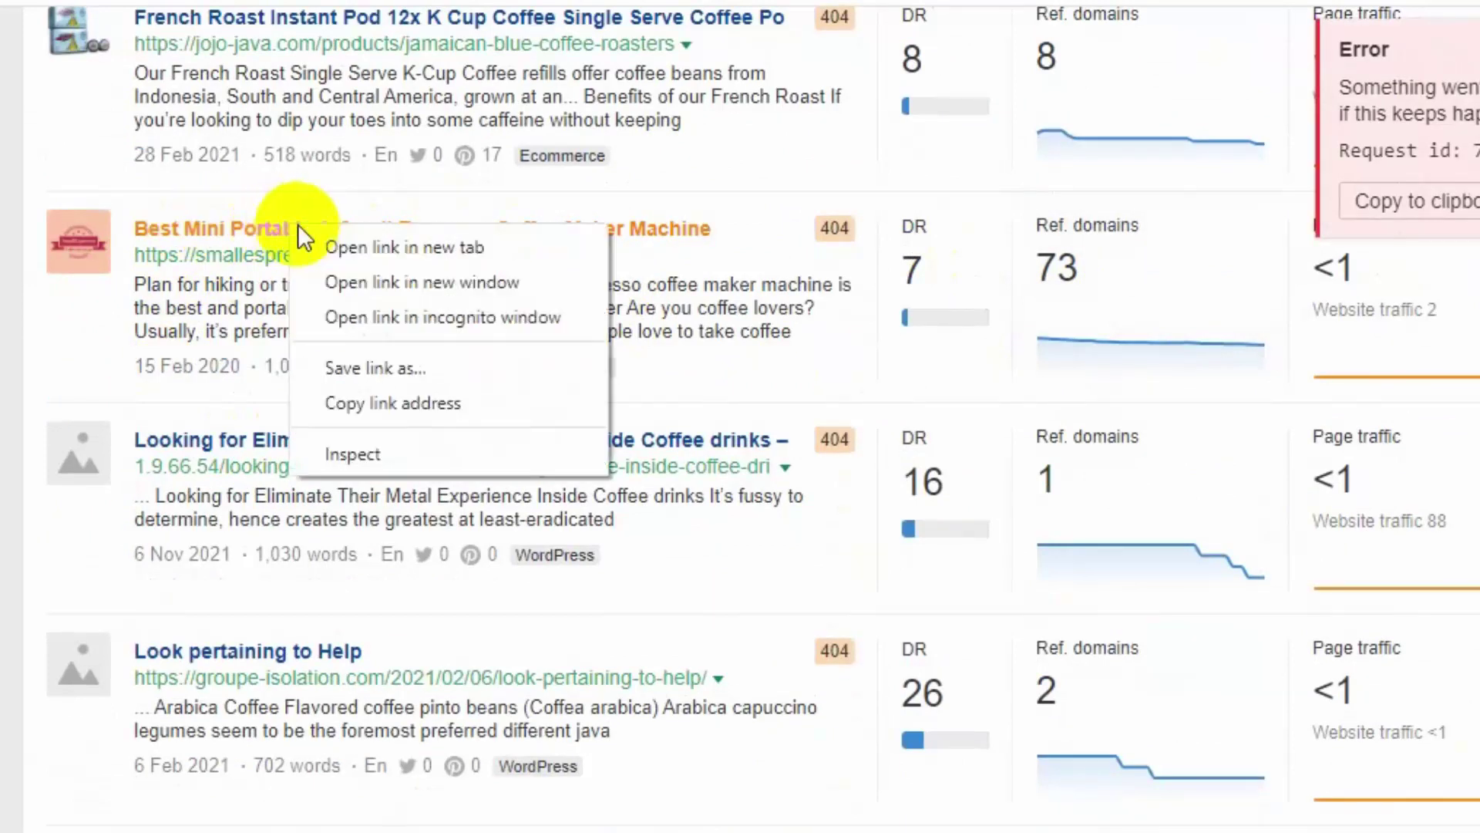
pyautogui.click(332, 242)
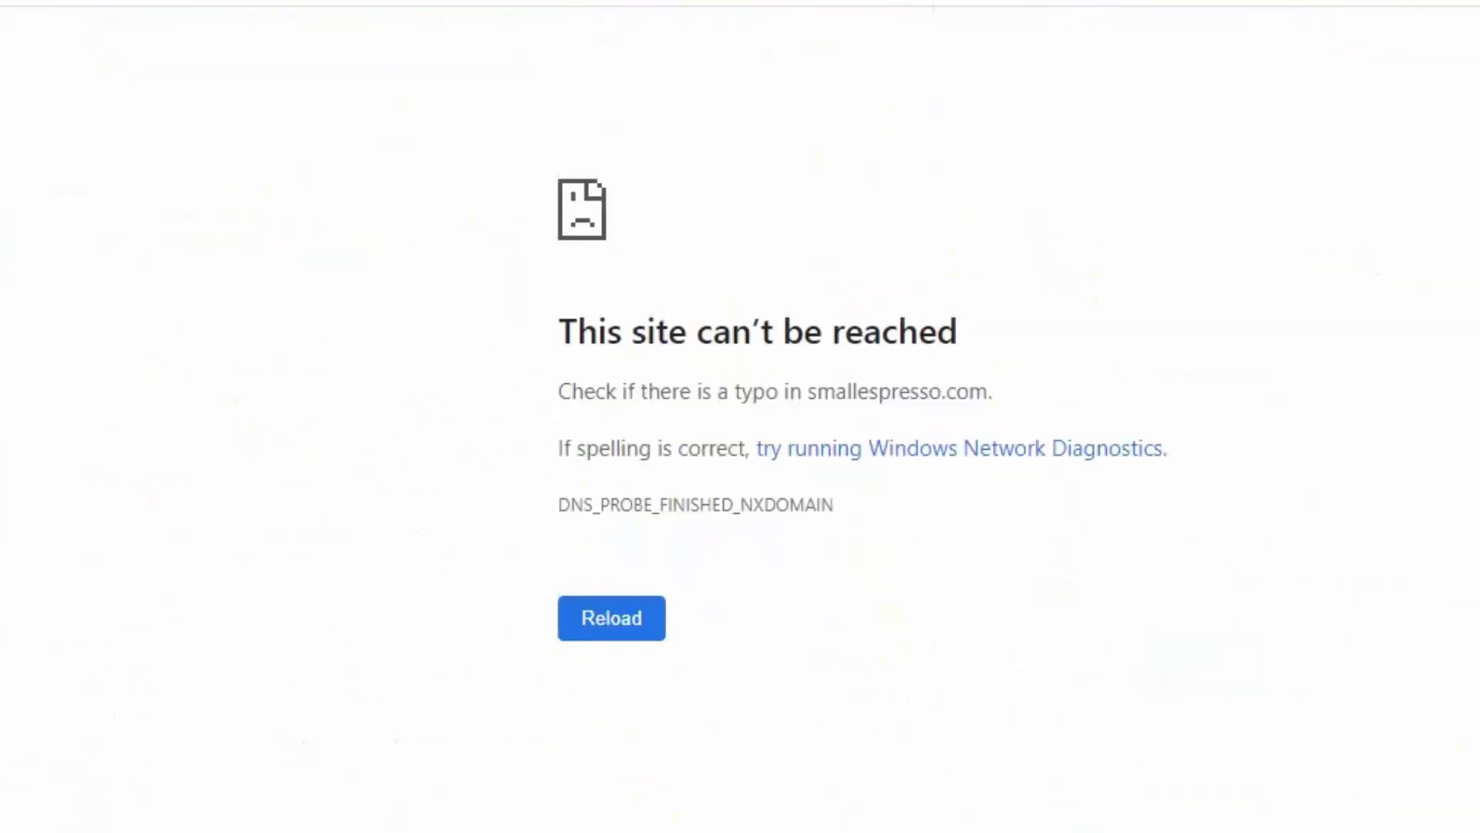
pyautogui.hotkey('ctrl', 'w')
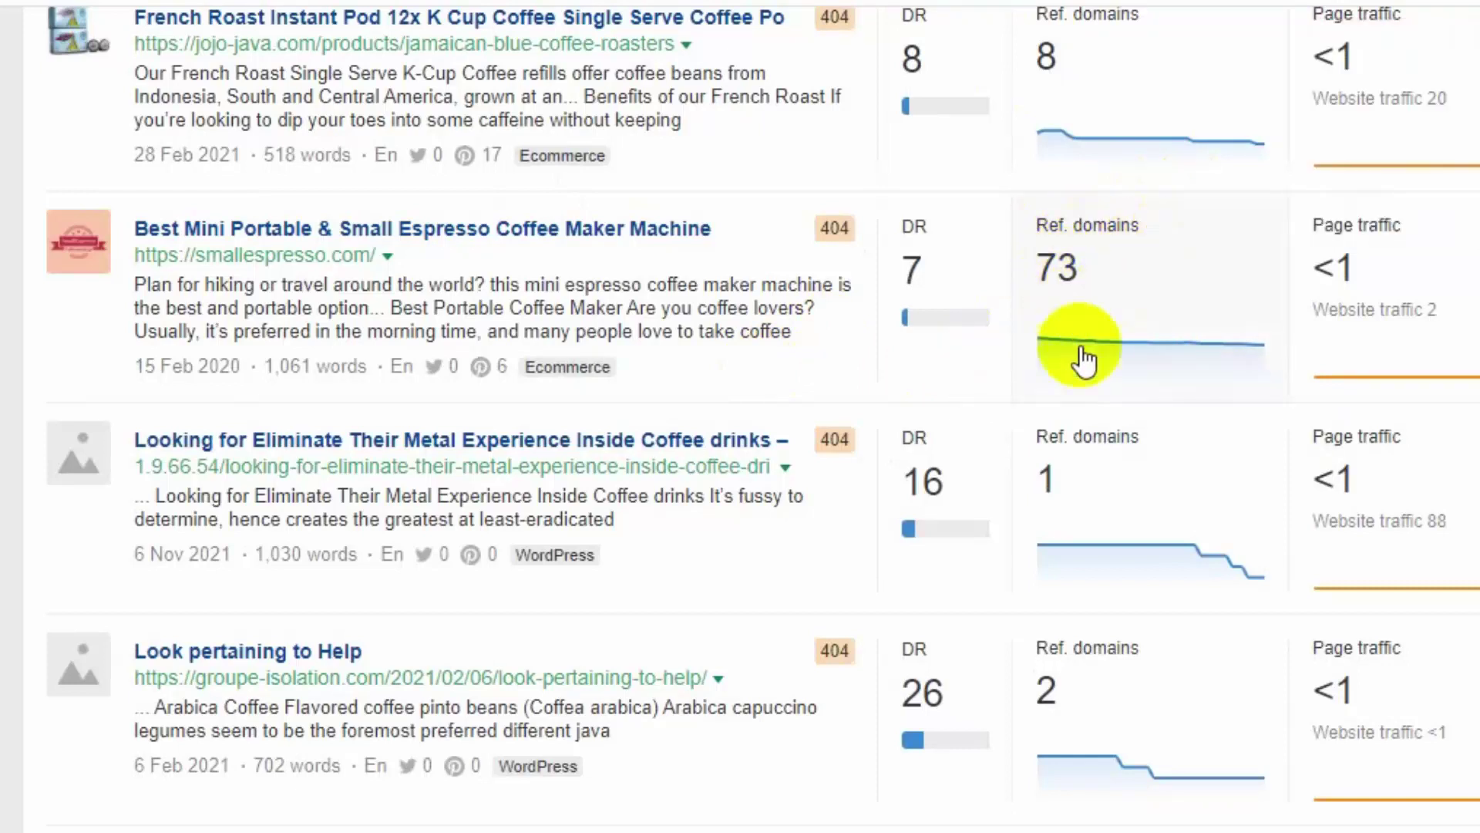
# - Filter the results to pages with at least 10 referring domains and show the filtered results
pyautogui.scroll(-10, 995, 351)
pyautogui.scroll(-4, 1110, 423)
pyautogui.scroll(-12, 1091, 482)
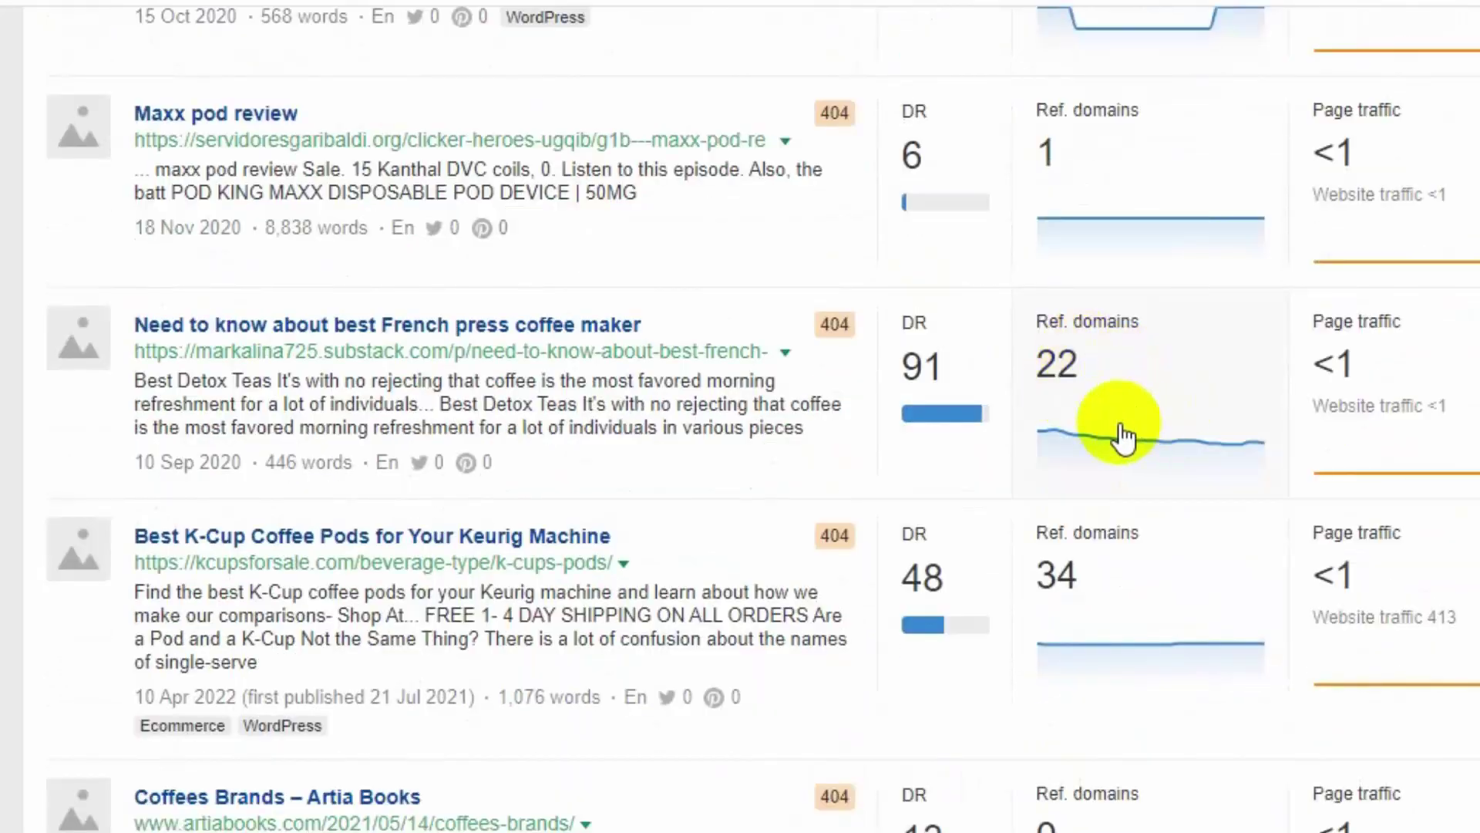
pyautogui.scroll(20, 1117, 429)
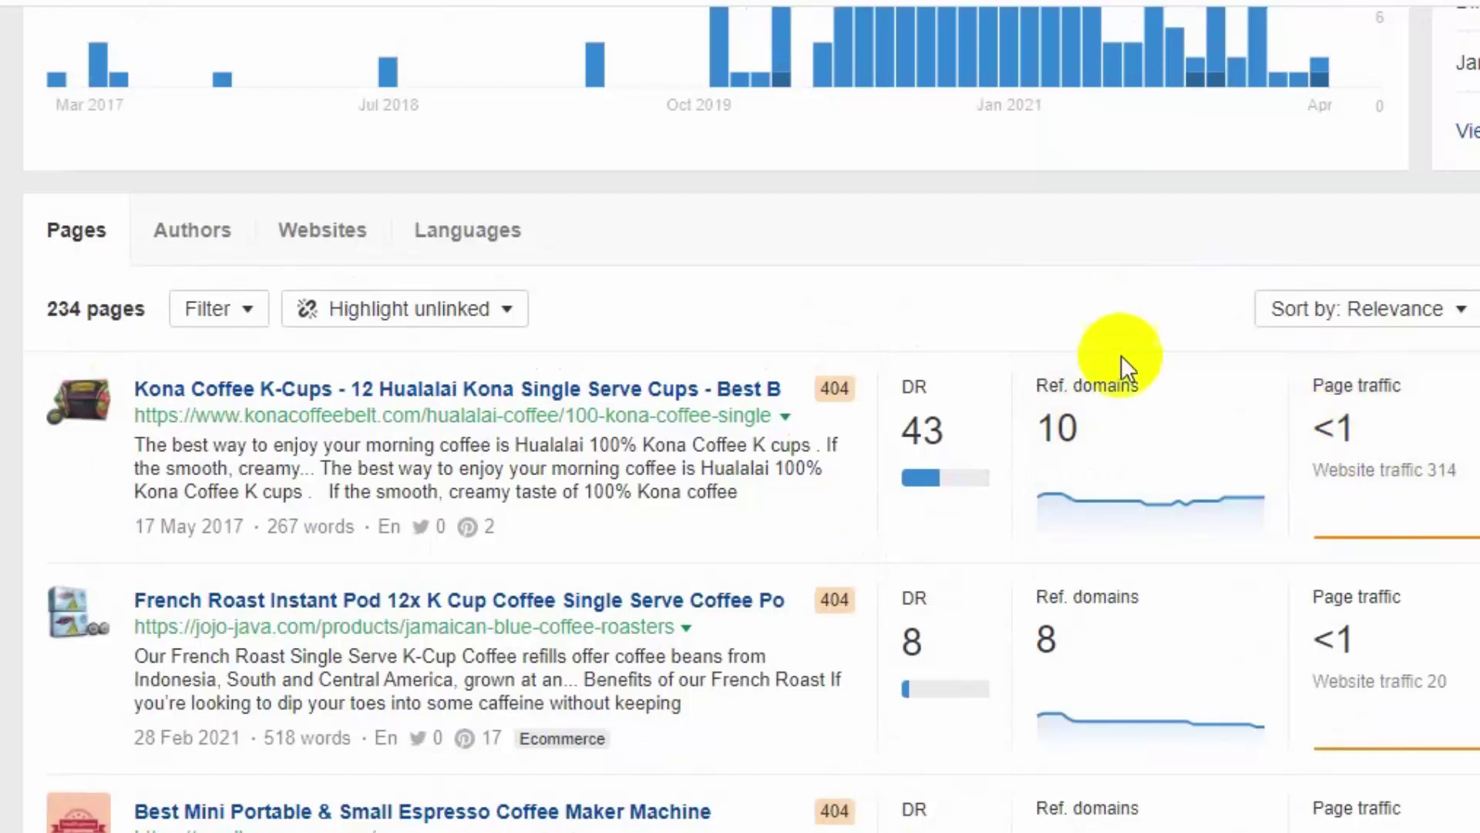
pyautogui.scroll(8, 1123, 366)
pyautogui.click(1151, 191)
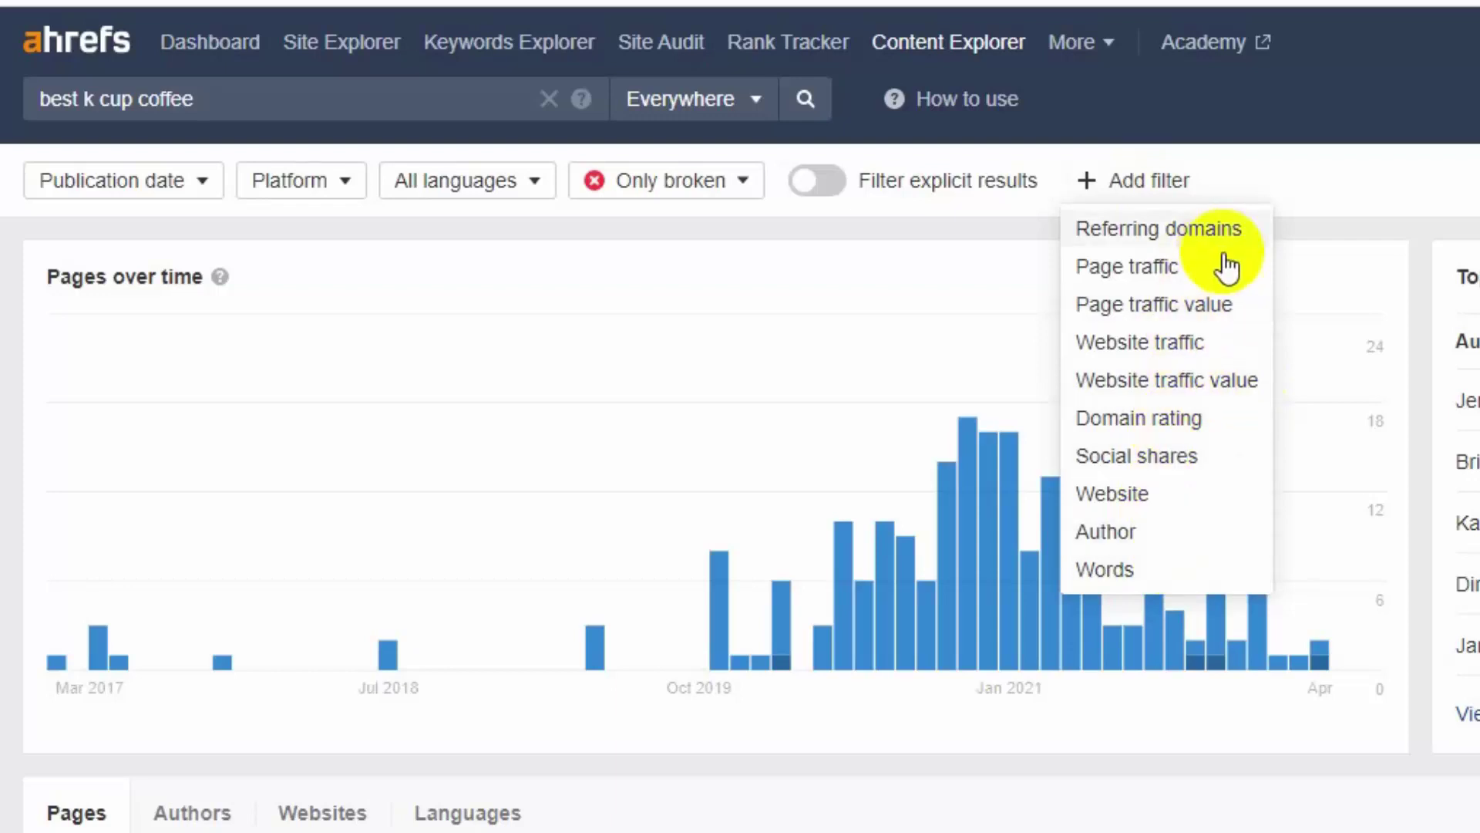
pyautogui.click(1168, 231)
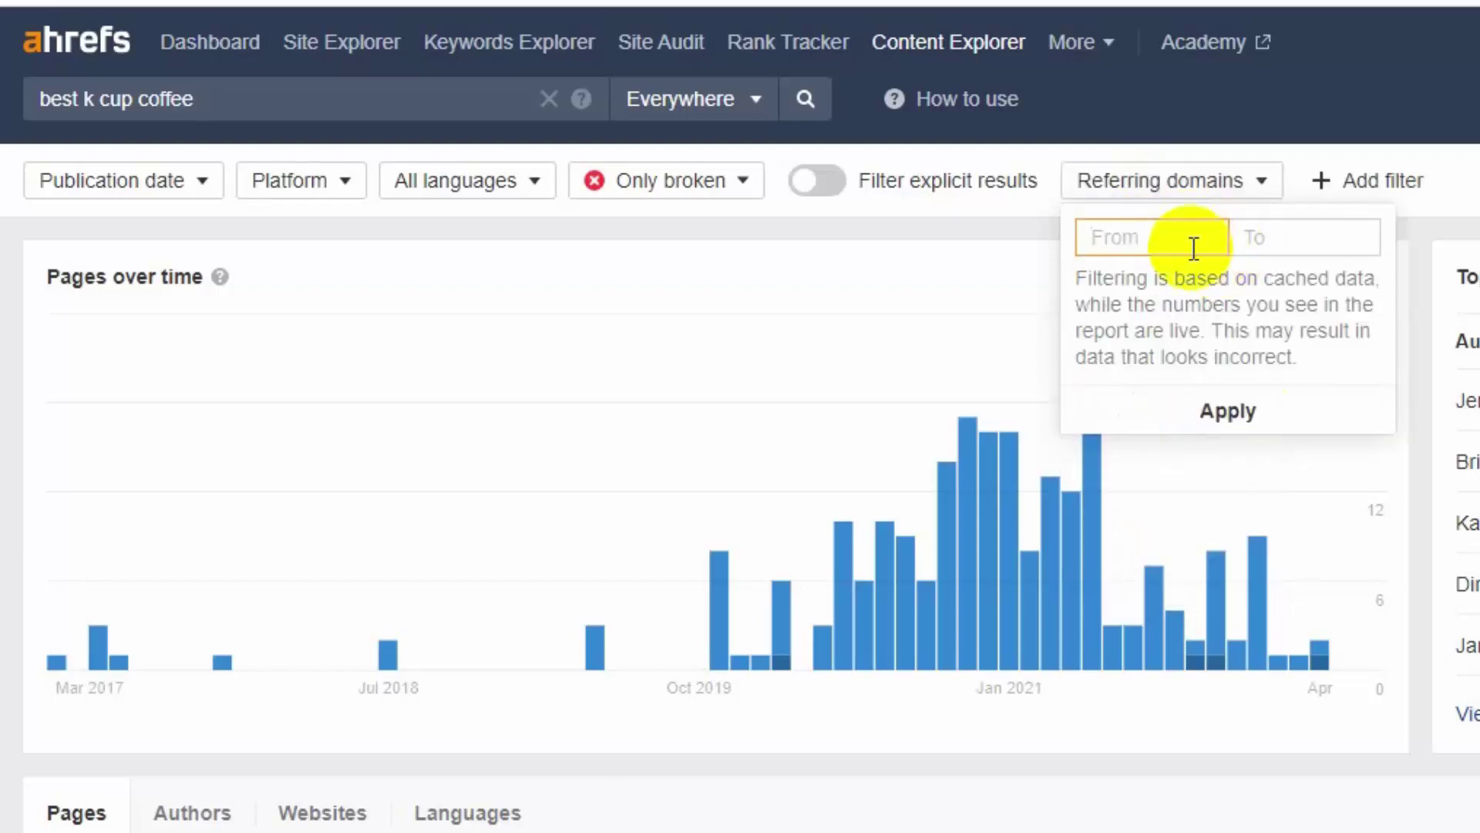
pyautogui.write('1')
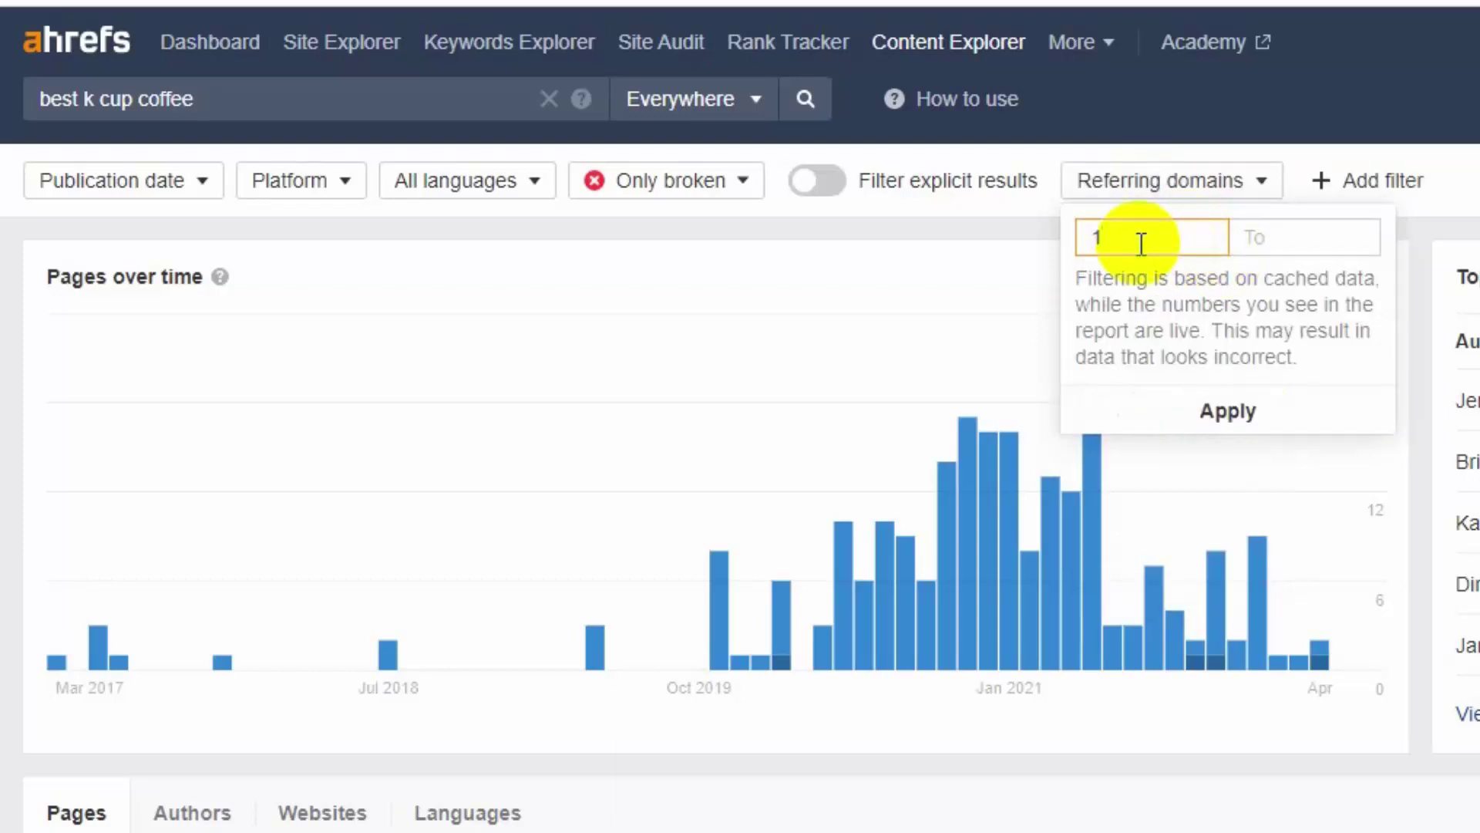
pyautogui.write('0')
pyautogui.click(1228, 409)
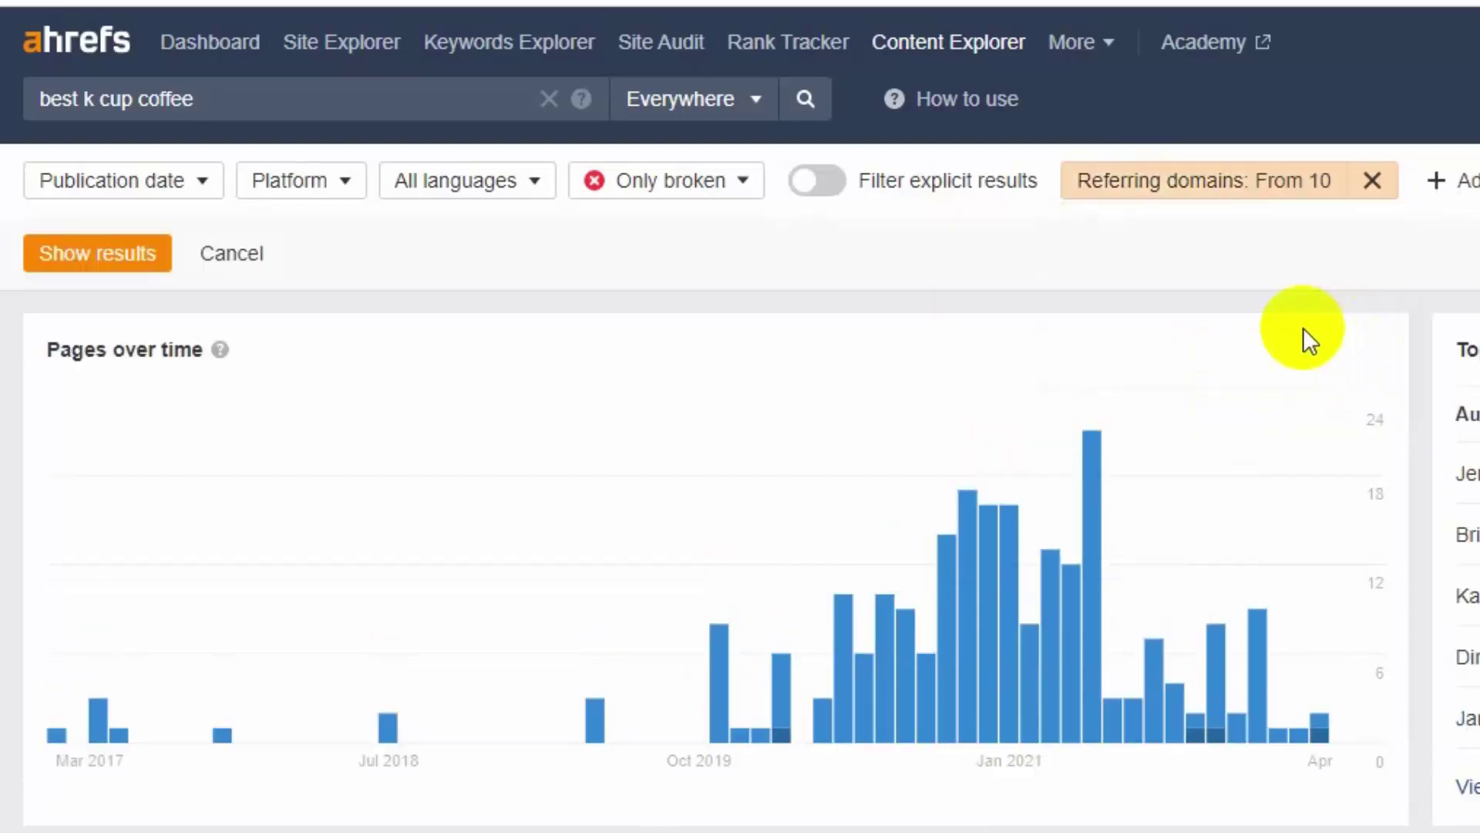
pyautogui.click(130, 266)
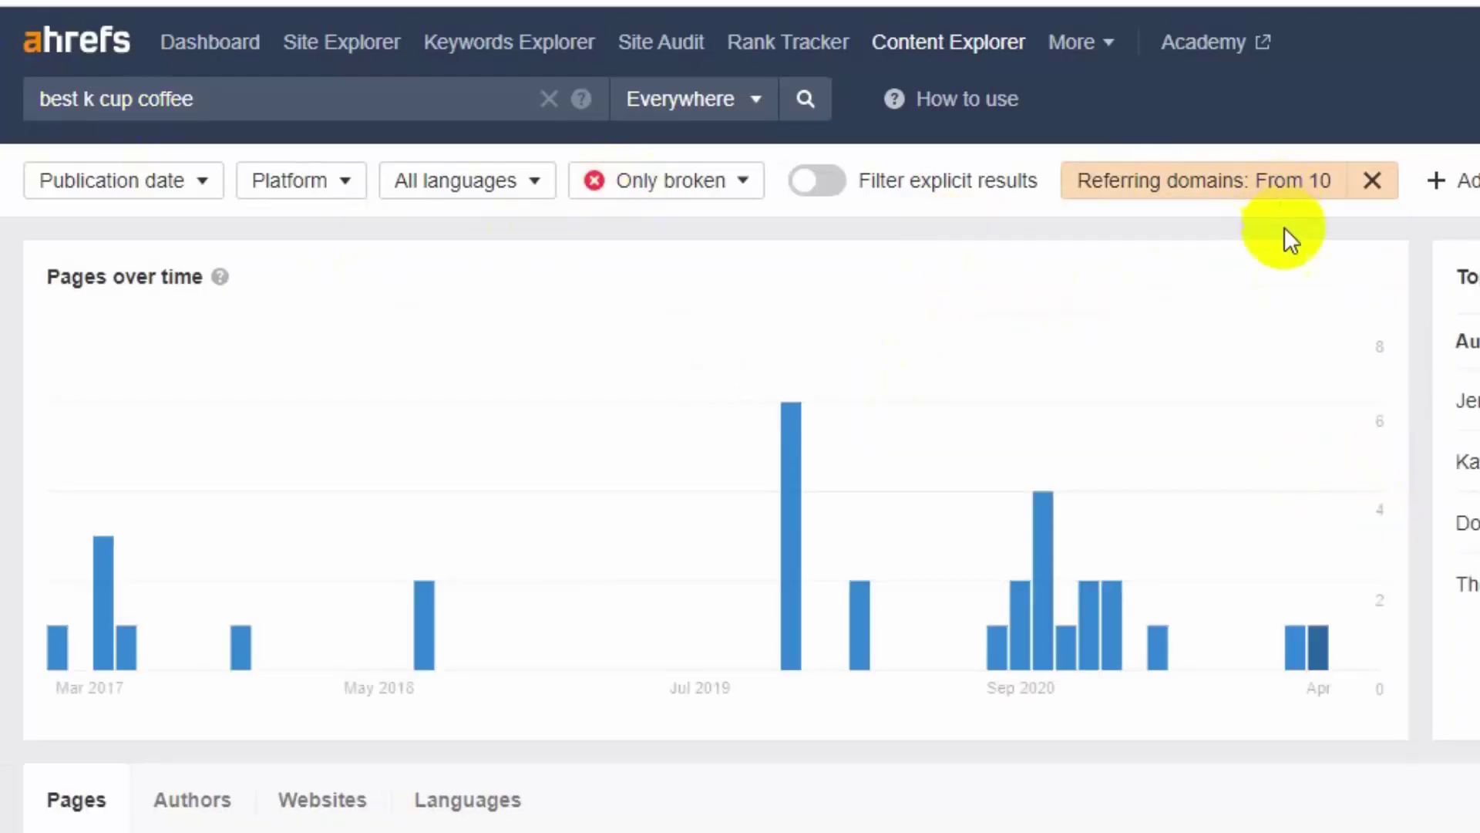
# - Open the "Best K-Cup Coffee Pods for Your Keurig Machine" result in a new tab to check whether the page is broken, and return to the results
pyautogui.scroll(-5, 1044, 413)
pyautogui.scroll(5, 1044, 413)
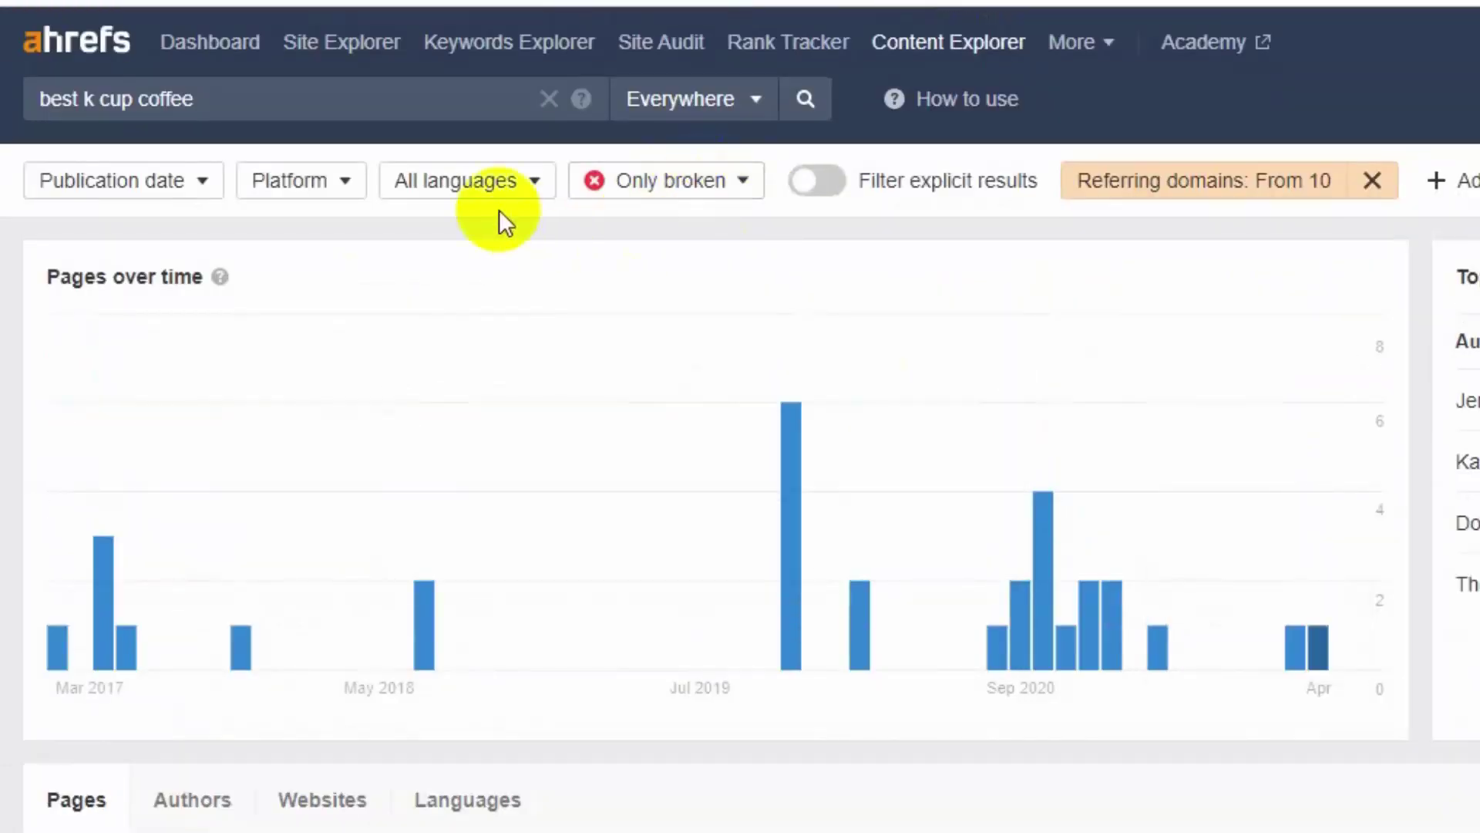
pyautogui.click(246, 87)
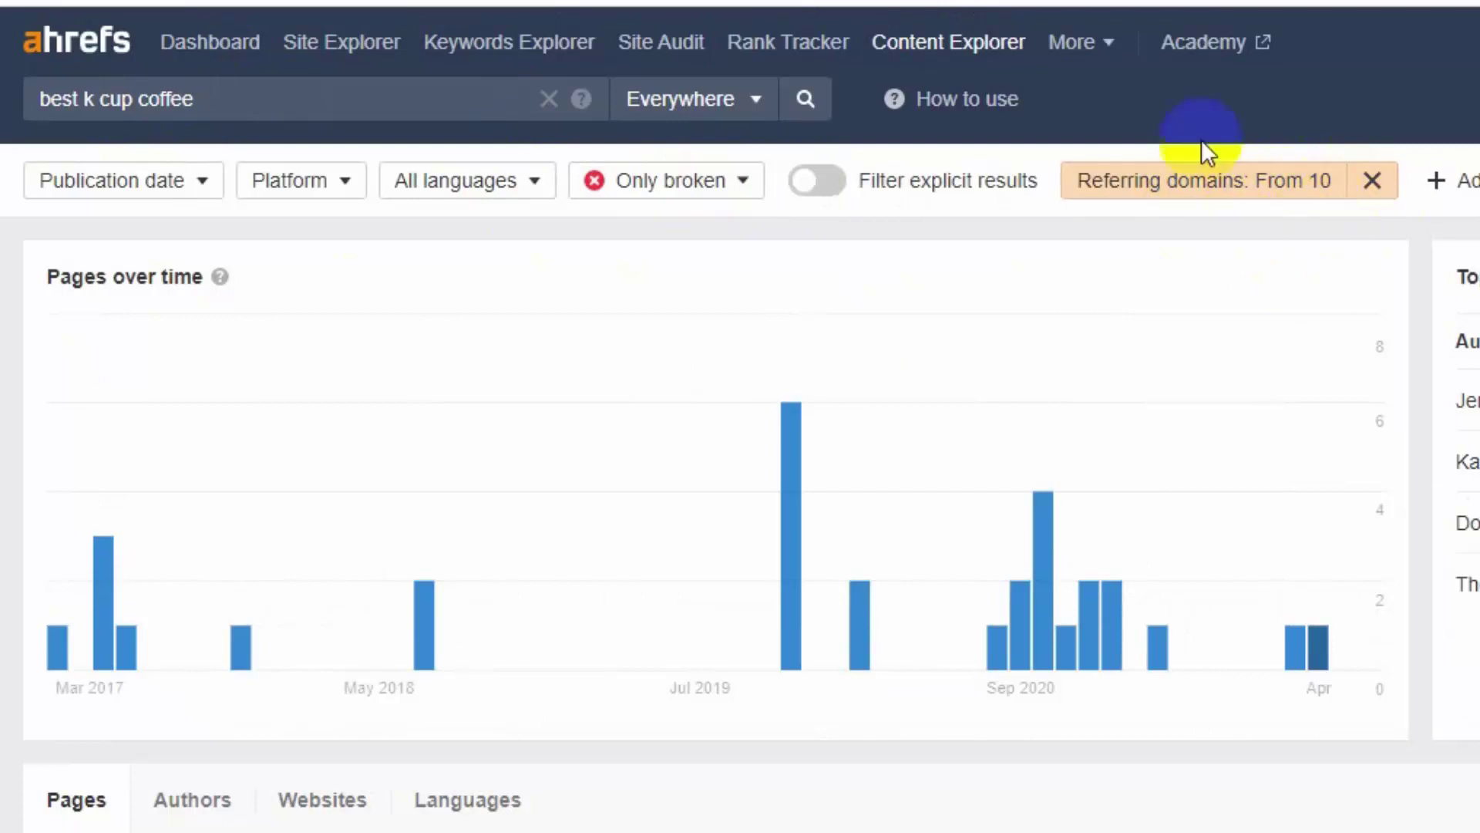
pyautogui.scroll(-7, 827, 271)
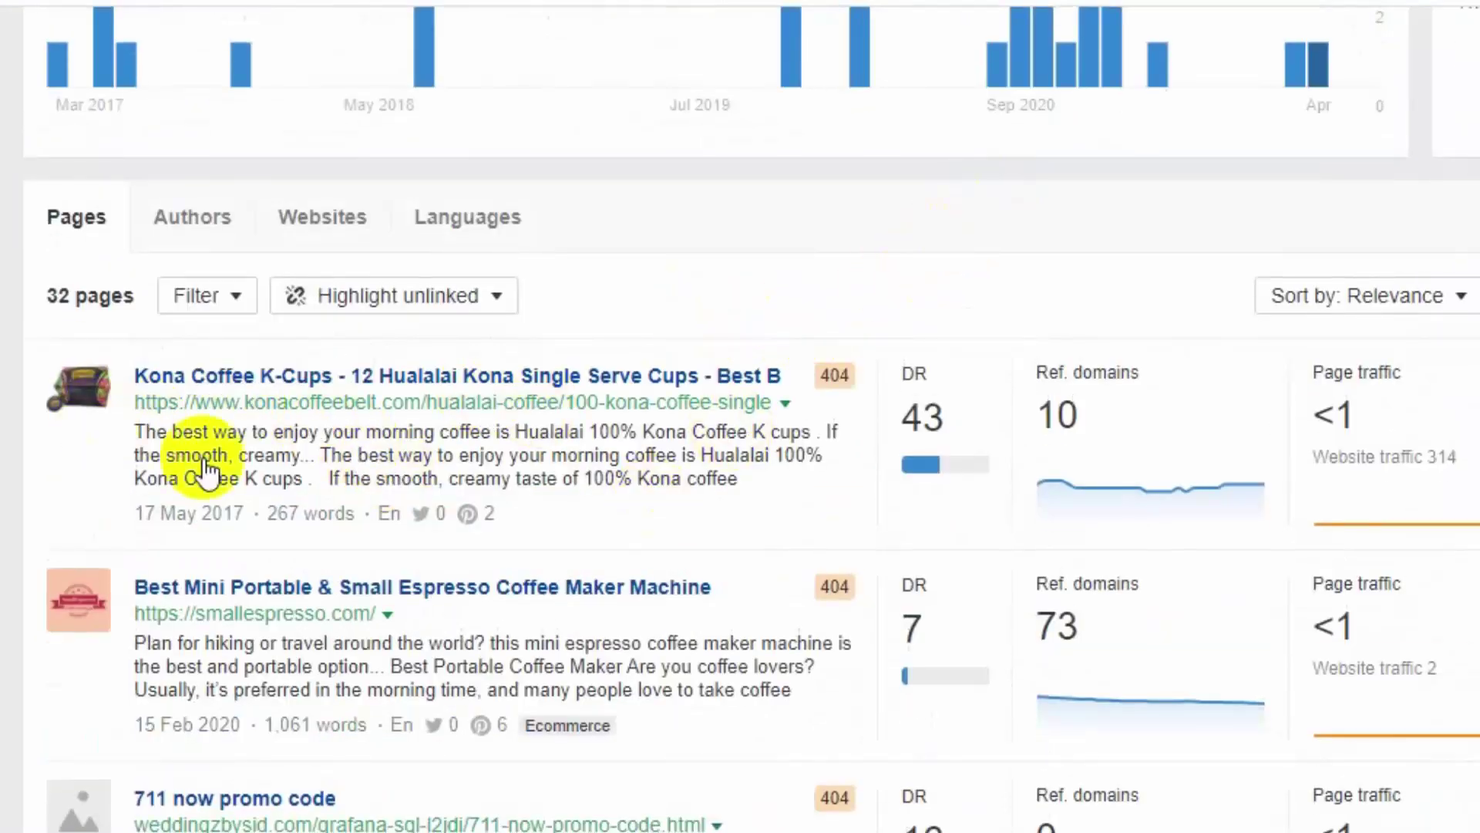
pyautogui.scroll(-2, 746, 463)
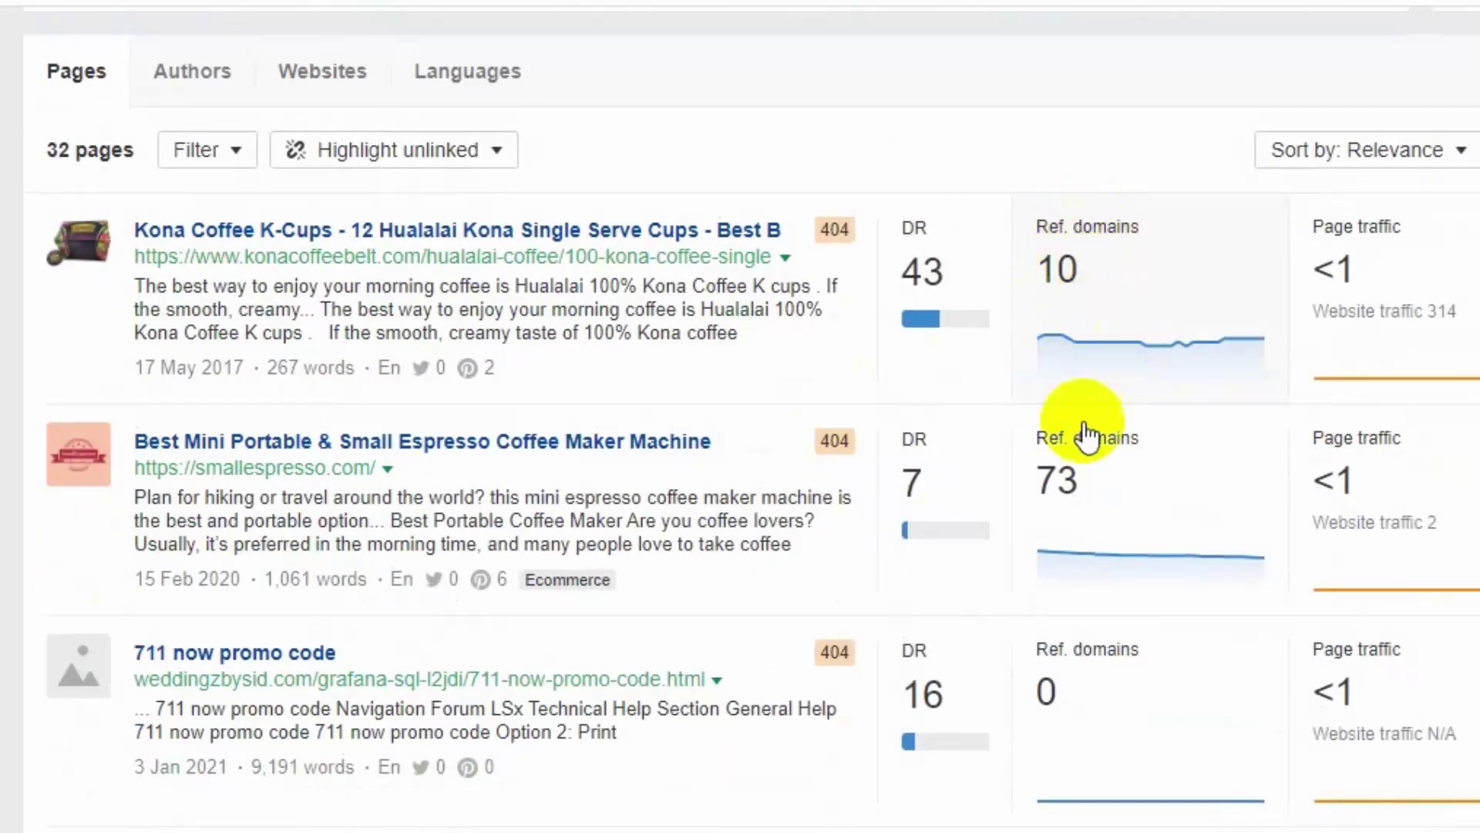
pyautogui.scroll(-6, 1087, 487)
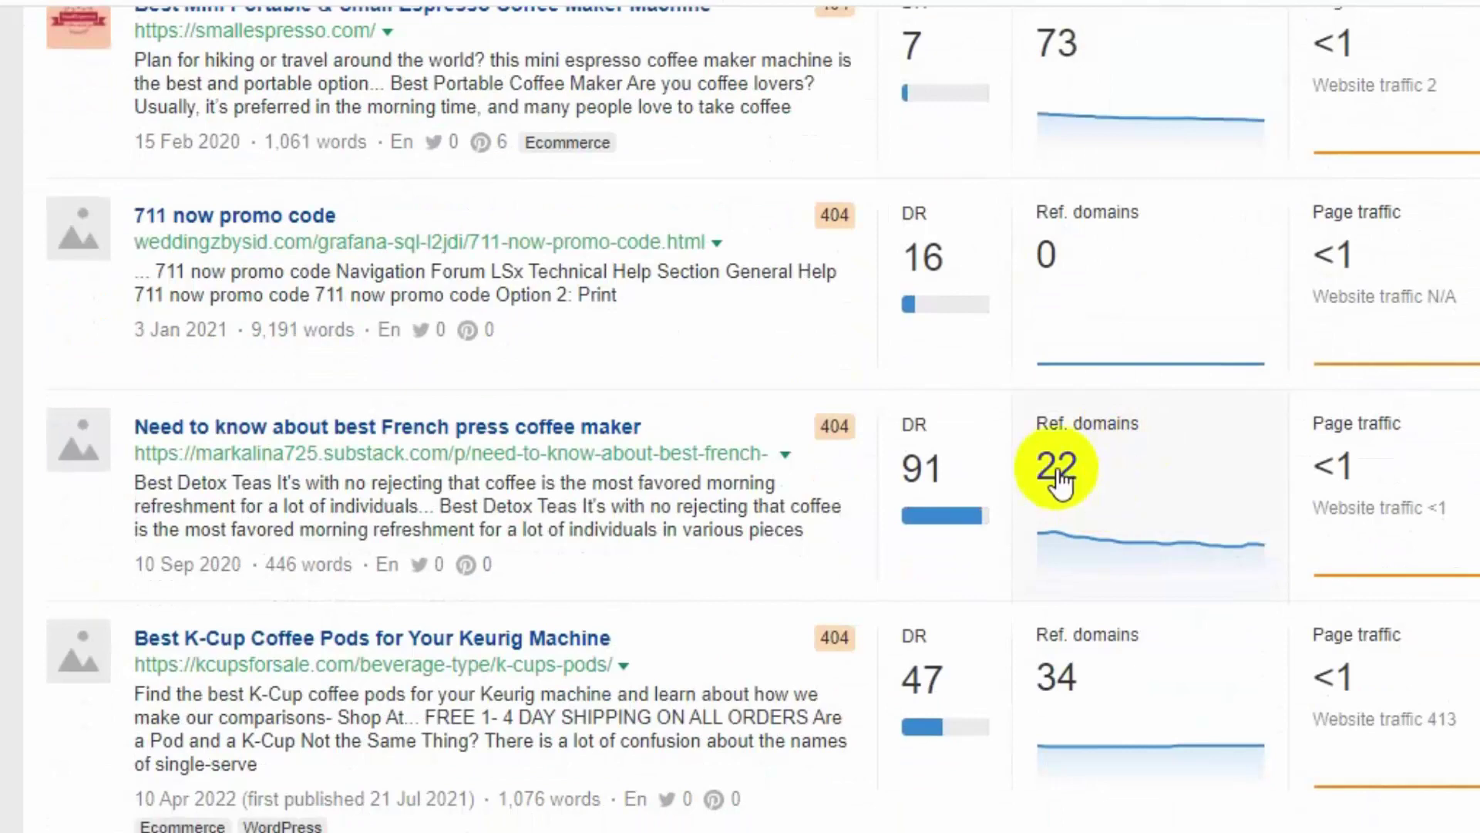
pyautogui.scroll(-4, 1218, 484)
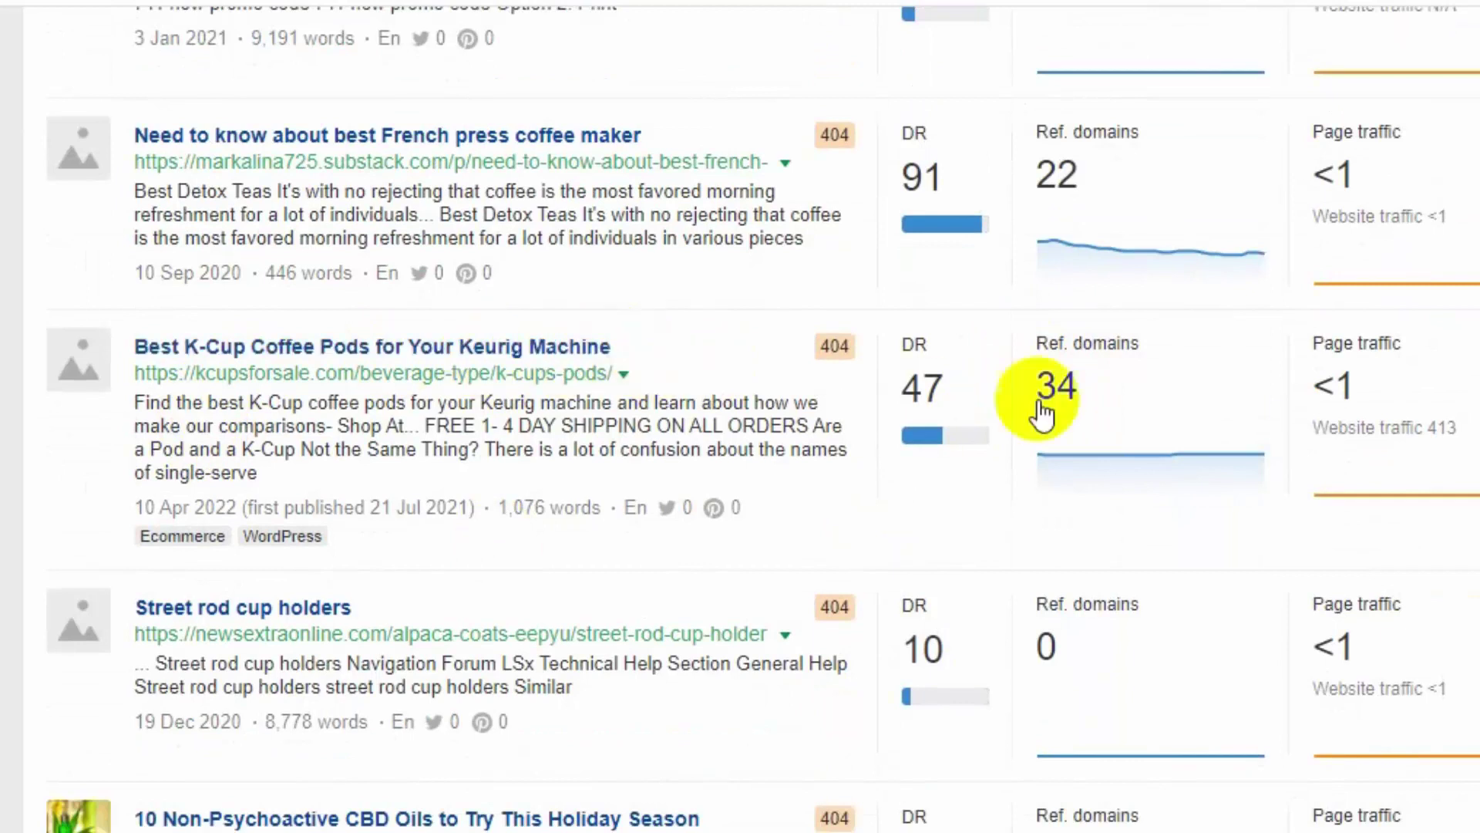
pyautogui.rightClick(387, 351)
pyautogui.click(440, 365)
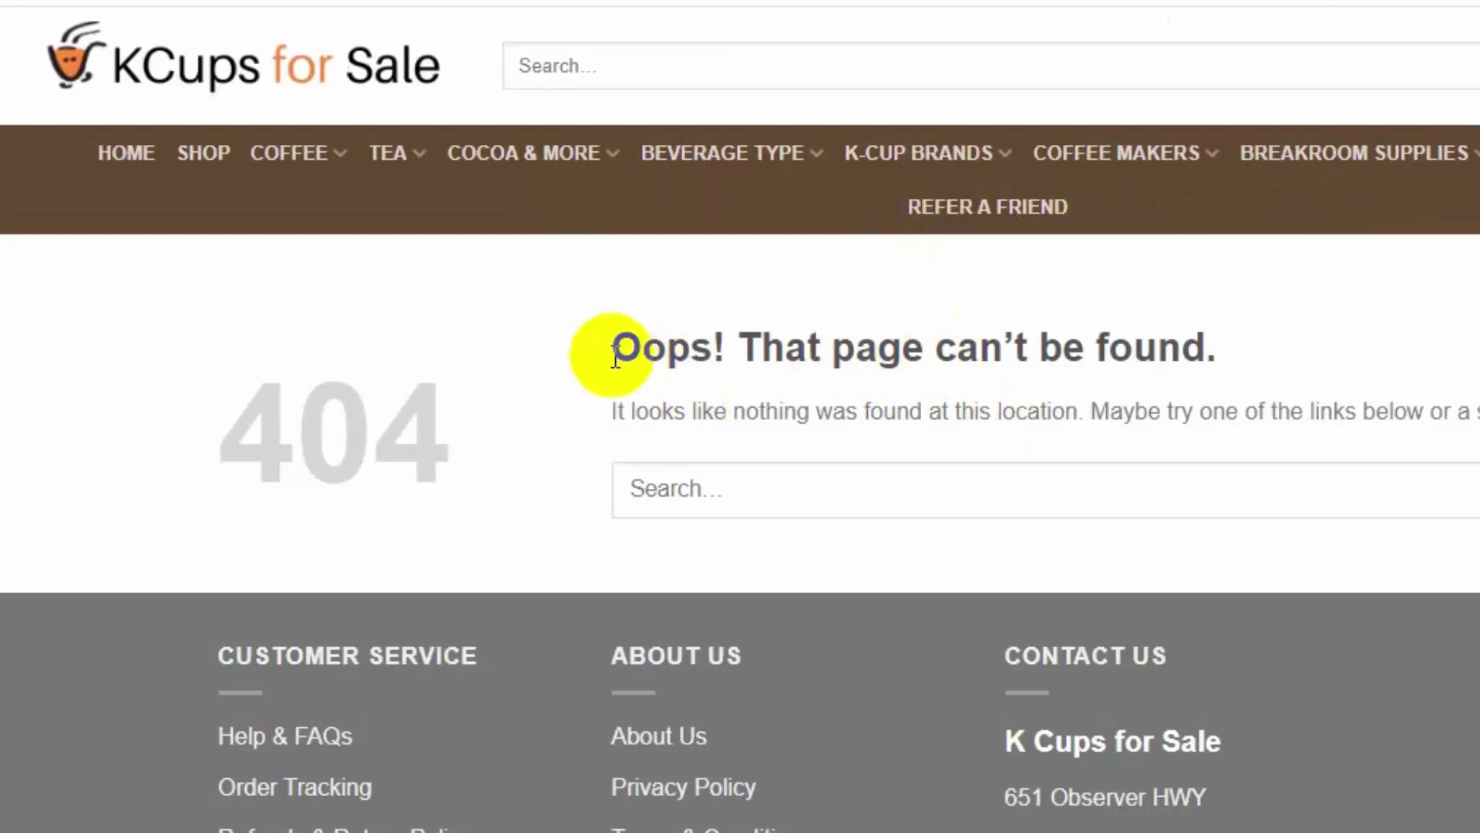
pyautogui.moveTo(933, 347); pyautogui.dragTo(853, 149)
pyautogui.rightClick(693, 4)
pyautogui.click(729, 92)
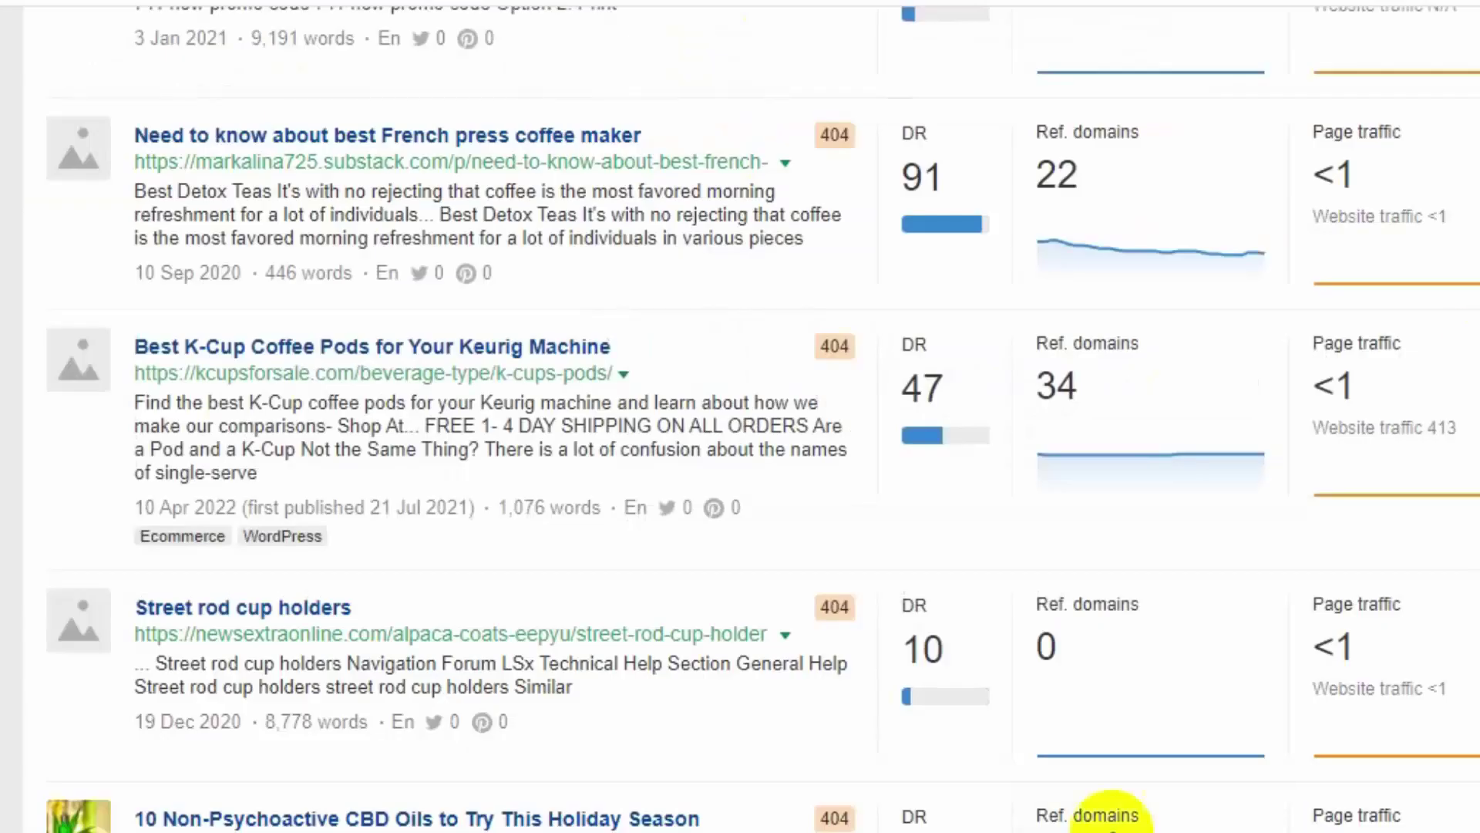
# - Expand the referring domains of the "Best K-Cup Coffee Pods for Your Keurig Machine" result and review the list
pyautogui.scroll(-2, 1123, 793)
pyautogui.scroll(2, 1124, 792)
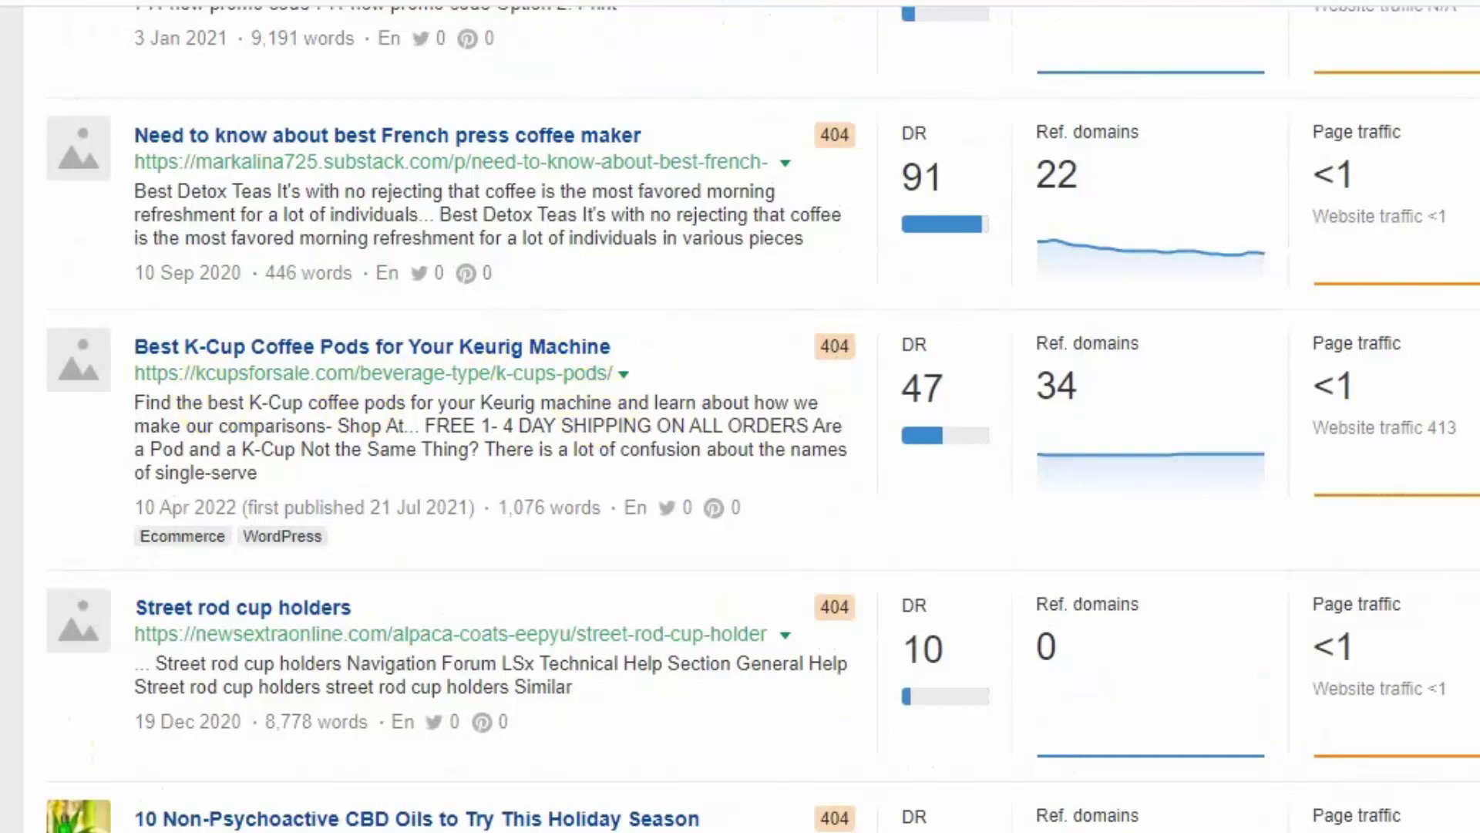
pyautogui.click(1083, 385)
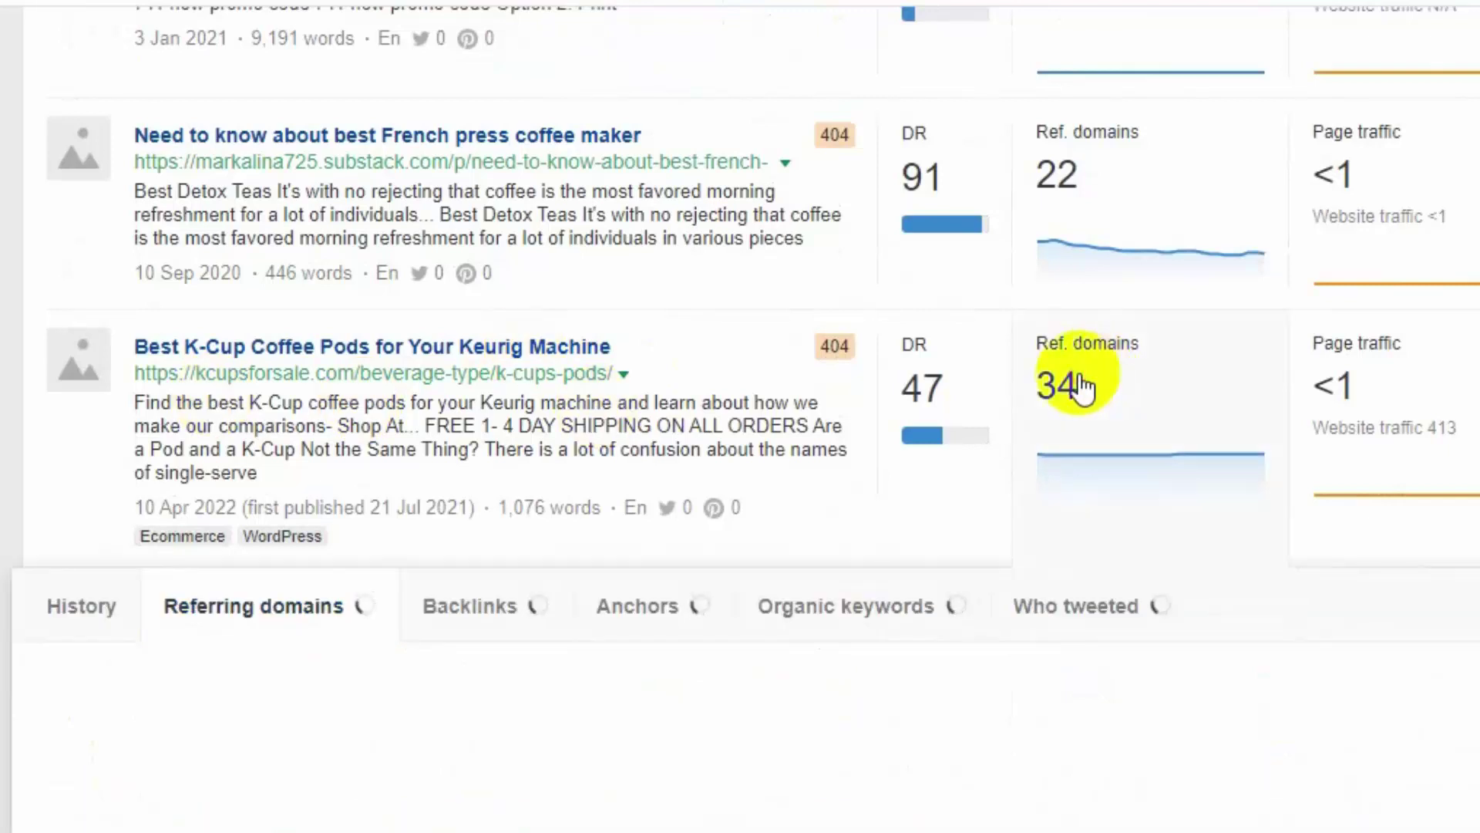
pyautogui.scroll(-2, 1079, 367)
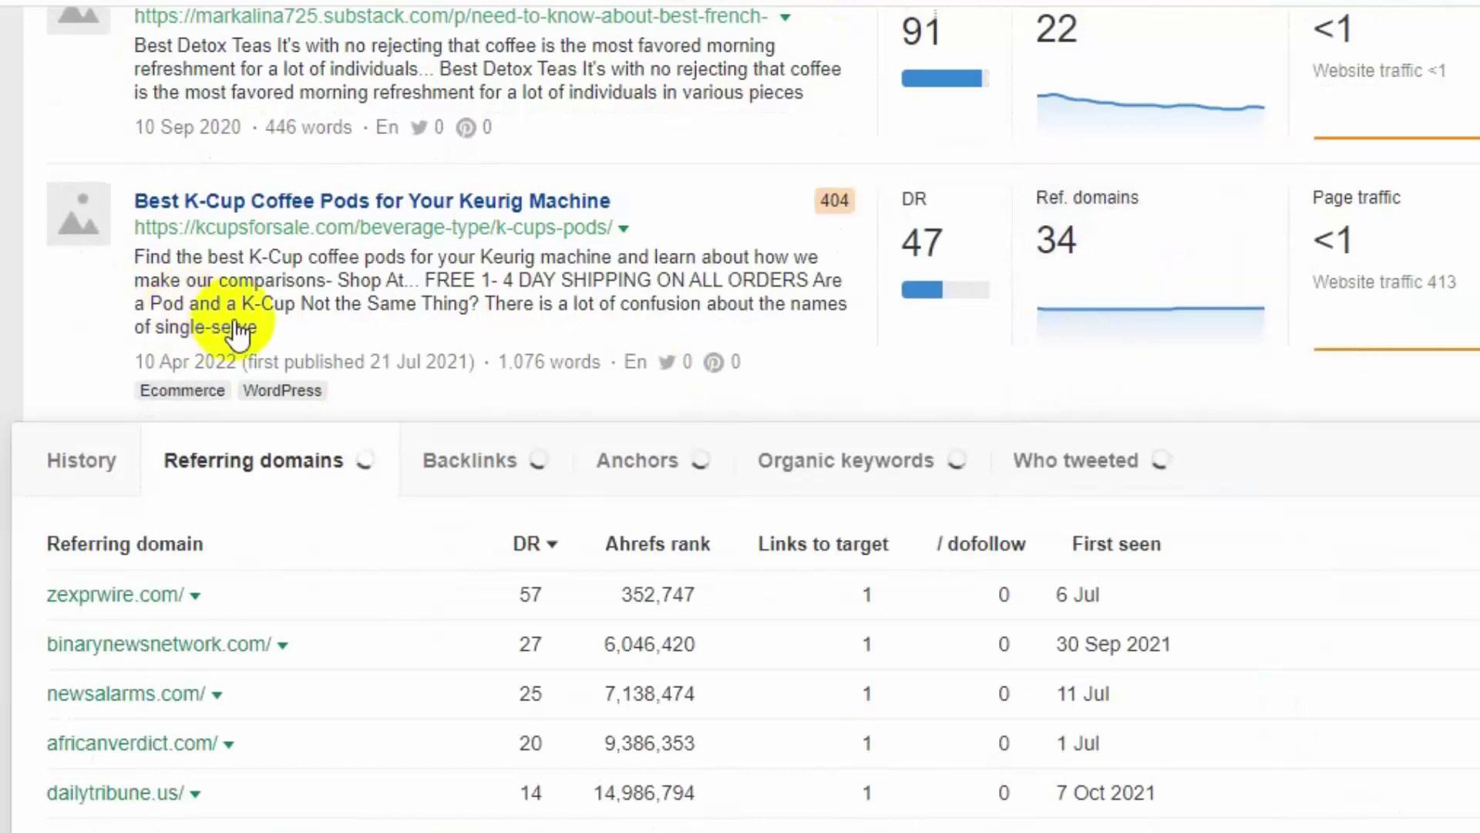
pyautogui.scroll(-4, 178, 424)
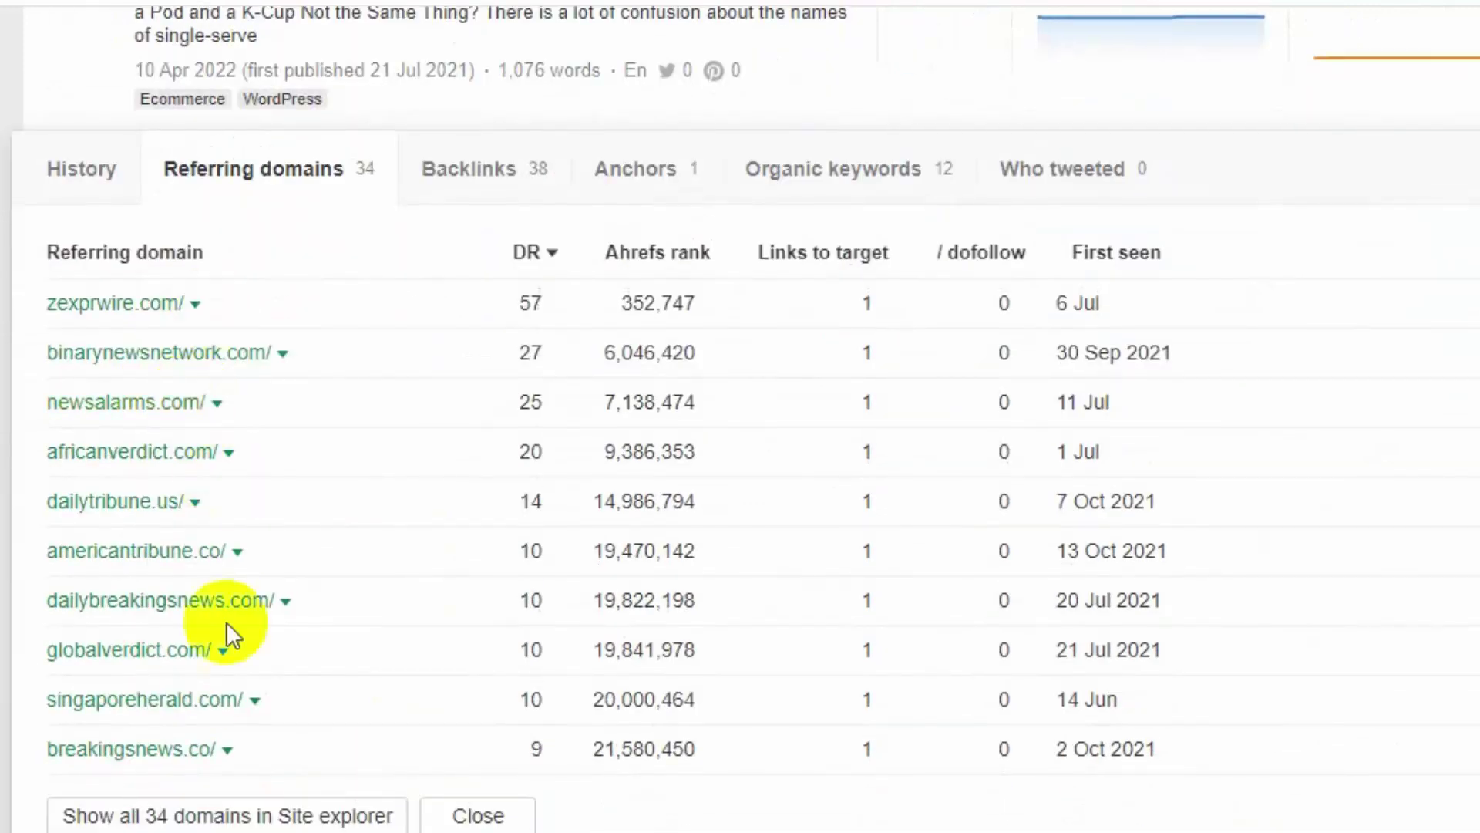
pyautogui.scroll(-2, 264, 555)
pyautogui.scroll(2, 265, 555)
pyautogui.scroll(4, 297, 506)
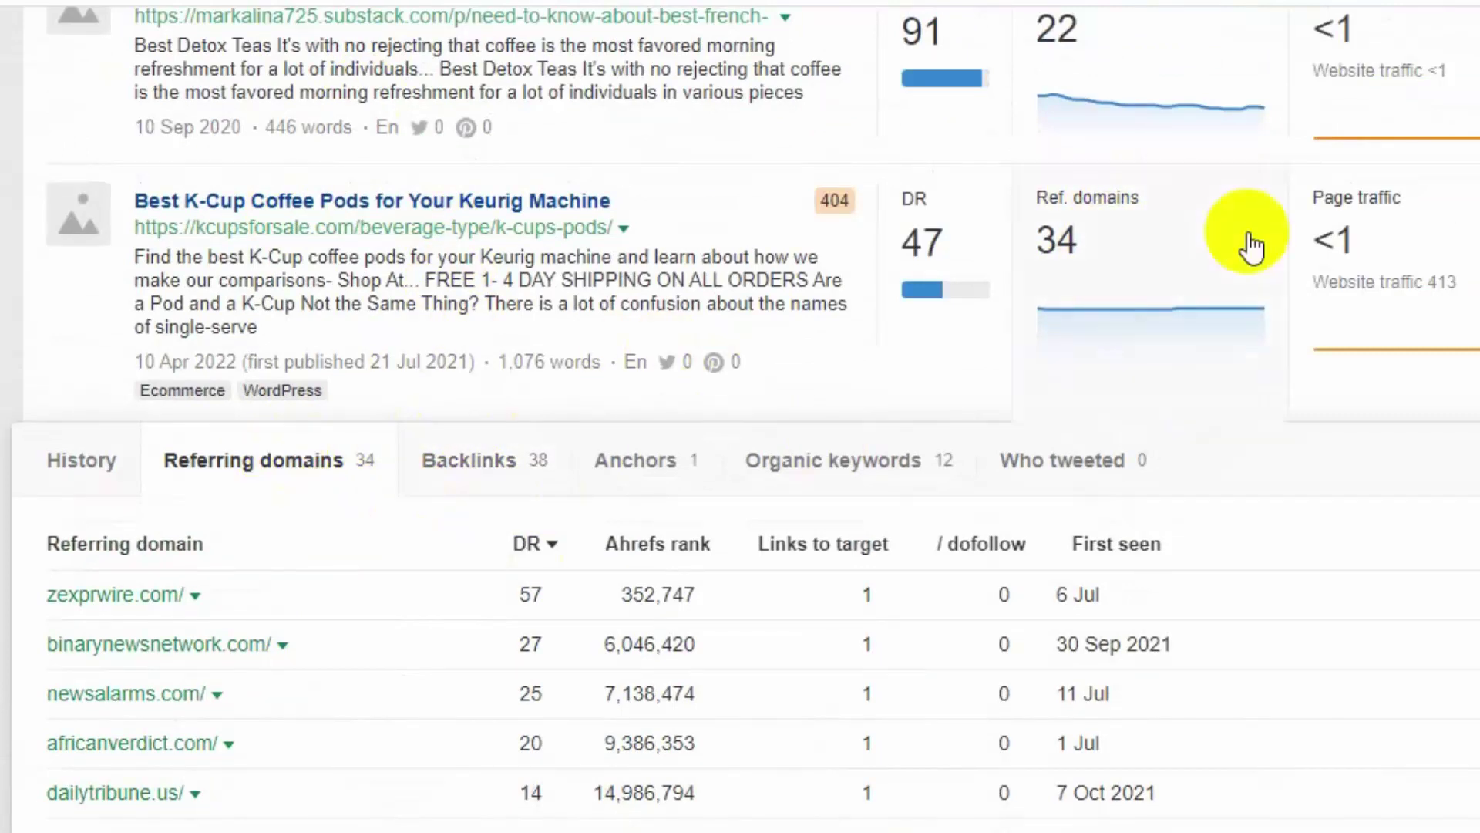
# - Show the backlinks of the broken kcupsforsale.com page and examine the referring pages, their ratings and the anchor texts
pyautogui.click(474, 462)
pyautogui.scroll(-4, 918, 290)
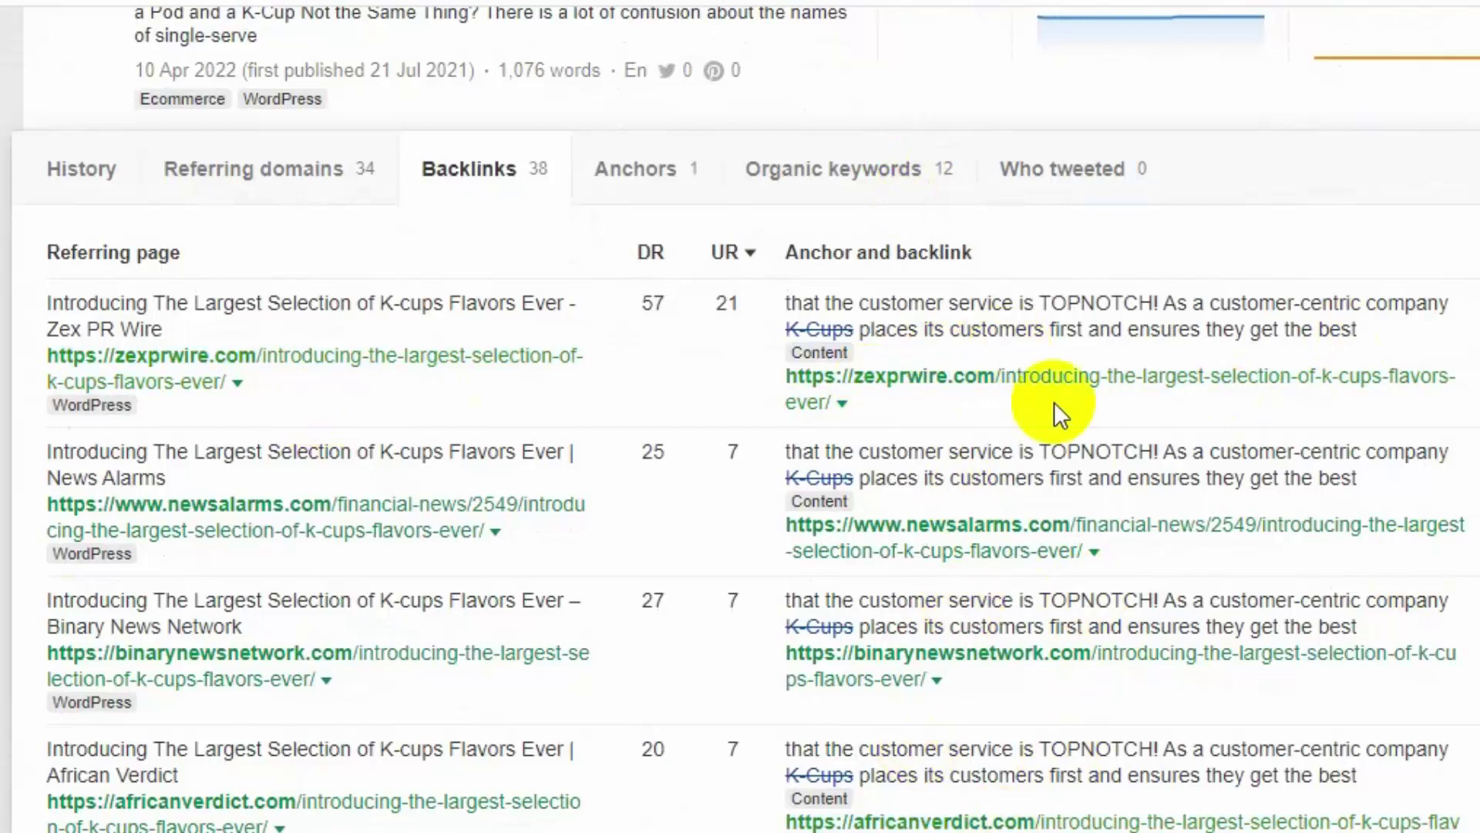
pyautogui.scroll(2, 1041, 529)
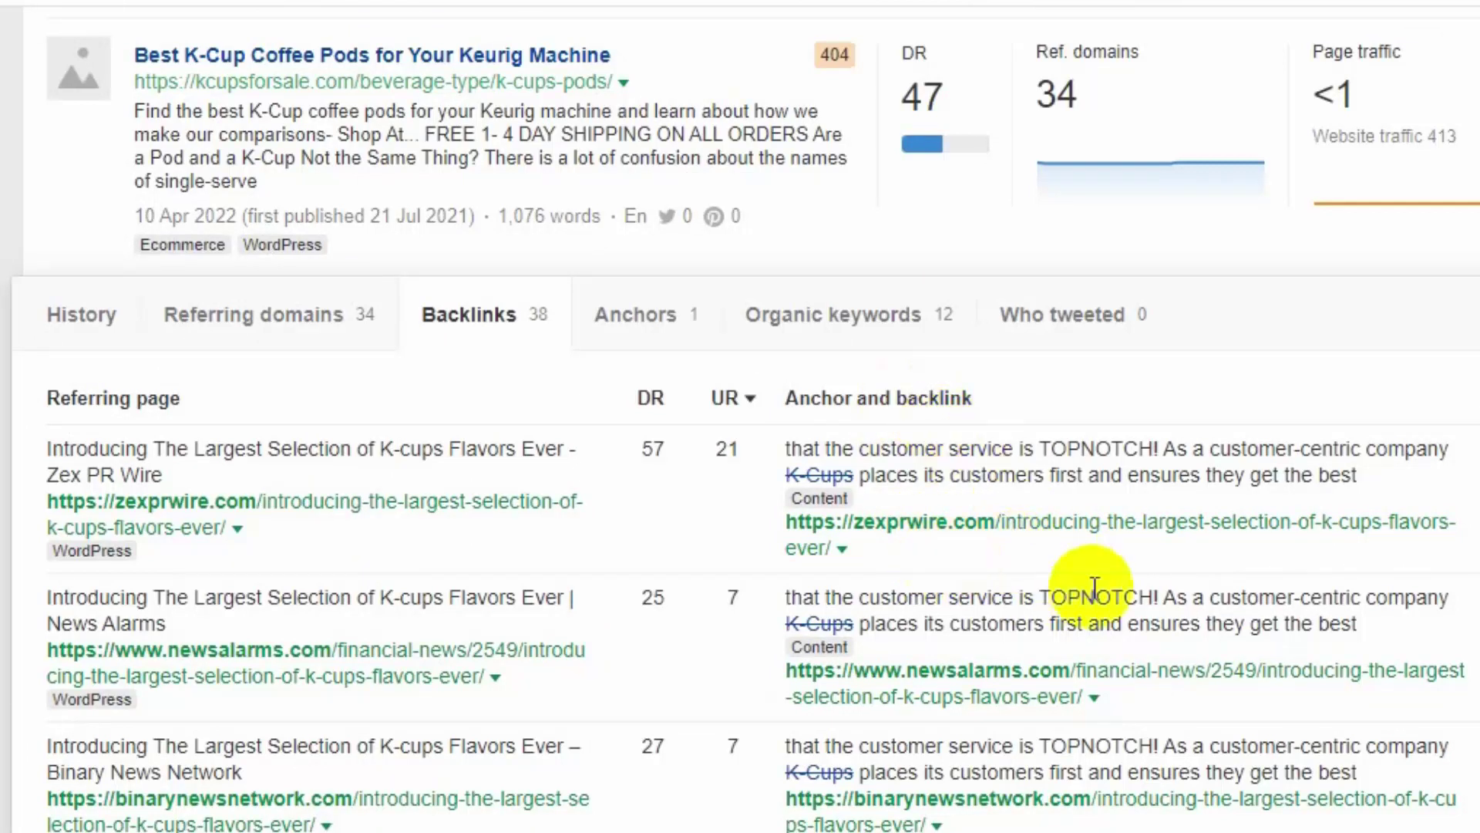
pyautogui.scroll(-2, 952, 491)
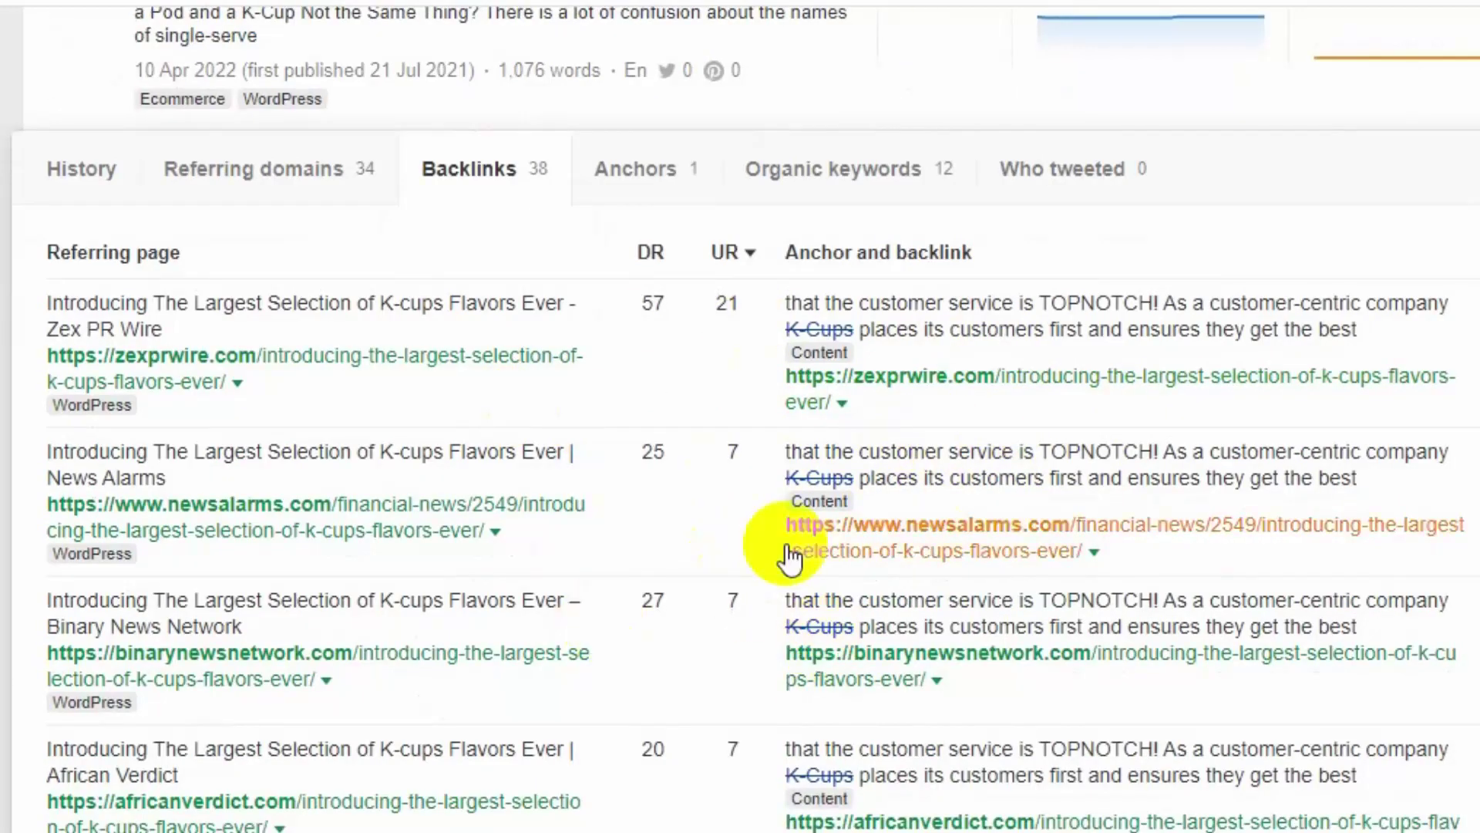
pyautogui.scroll(-4, 627, 502)
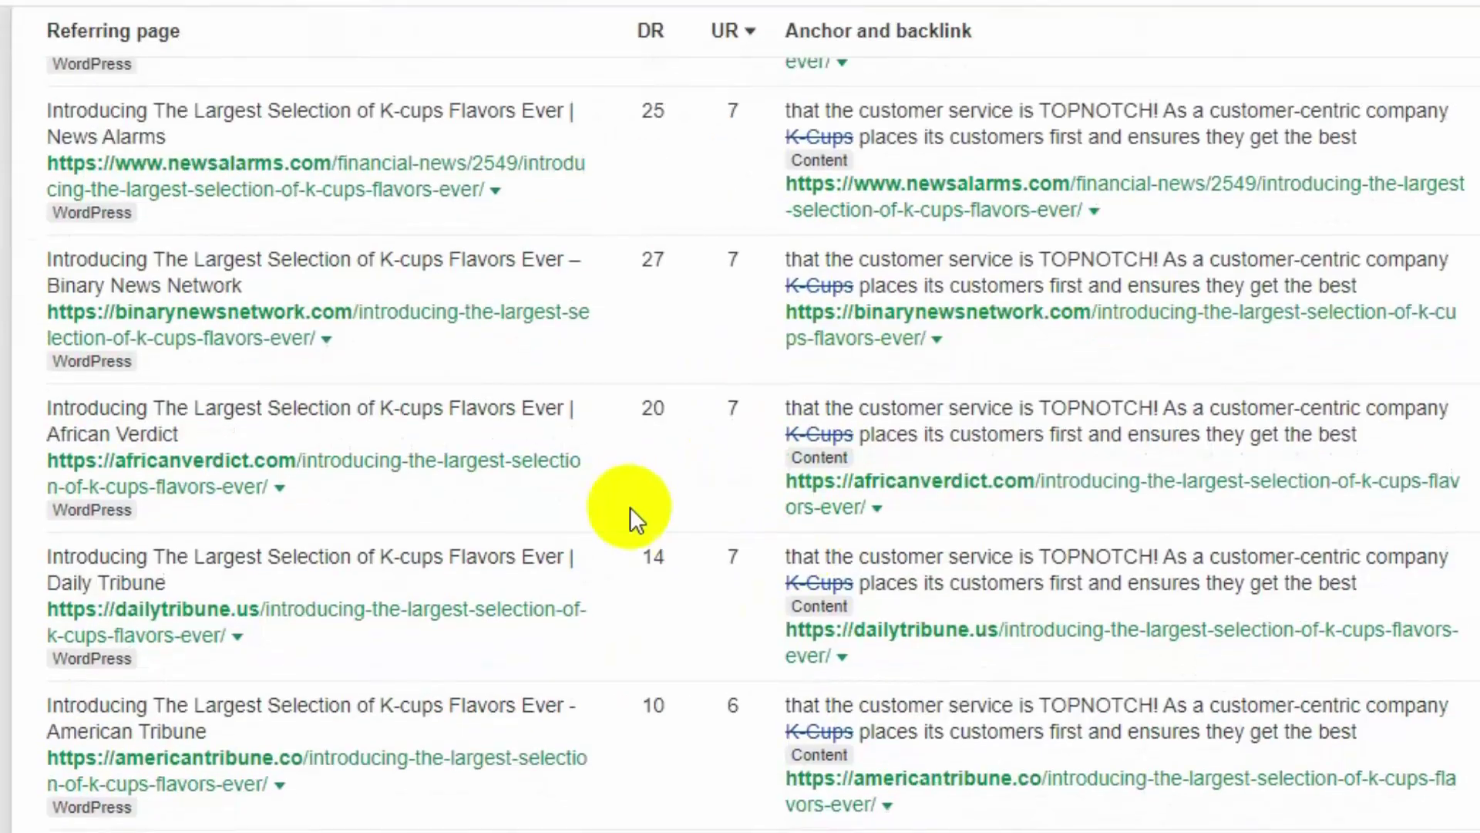
pyautogui.scroll(-8, 641, 490)
pyautogui.scroll(-2, 643, 483)
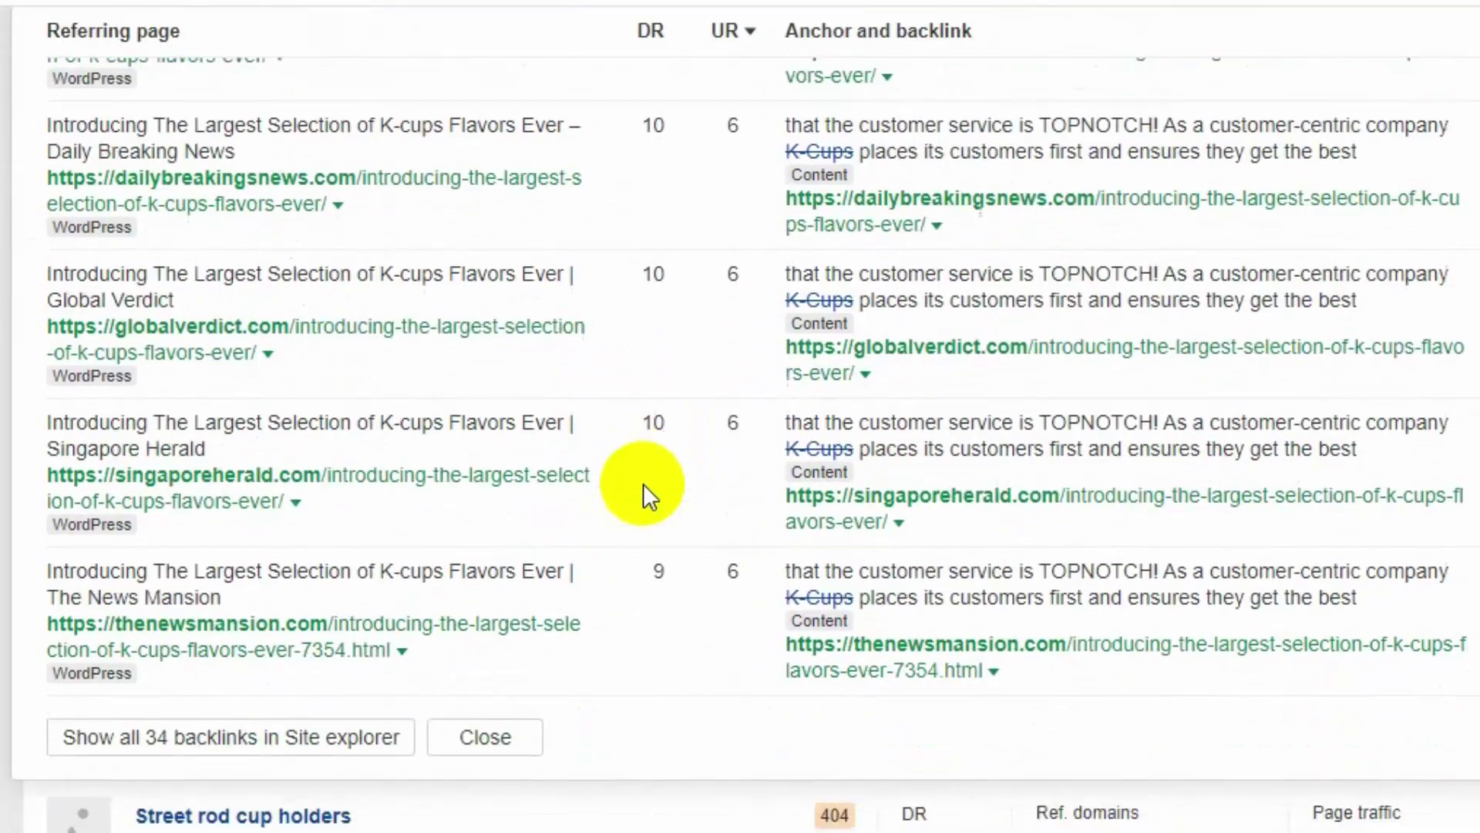
pyautogui.scroll(9, 723, 549)
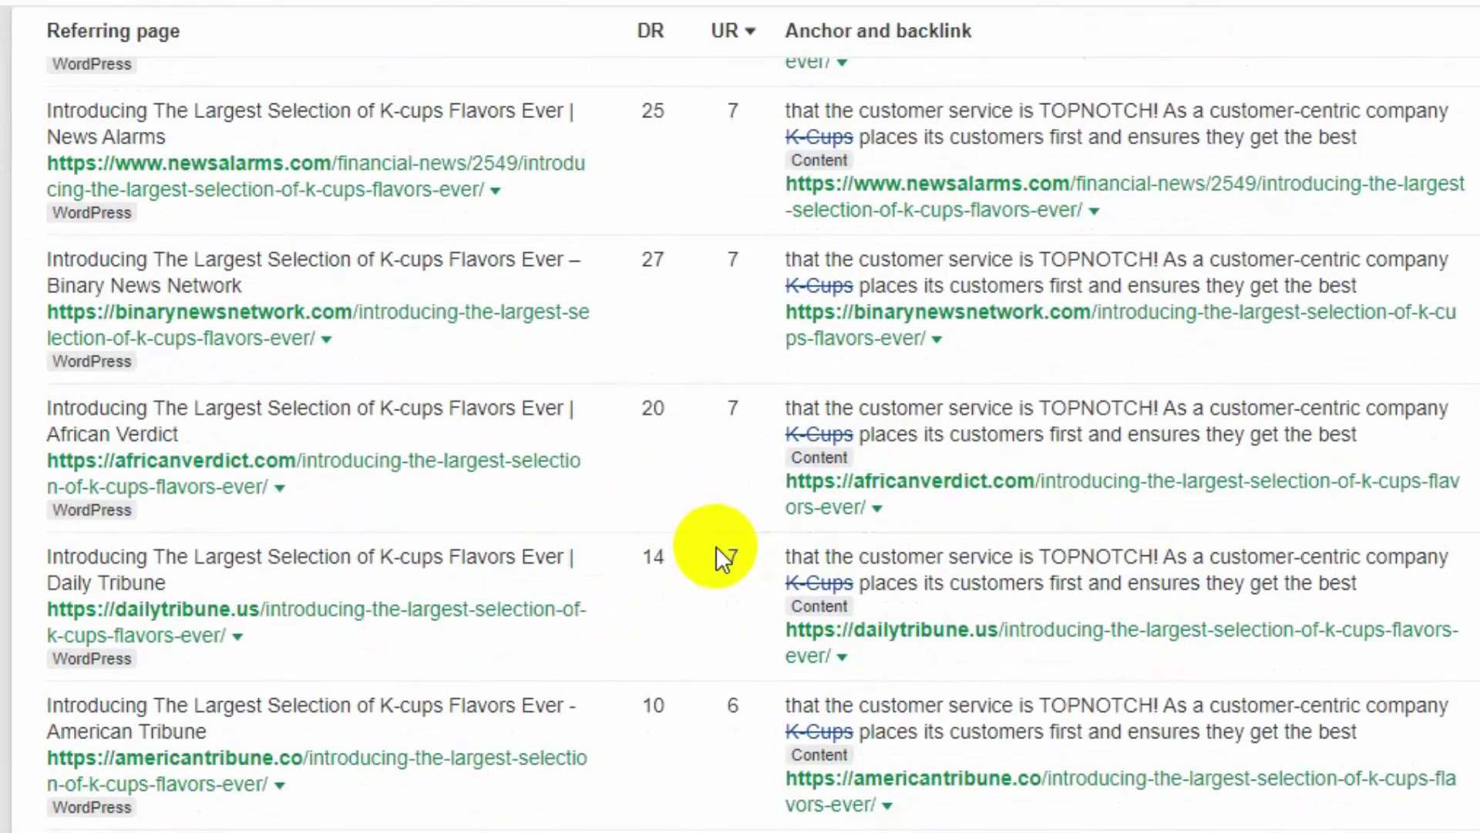
pyautogui.scroll(6, 717, 546)
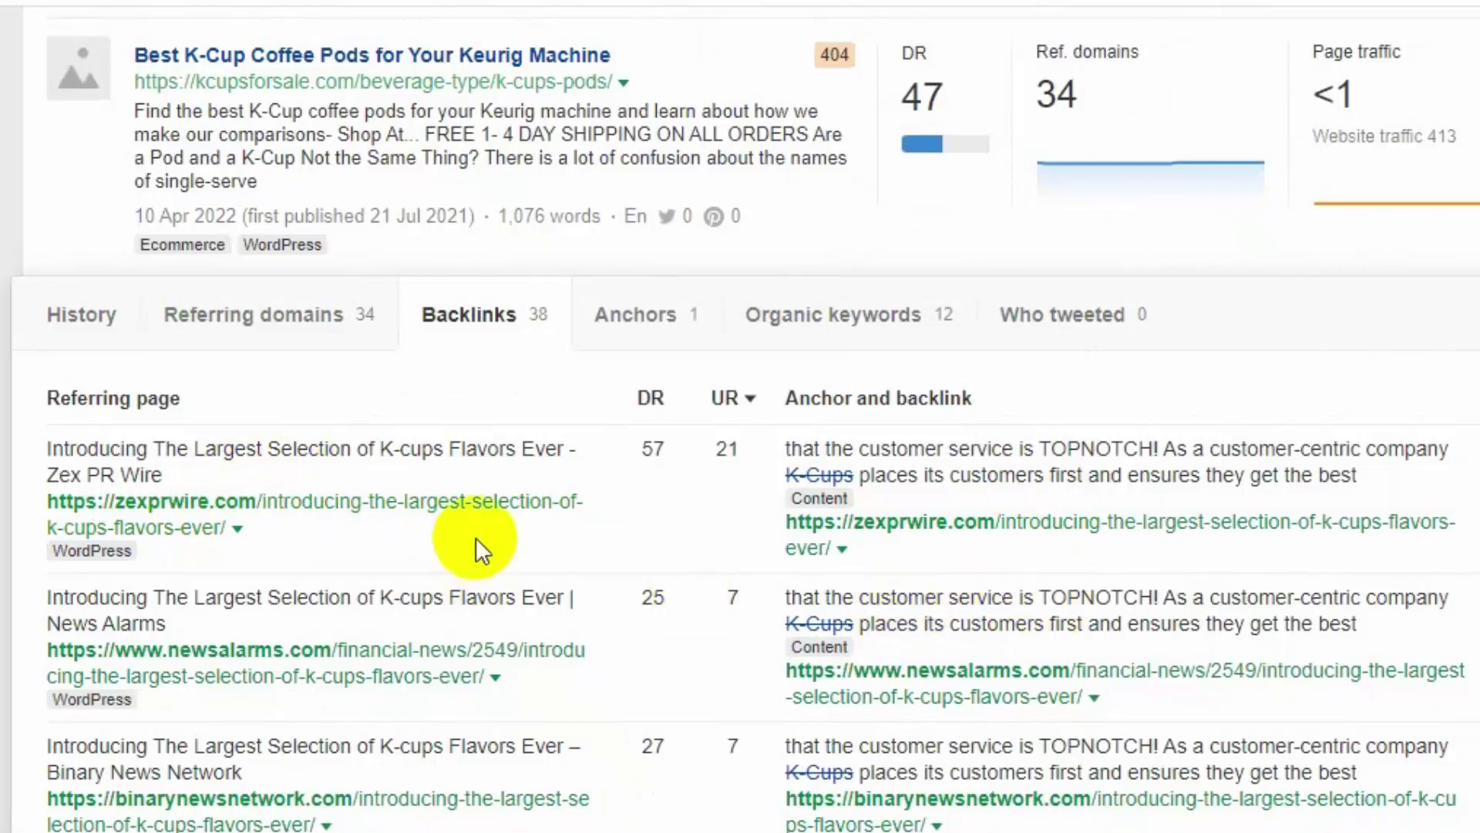
pyautogui.scroll(3, 483, 545)
pyautogui.scroll(-3, 727, 519)
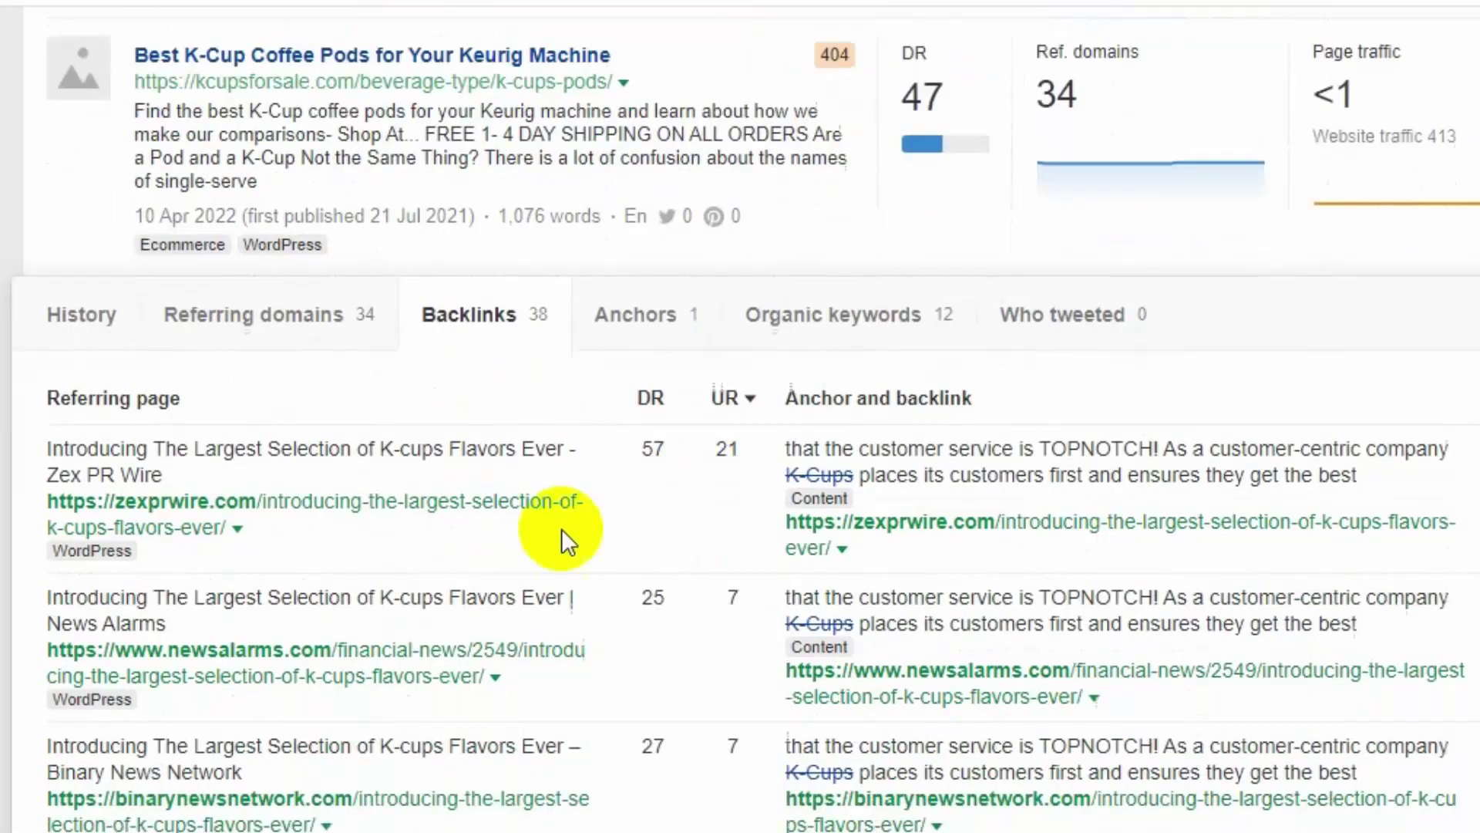
# - Open the zexprwire.com referring page in a new tab and look through its press release
pyautogui.rightClick(412, 513)
pyautogui.click(520, 530)
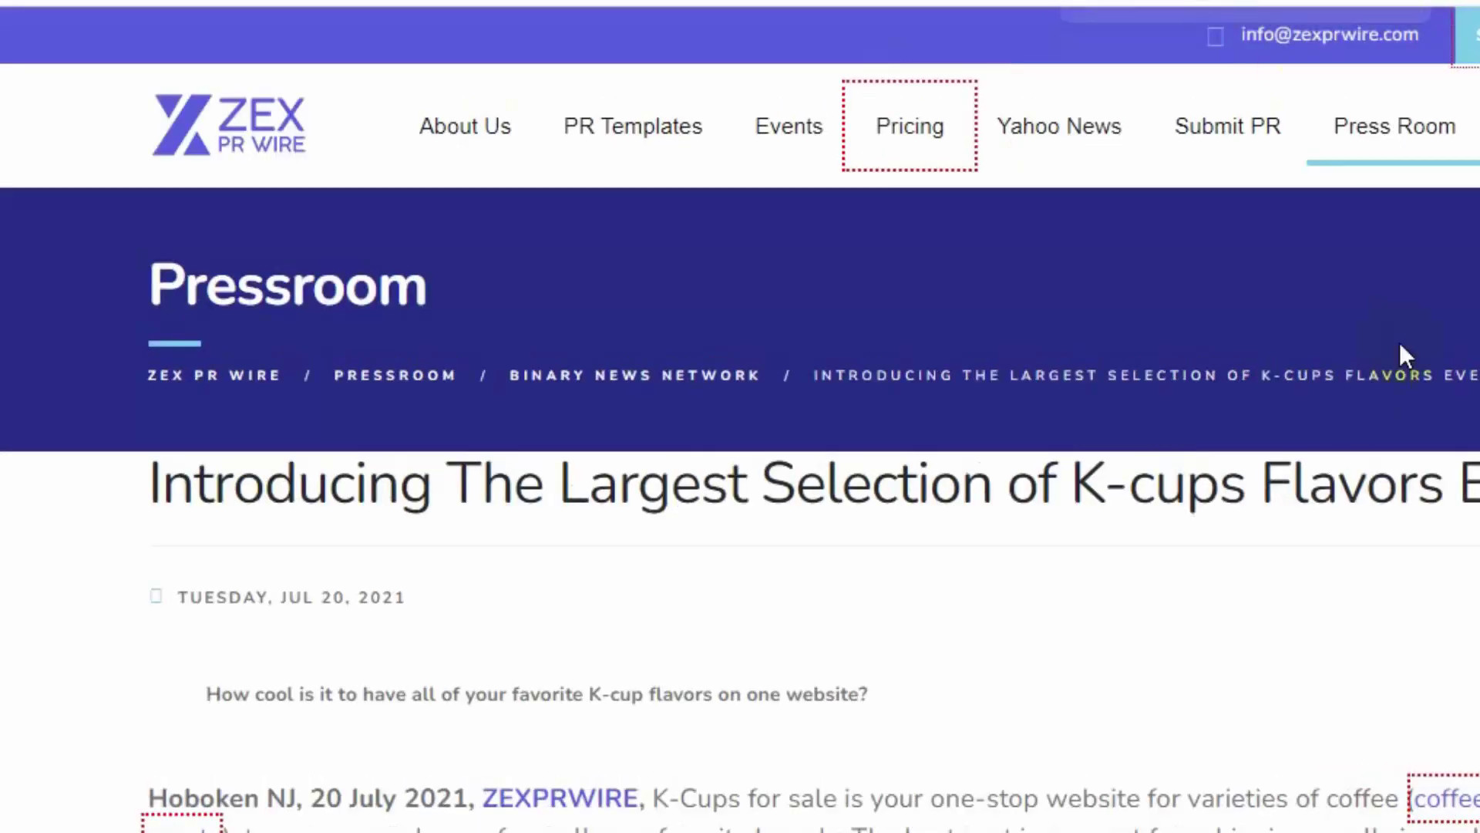
pyautogui.scroll(-4, 1218, 466)
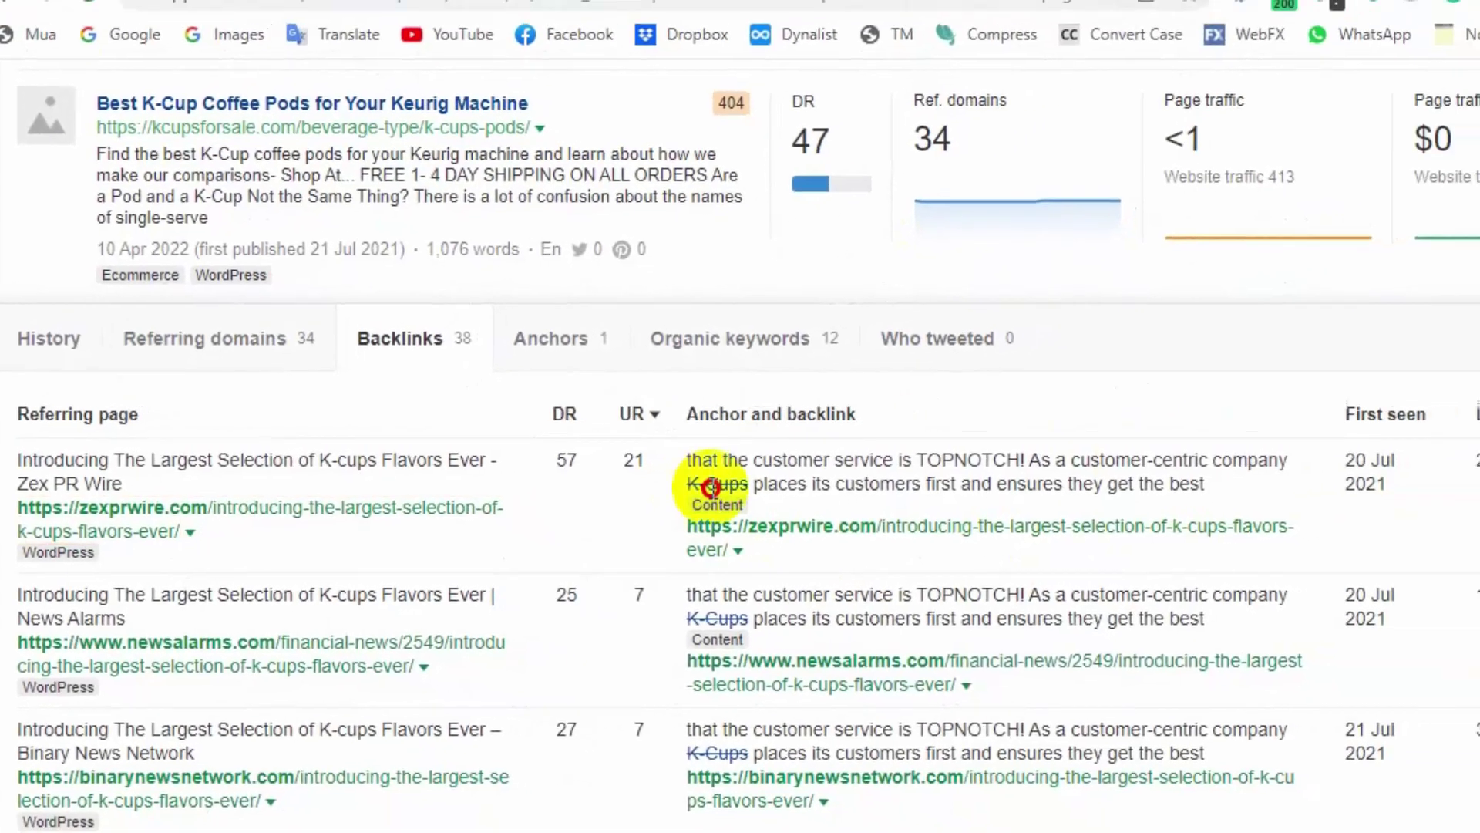
# - Copy the anchor text "K-Cups" from the zexprwire.com backlink entry in the Content Explorer results
pyautogui.doubleClick(711, 488)
pyautogui.hotkey('ctrl', 'c')
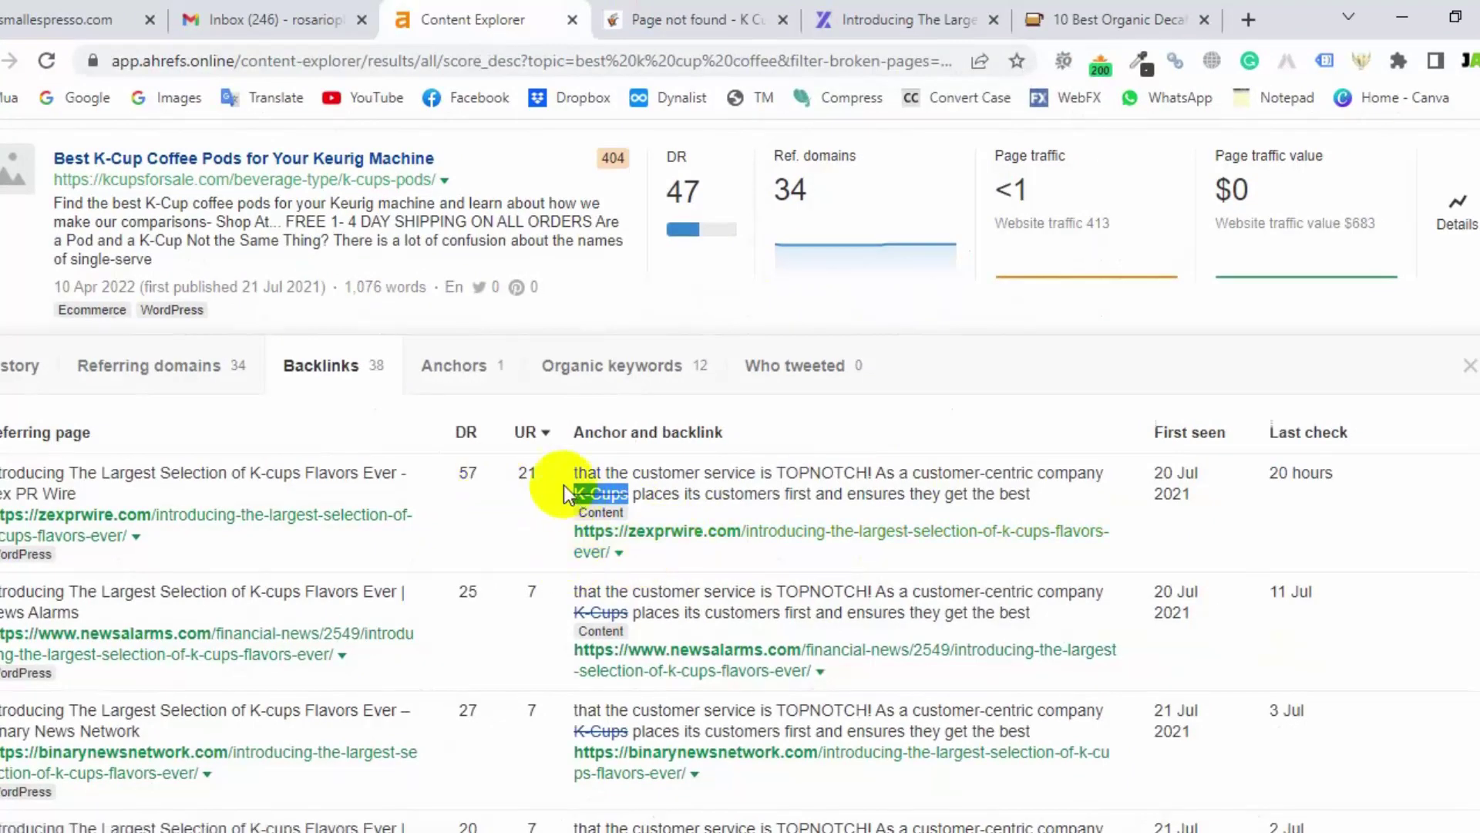
pyautogui.scroll(1, 668, 527)
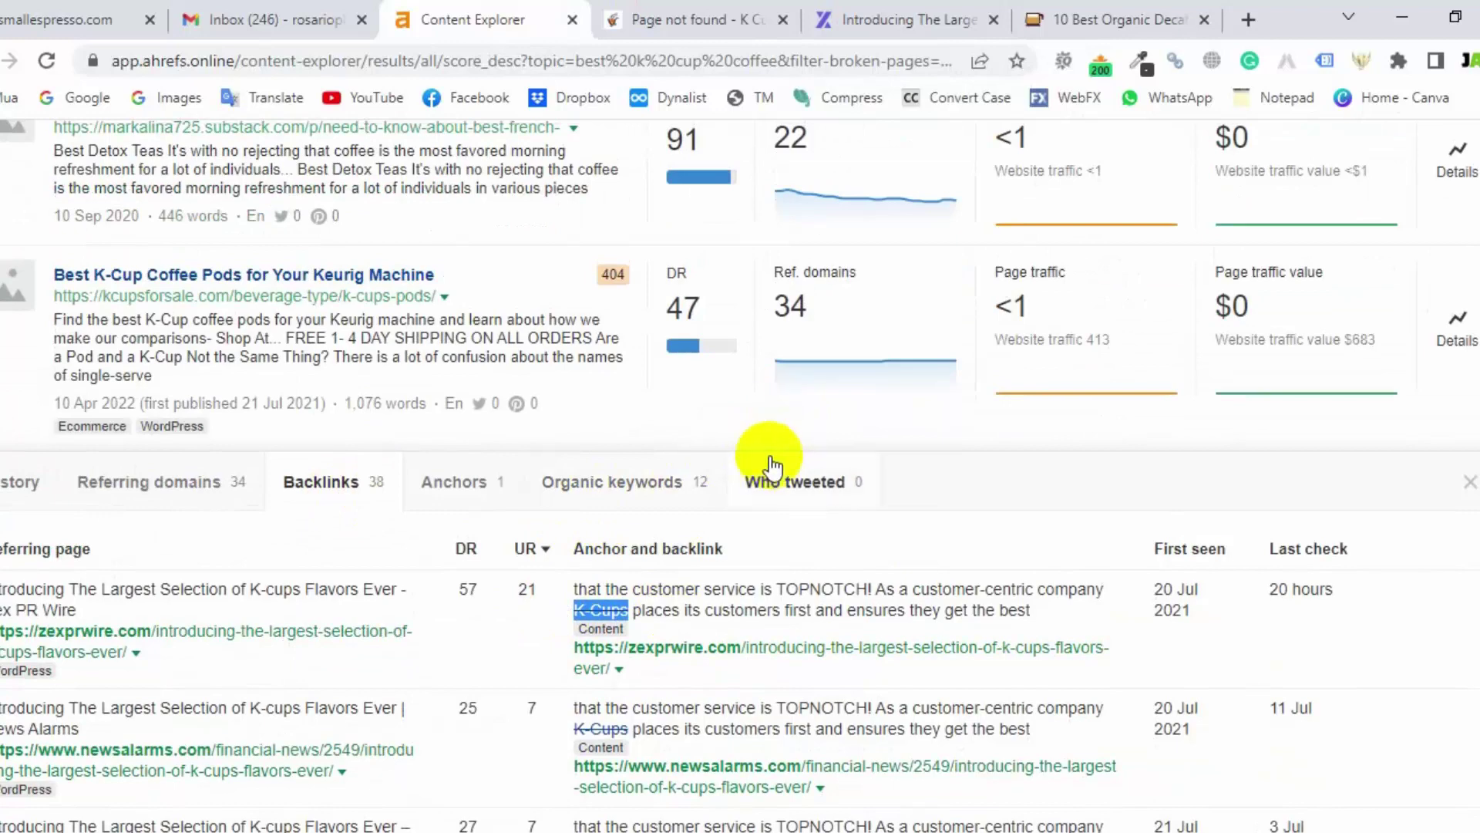
# - Recheck the kcupsforsale.com 404 page, close it and return to the zexprwire.com press release
pyautogui.click(698, 19)
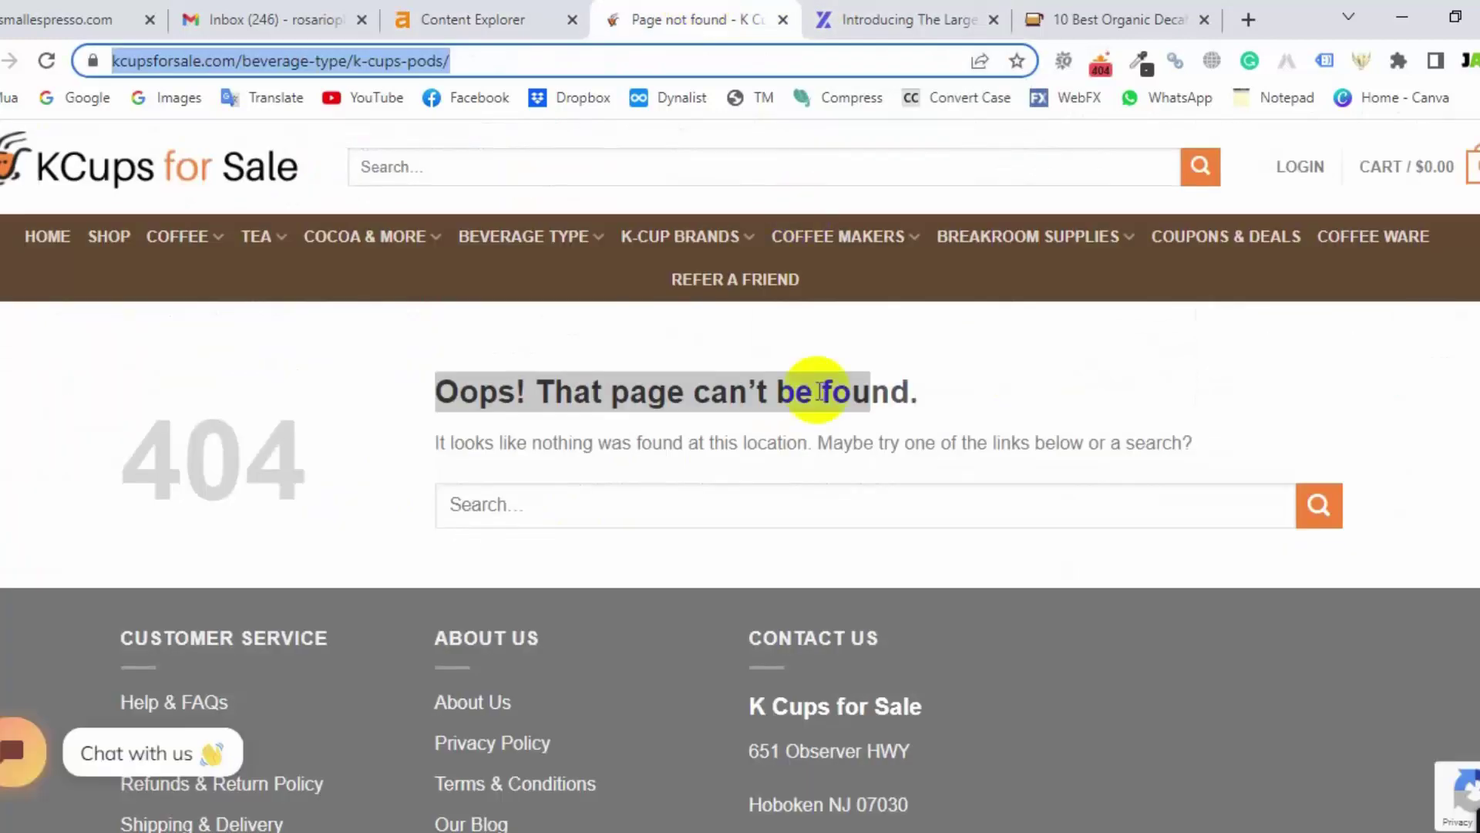
pyautogui.click(879, 19)
pyautogui.click(686, 19)
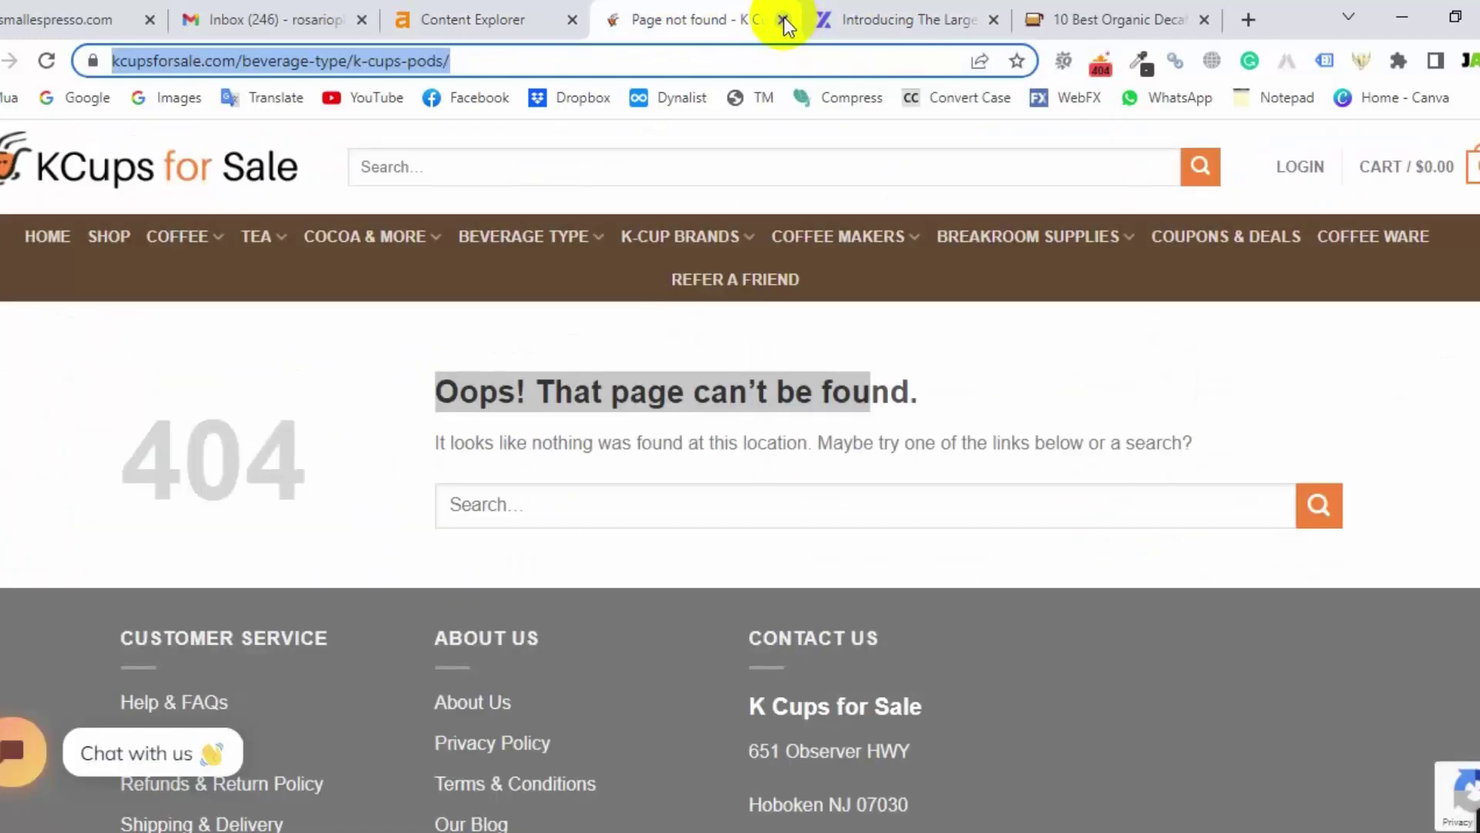
pyautogui.click(783, 19)
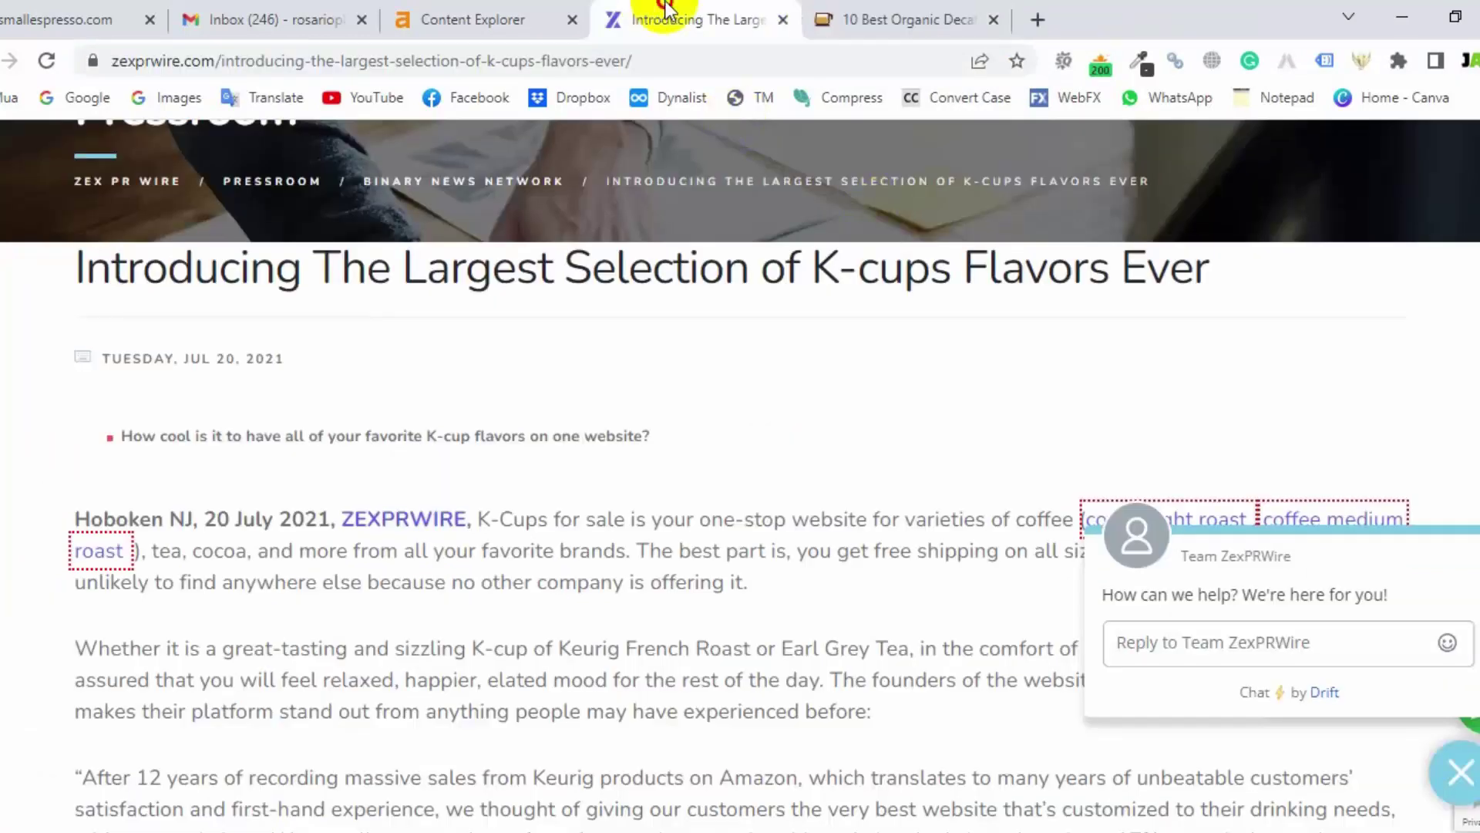
# - Search the press release for the copied anchor text "K-Cups" and go through the matches up to the "K-Cups flavors" link
pyautogui.hotkey('ctrl', 'f')
pyautogui.hotkey('ctrl', 'v')
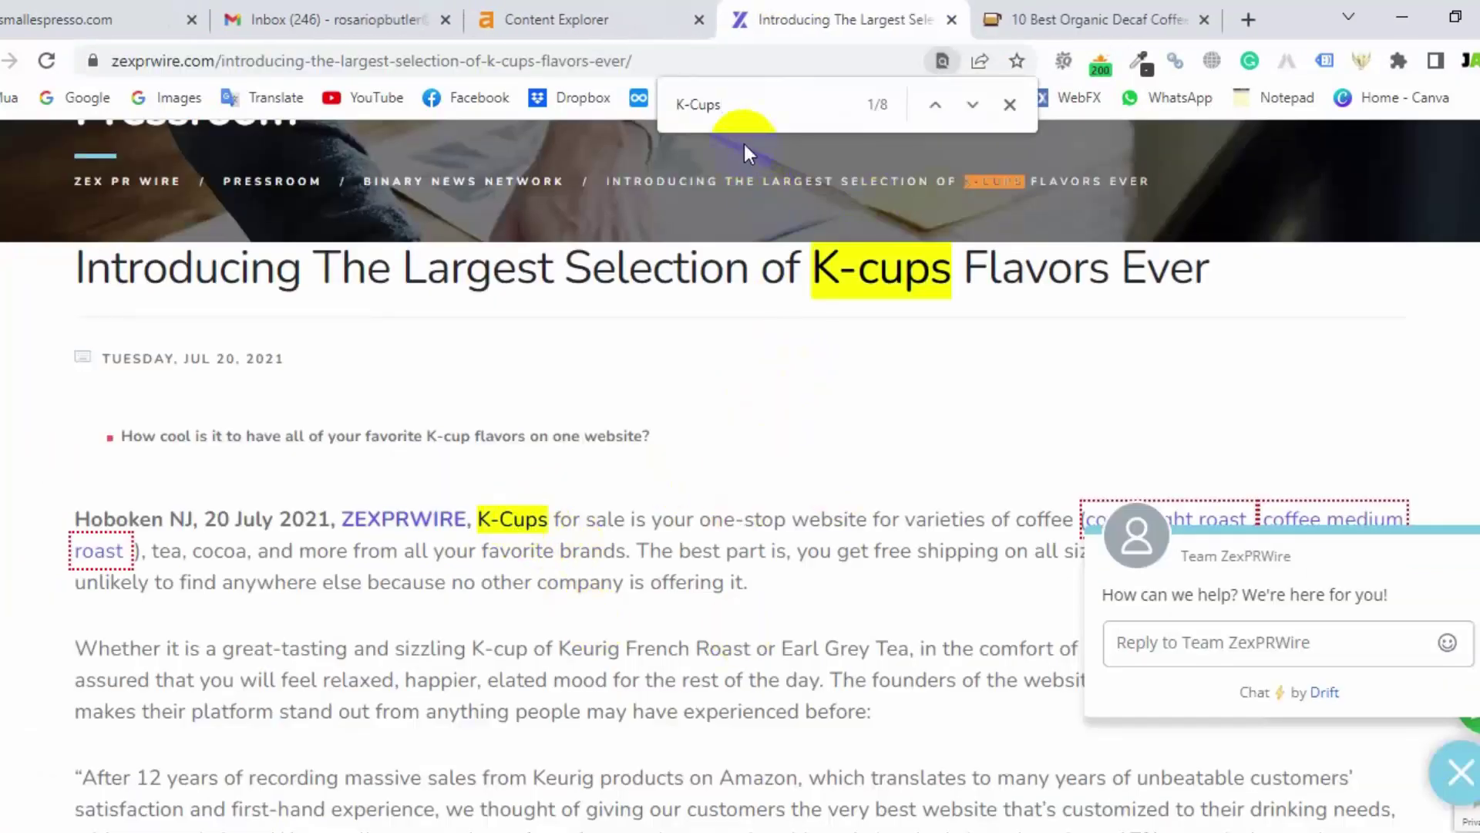
pyautogui.press('Return')
pyautogui.press('Return')
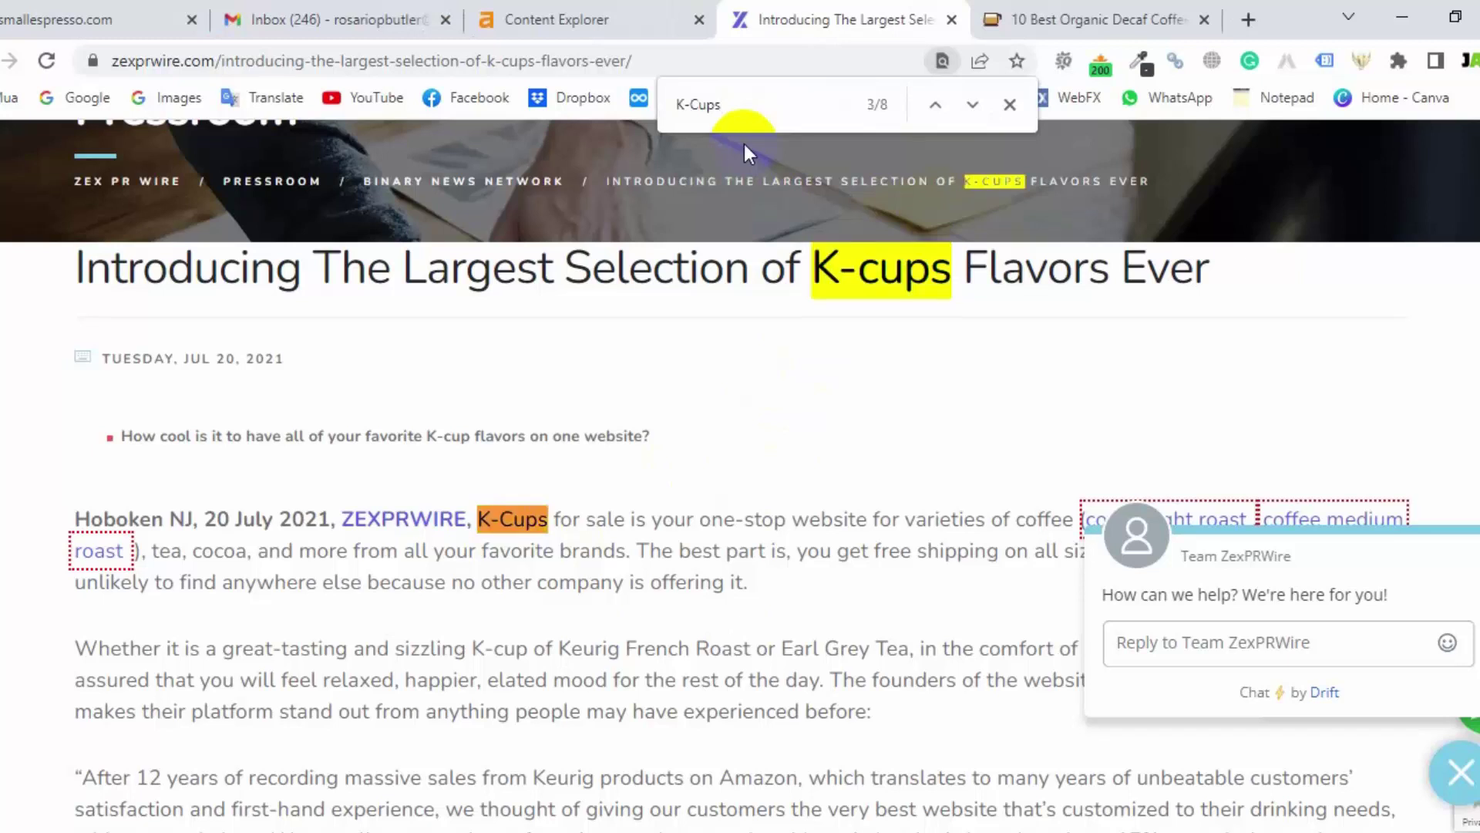
pyautogui.press('Return')
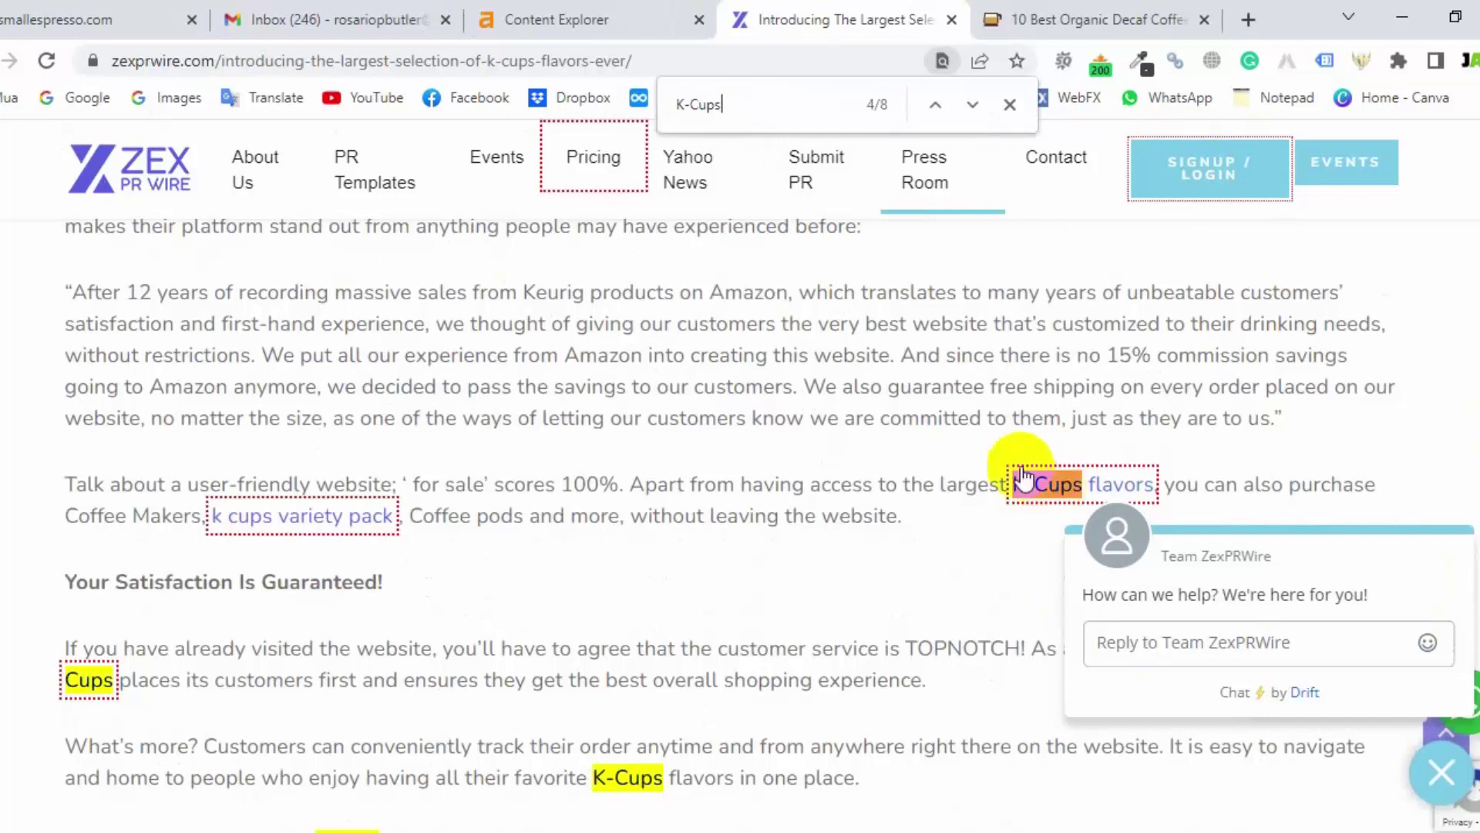
pyautogui.scroll(-2, 721, 555)
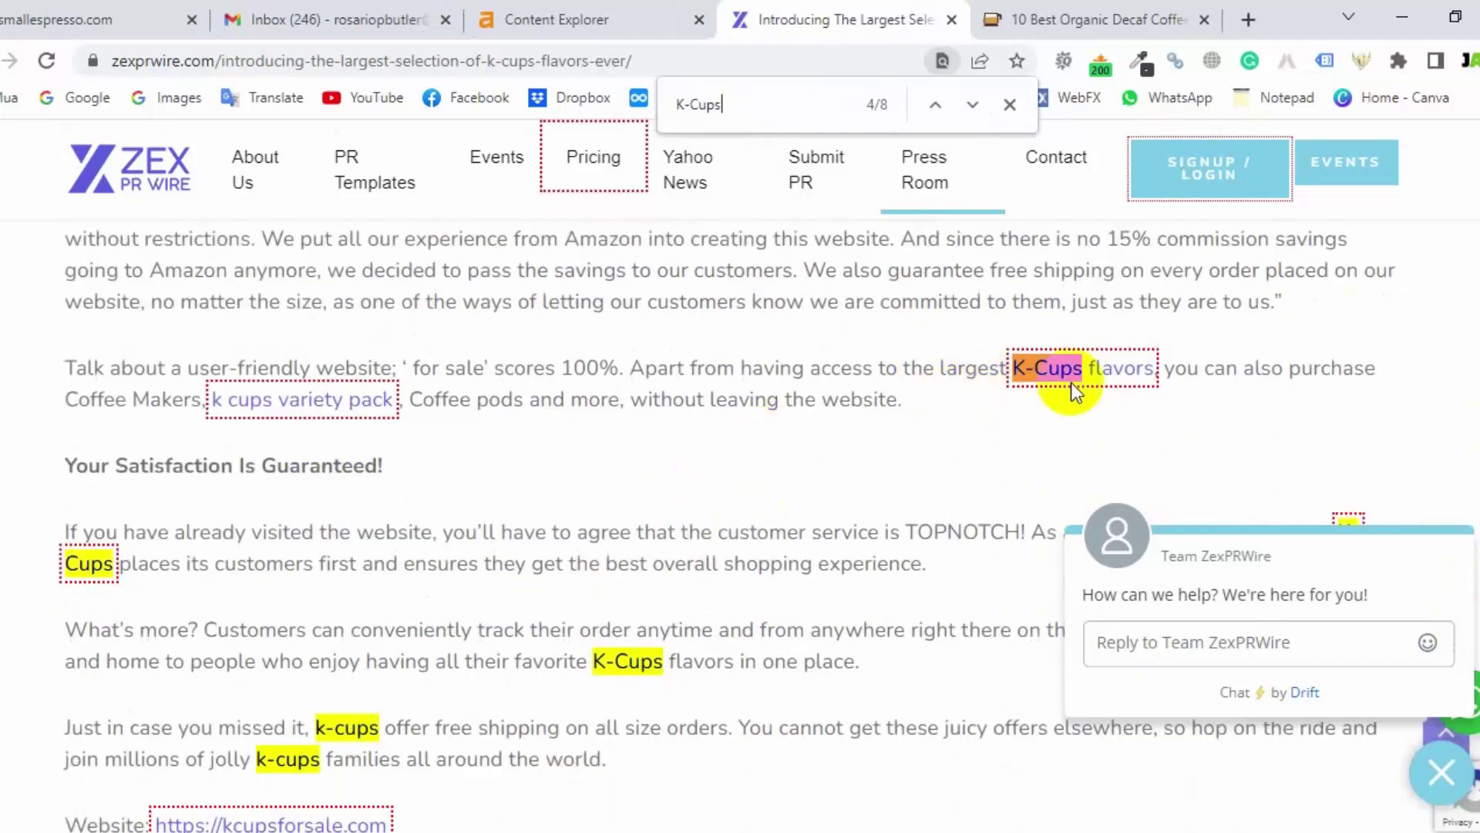
# - Open the "K-Cups flavors" link in a new tab to check whether it works, and return to the press release
pyautogui.rightClick(1060, 380)
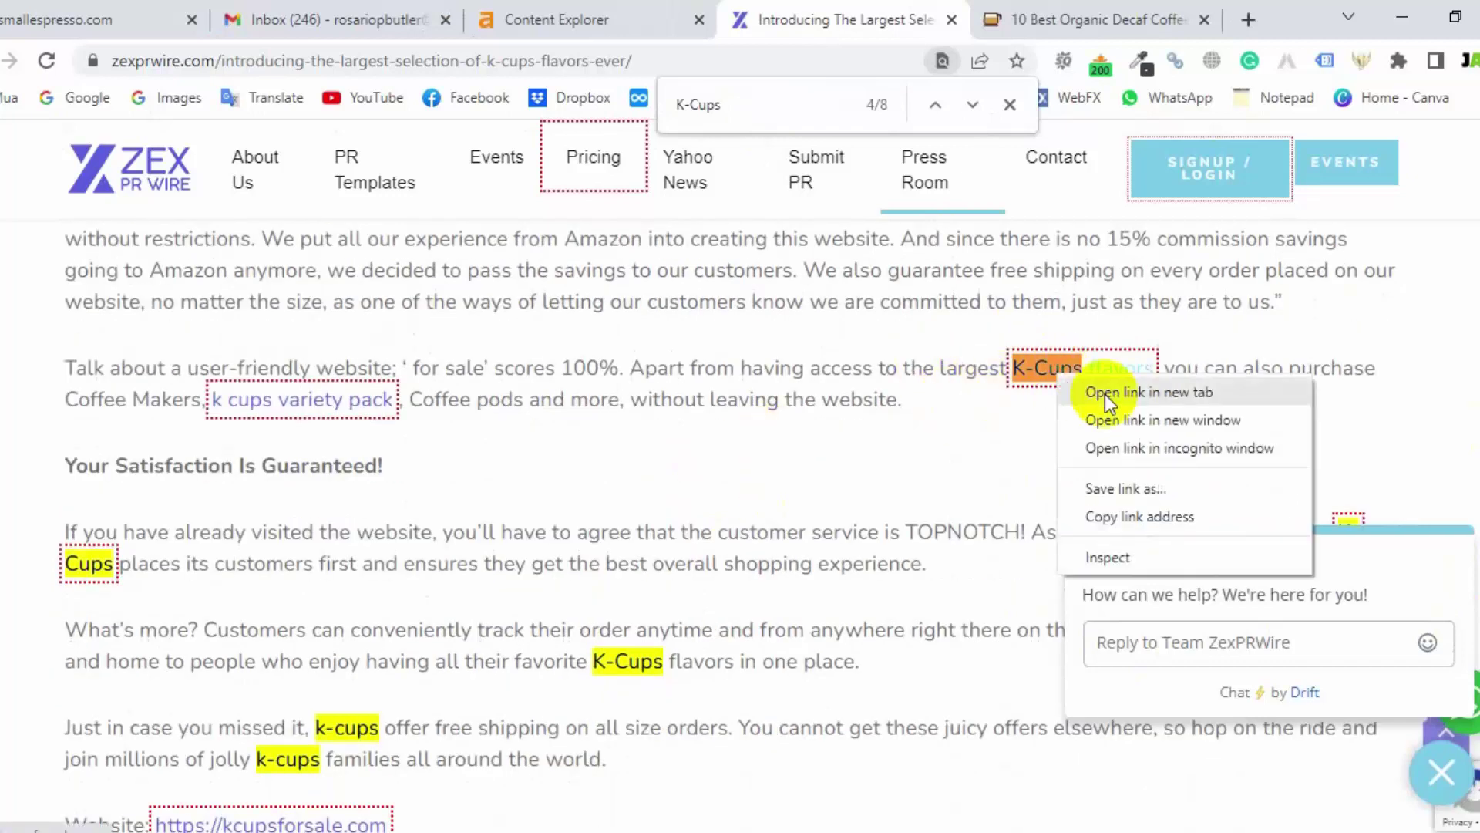
pyautogui.click(1102, 392)
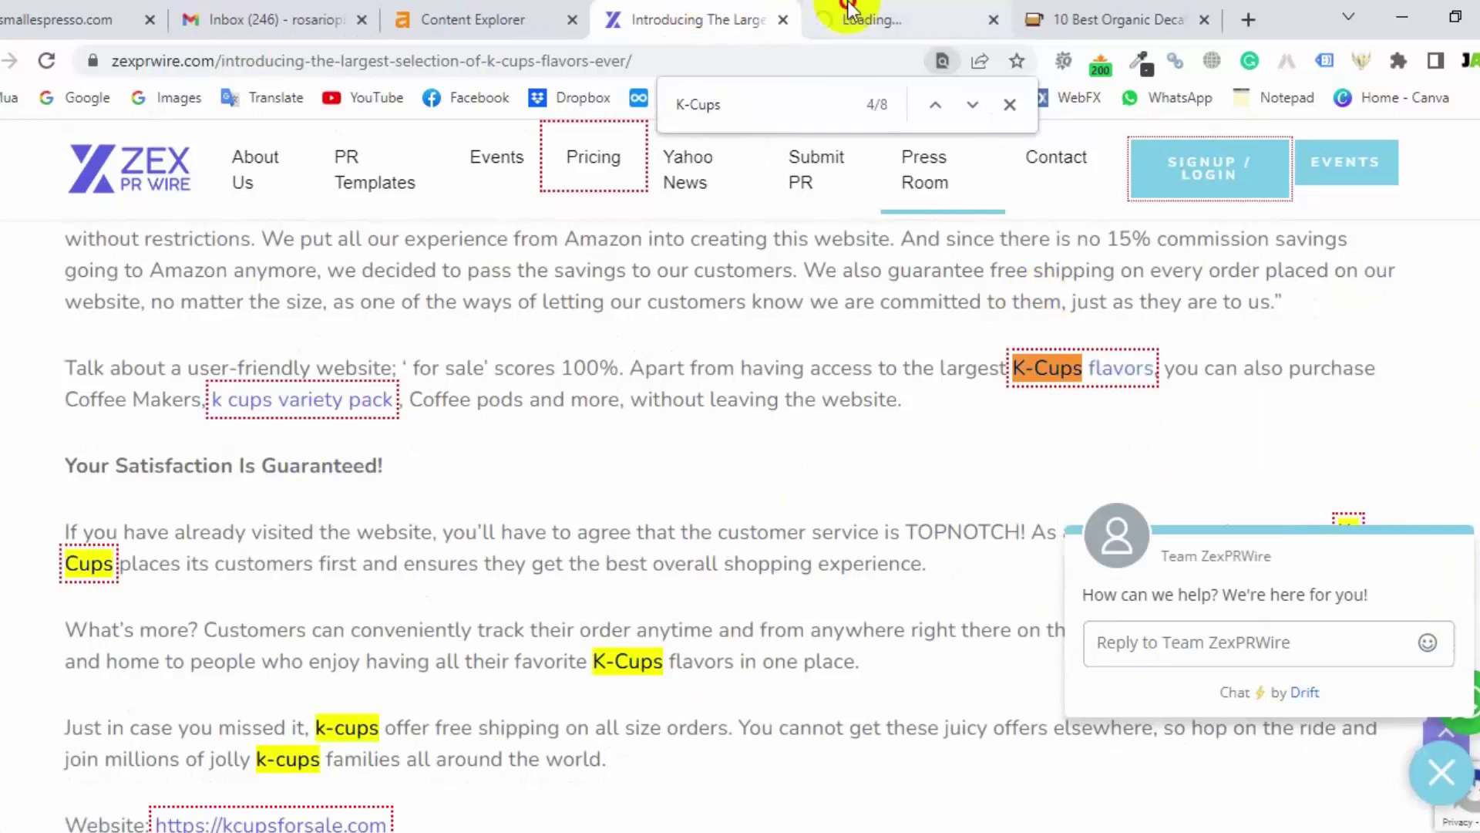
pyautogui.click(851, 9)
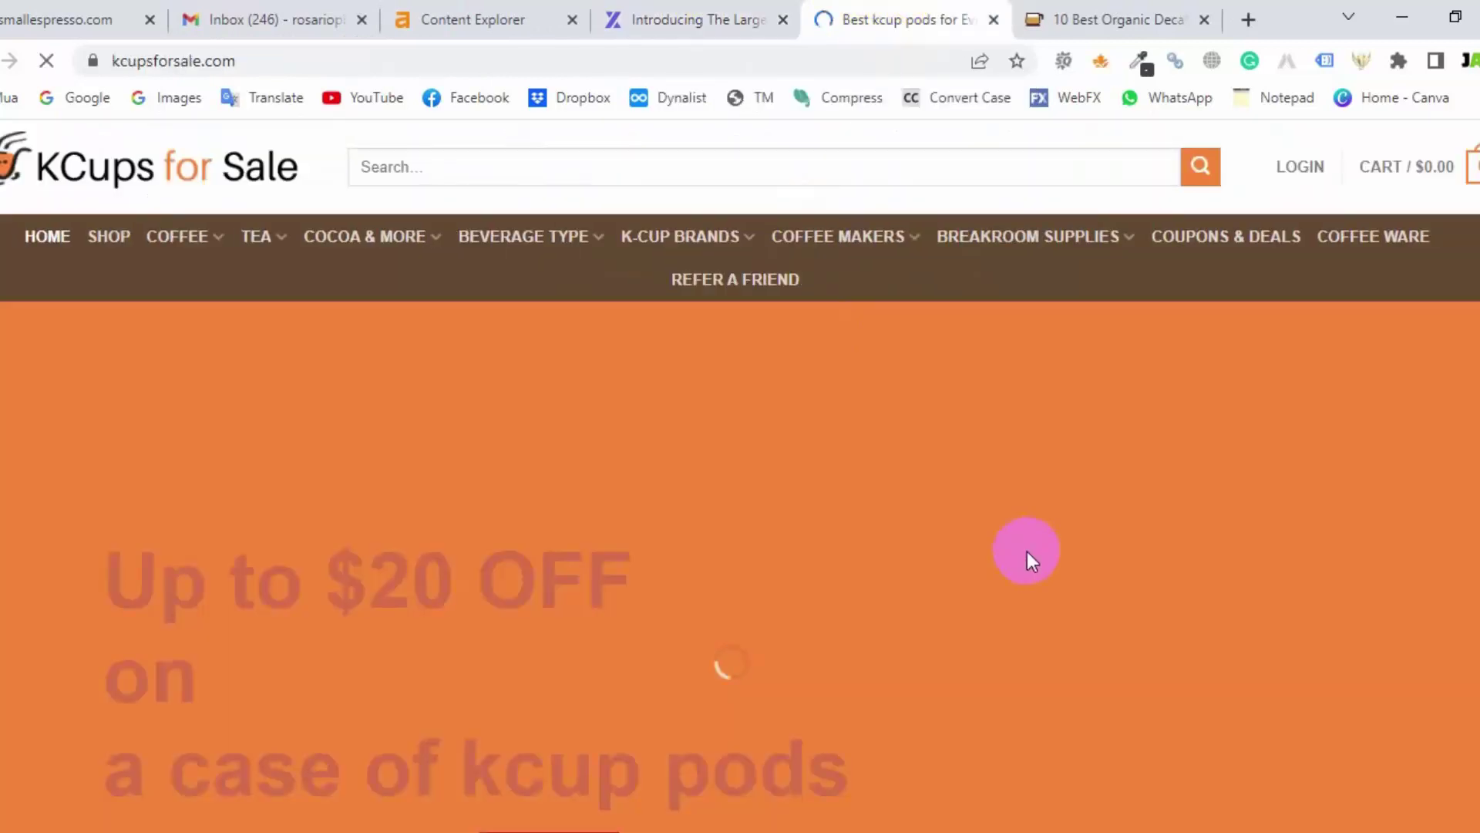
pyautogui.scroll(-5, 743, 391)
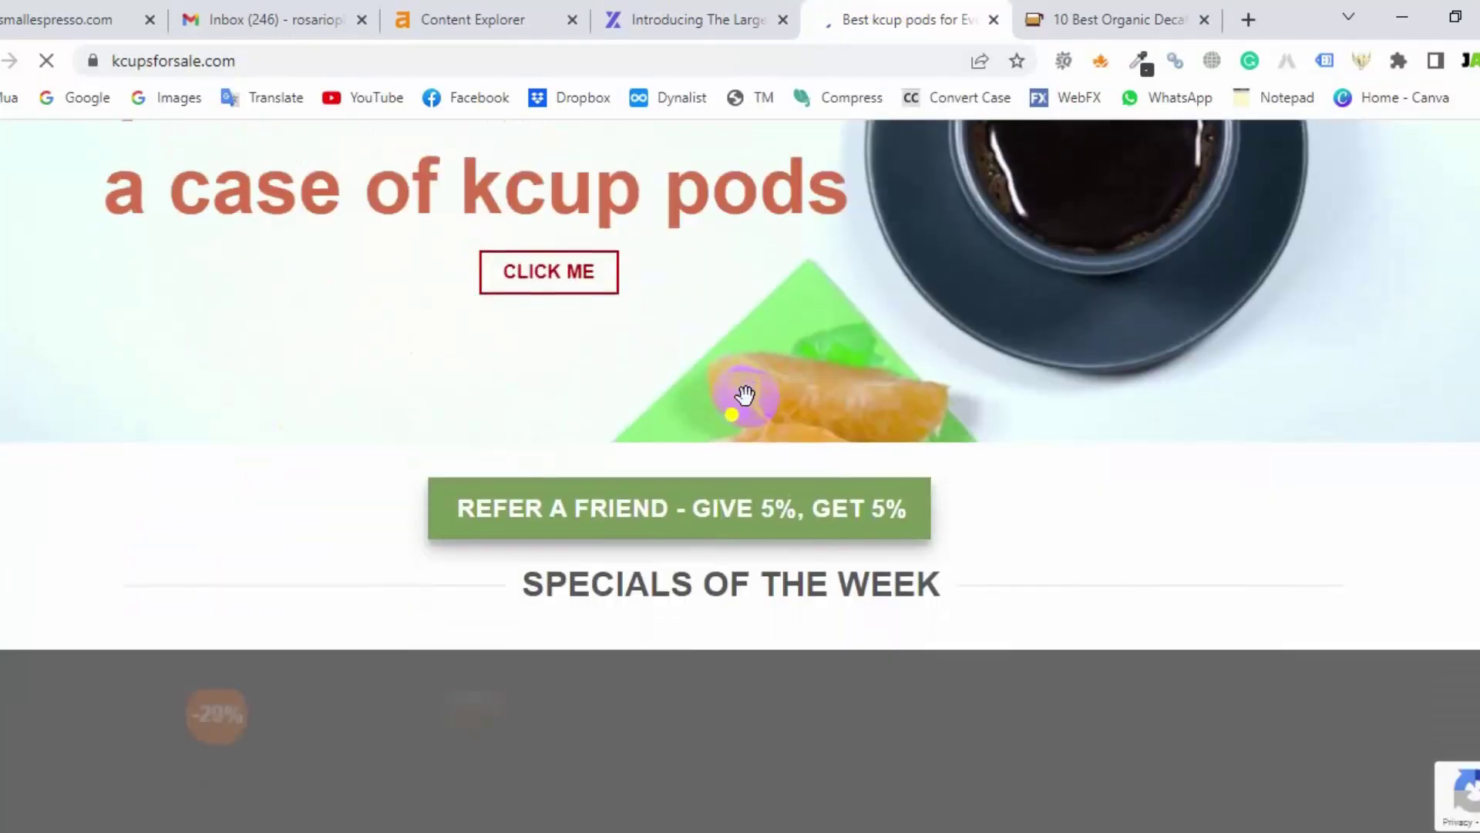
pyautogui.scroll(6, 745, 395)
pyautogui.click(760, 17)
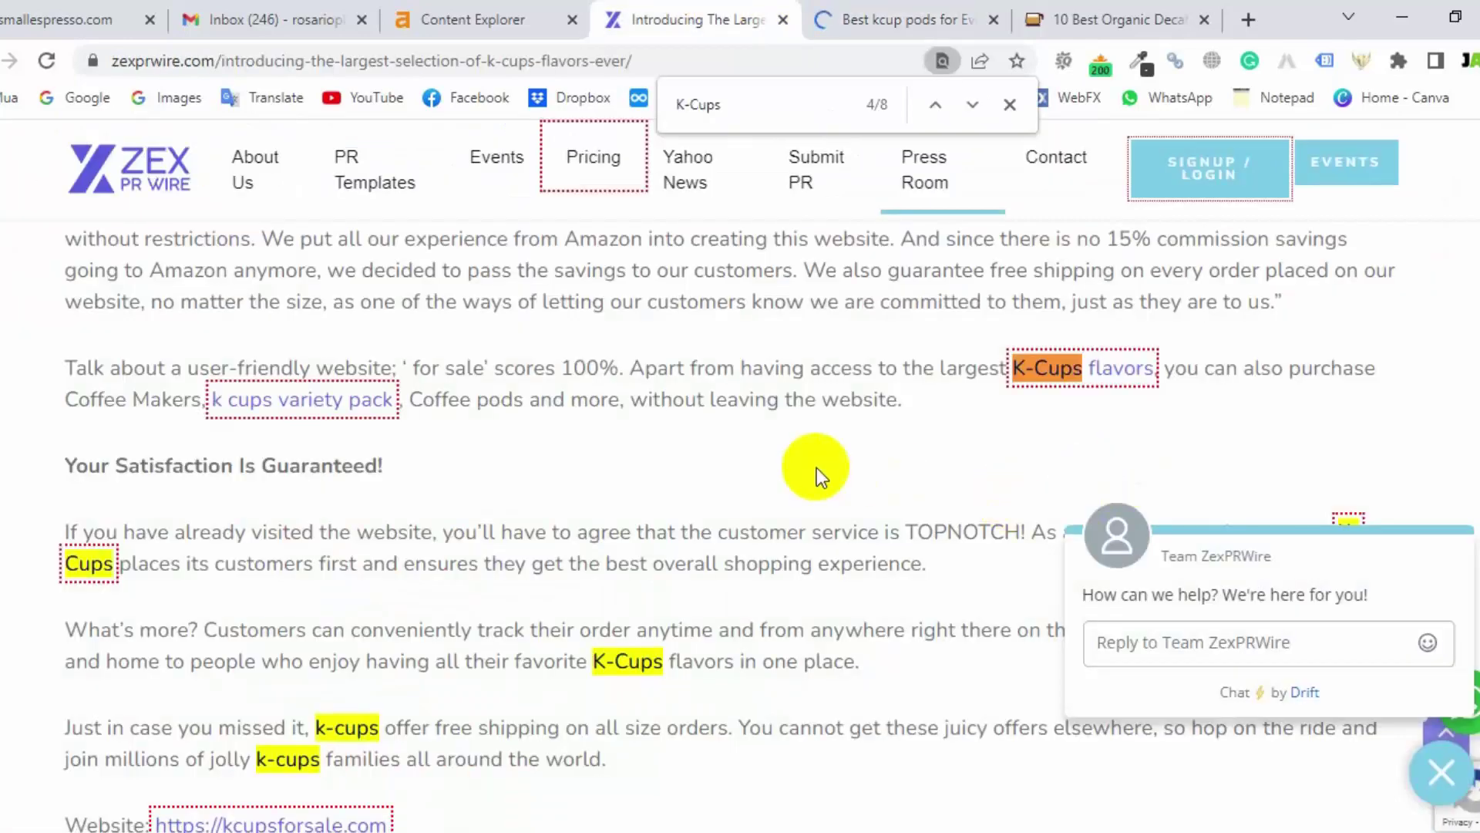
# - Look through the remaining "K-Cups" mentions in the press release for the linked one in the "customer-centric company" sentence
pyautogui.scroll(-3, 817, 467)
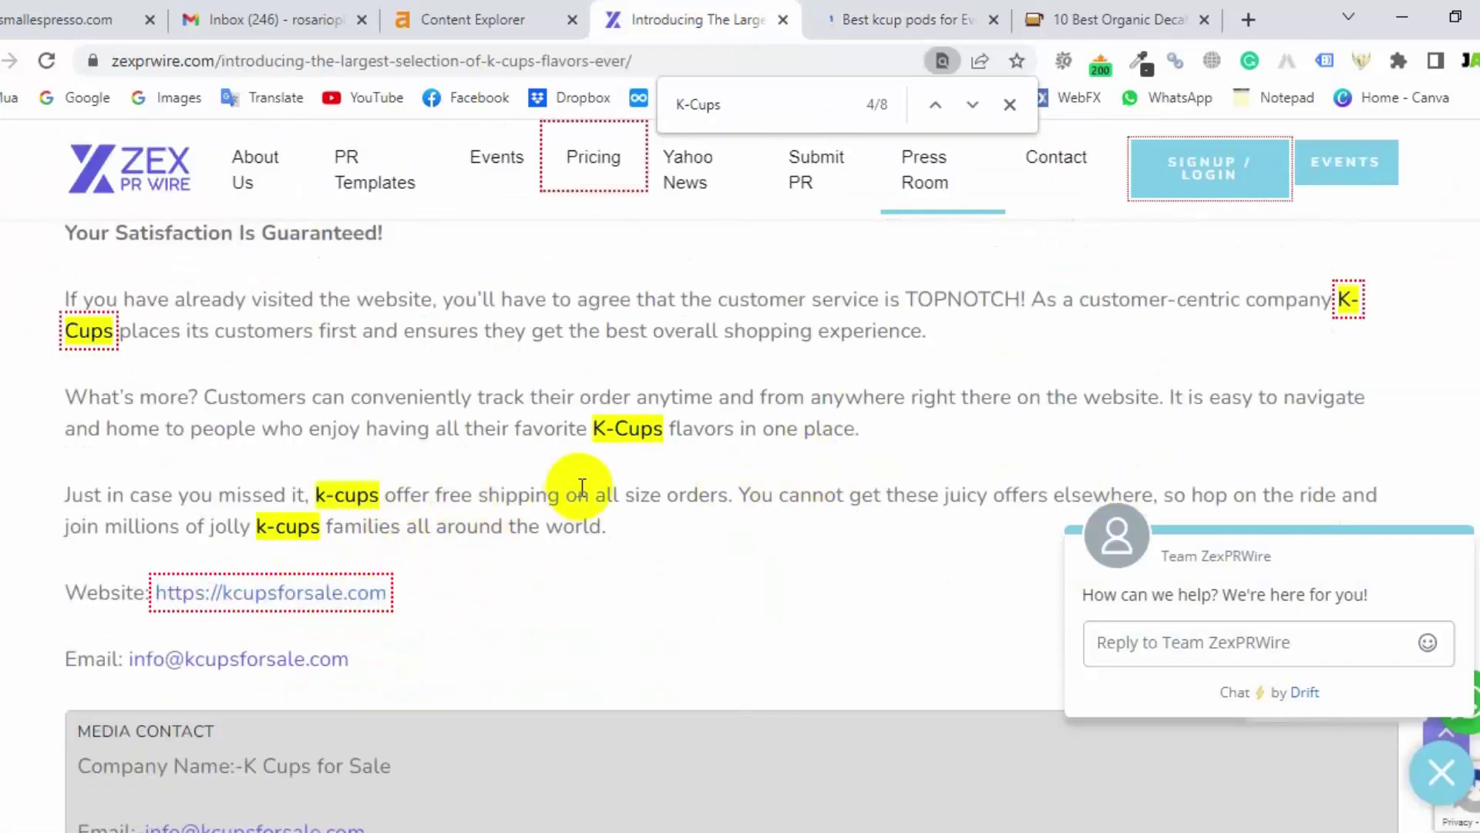
pyautogui.scroll(-2, 580, 488)
pyautogui.scroll(3, 578, 486)
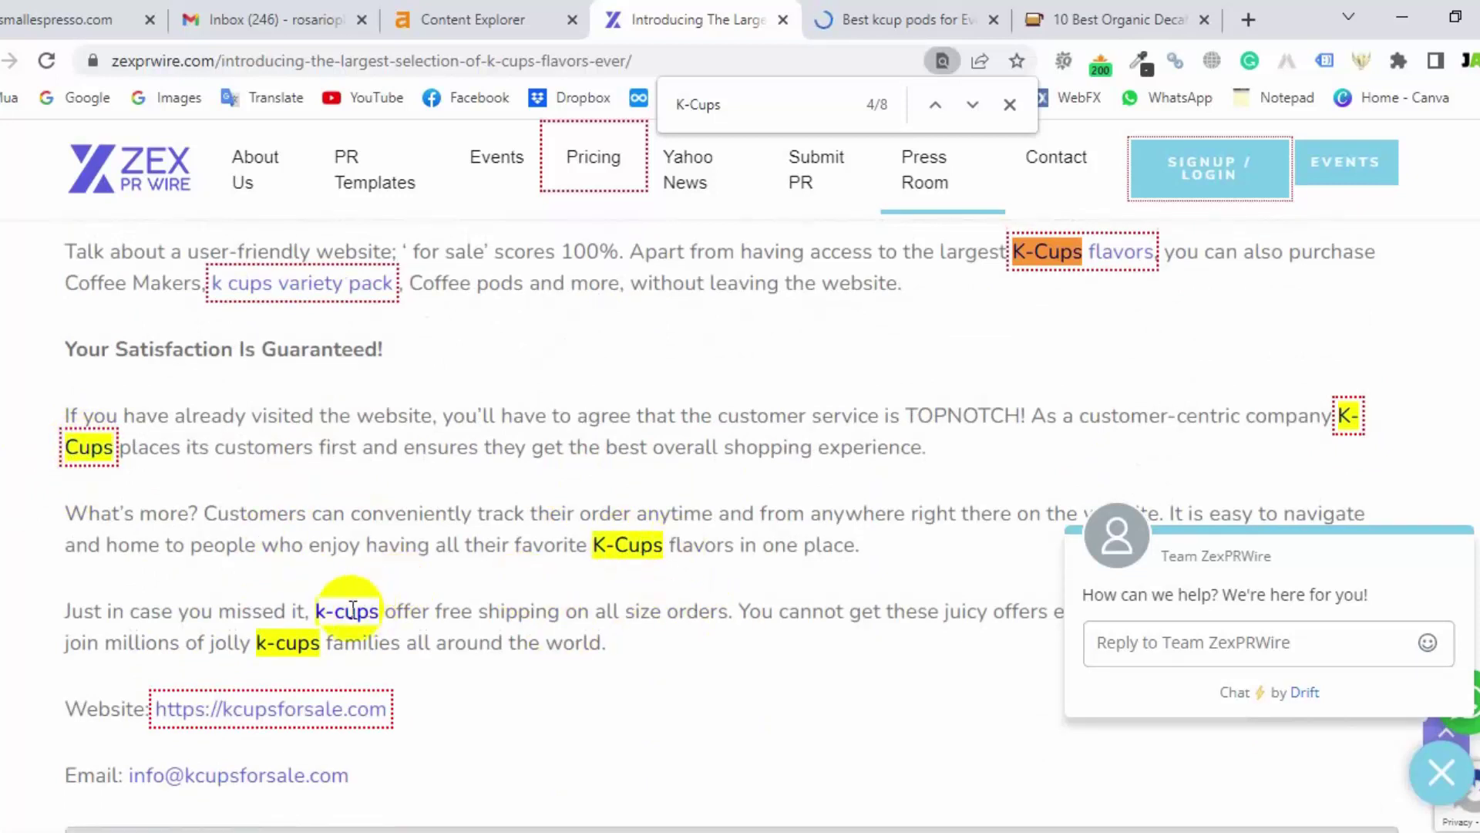
pyautogui.scroll(-3, 539, 635)
pyautogui.scroll(-2, 571, 616)
pyautogui.scroll(-5, 354, 638)
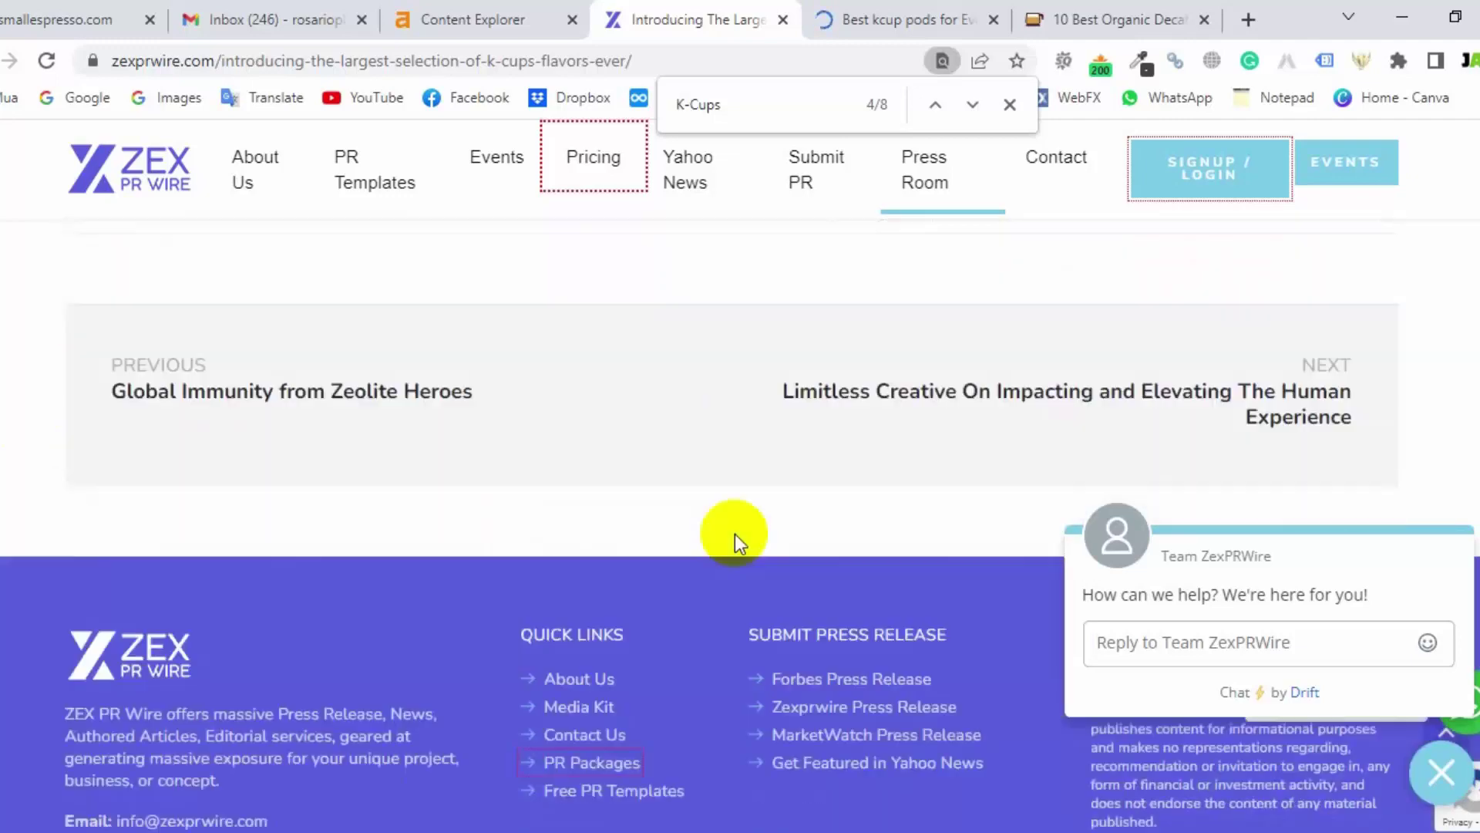
pyautogui.scroll(10, 734, 534)
pyautogui.scroll(-1, 1411, 363)
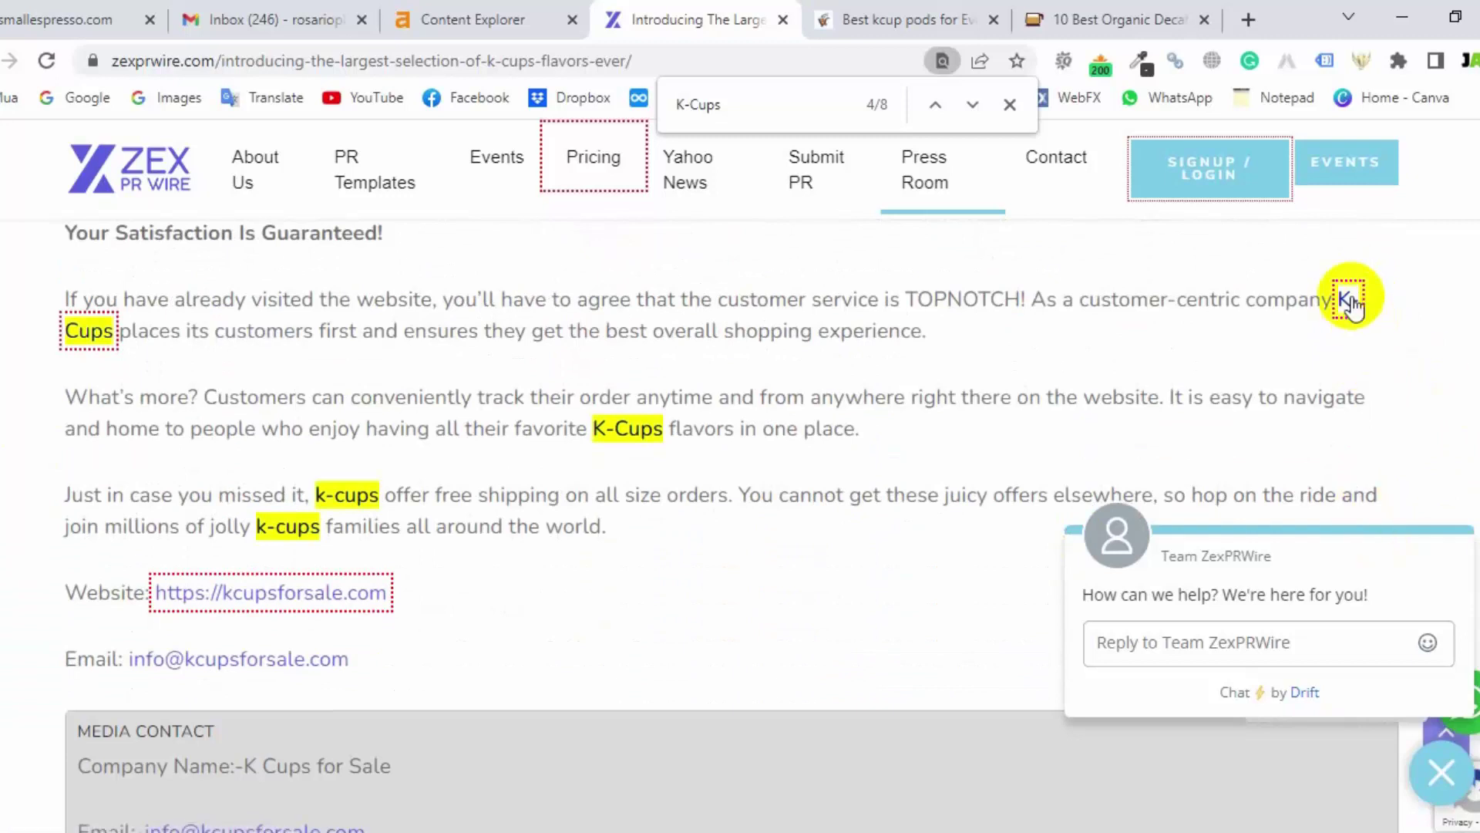
# - Open the "K-Cups" link after "customer-centric company" in a new tab and close the kcupsforsale.com homepage tab
pyautogui.rightClick(92, 340)
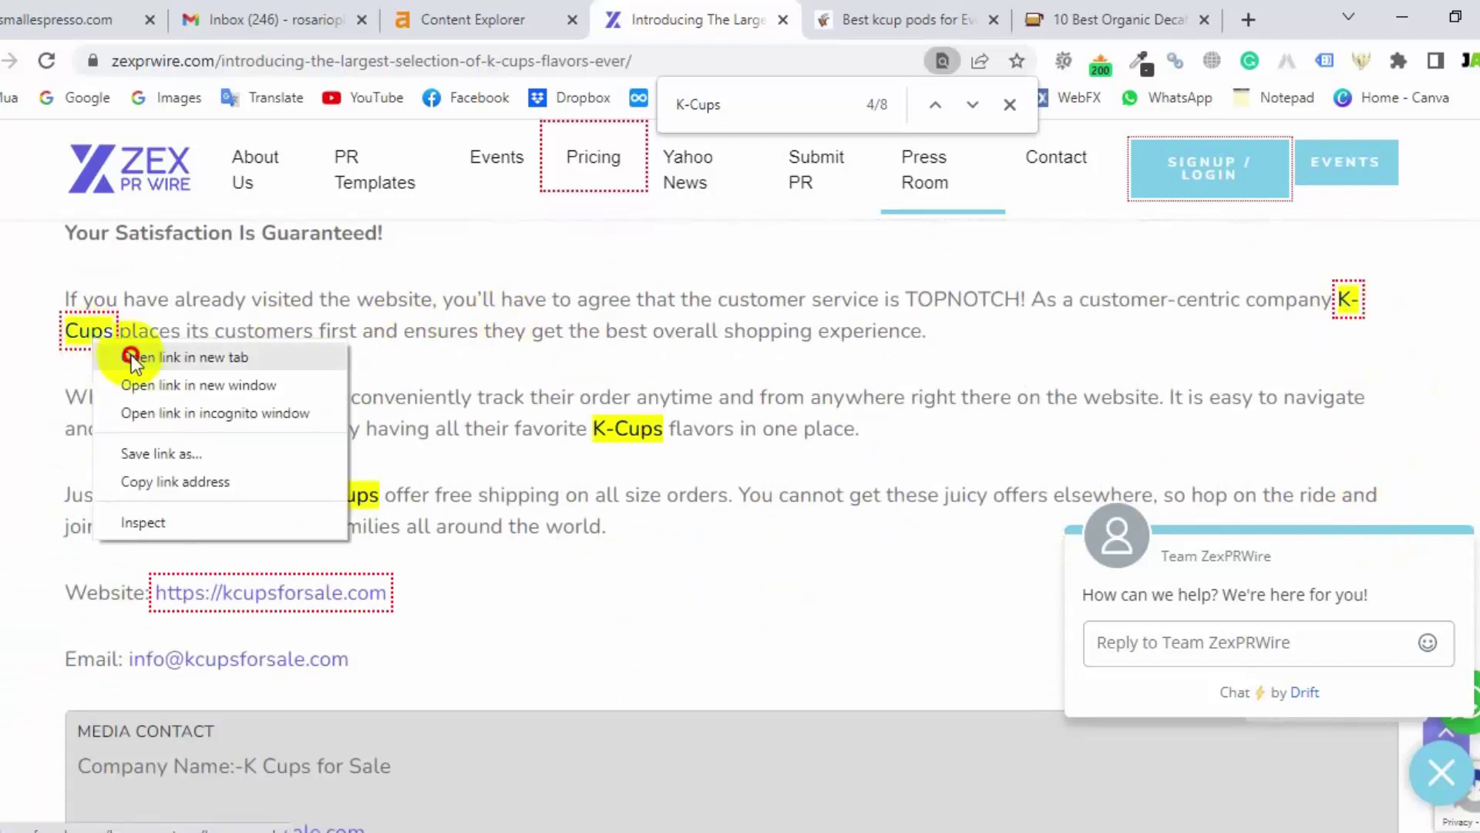
pyautogui.click(131, 355)
pyautogui.click(962, 15)
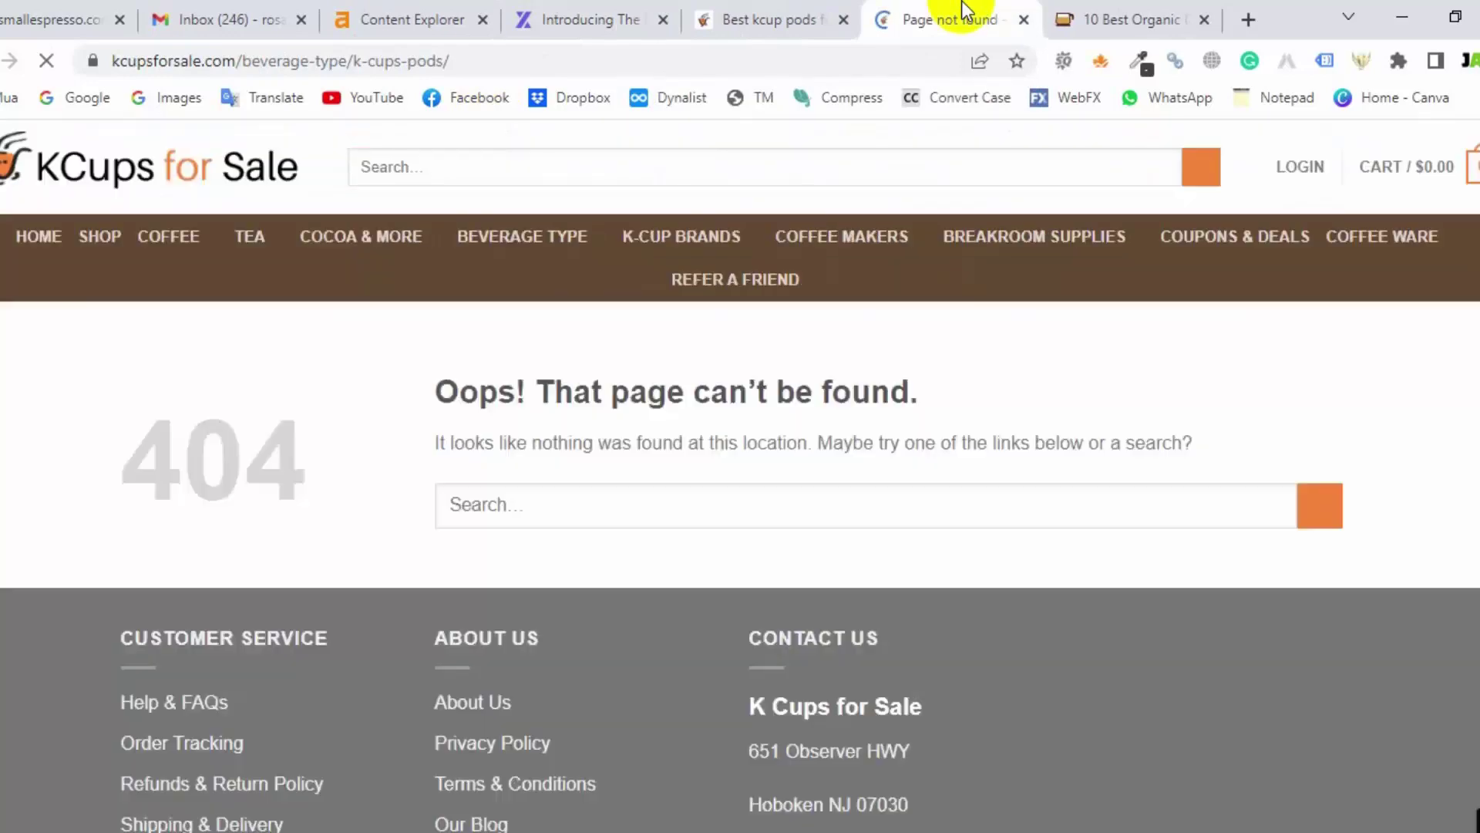
pyautogui.click(806, 15)
pyautogui.hotkey('ctrl', 'w')
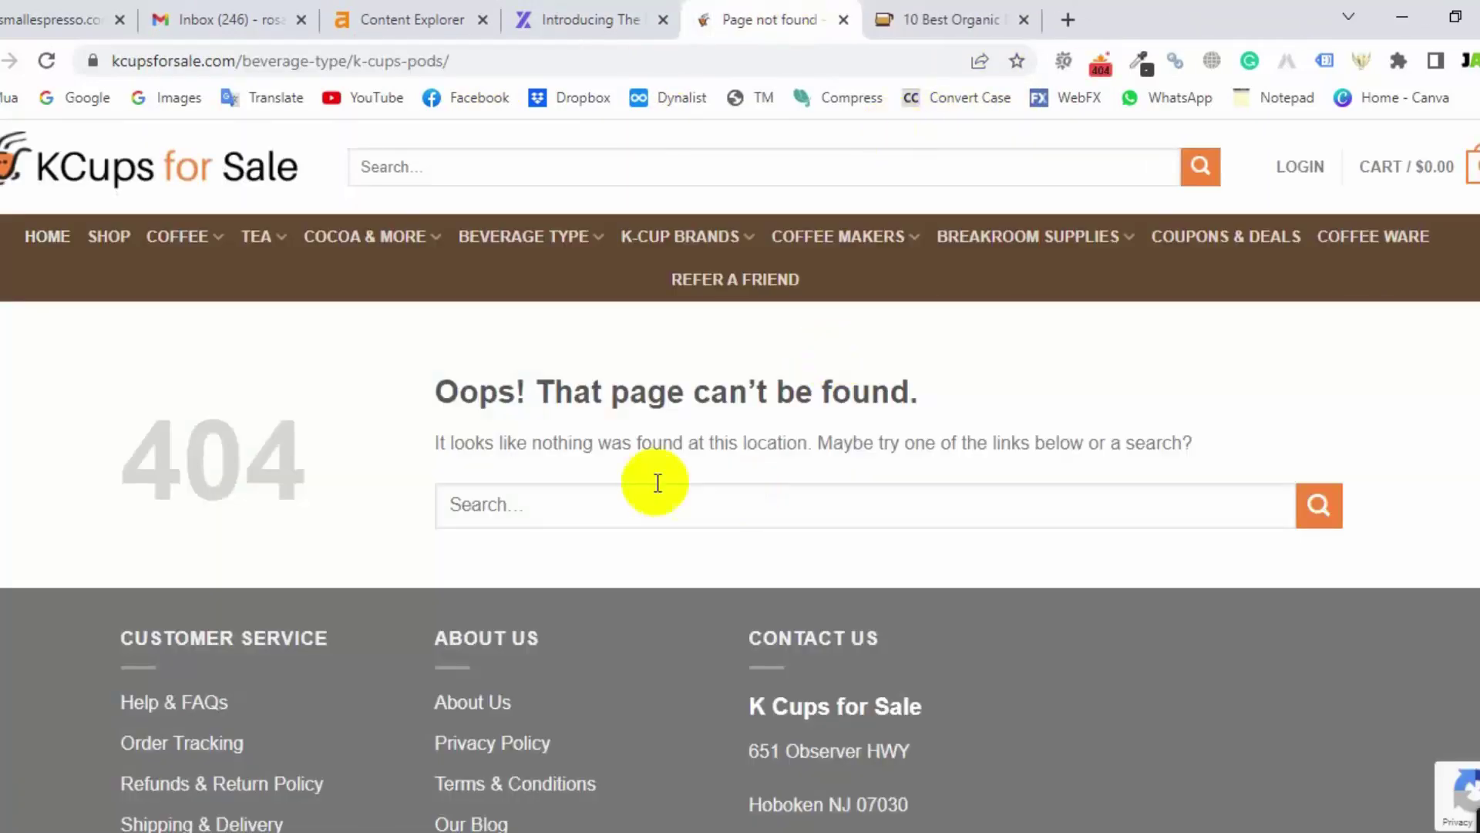
pyautogui.click(767, 9)
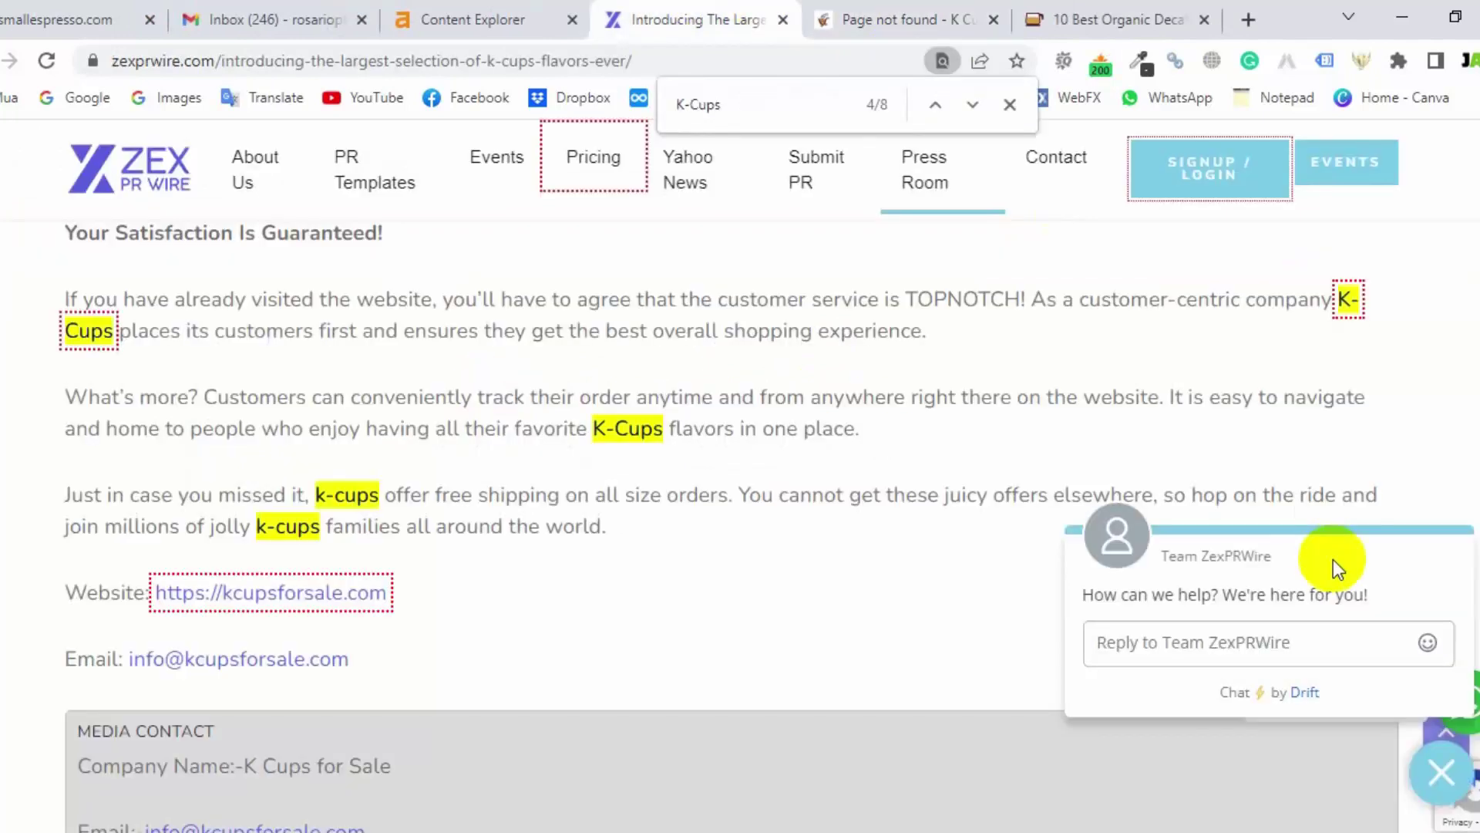
# - Close the page search and highlight the "K-Cups" link in the "customer-centric company" sentence
pyautogui.click(1010, 105)
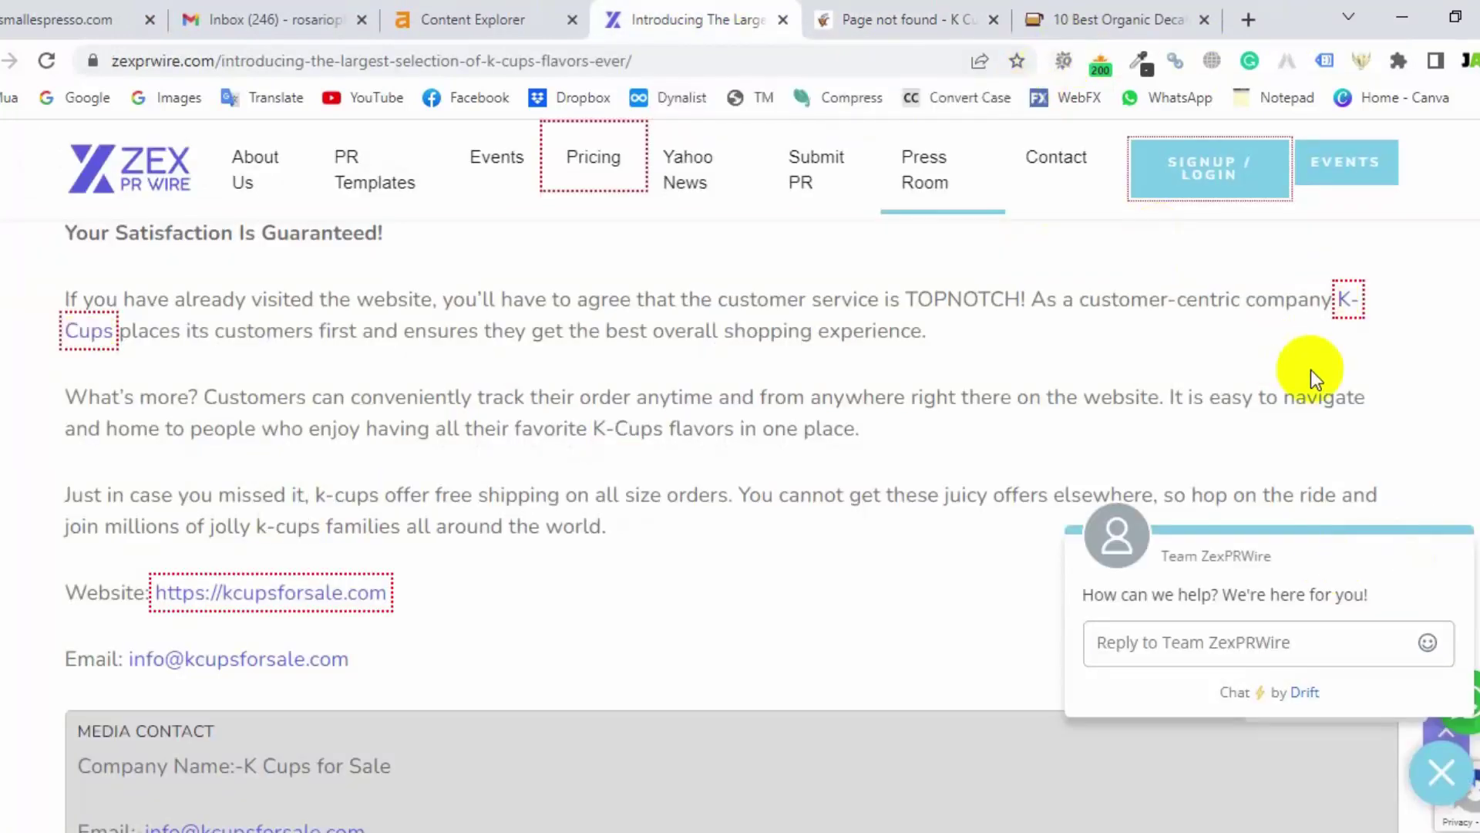
pyautogui.moveTo(1212, 301); pyautogui.dragTo(1266, 301)
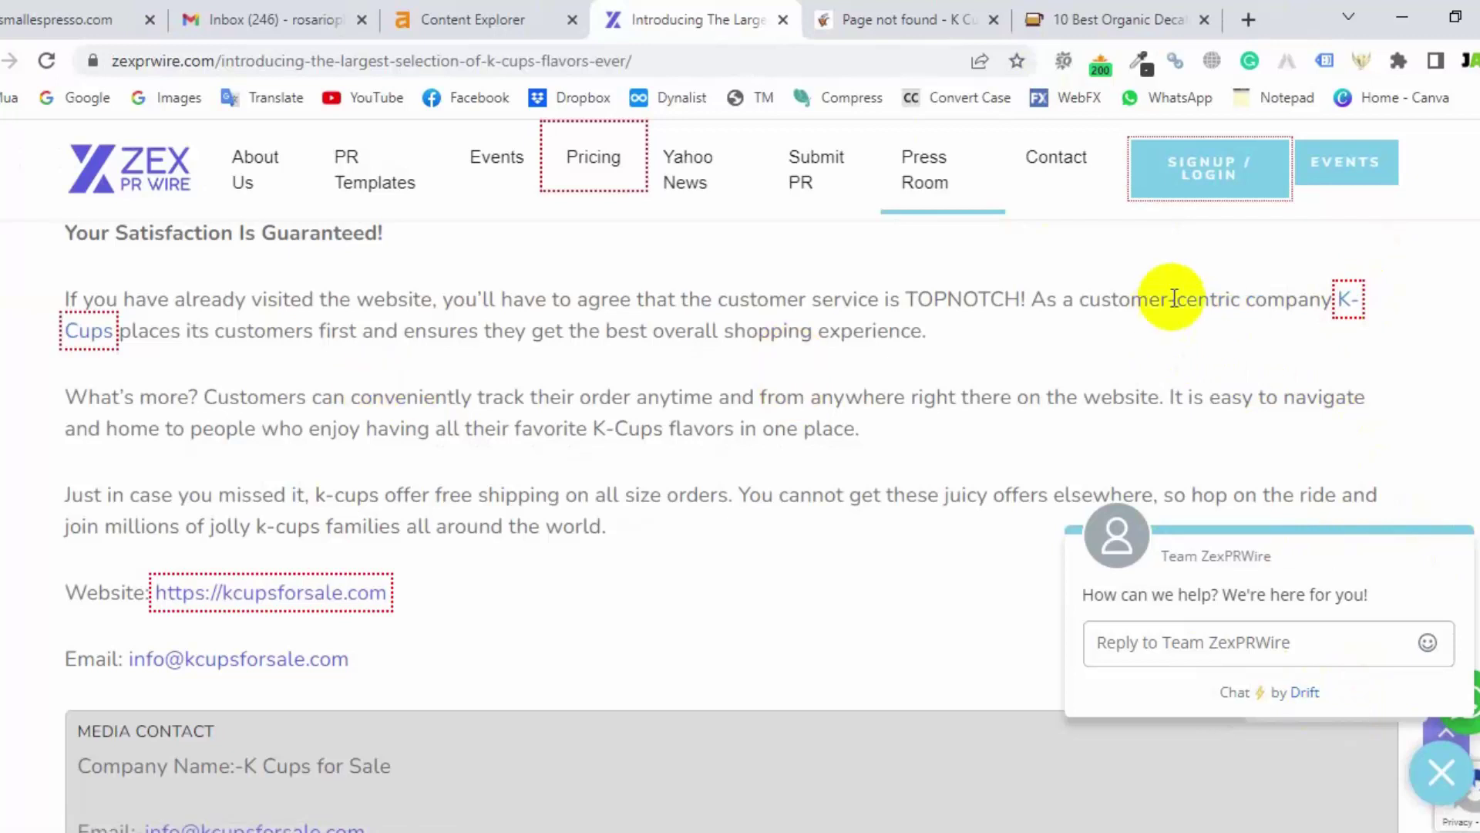
pyautogui.moveTo(1356, 283); pyautogui.dragTo(105, 336)
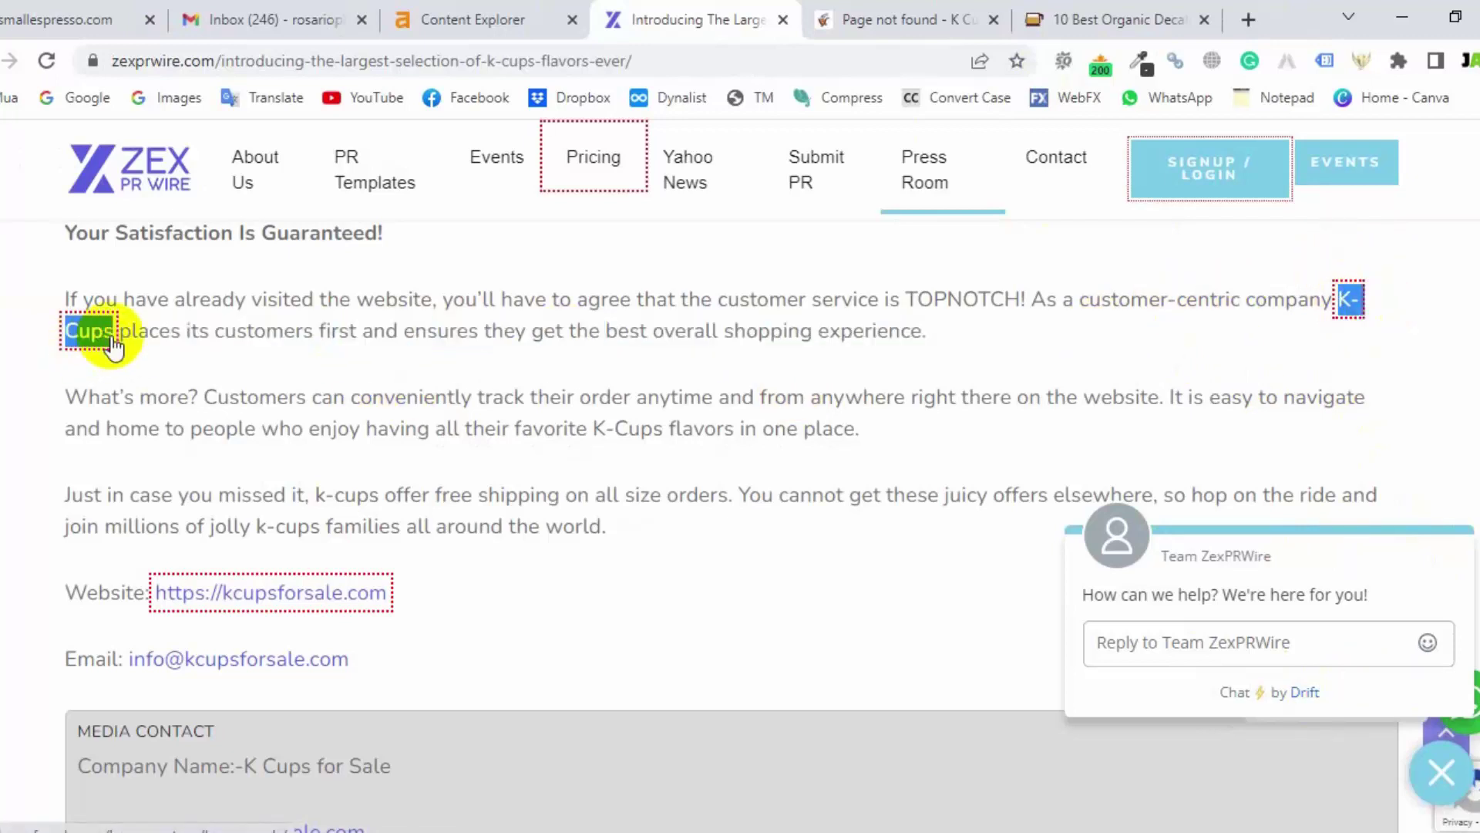
# - Compare the zexprwire.com backlink entry in Content Explorer with the press release link and the page it leads to
pyautogui.click(478, 18)
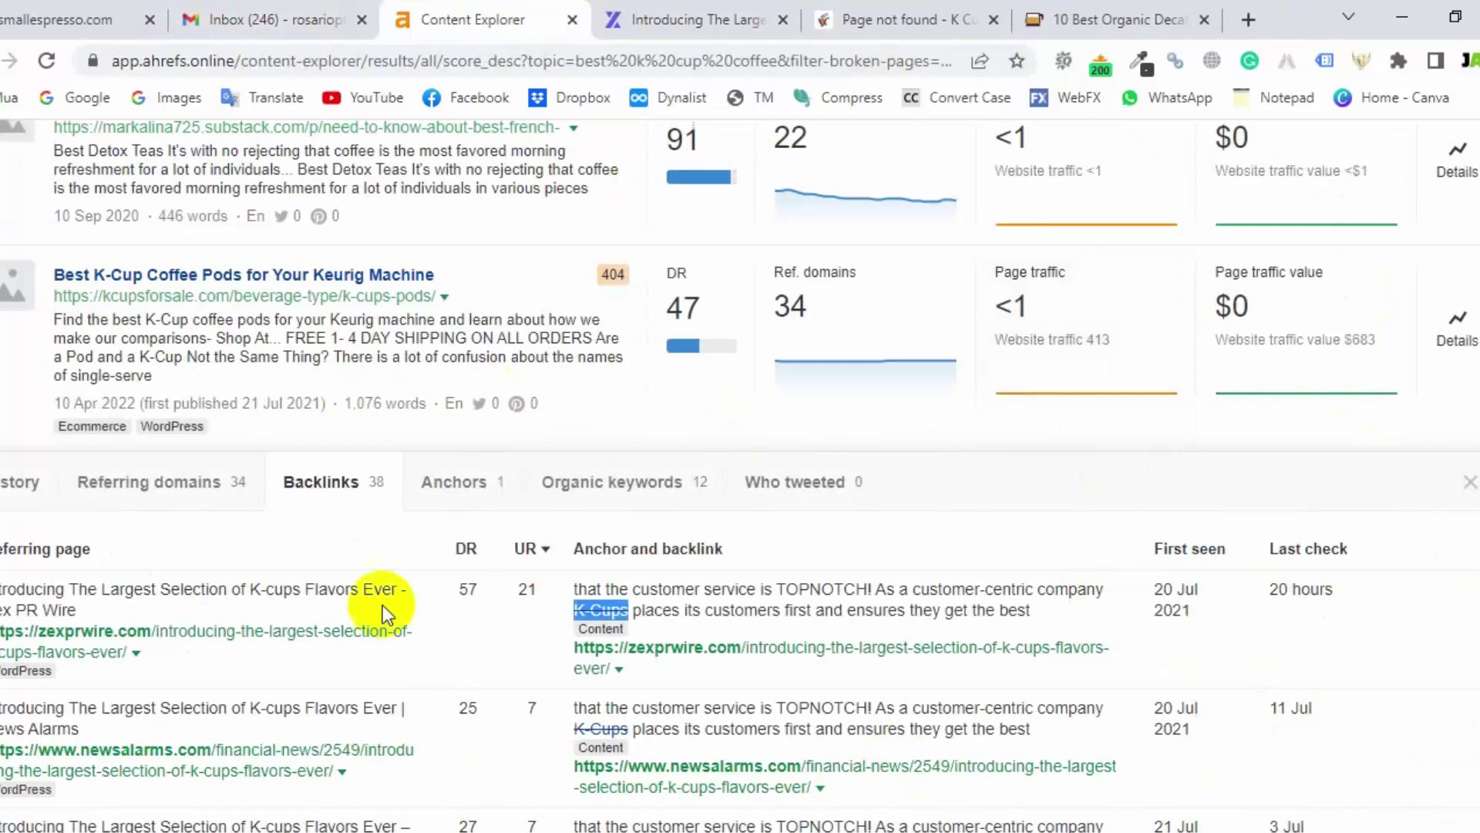
pyautogui.scroll(-3, 466, 539)
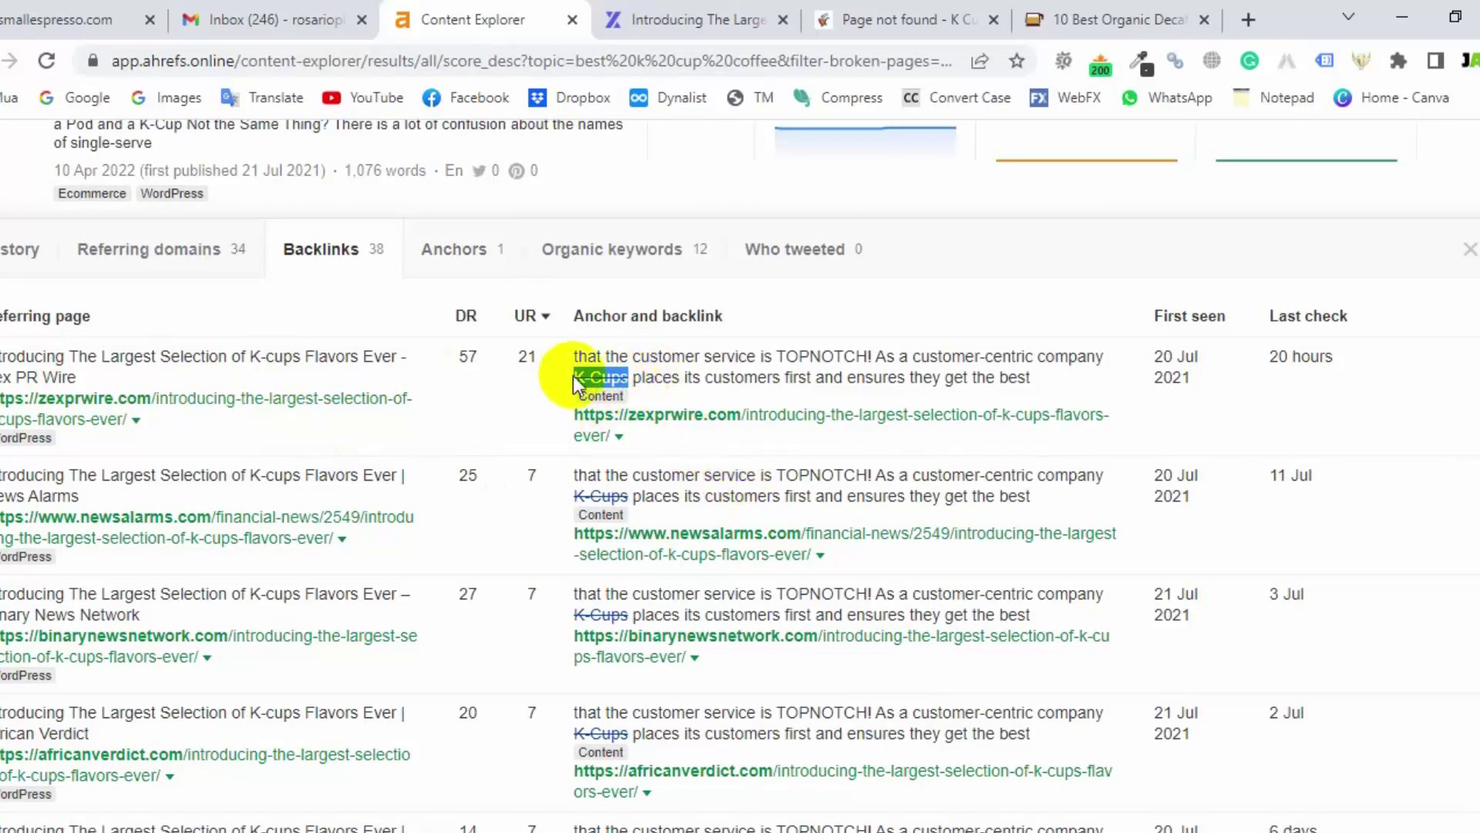
pyautogui.click(681, 19)
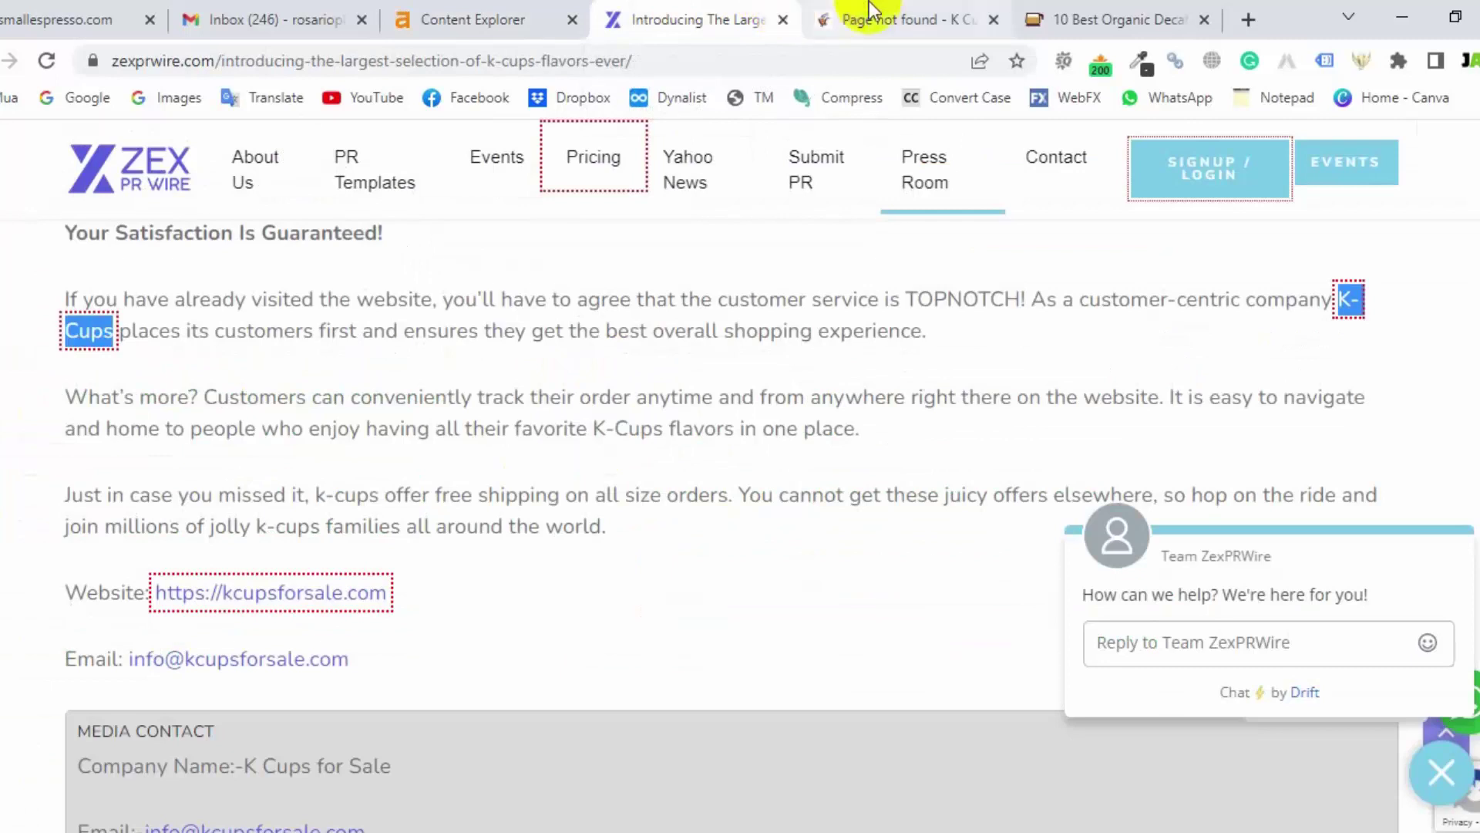
pyautogui.click(848, 16)
pyautogui.click(719, 24)
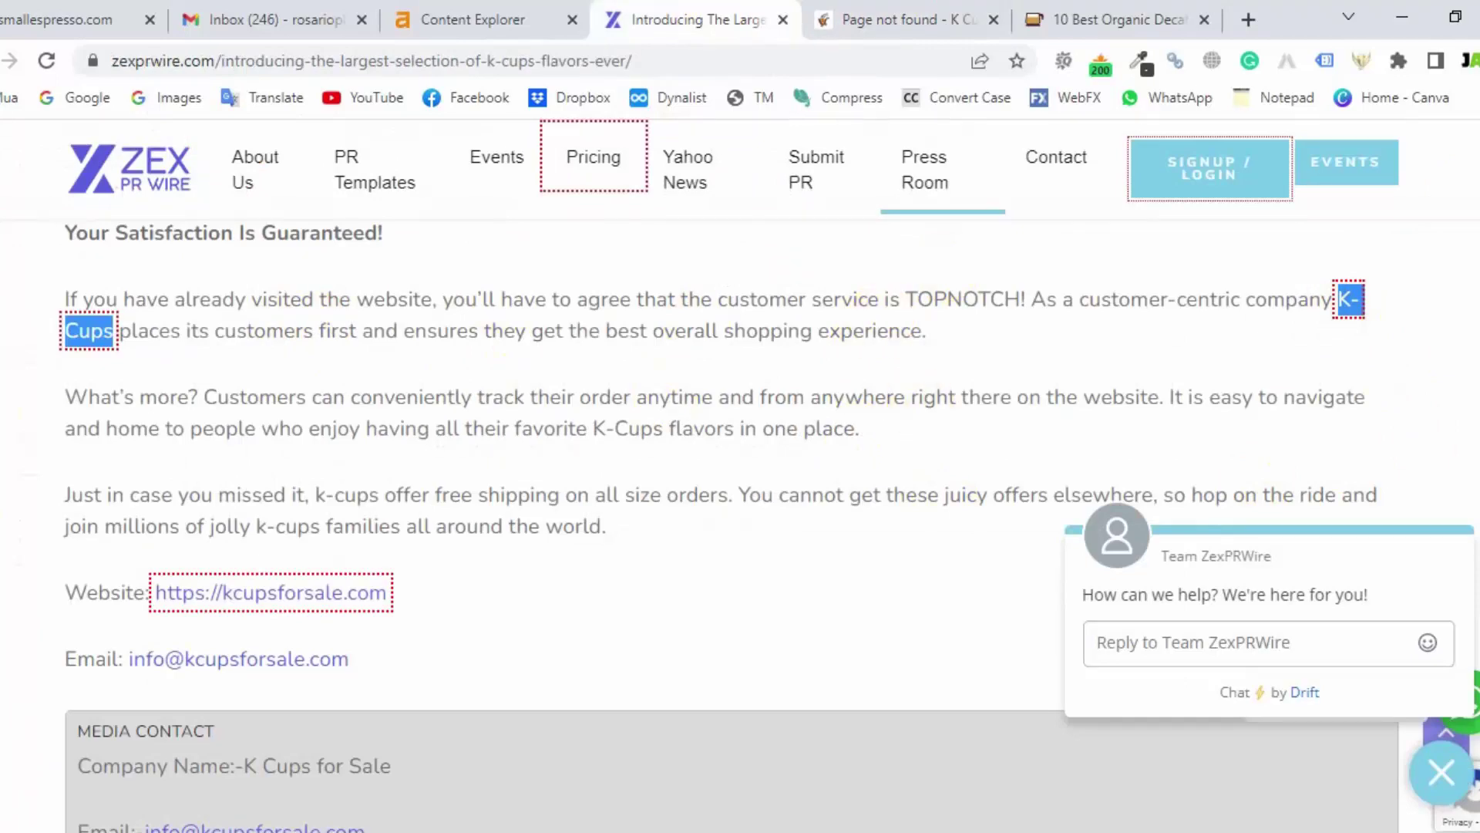
# - Check zexprwire.com's visits and traffic sources by temporarily enabling SEOquake on the press release page
pyautogui.press('End')
pyautogui.press('Home')
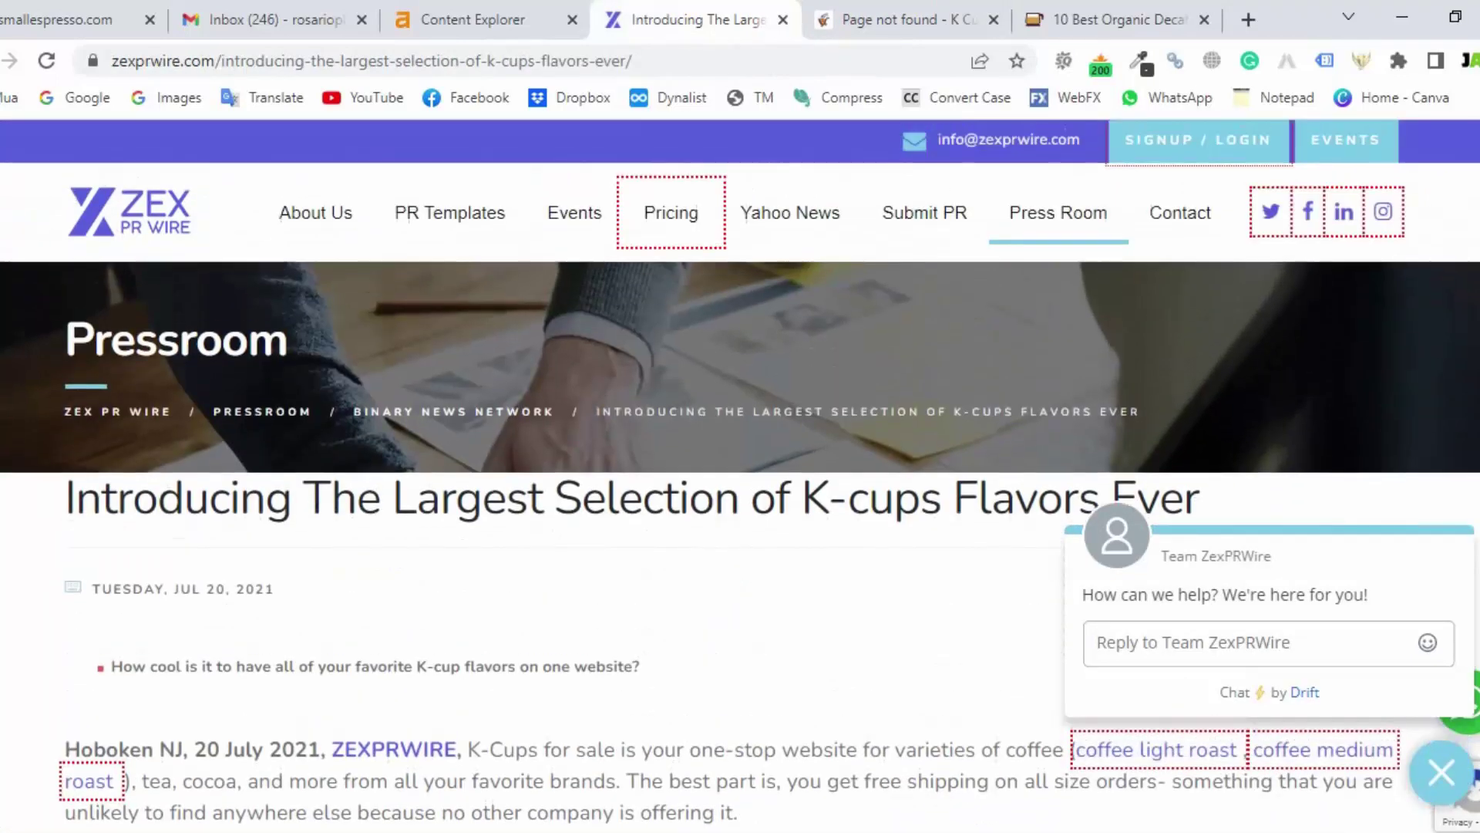
pyautogui.scroll(-2, 820, 373)
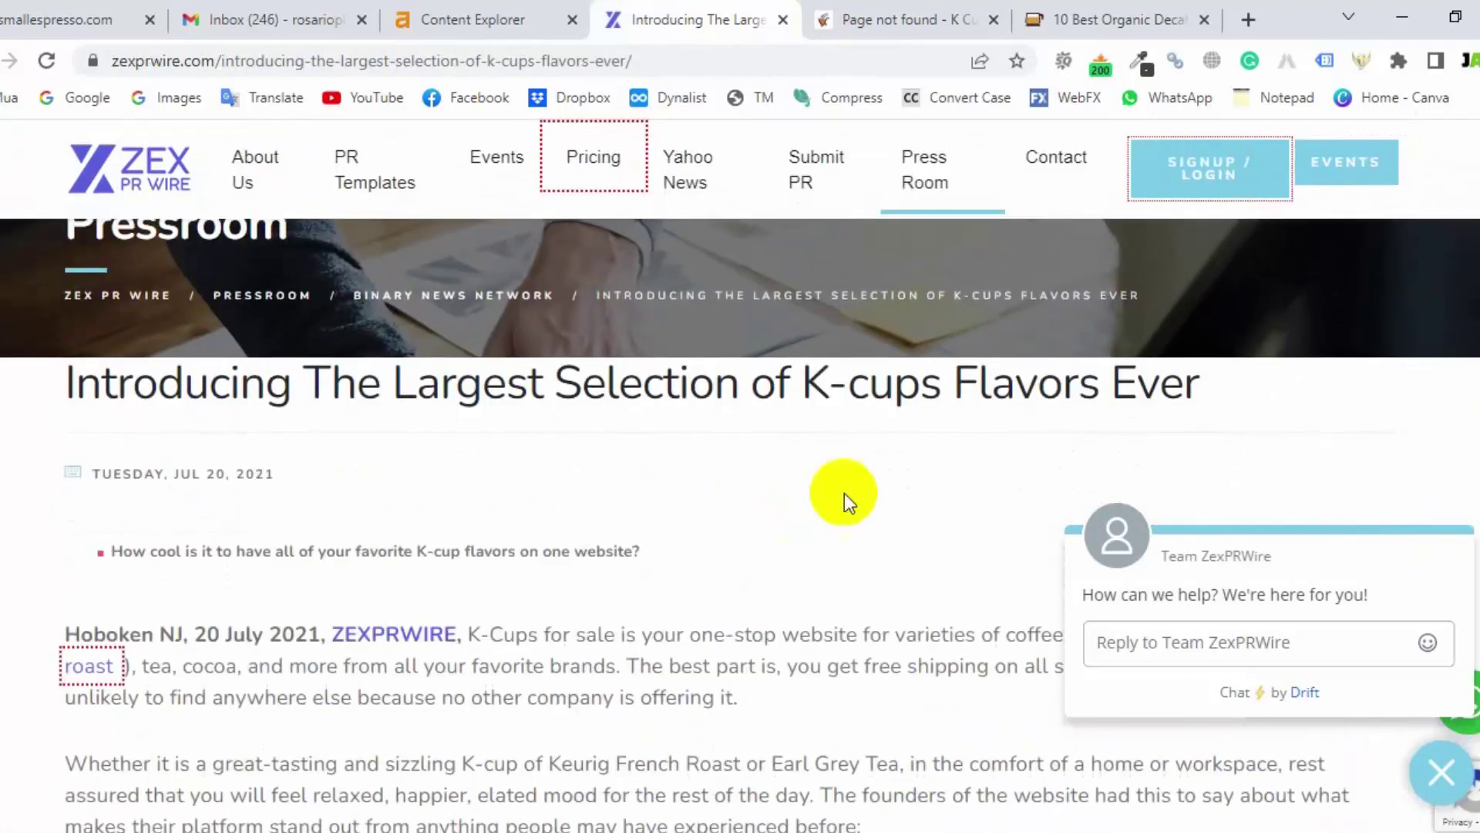
pyautogui.click(1063, 60)
pyautogui.click(1008, 101)
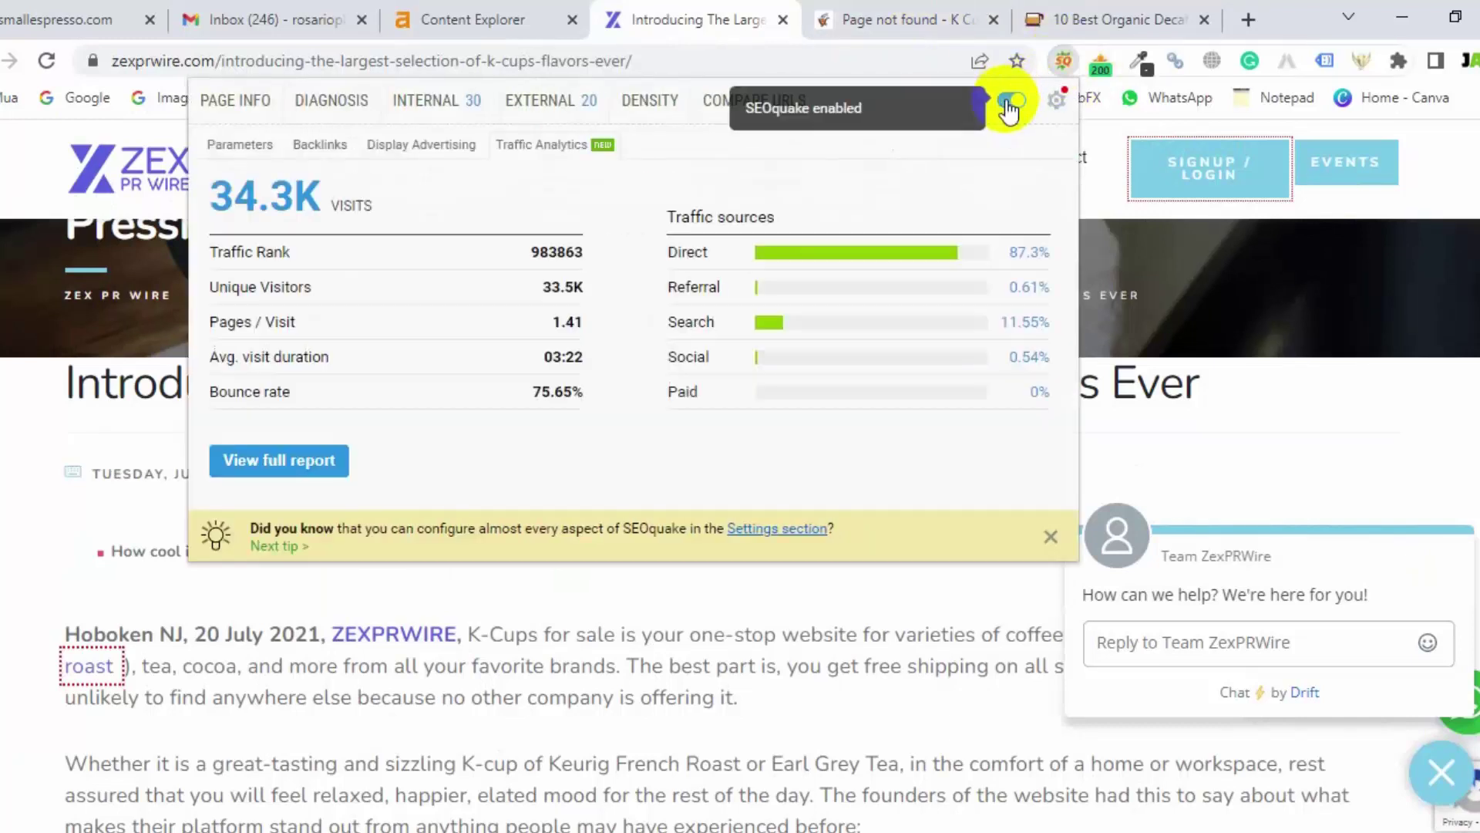
pyautogui.doubleClick(557, 288)
pyautogui.click(1008, 101)
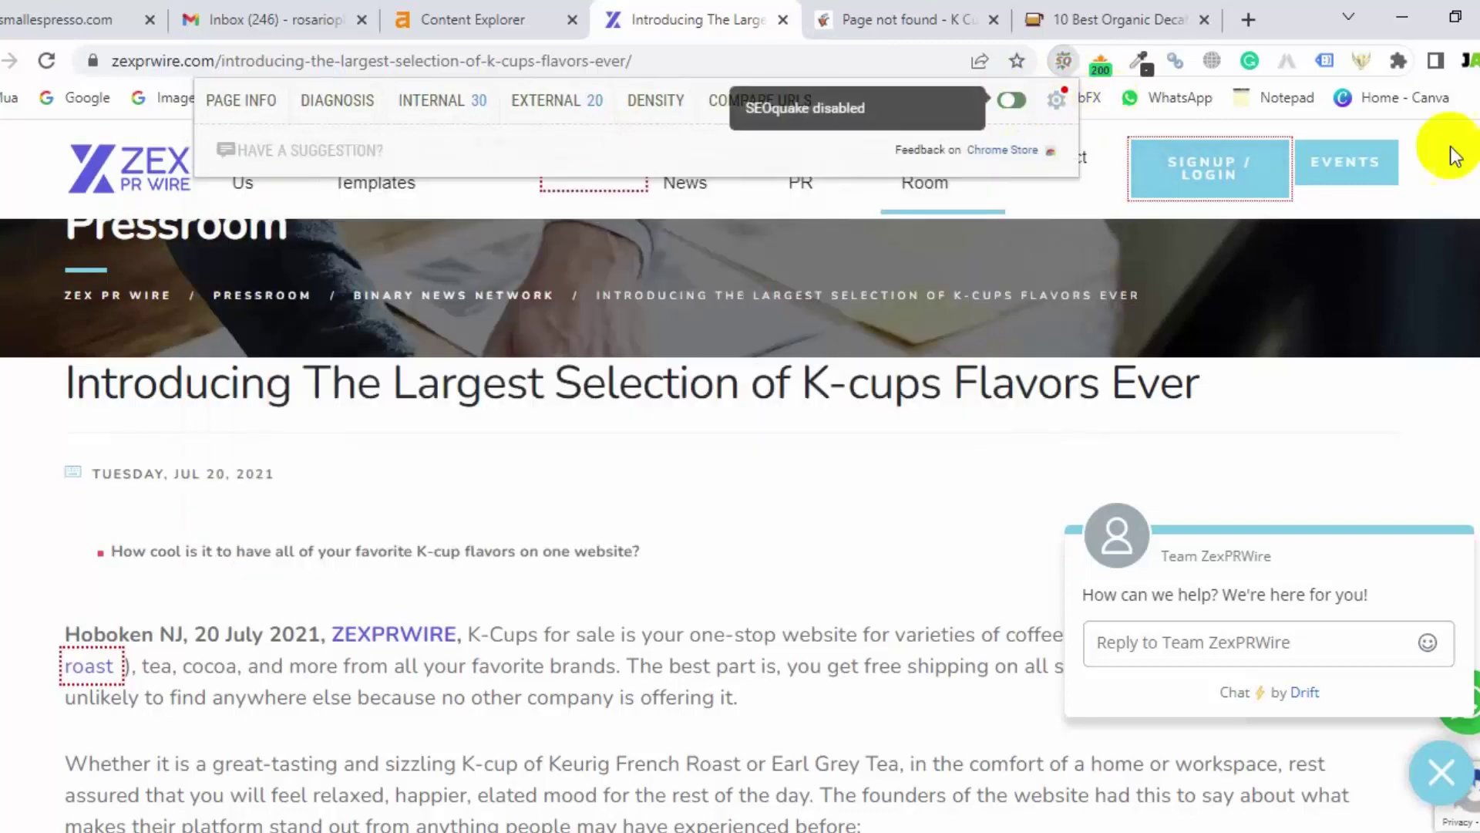
pyautogui.click(1432, 462)
# - Examine the rest of the press release down to the media contact details and the site footer
pyautogui.scroll(-7, 694, 524)
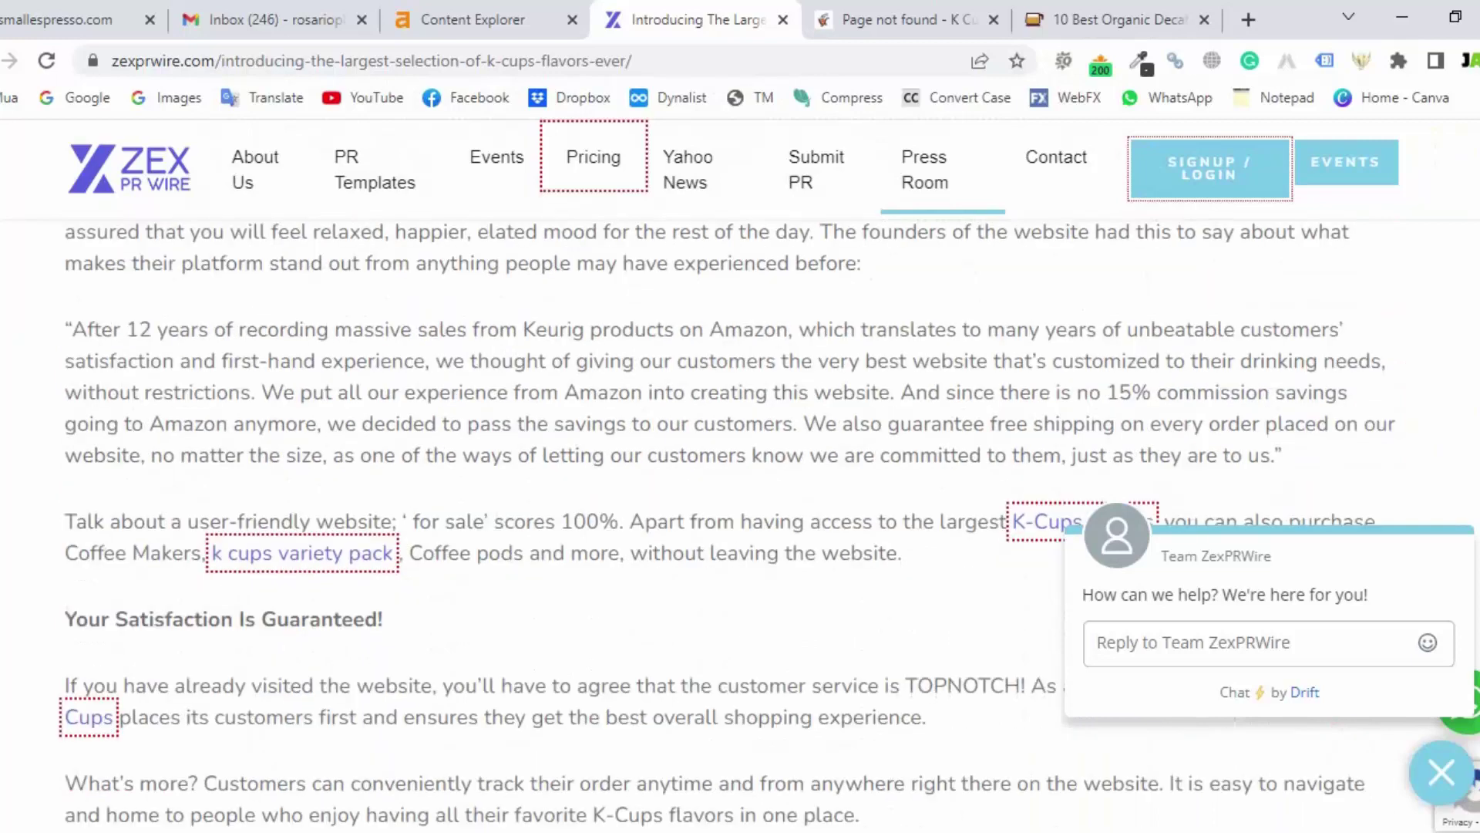
pyautogui.scroll(-4, 732, 525)
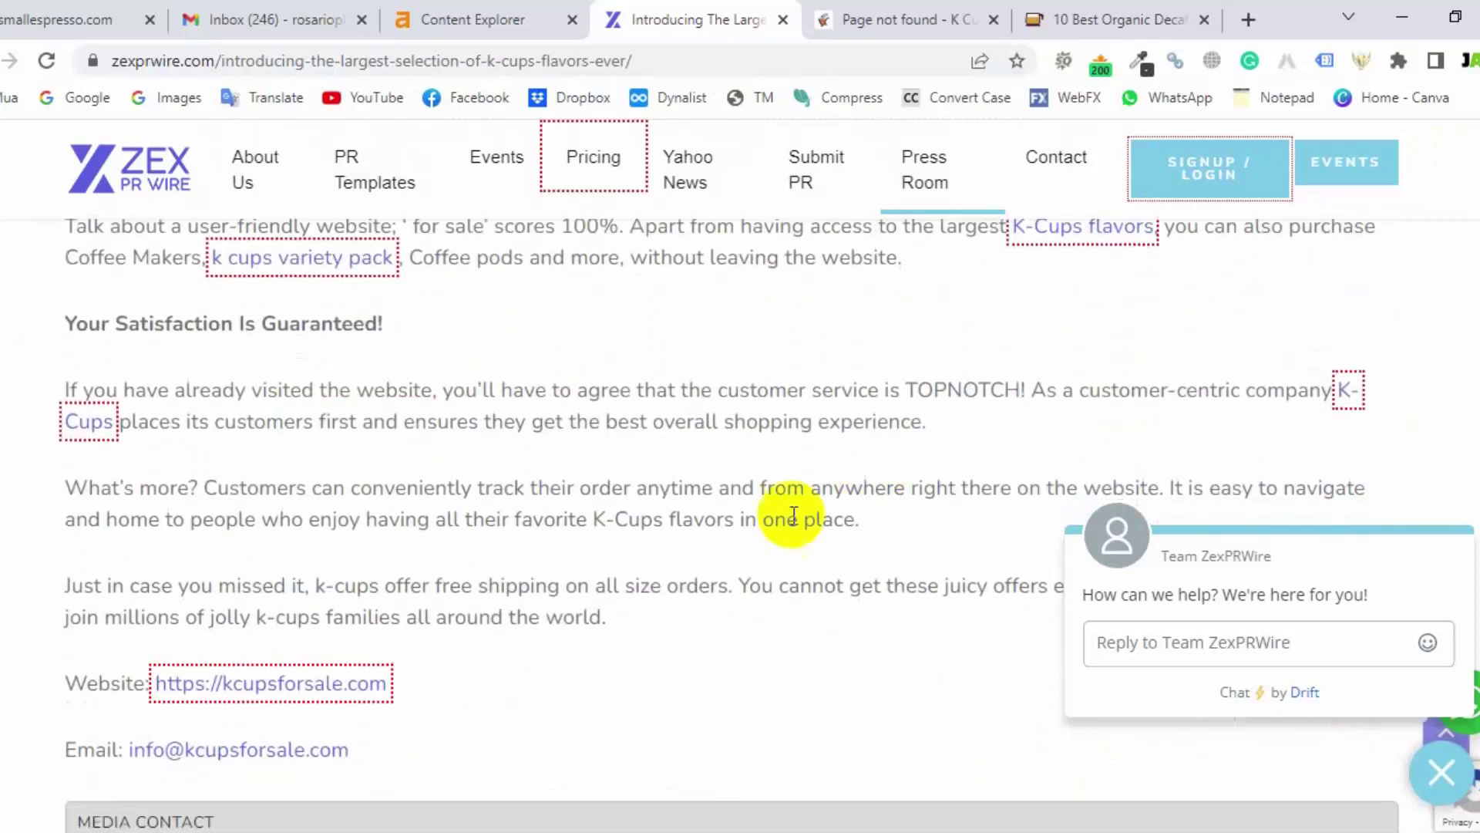
pyautogui.scroll(-4, 865, 485)
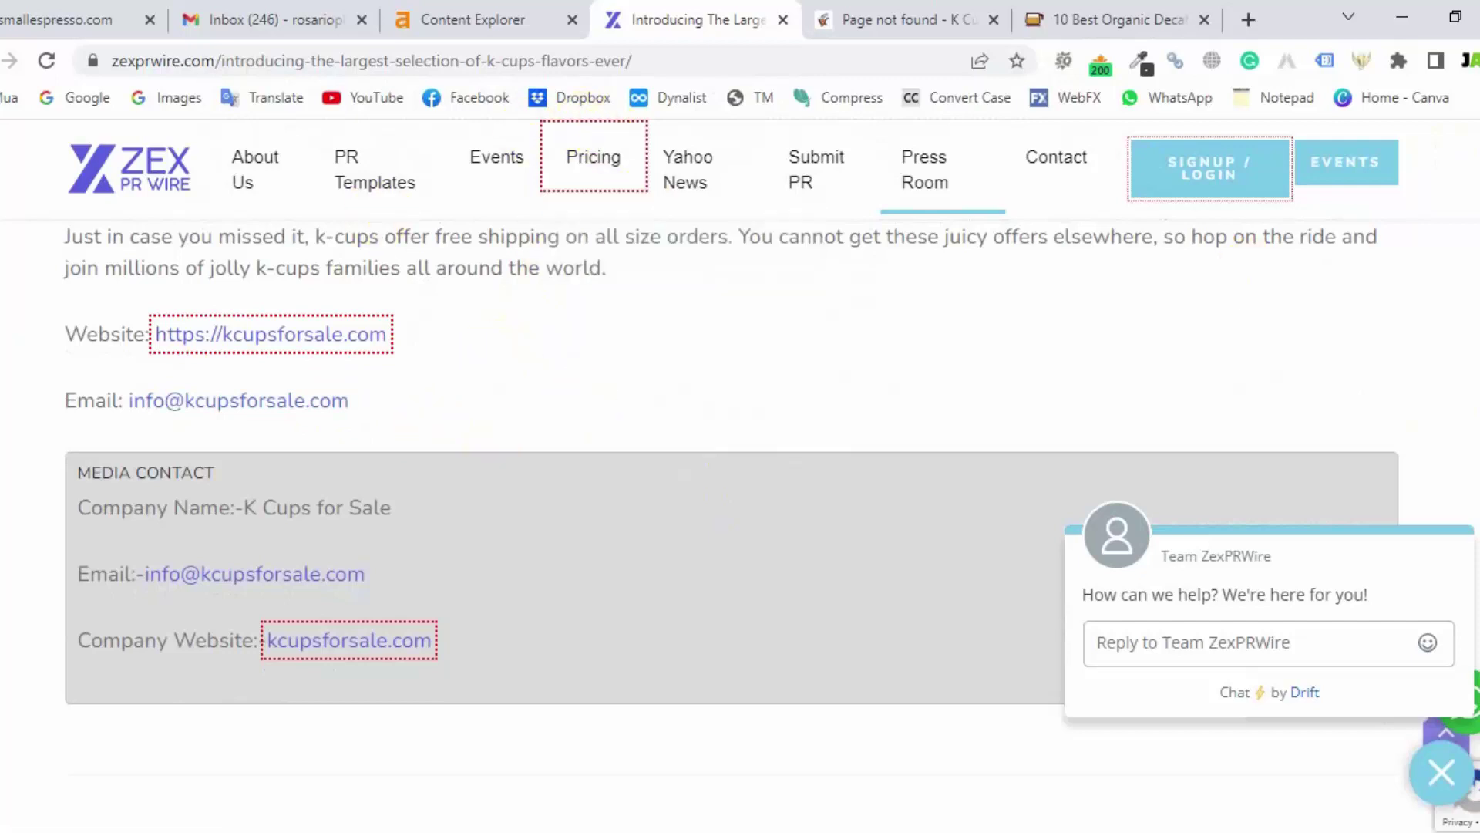
pyautogui.scroll(-10, 740, 462)
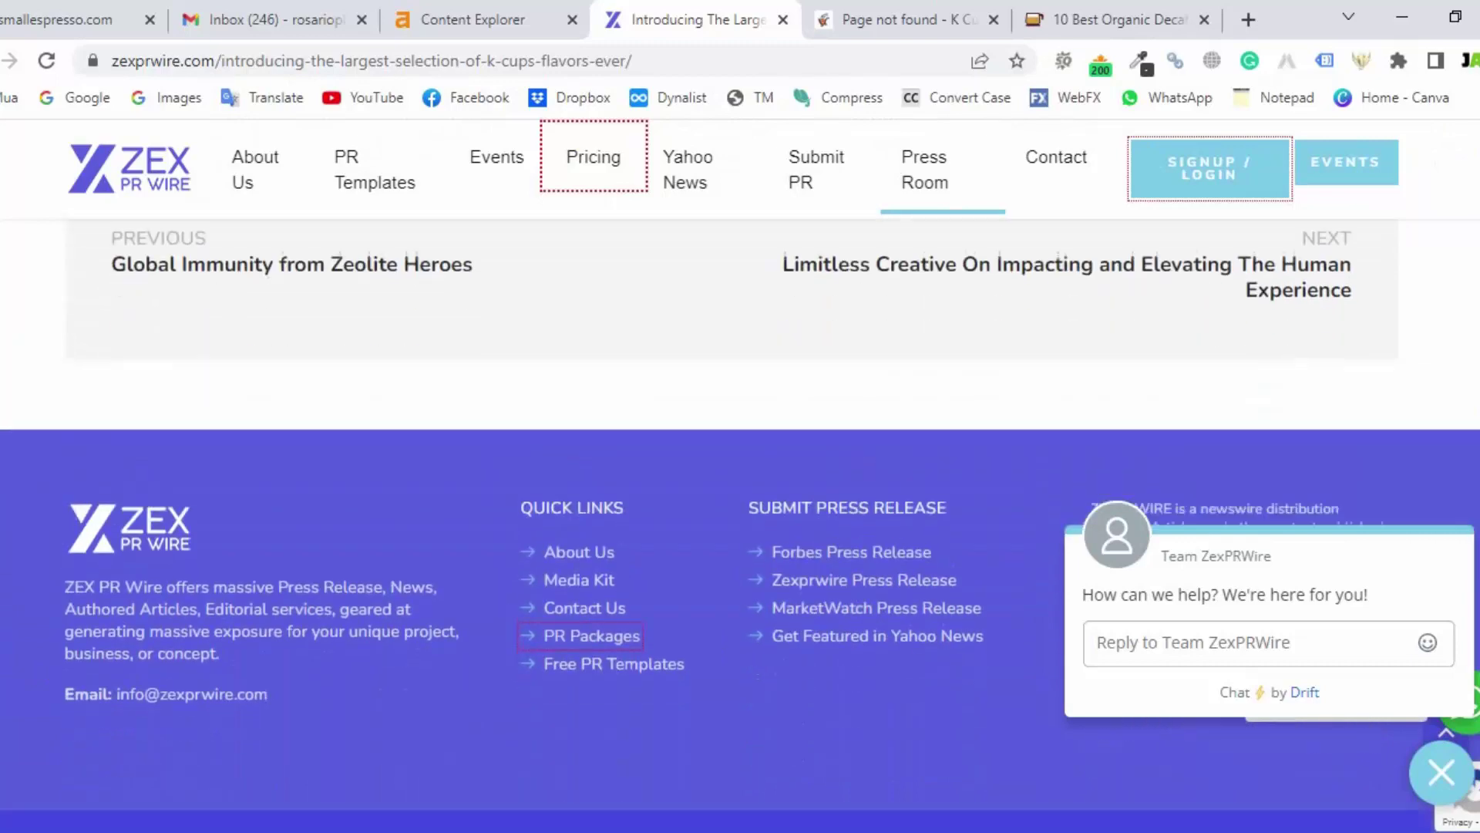
# - Review the zexprwire.com press release from its heading to the "Your Satisfaction Is Guaranteed!" section, closing the stray tab opened from the chat widget
pyautogui.scroll(15, 740, 463)
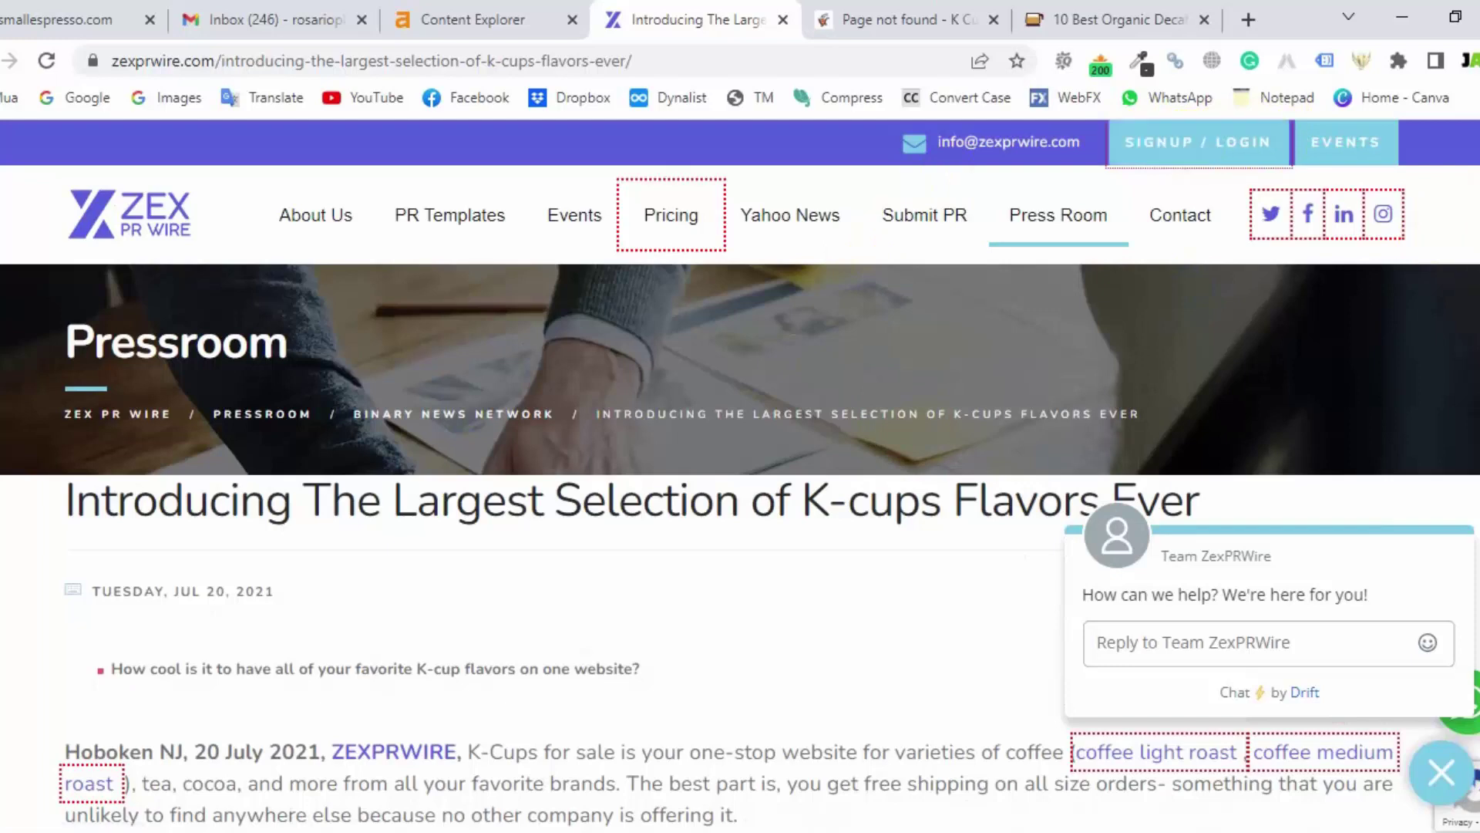
pyautogui.scroll(-1, 740, 474)
pyautogui.scroll(-4, 741, 475)
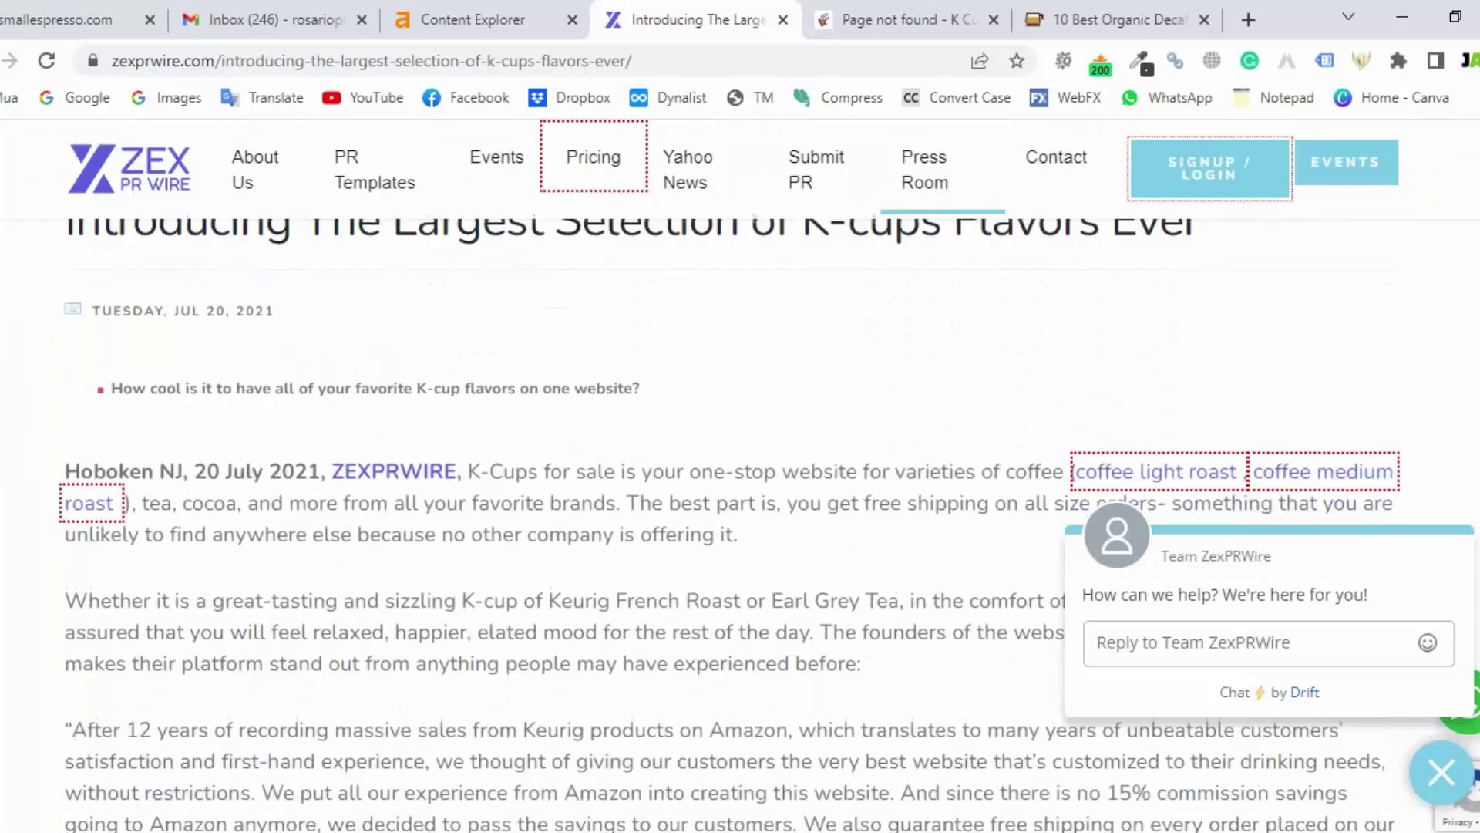
pyautogui.scroll(-4, 1269, 586)
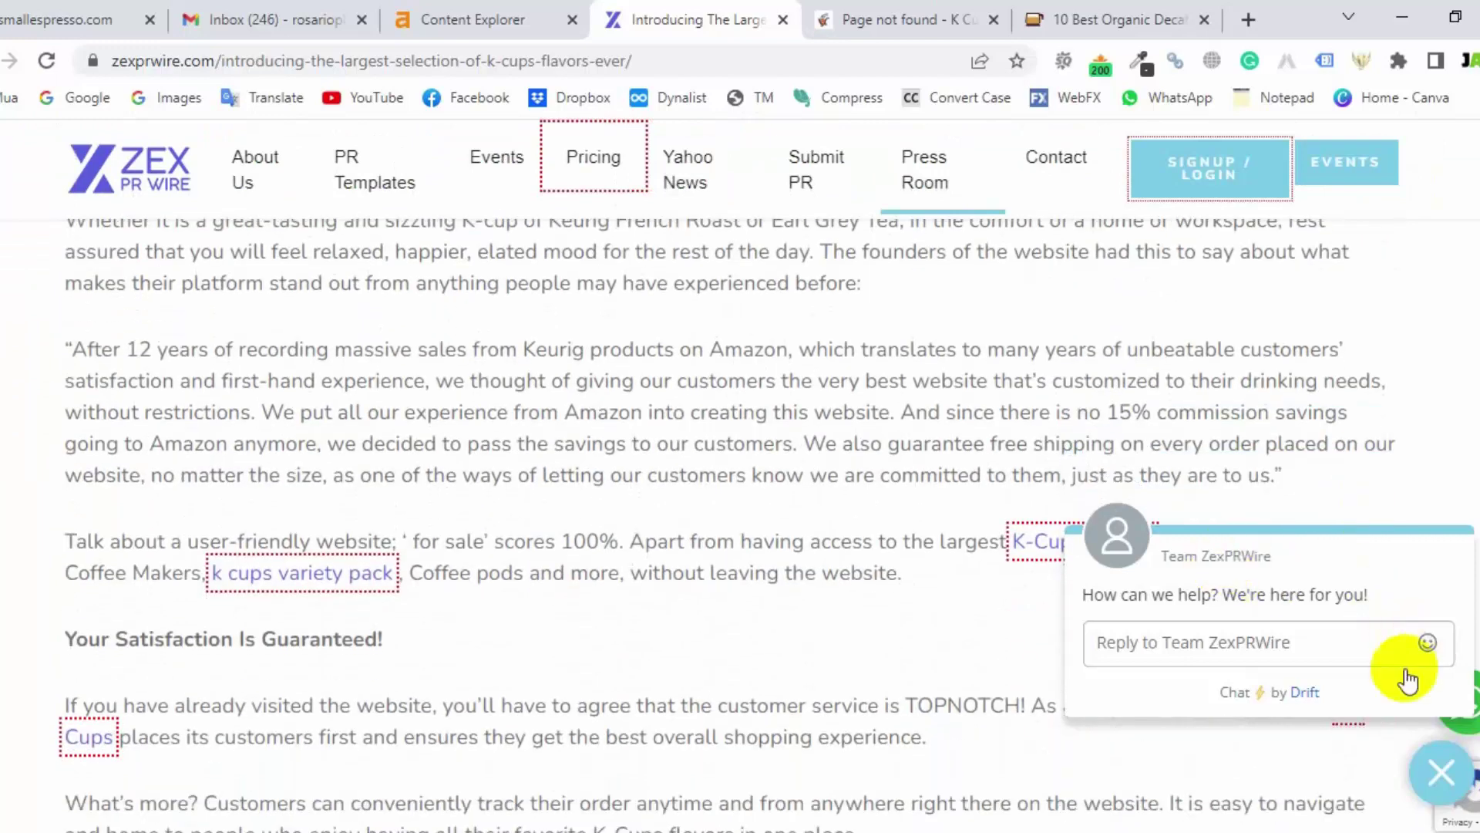
pyautogui.click(1297, 692)
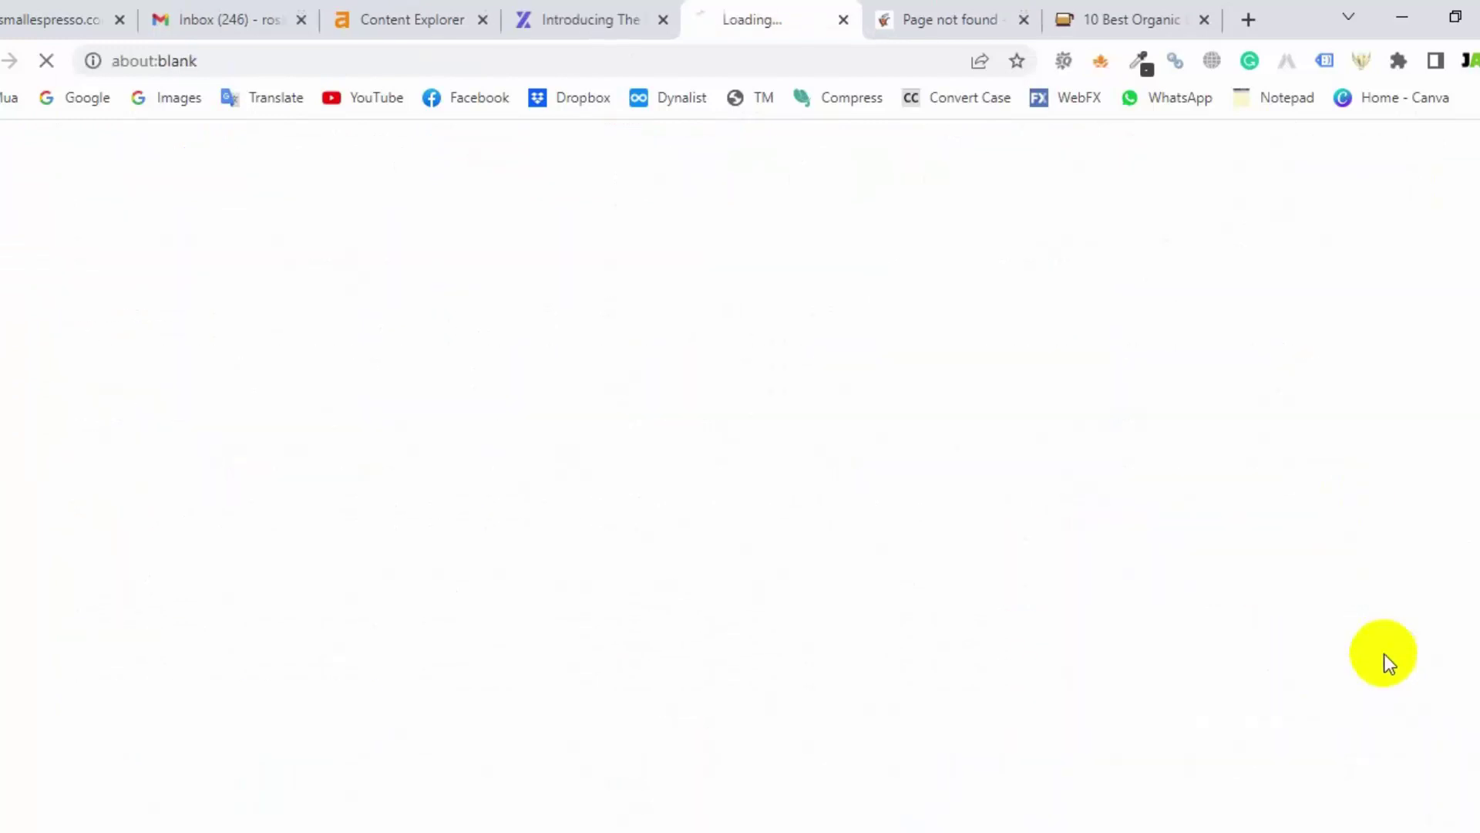
pyautogui.click(844, 19)
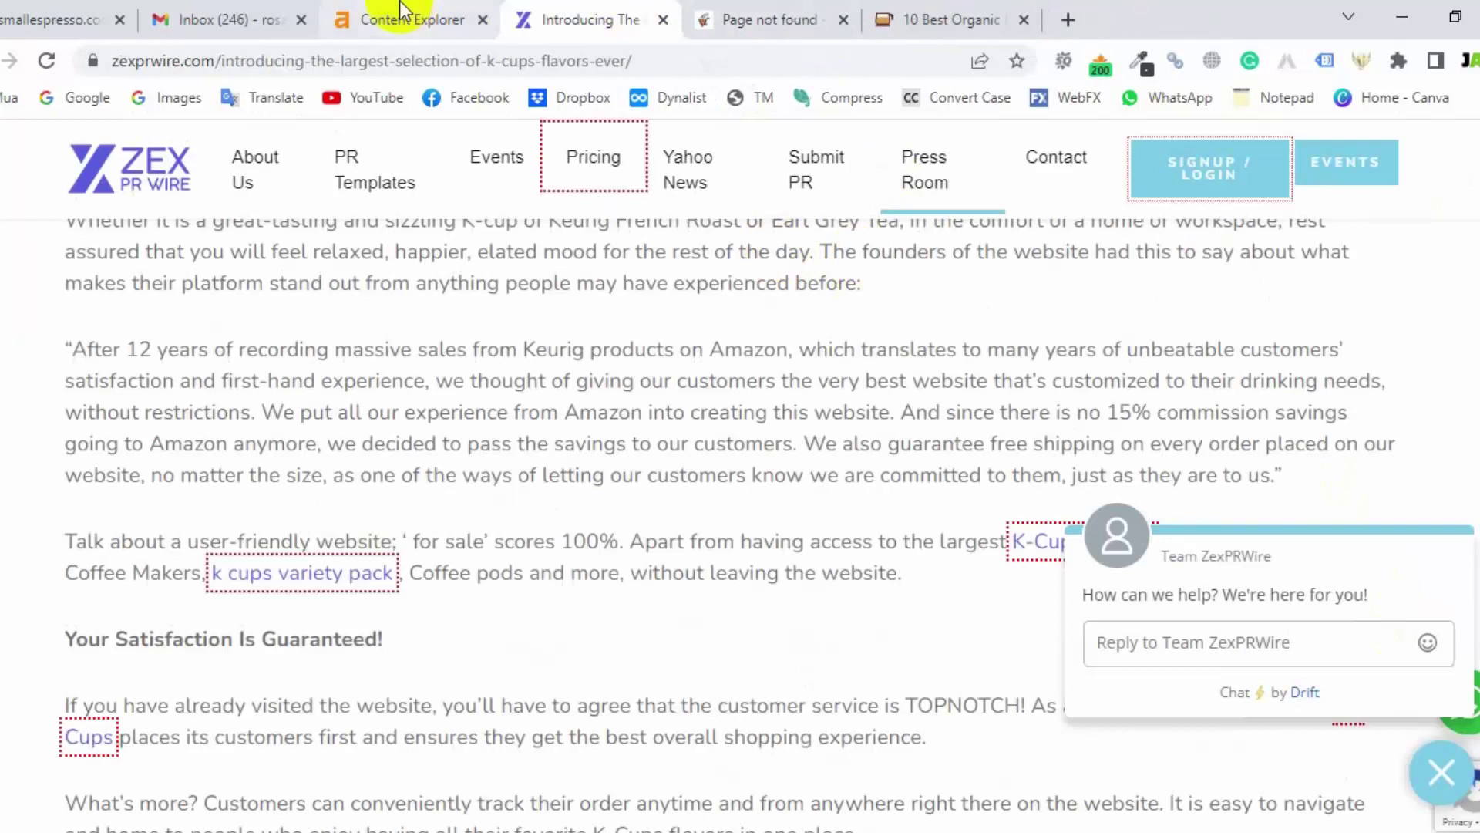
# - Examine the broken page's backlinks in Content Explorer, comparing the DR, UR and anchors of the referring pages through to thenewsmansion.com
pyautogui.click(505, 19)
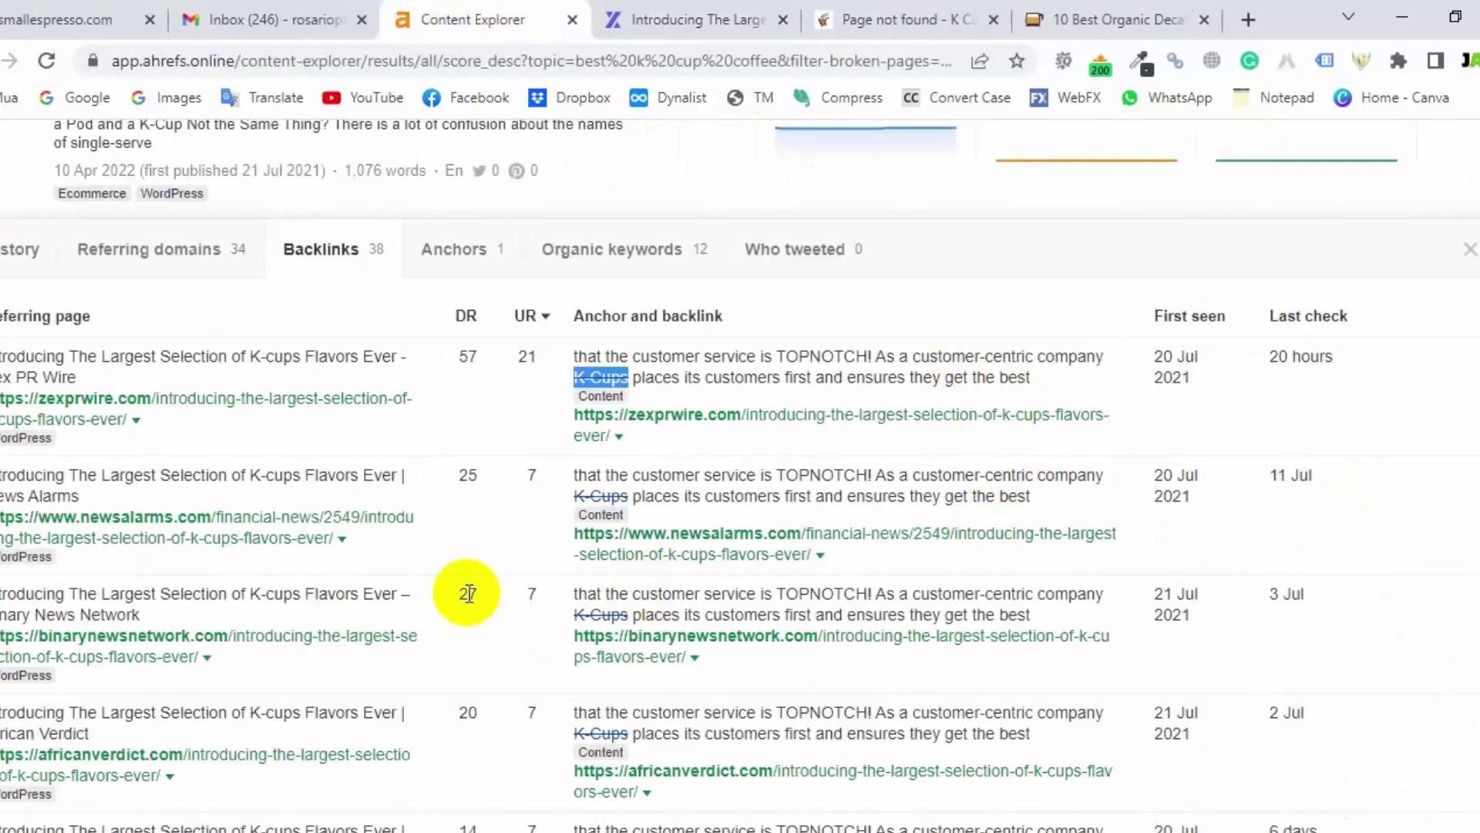
pyautogui.scroll(-2, 515, 579)
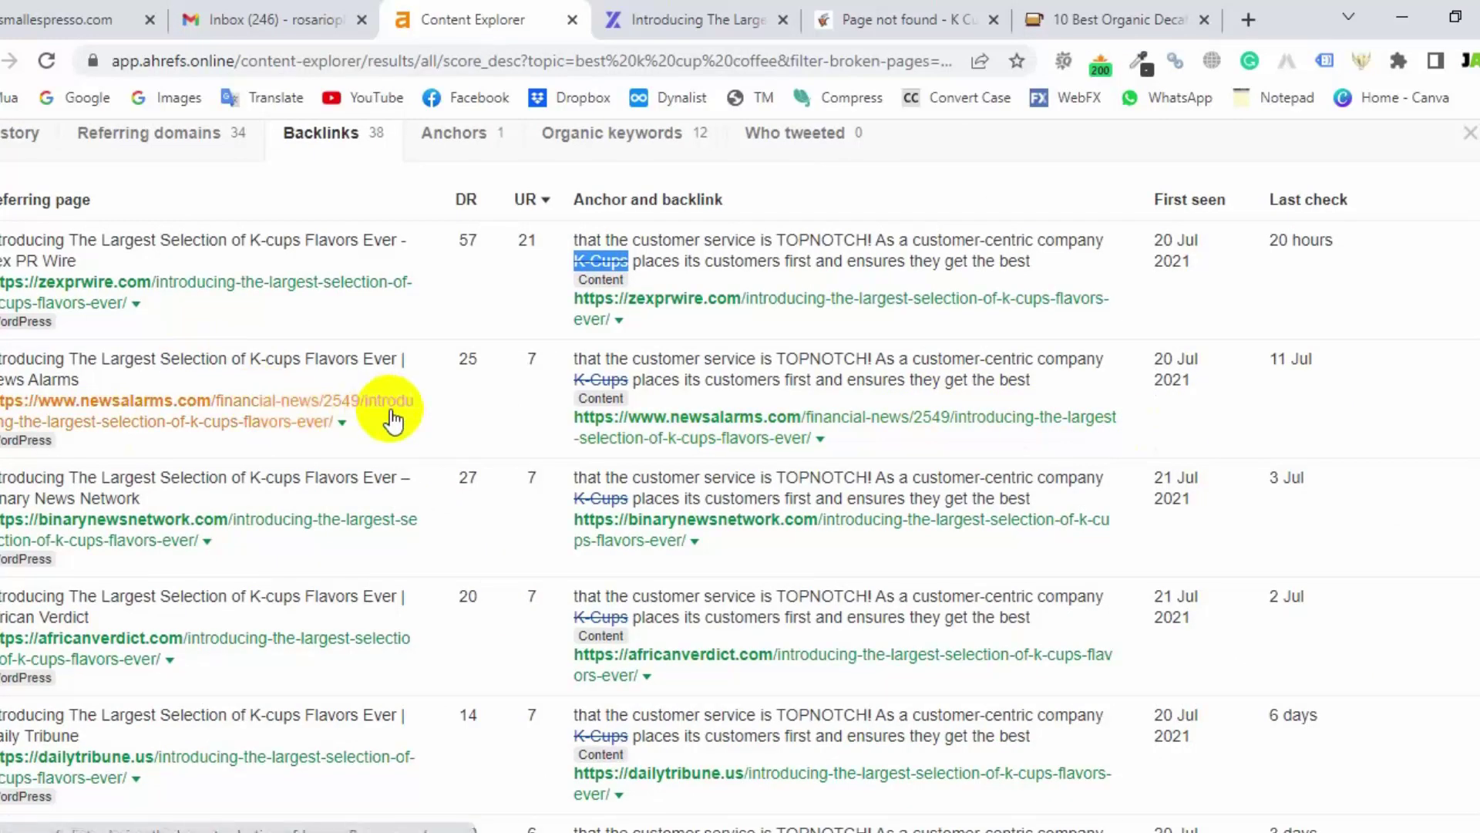
pyautogui.scroll(-2, 390, 409)
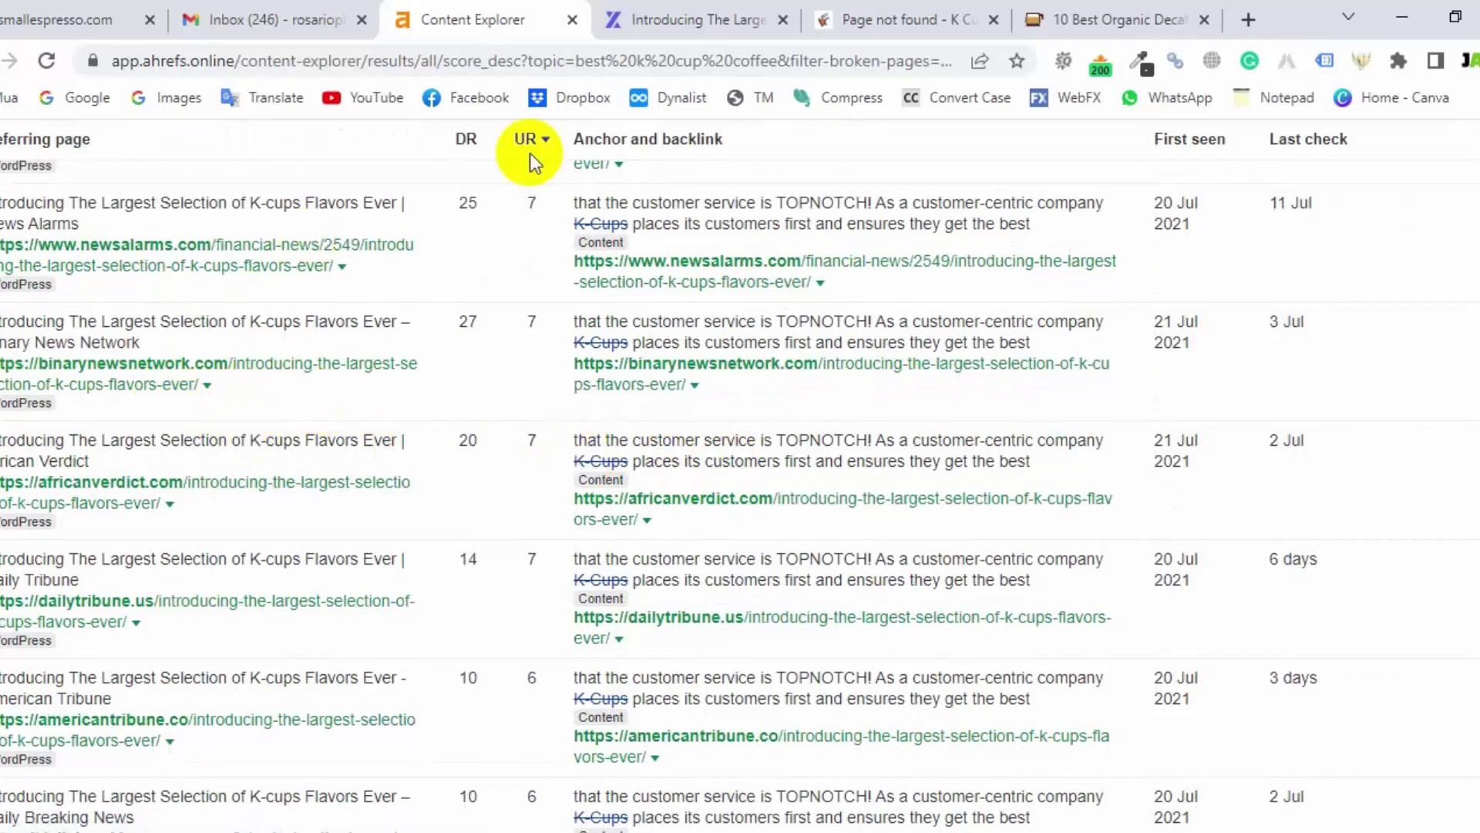
pyautogui.scroll(-3, 616, 250)
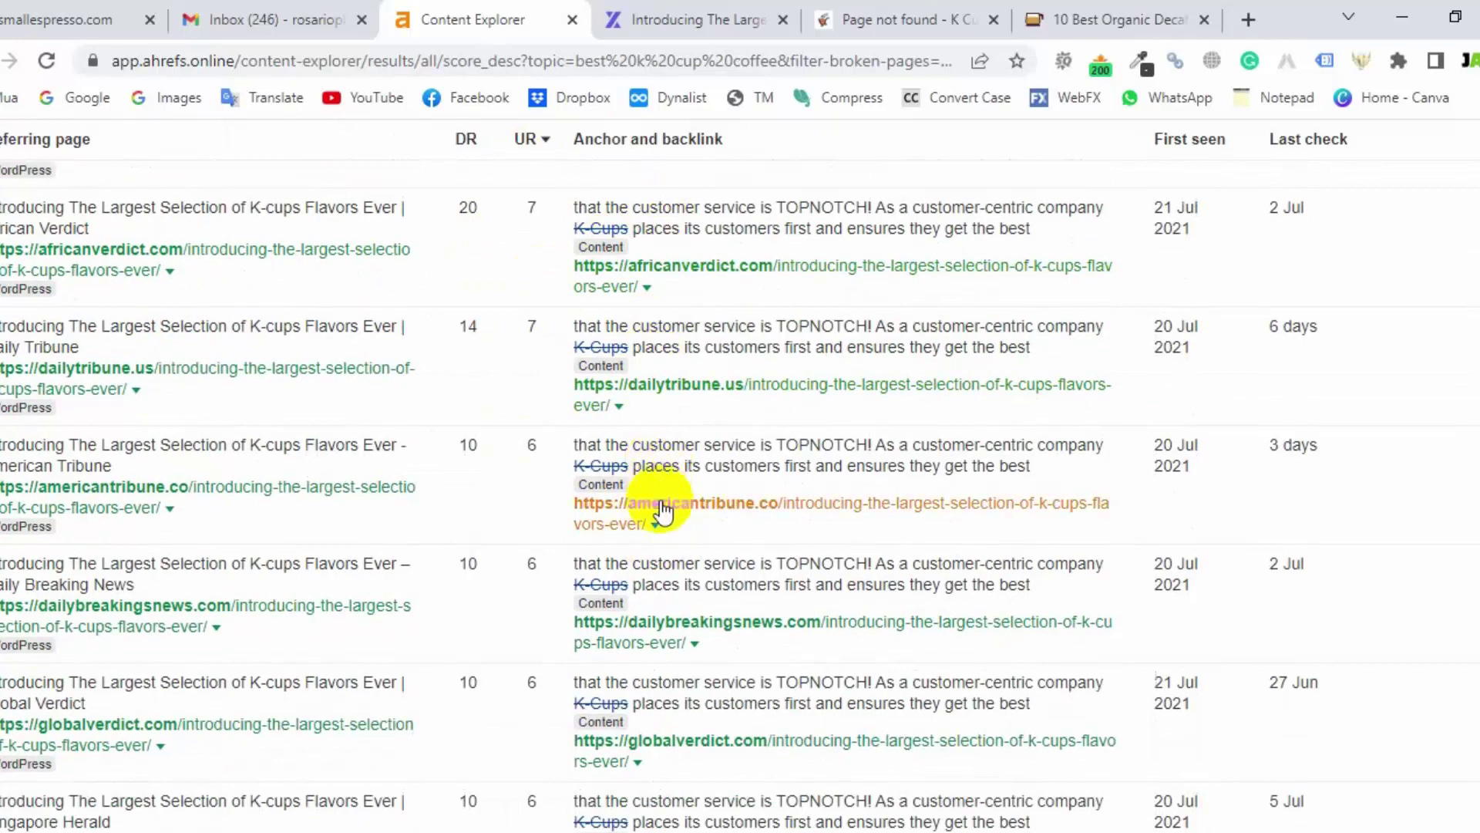
pyautogui.scroll(-3, 678, 493)
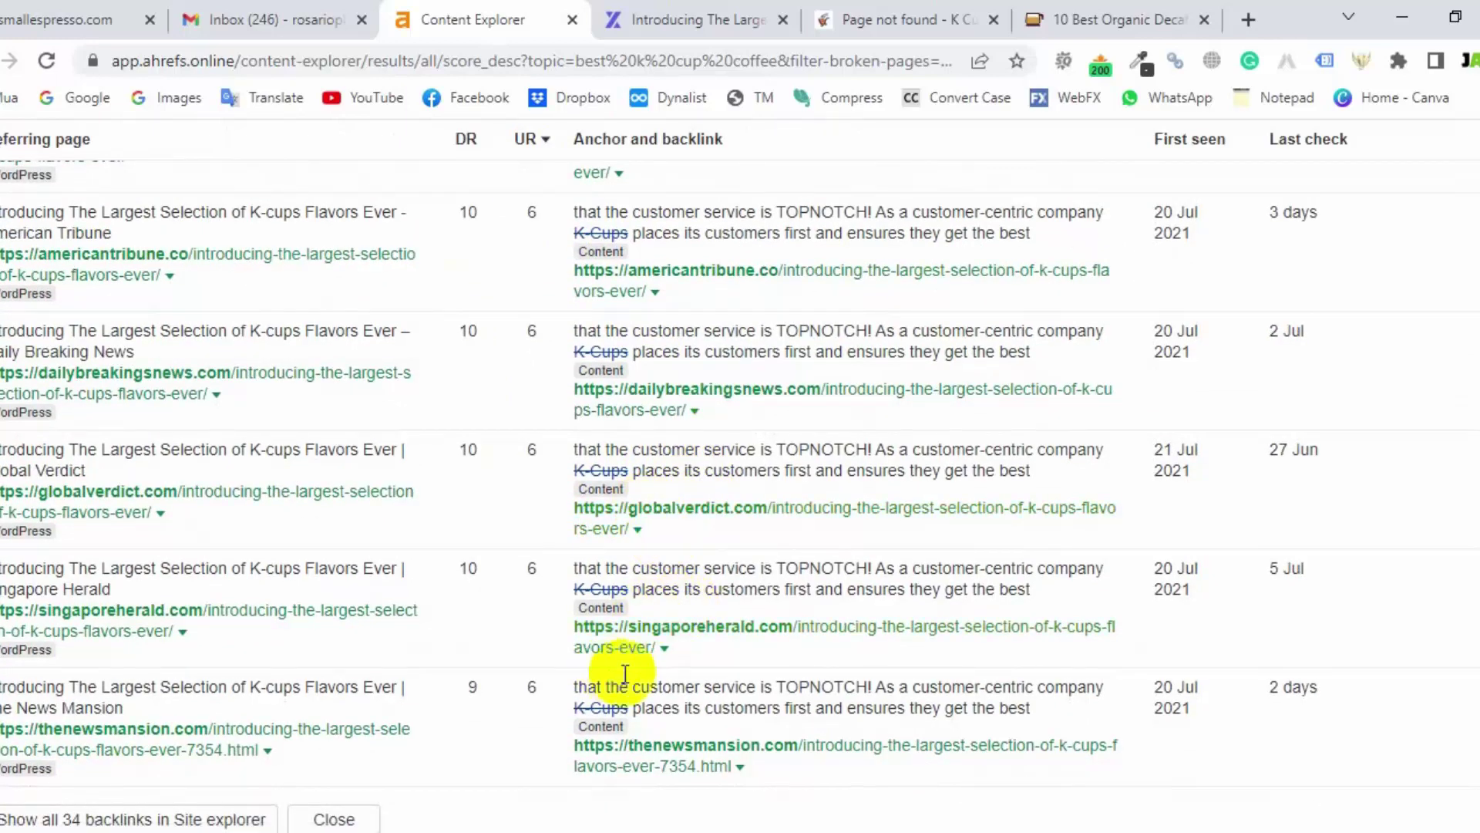
pyautogui.scroll(-2, 687, 659)
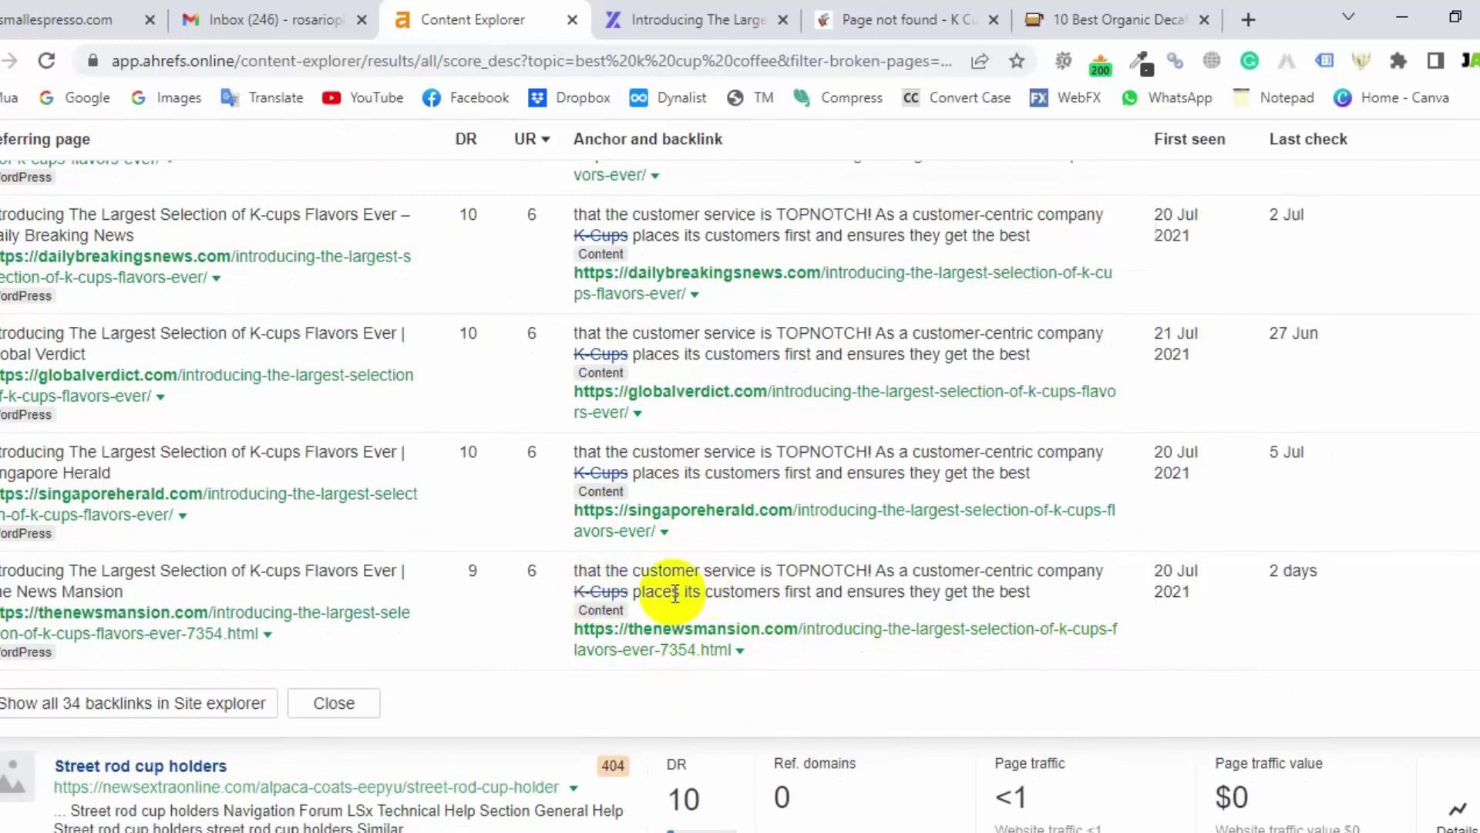
# - Open the thenewsmansion.com referring page in a new tab, glancing over the zexprwire.com press release while it loads
pyautogui.rightClick(184, 613)
pyautogui.click(223, 618)
pyautogui.click(775, 9)
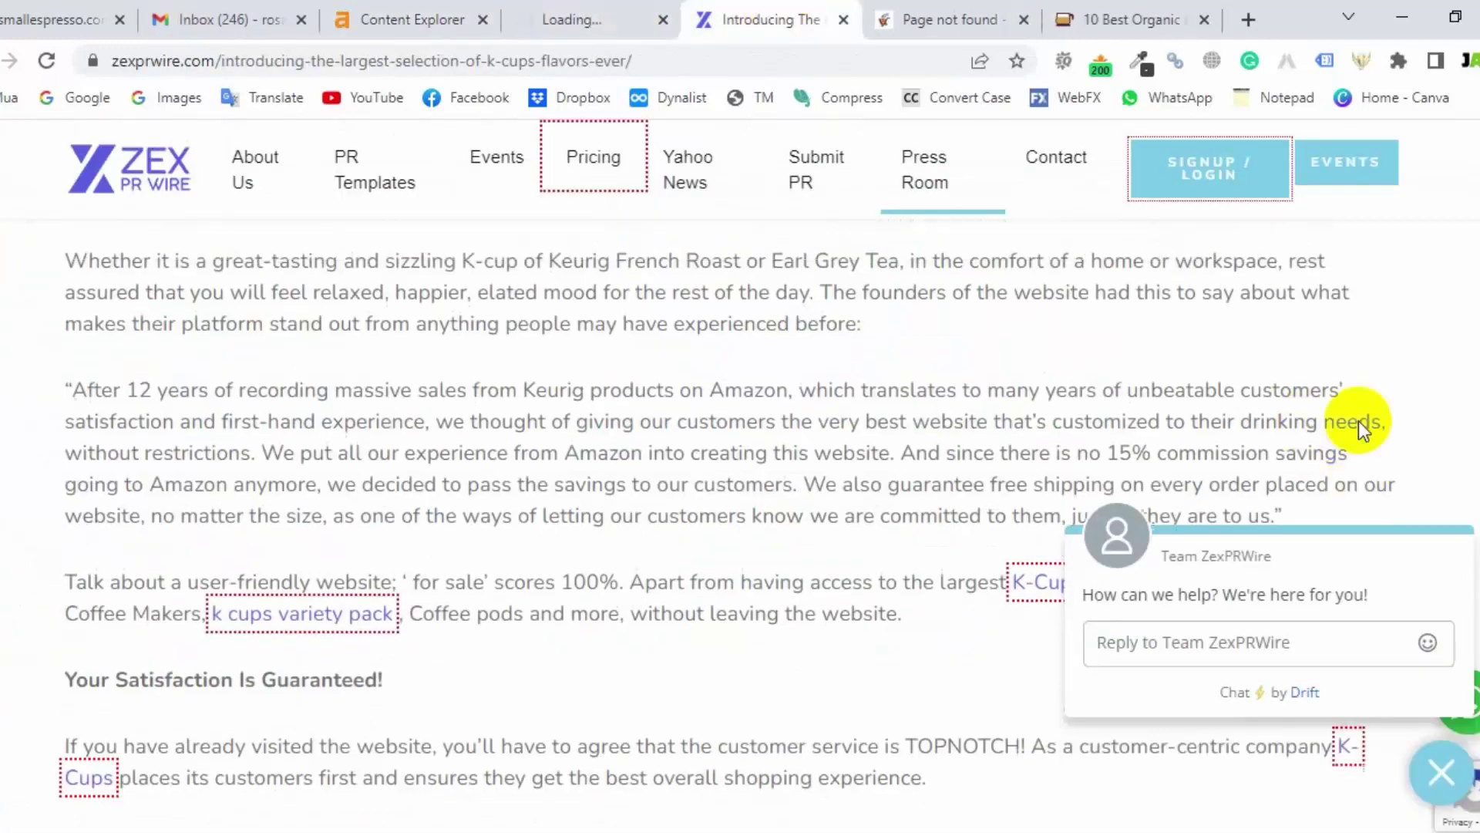
pyautogui.scroll(10, 1361, 421)
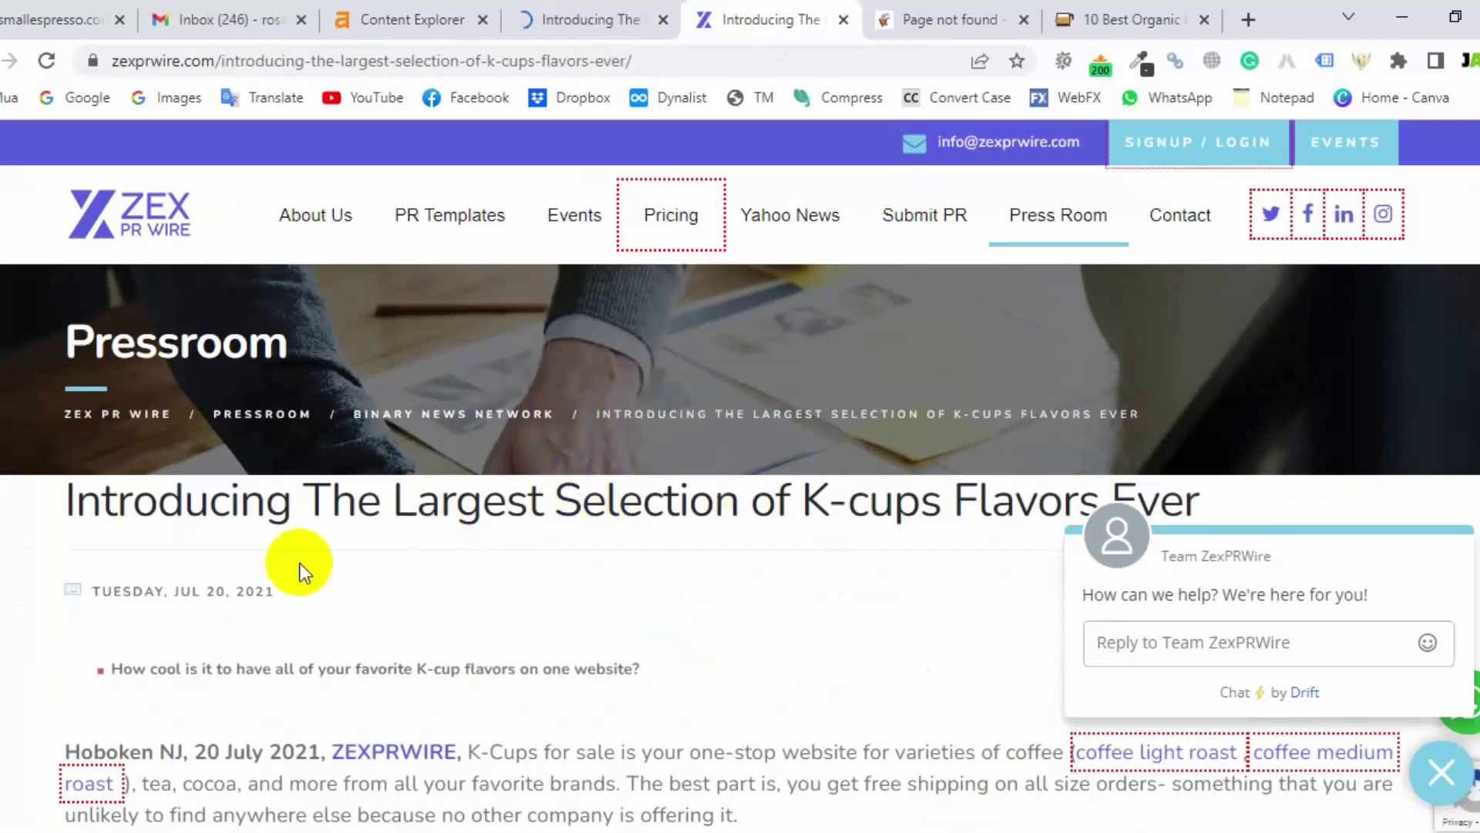
pyautogui.scroll(-4, 628, 431)
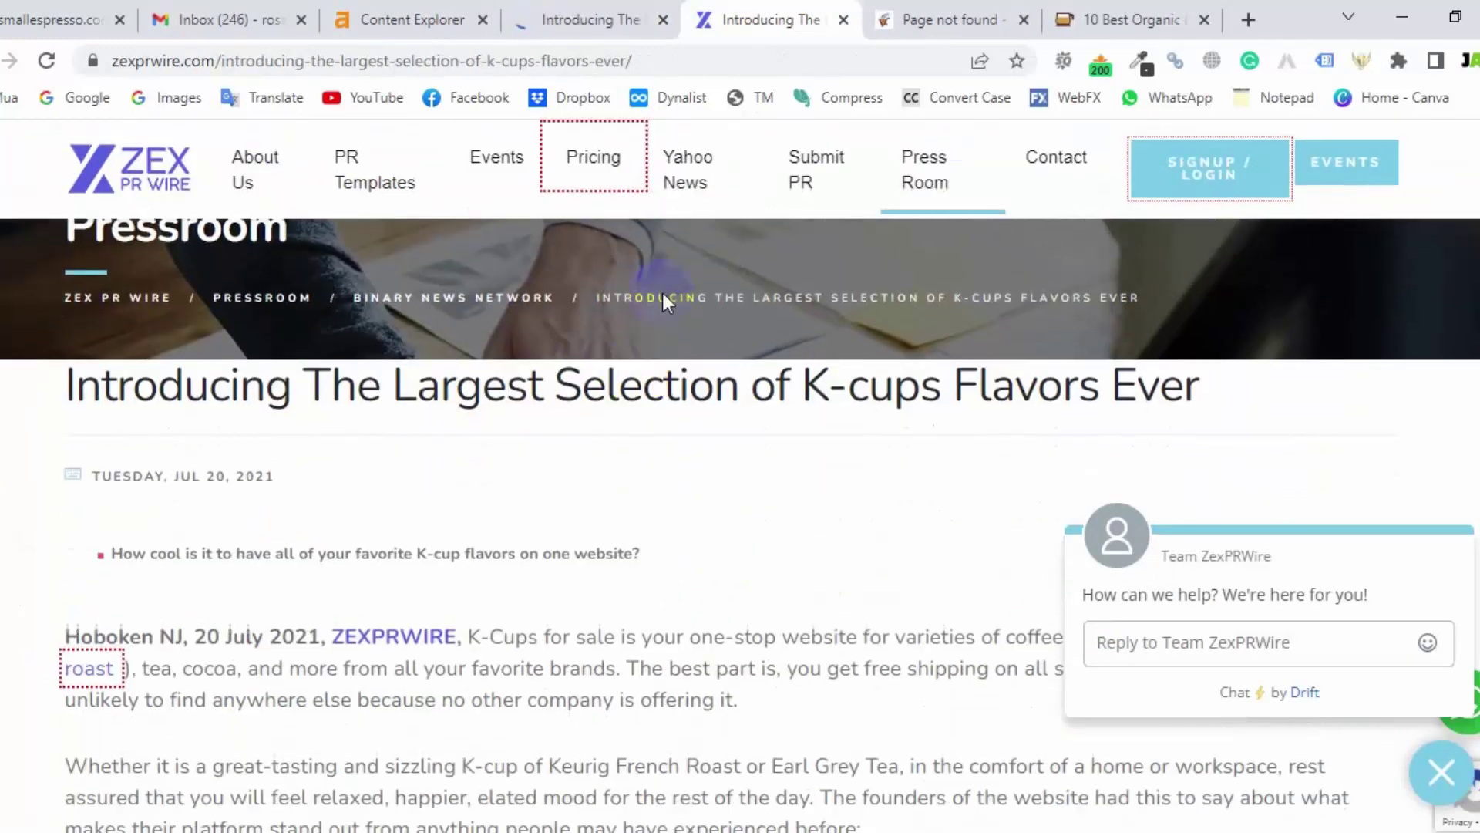
pyautogui.click(613, 19)
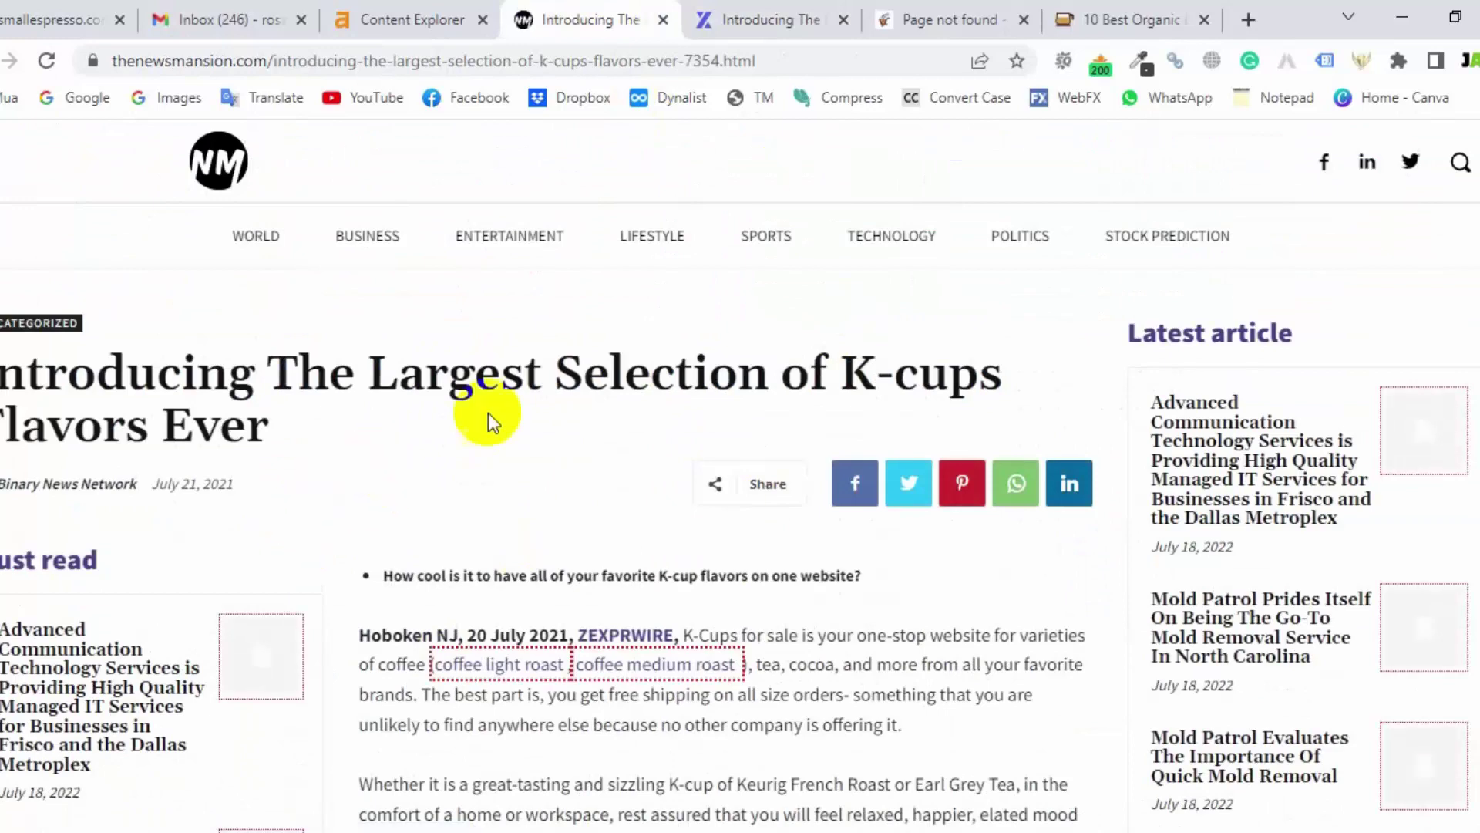
# - Examine thenewsmansion.com's copy of the article down to its media contact and attribution notes, and close that page
pyautogui.scroll(-8, 691, 482)
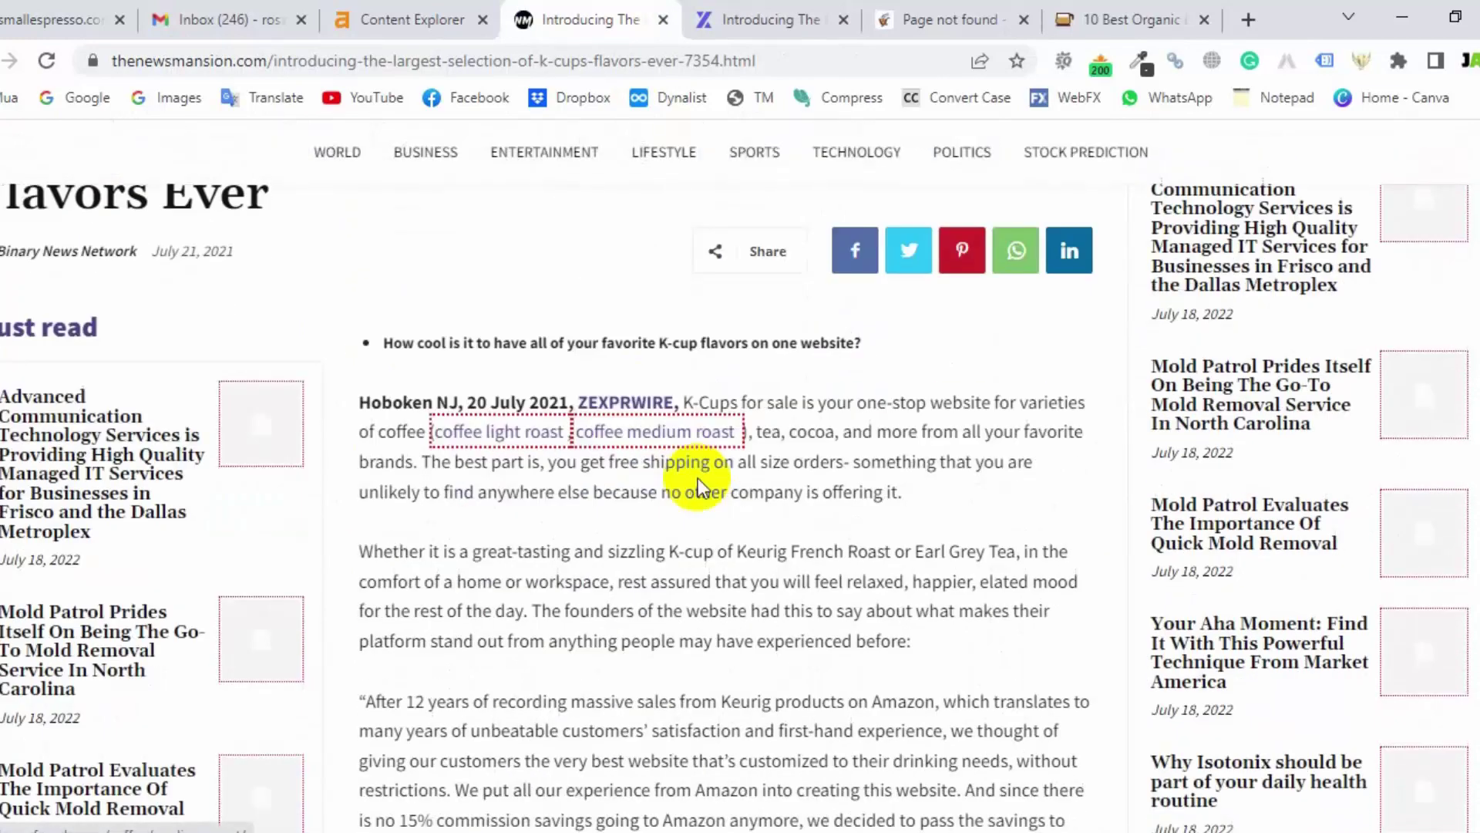
pyautogui.scroll(-6, 710, 502)
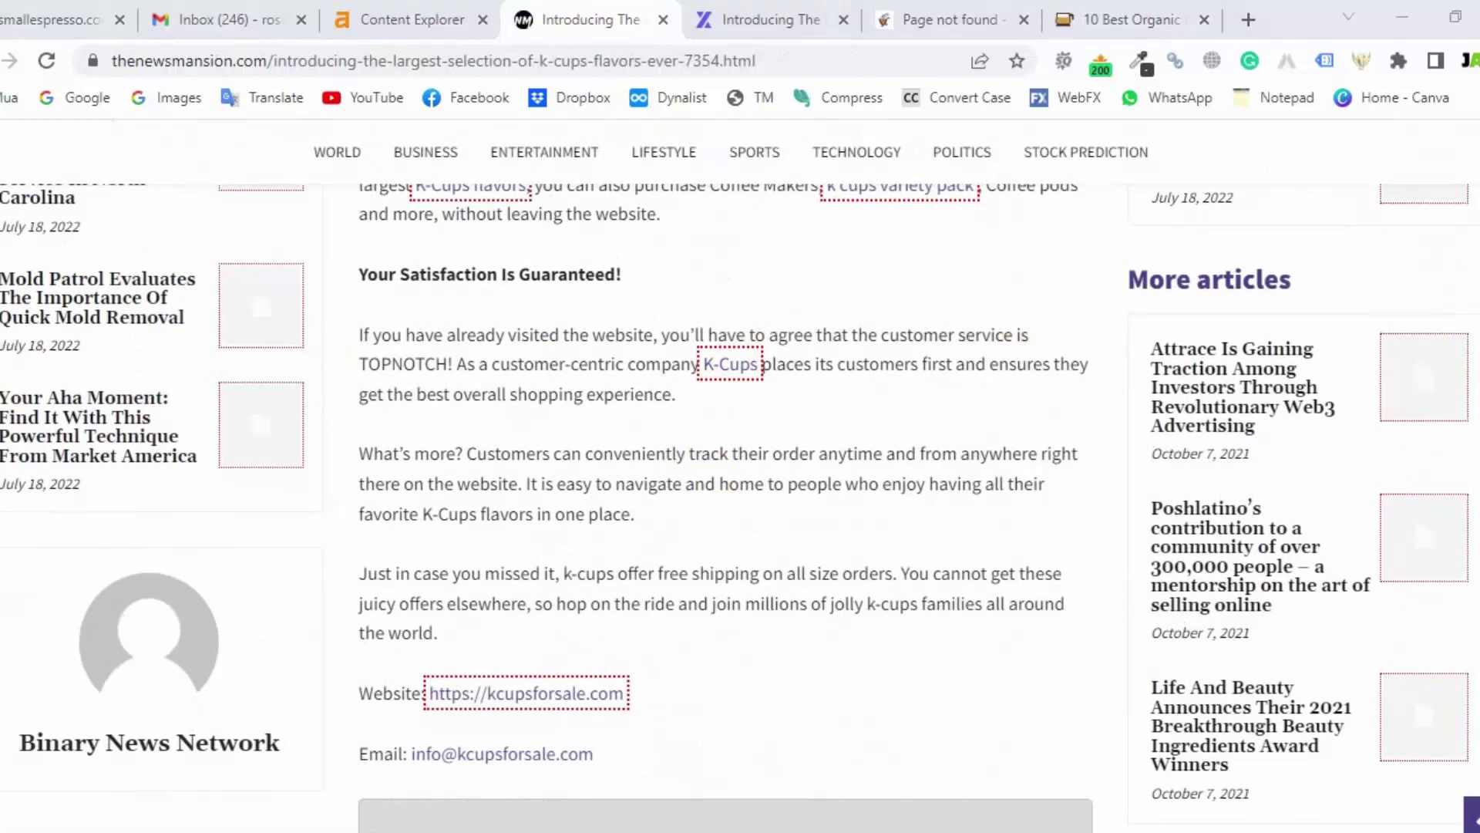
pyautogui.scroll(-7, 722, 509)
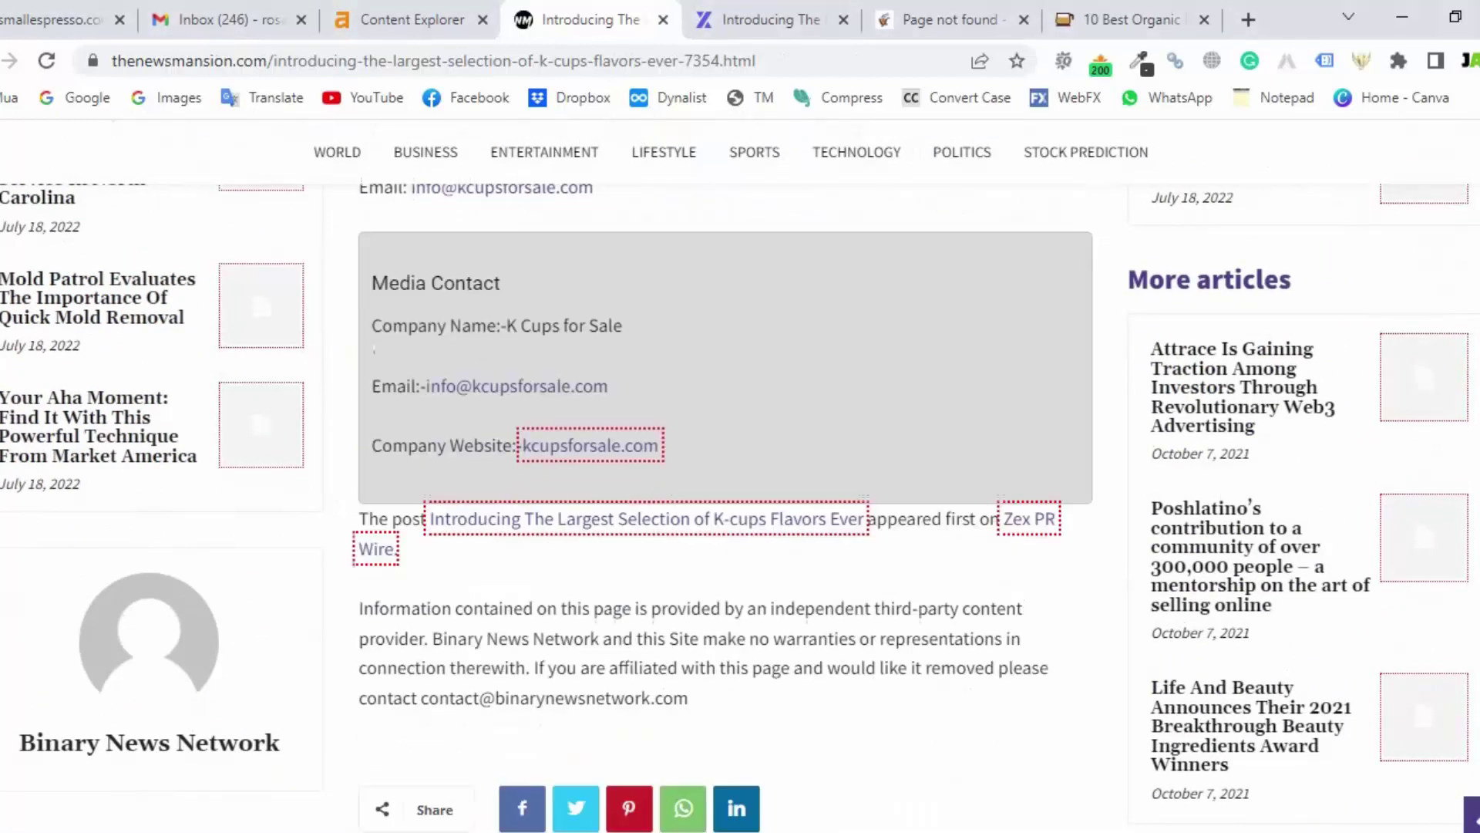
pyautogui.scroll(20, 722, 509)
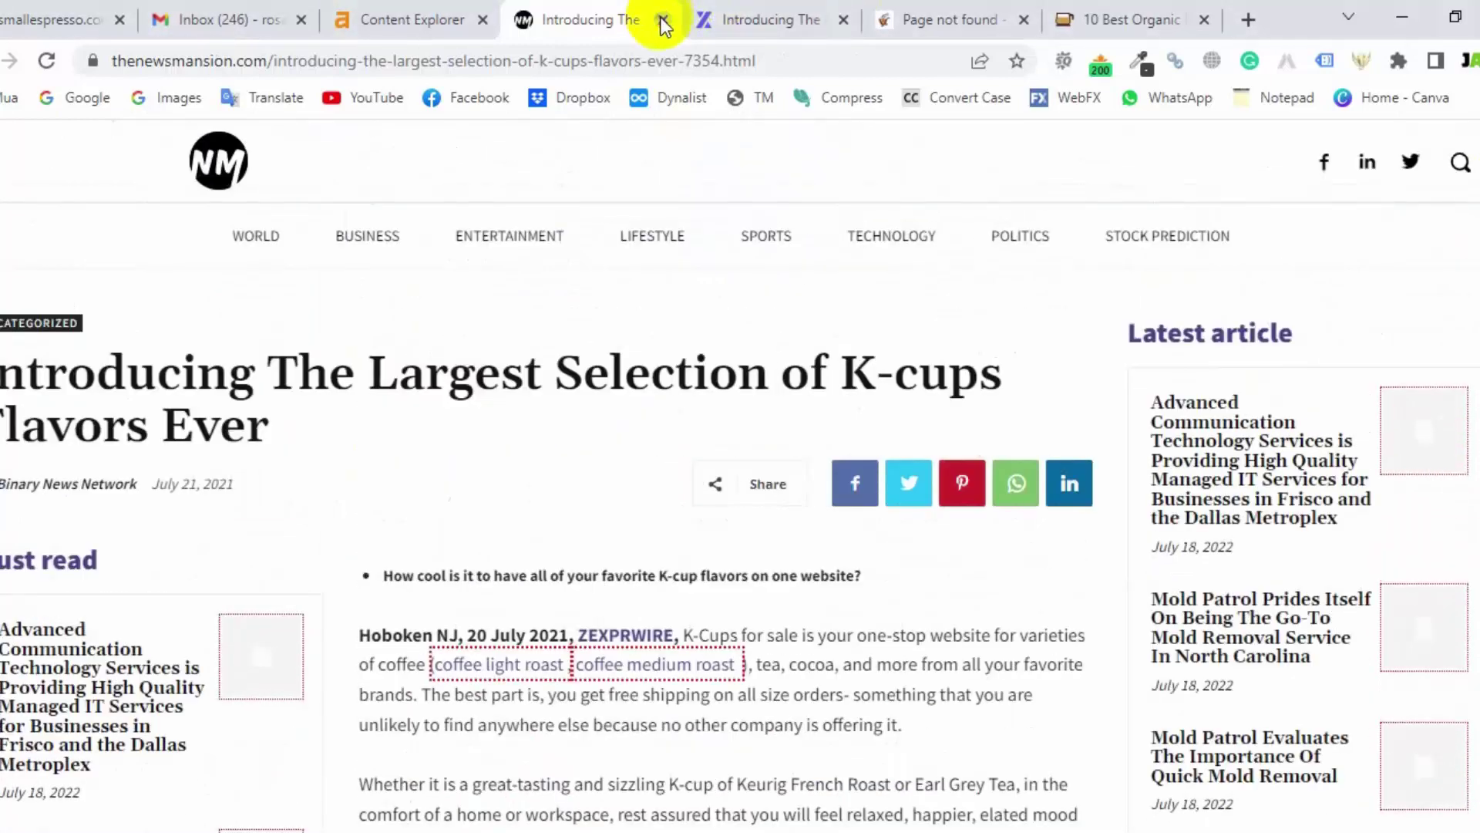
pyautogui.click(664, 20)
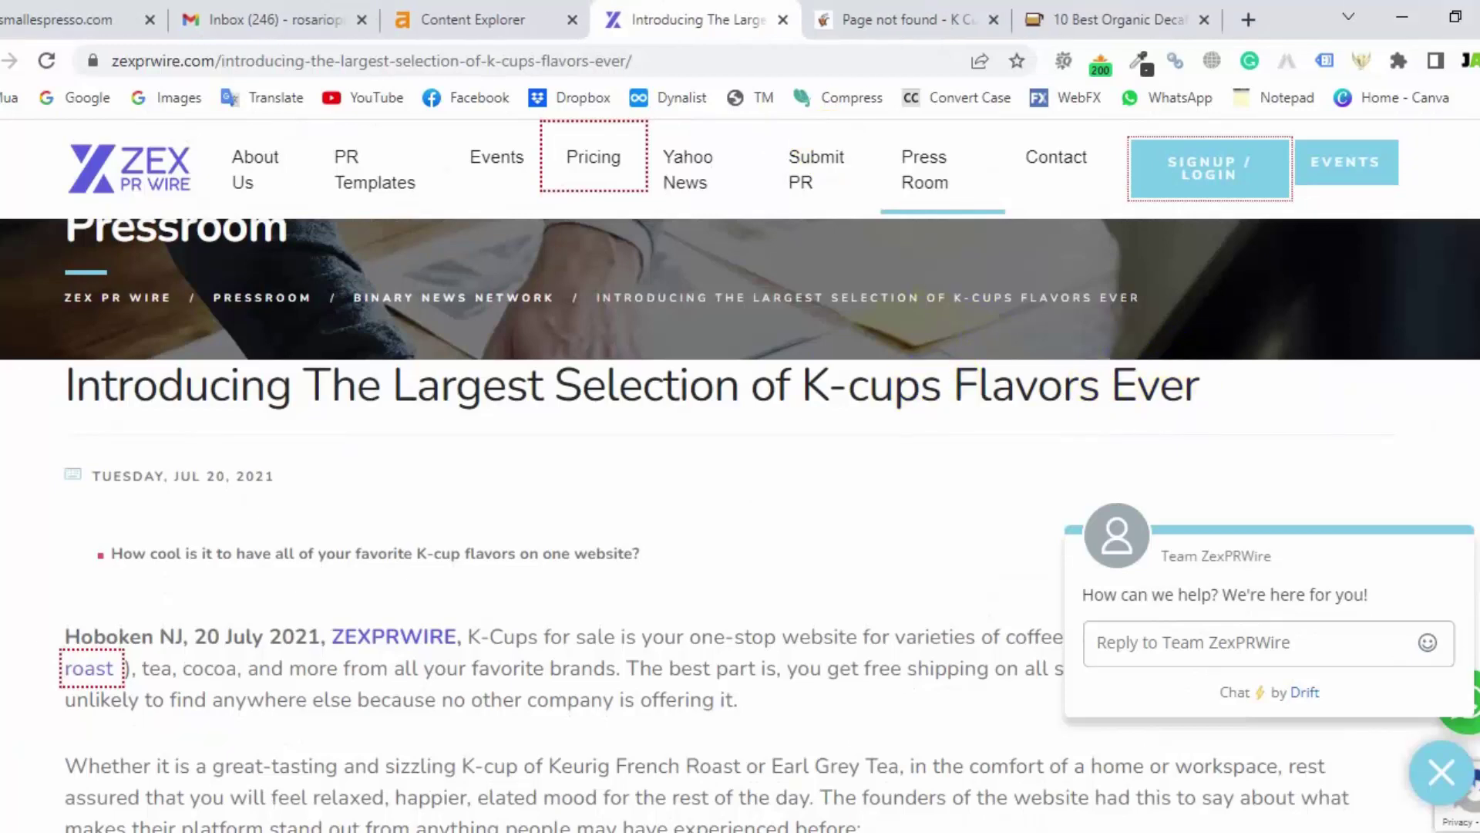
# - Capture the zexprwire.com page header and the "customer-centric company" paragraph containing the broken "K-Cups" link with Snipping Tool
pyautogui.scroll(-10, 740, 524)
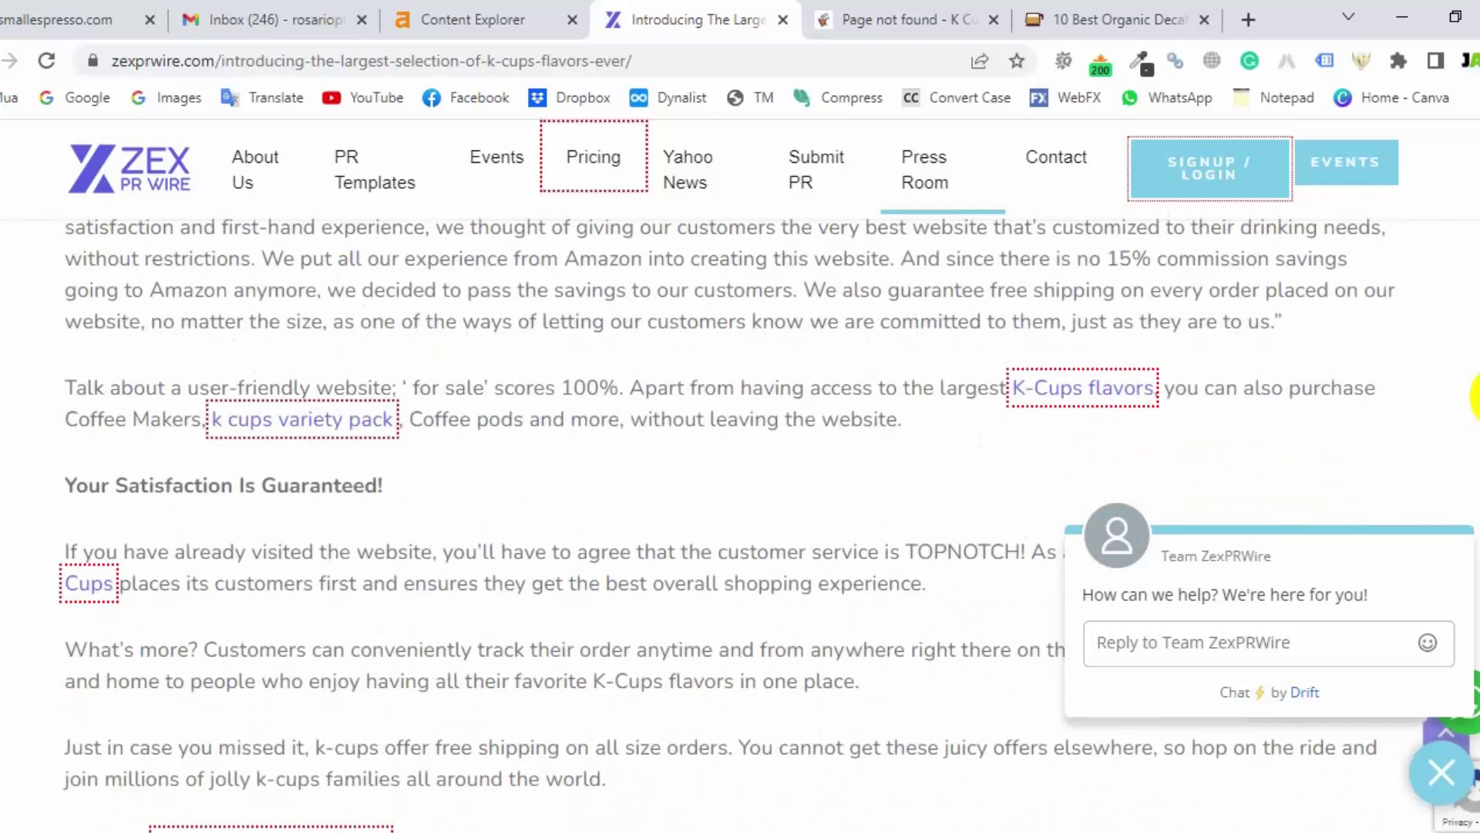
pyautogui.scroll(-4, 740, 524)
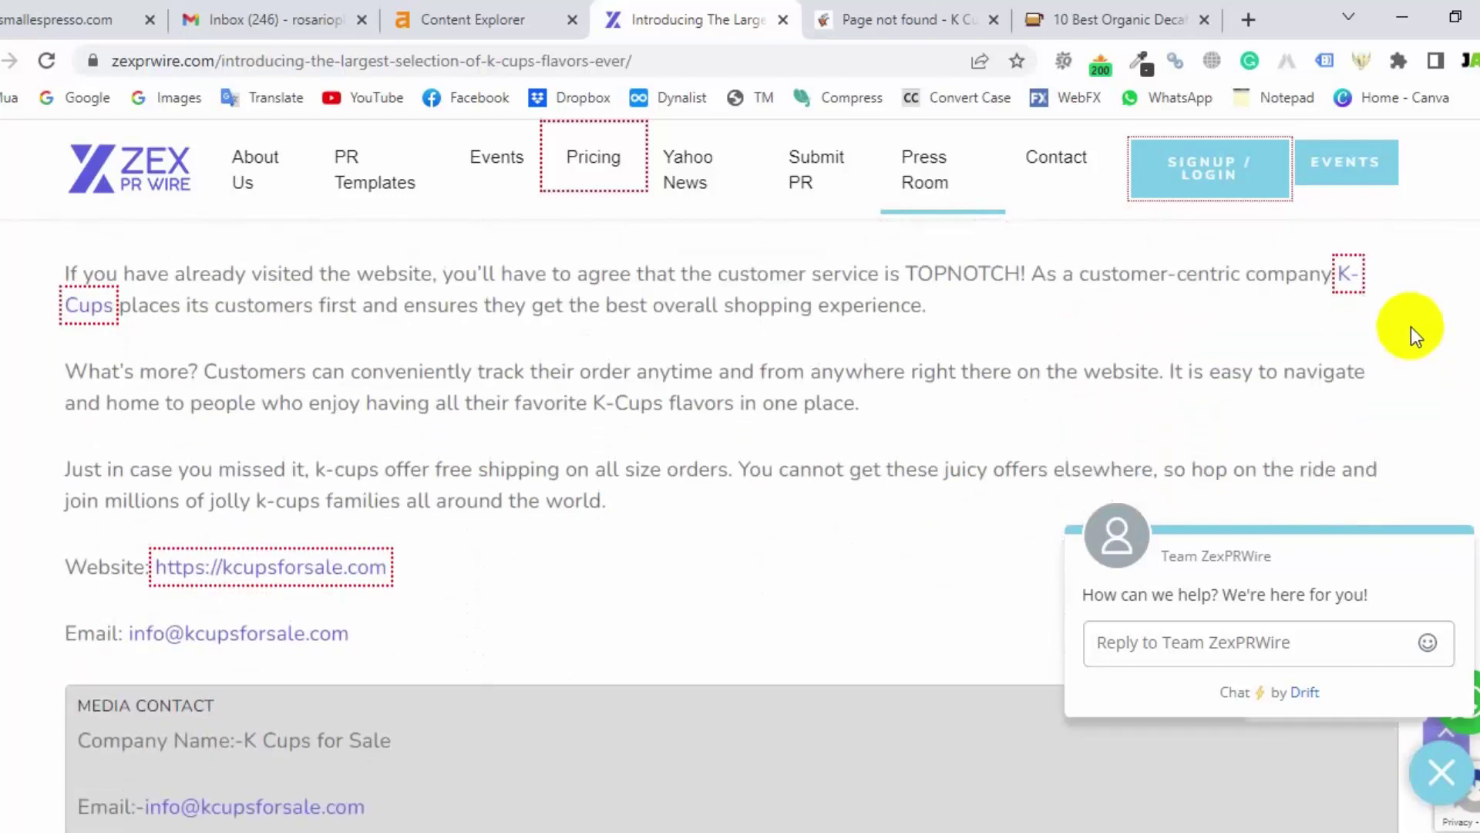
pyautogui.click(138, 804)
pyautogui.write('sn')
pyautogui.click(123, 230)
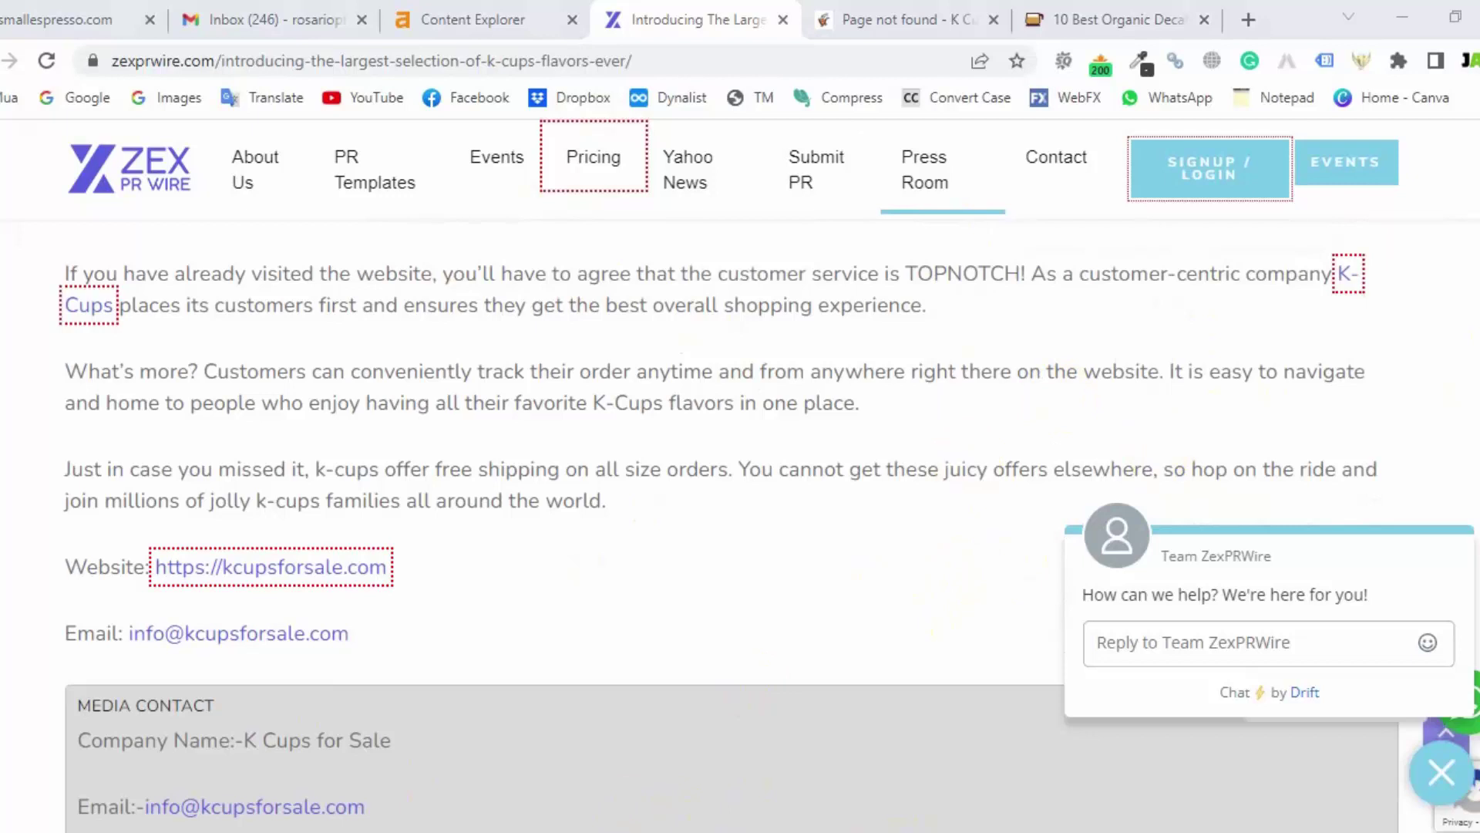
pyautogui.click(934, 60)
pyautogui.moveTo(35, 113); pyautogui.dragTo(1432, 383)
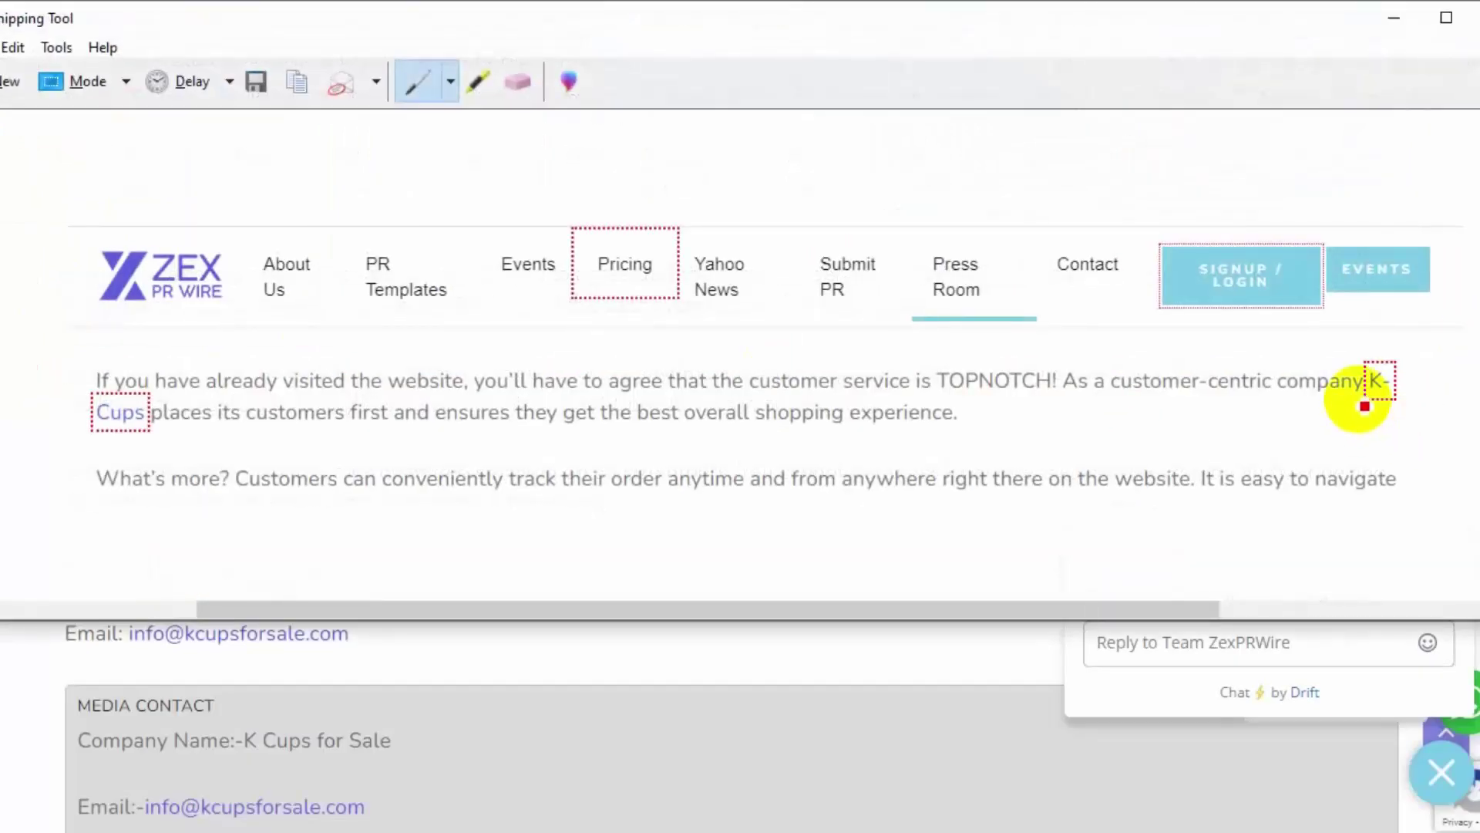
# - Highlight both parts of the "K-Cups" link in yellow on the captured snip and minimize Snipping Tool
pyautogui.click(479, 81)
pyautogui.moveTo(1357, 382); pyautogui.dragTo(1415, 384)
pyautogui.moveTo(77, 413); pyautogui.dragTo(158, 413)
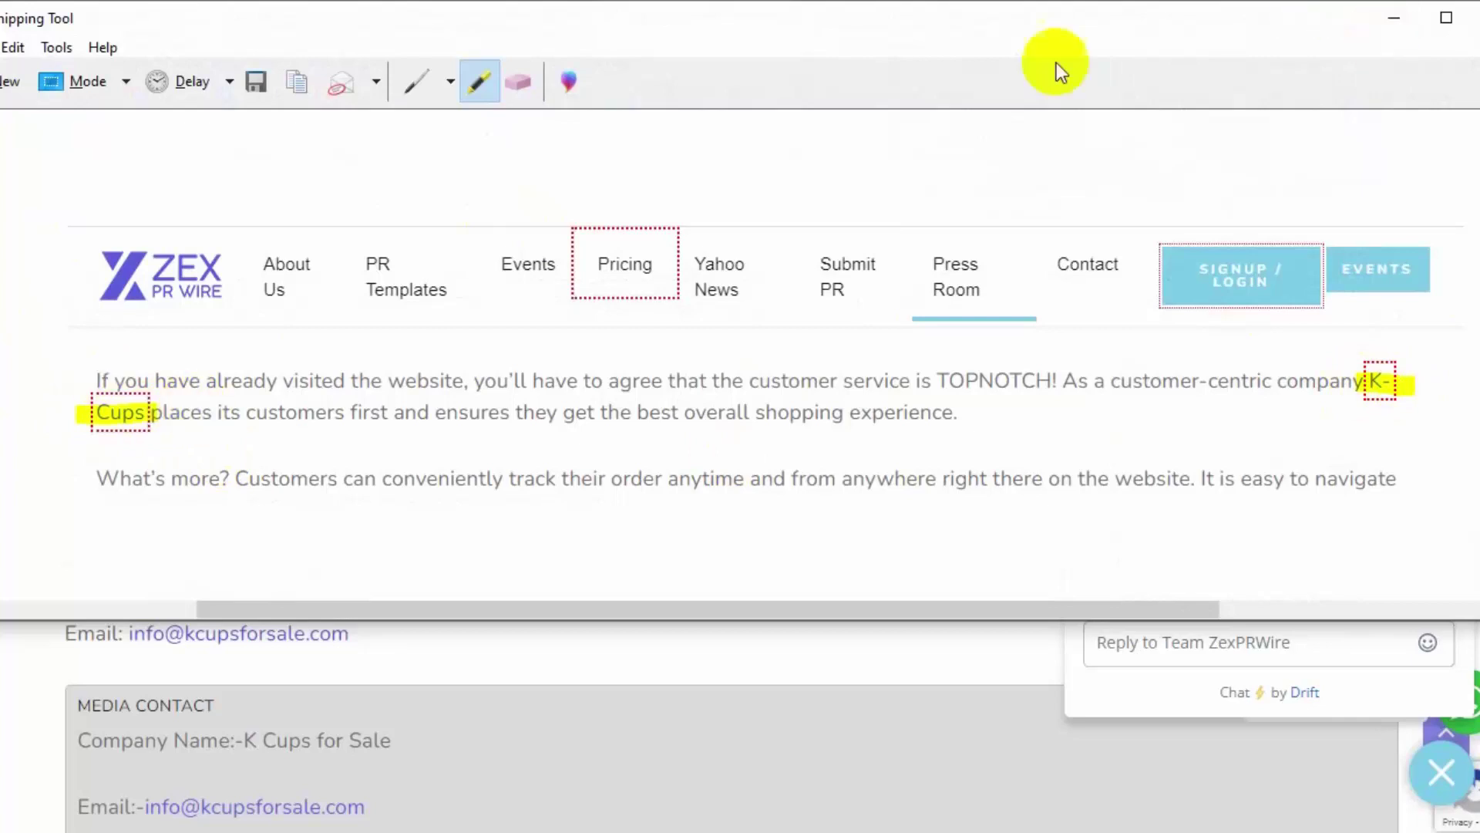
pyautogui.click(1394, 19)
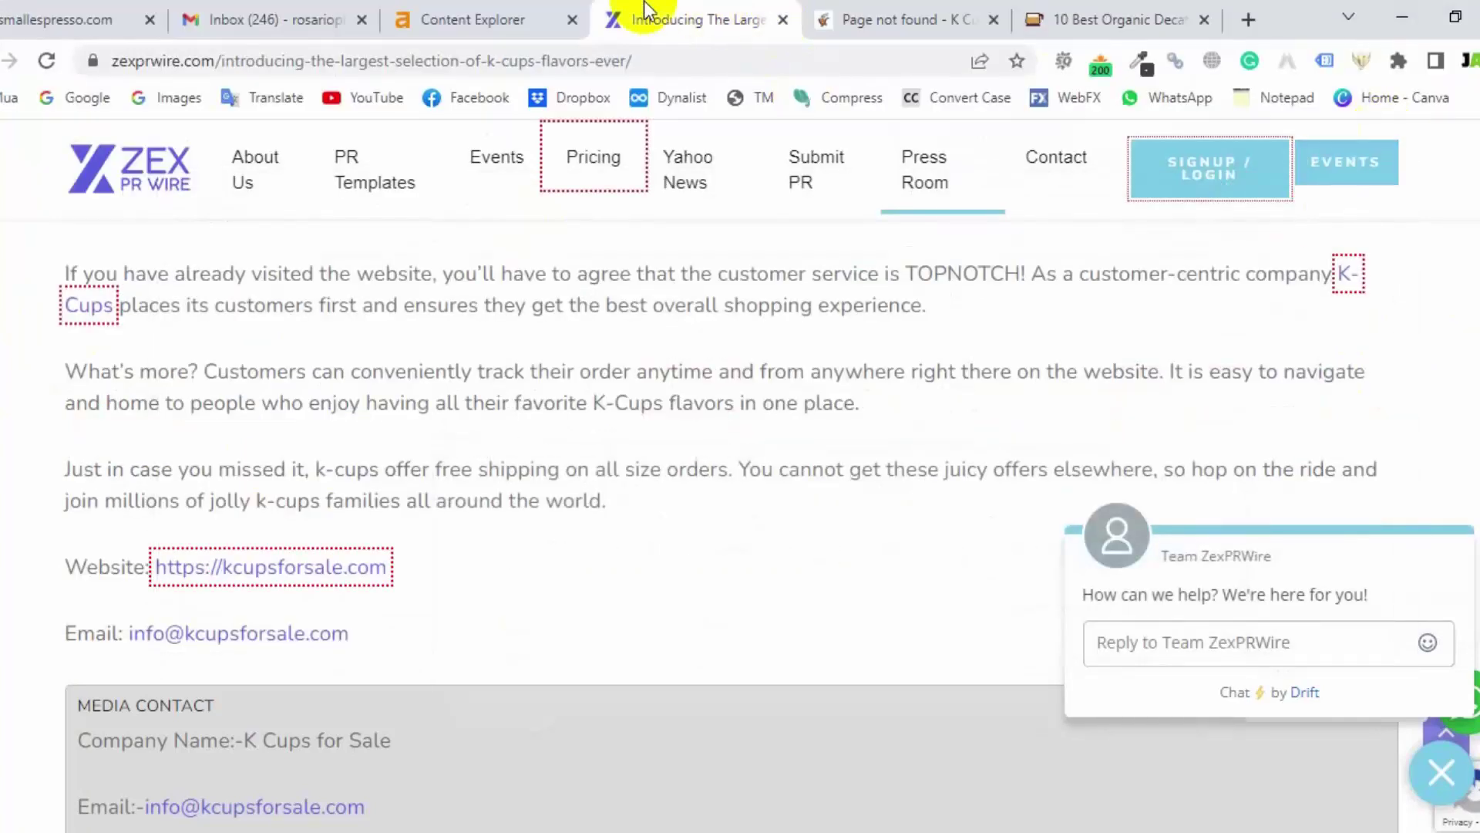
# - Open Zex PR Wire's contact page, copy the contact e-mail address and look over the contact form
pyautogui.scroll(-10, 740, 463)
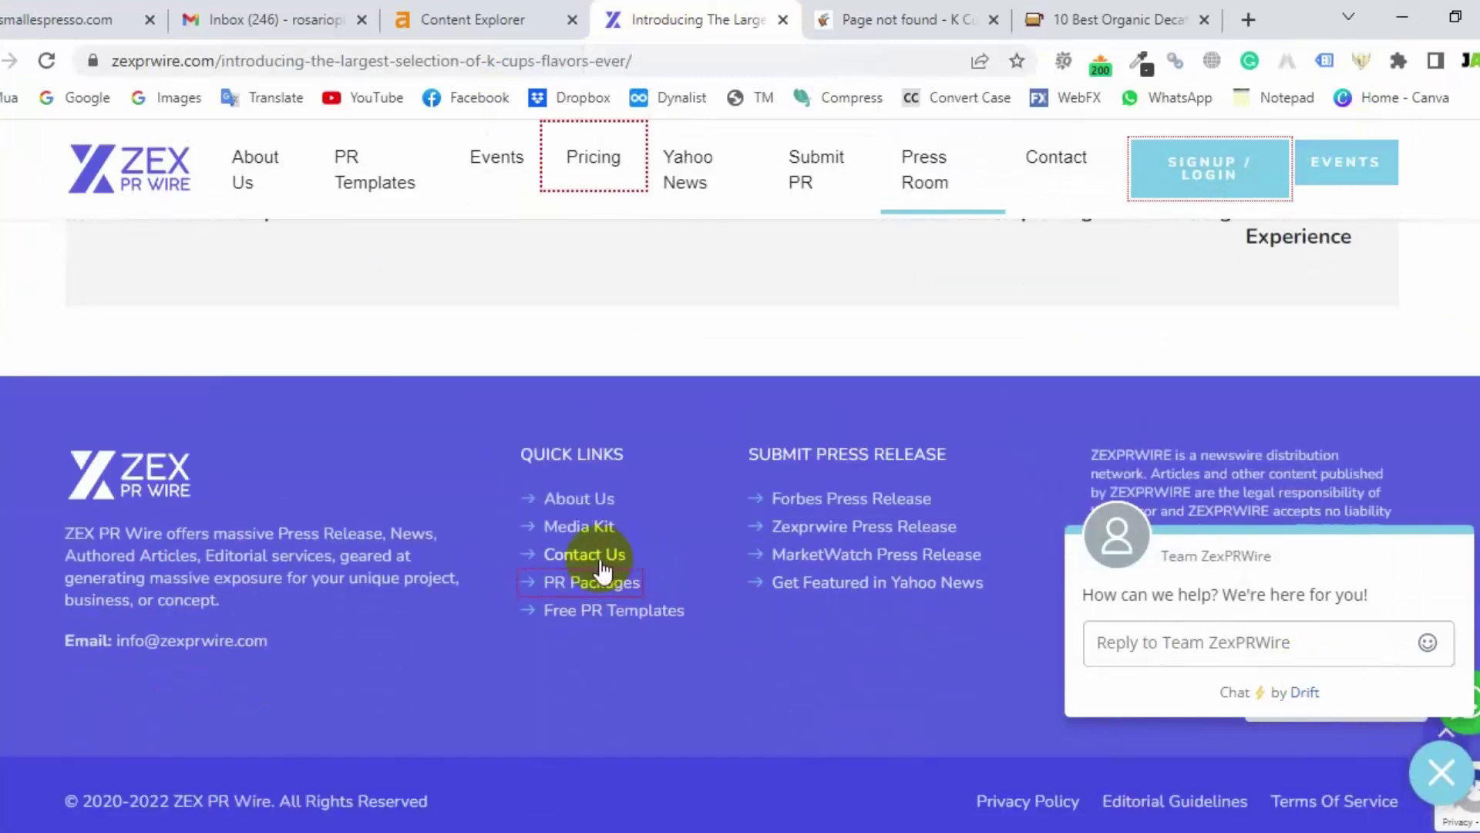
pyautogui.click(595, 566)
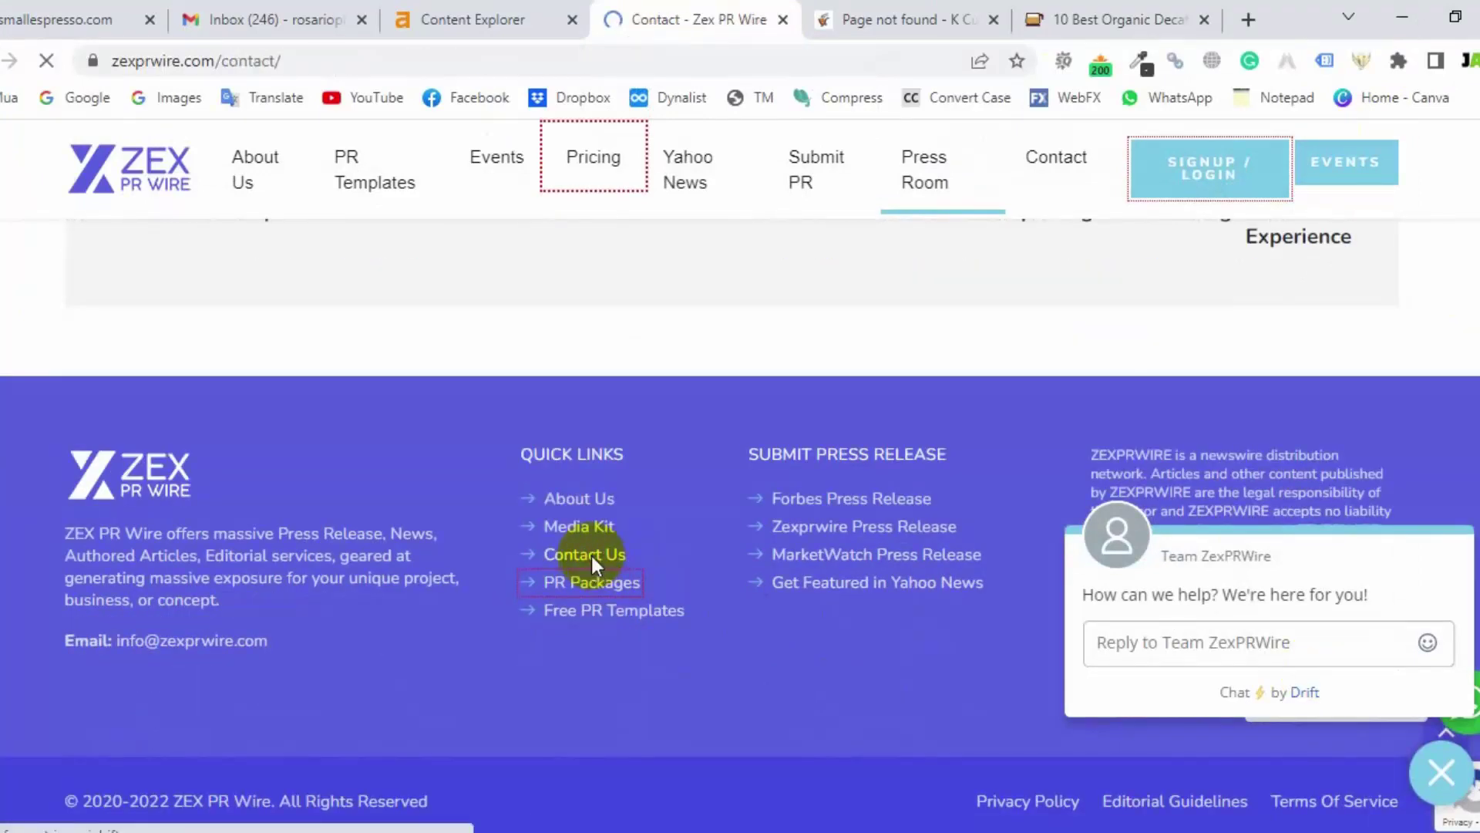
pyautogui.scroll(-5, 483, 526)
pyautogui.scroll(-2, 483, 527)
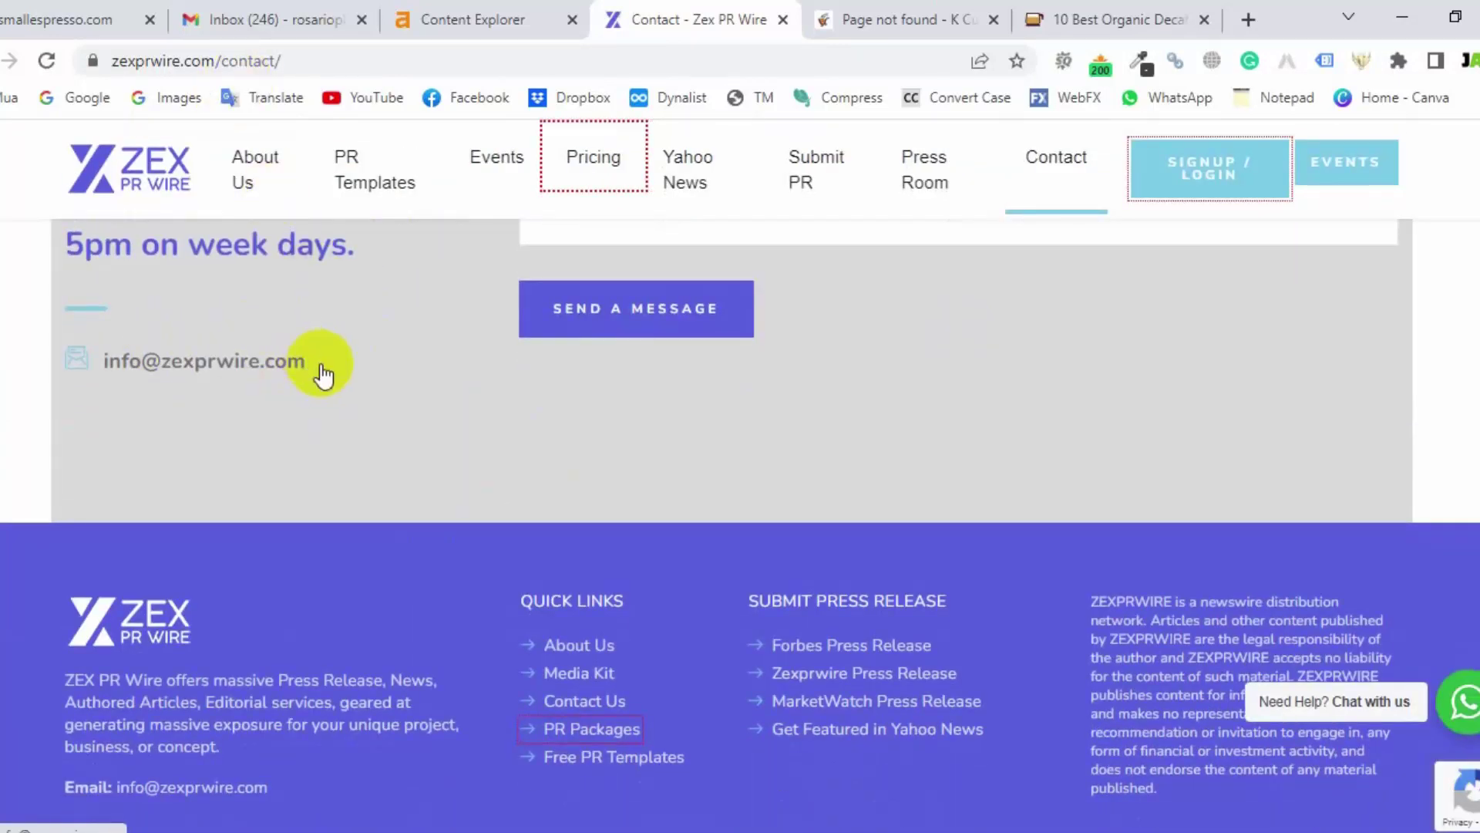
pyautogui.moveTo(103, 343); pyautogui.dragTo(321, 360)
pyautogui.rightClick(284, 362)
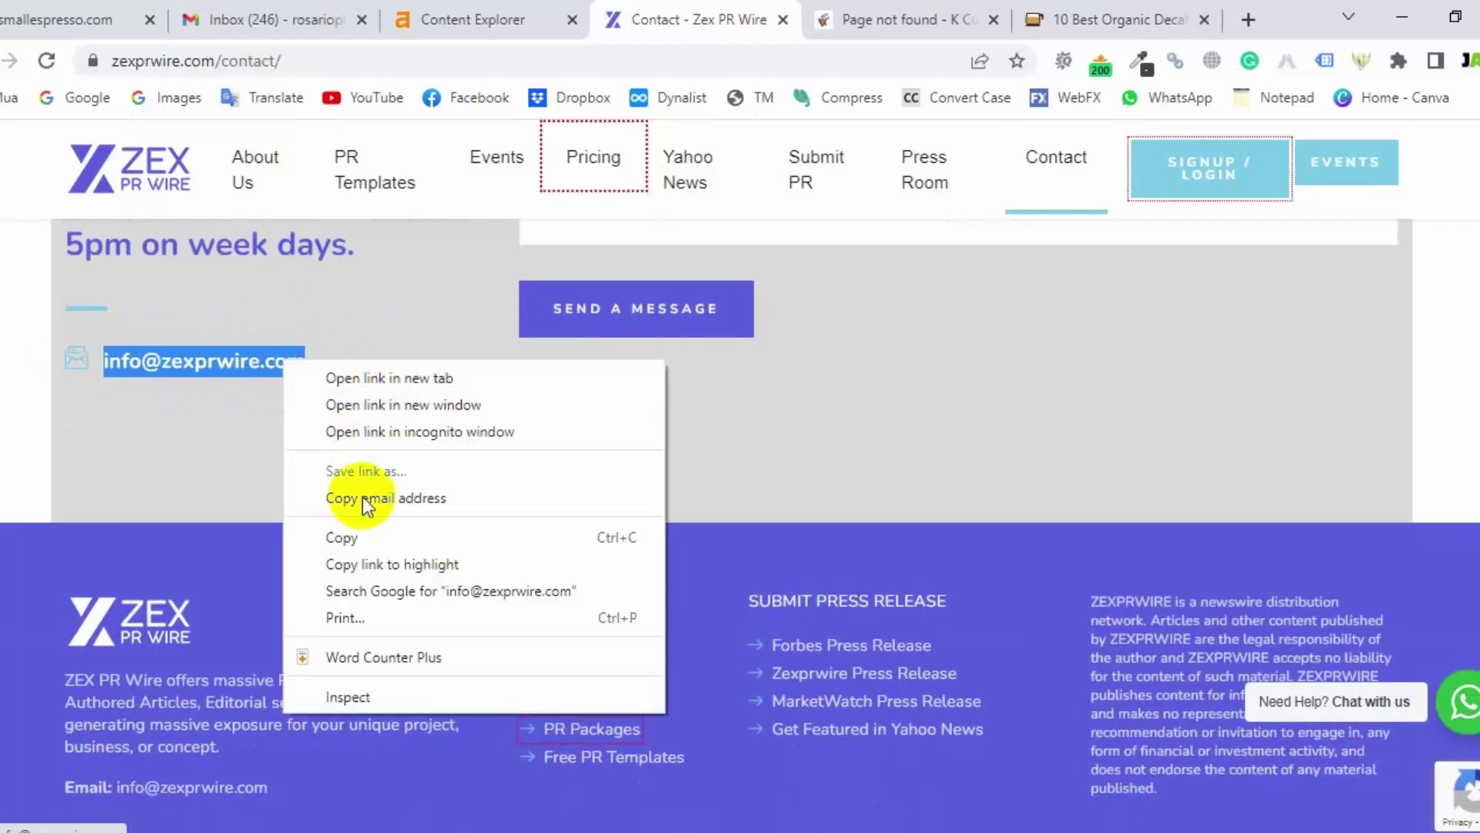
pyautogui.click(347, 533)
pyautogui.scroll(5, 857, 521)
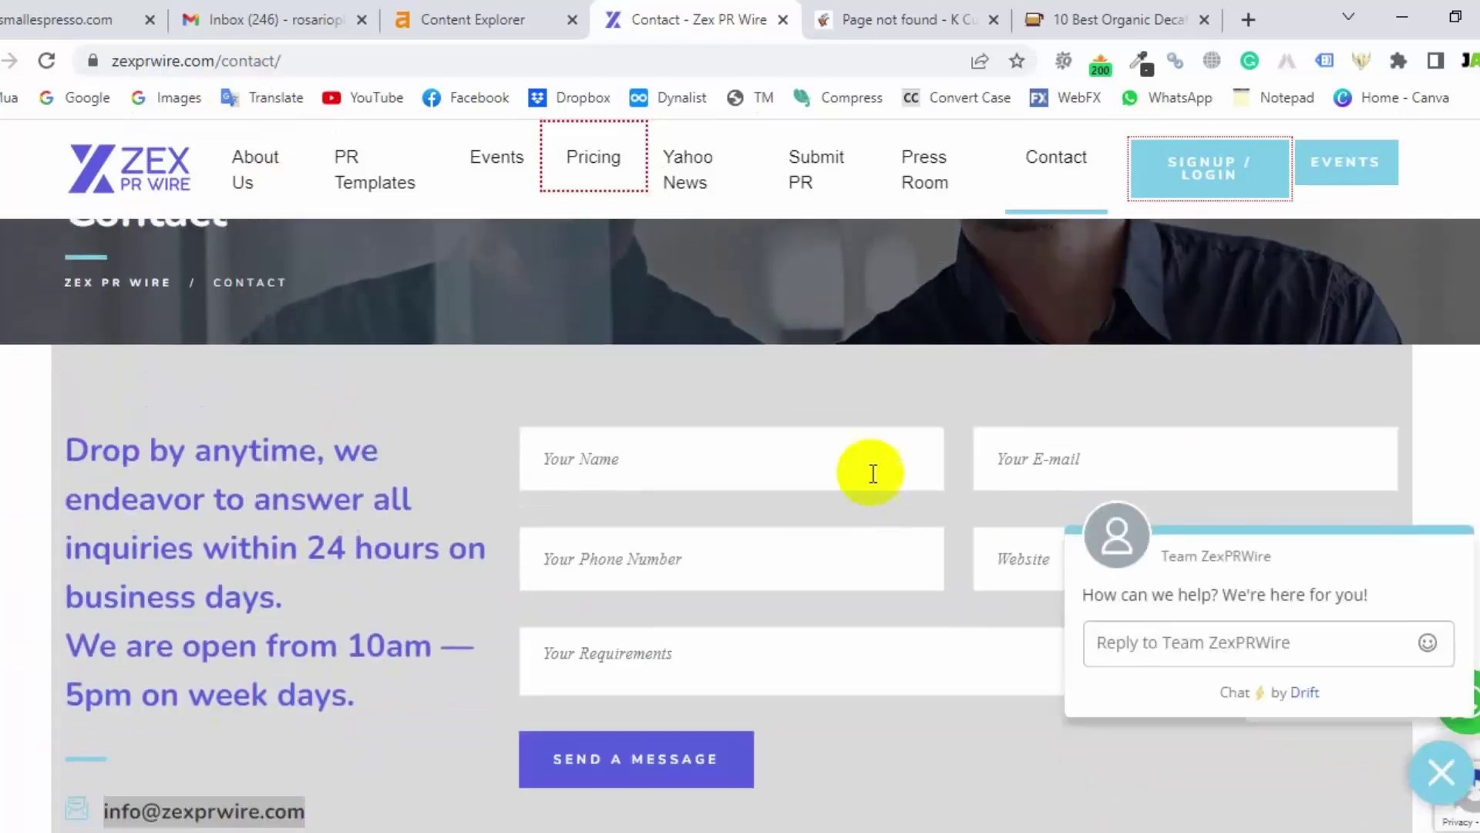
pyautogui.scroll(-1, 545, 496)
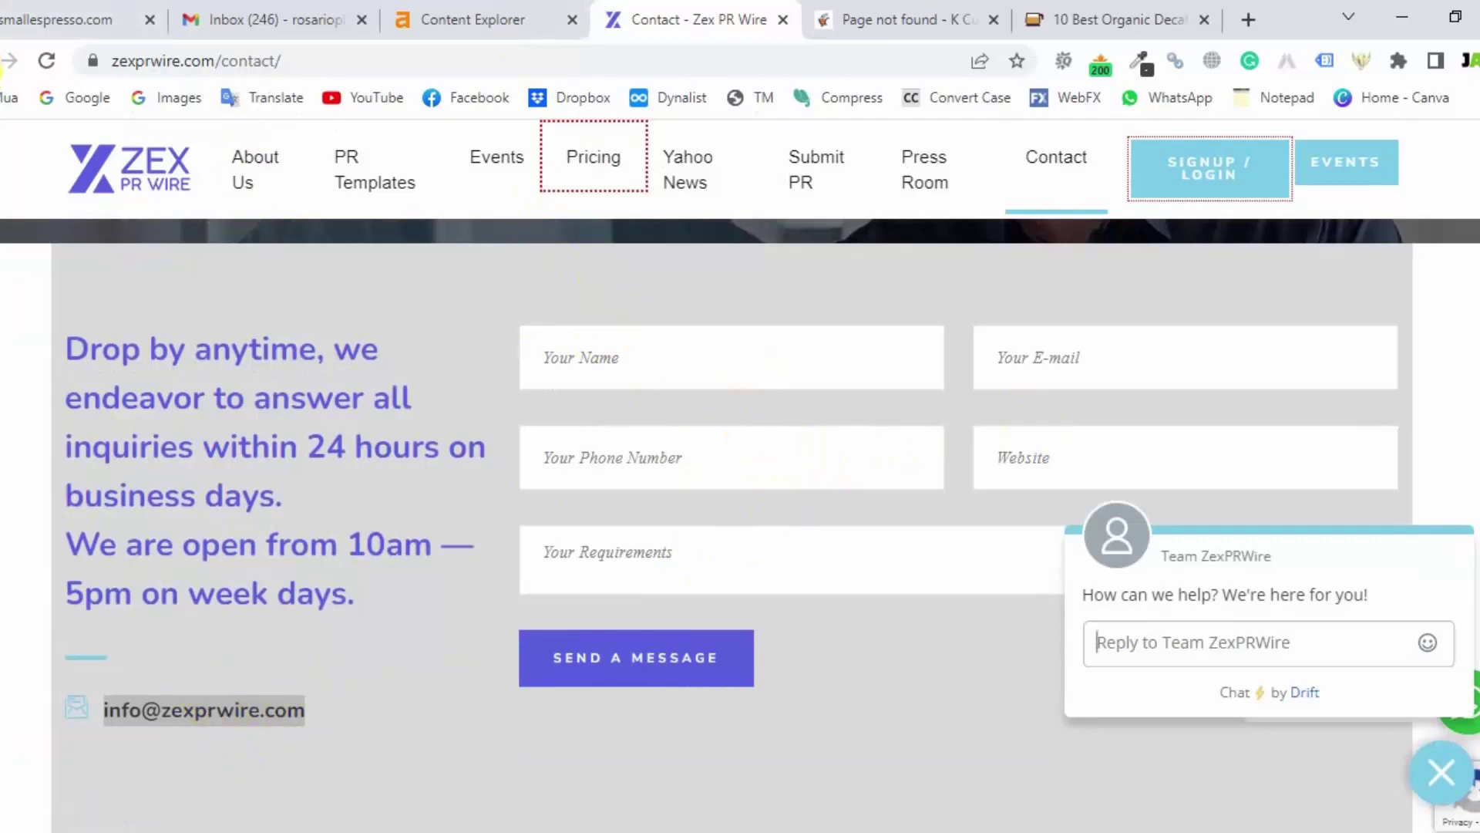
# - Return to the press release's "K-Cups" paragraph and switch to the Gmail inbox
pyautogui.click(9, 61)
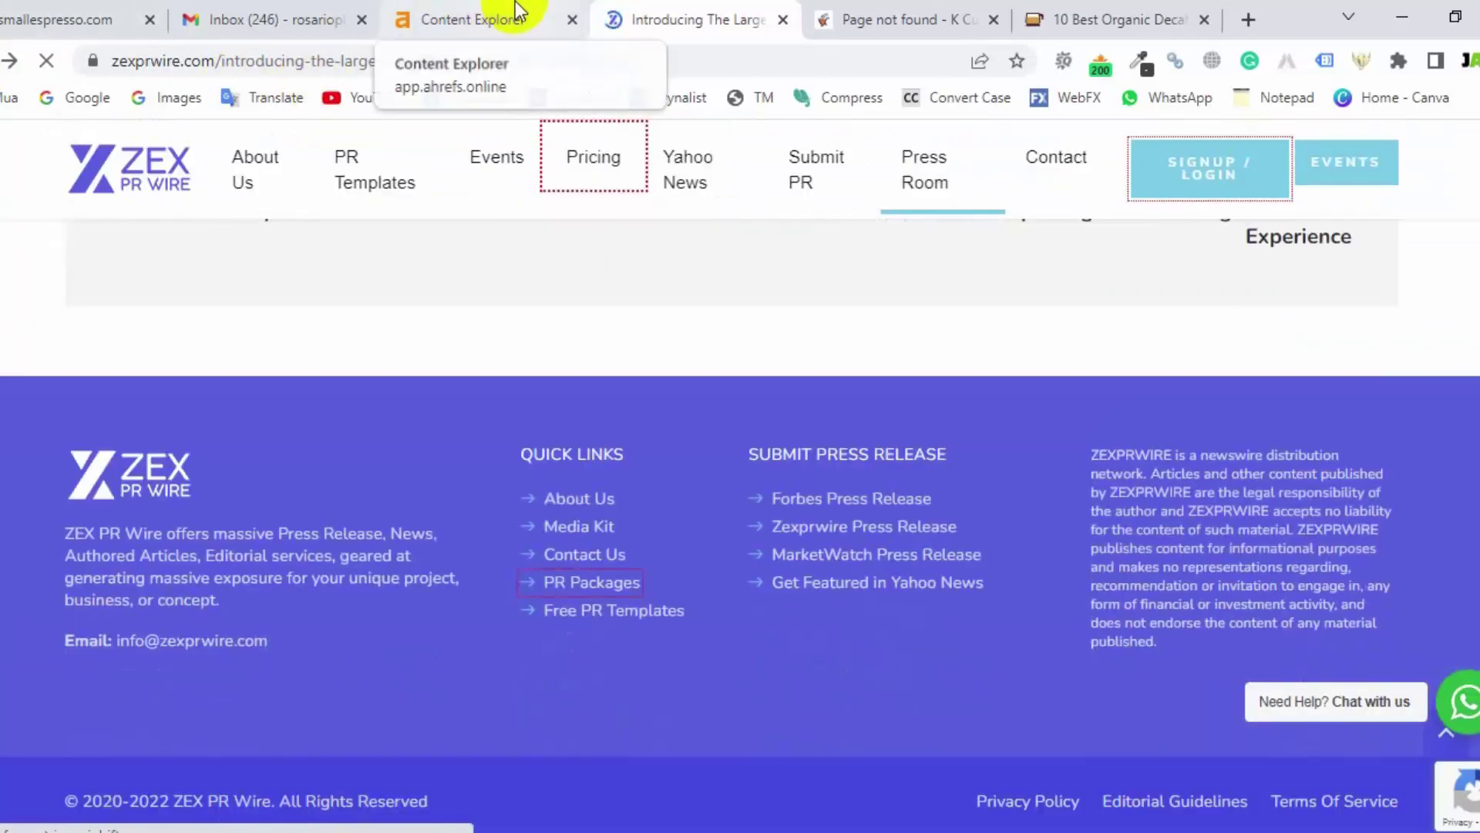
pyautogui.scroll(10, 1109, 419)
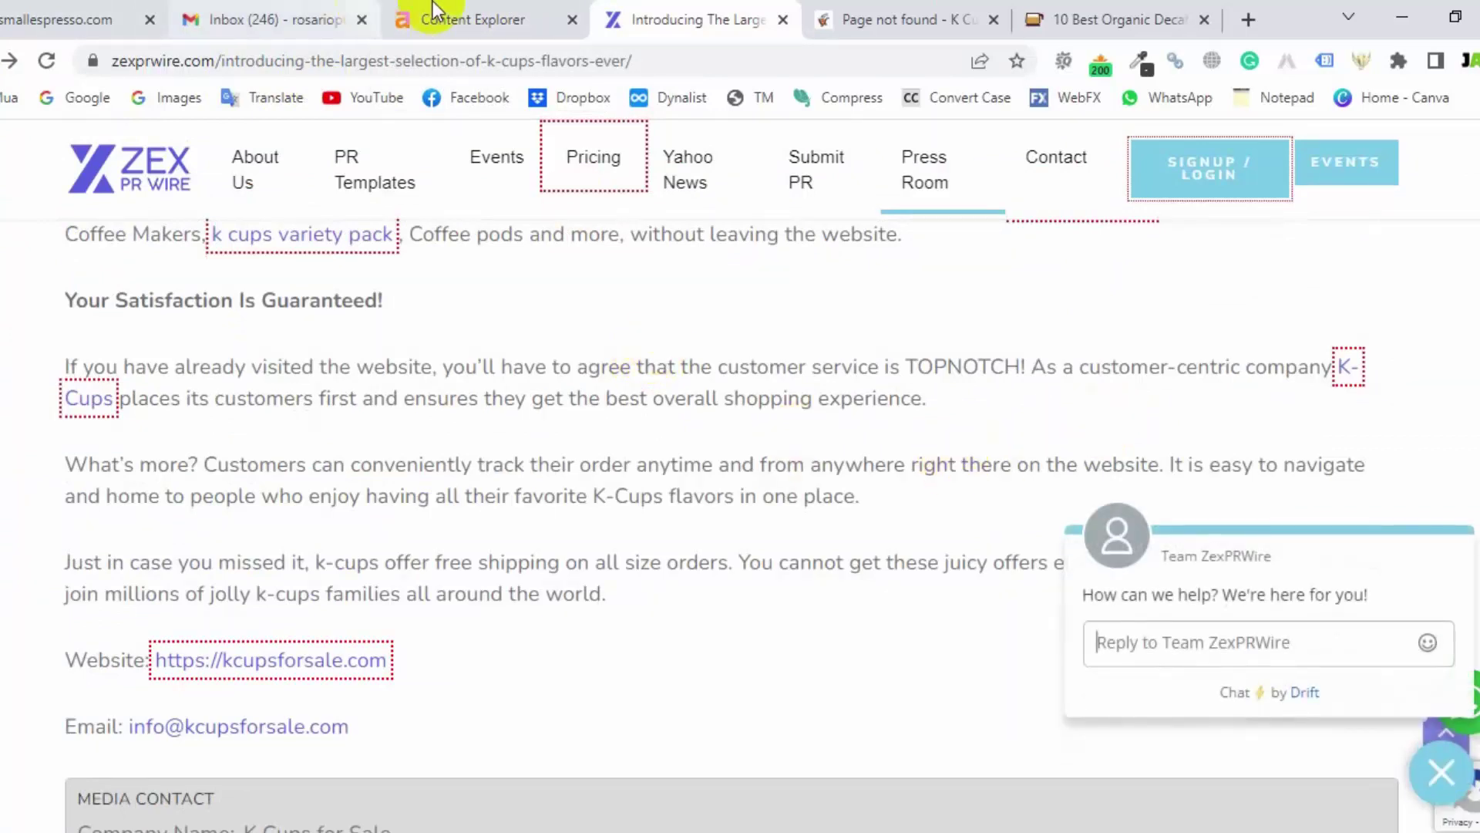
pyautogui.click(231, 19)
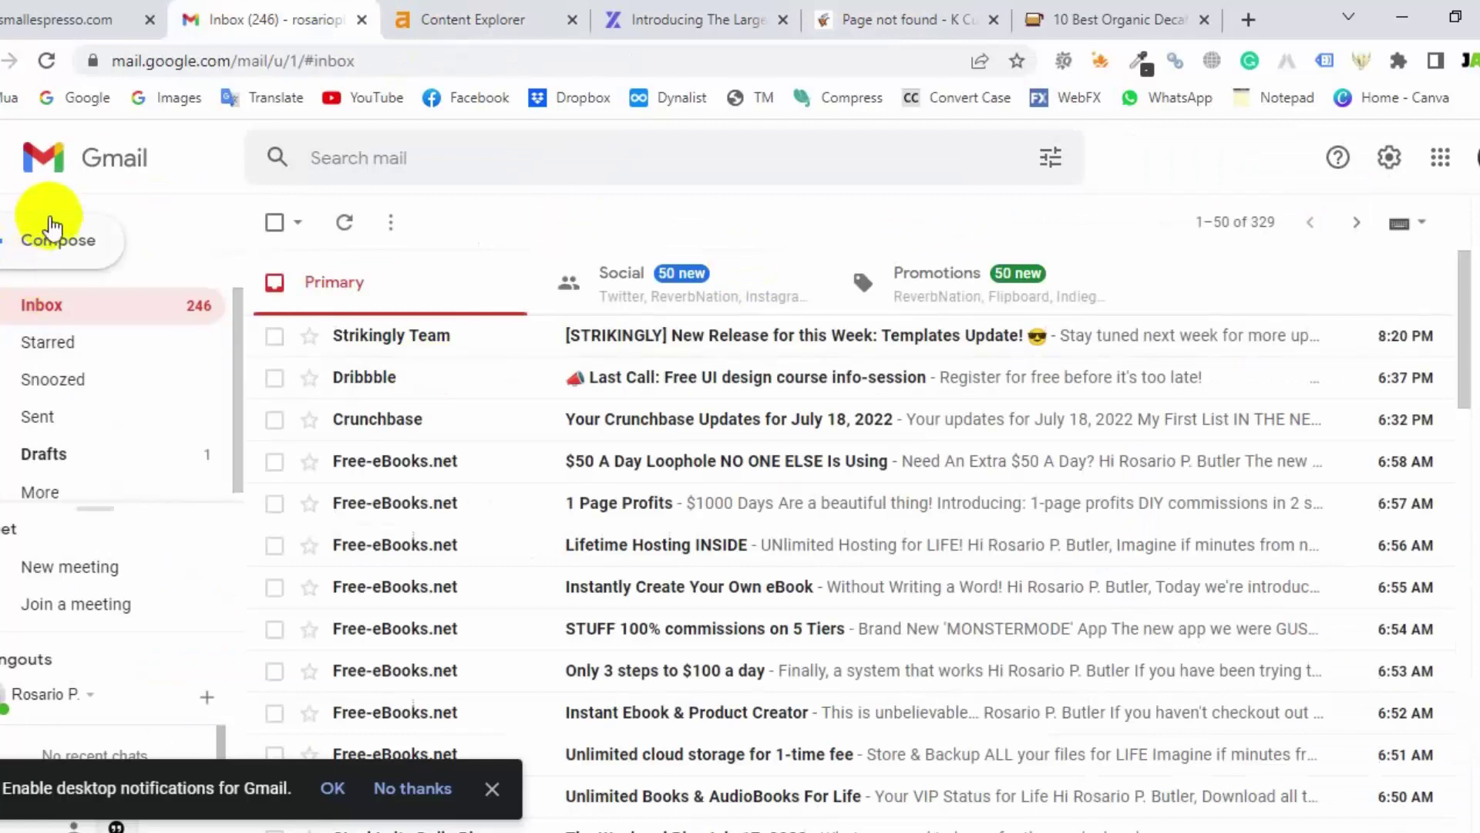
# - Start a new Gmail message addressed to the copied Zex PR Wire contact e-mail address
pyautogui.click(55, 239)
pyautogui.hotkey('ctrl', 'v')
pyautogui.click(928, 405)
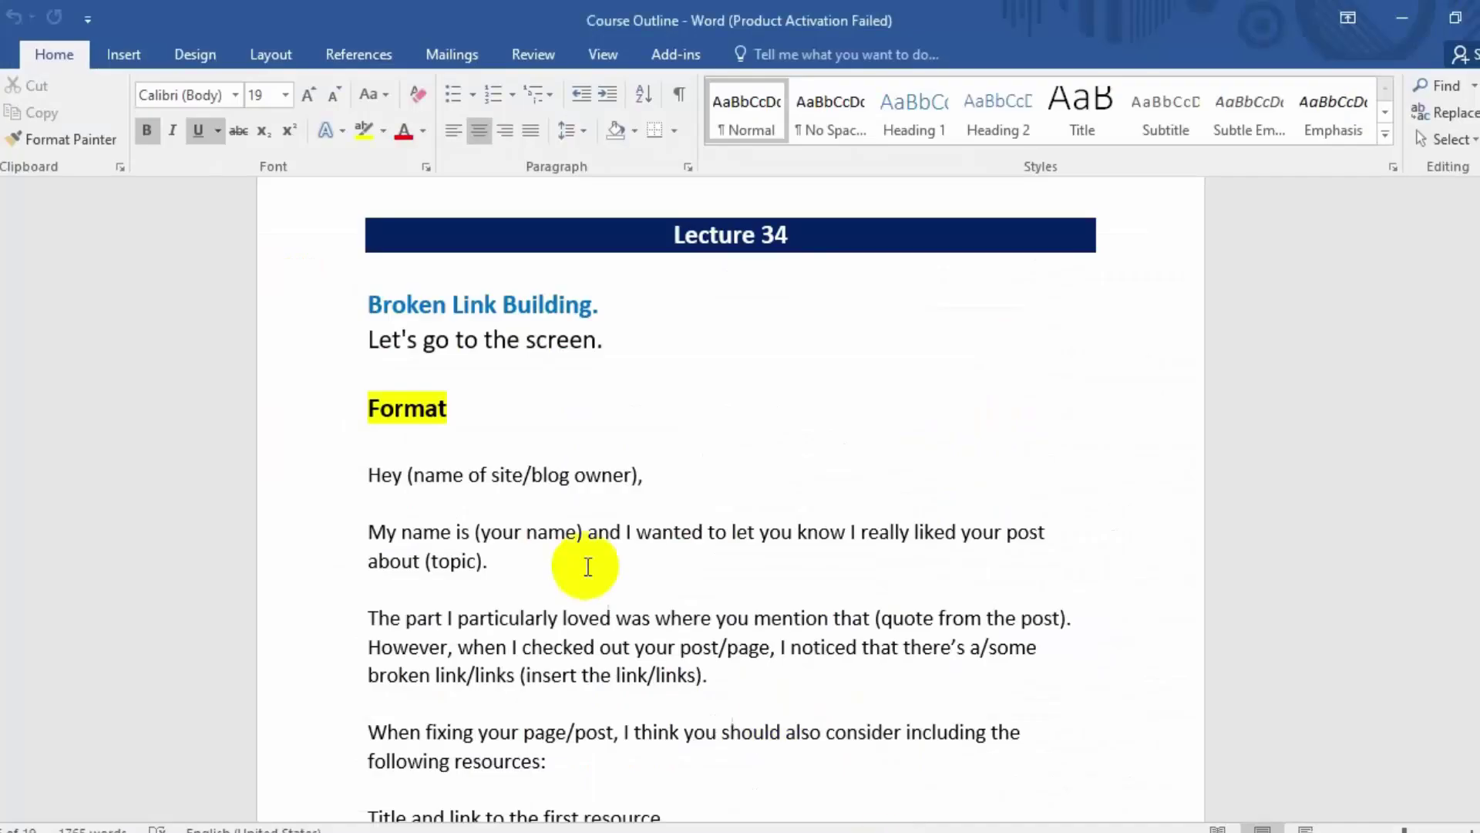
# - Glance at the Lecture 34 outreach format in Word and give the Gmail draft the subject "Regarding Broken Link"
pyautogui.scroll(2, 530, 494)
pyautogui.scroll(2, 531, 494)
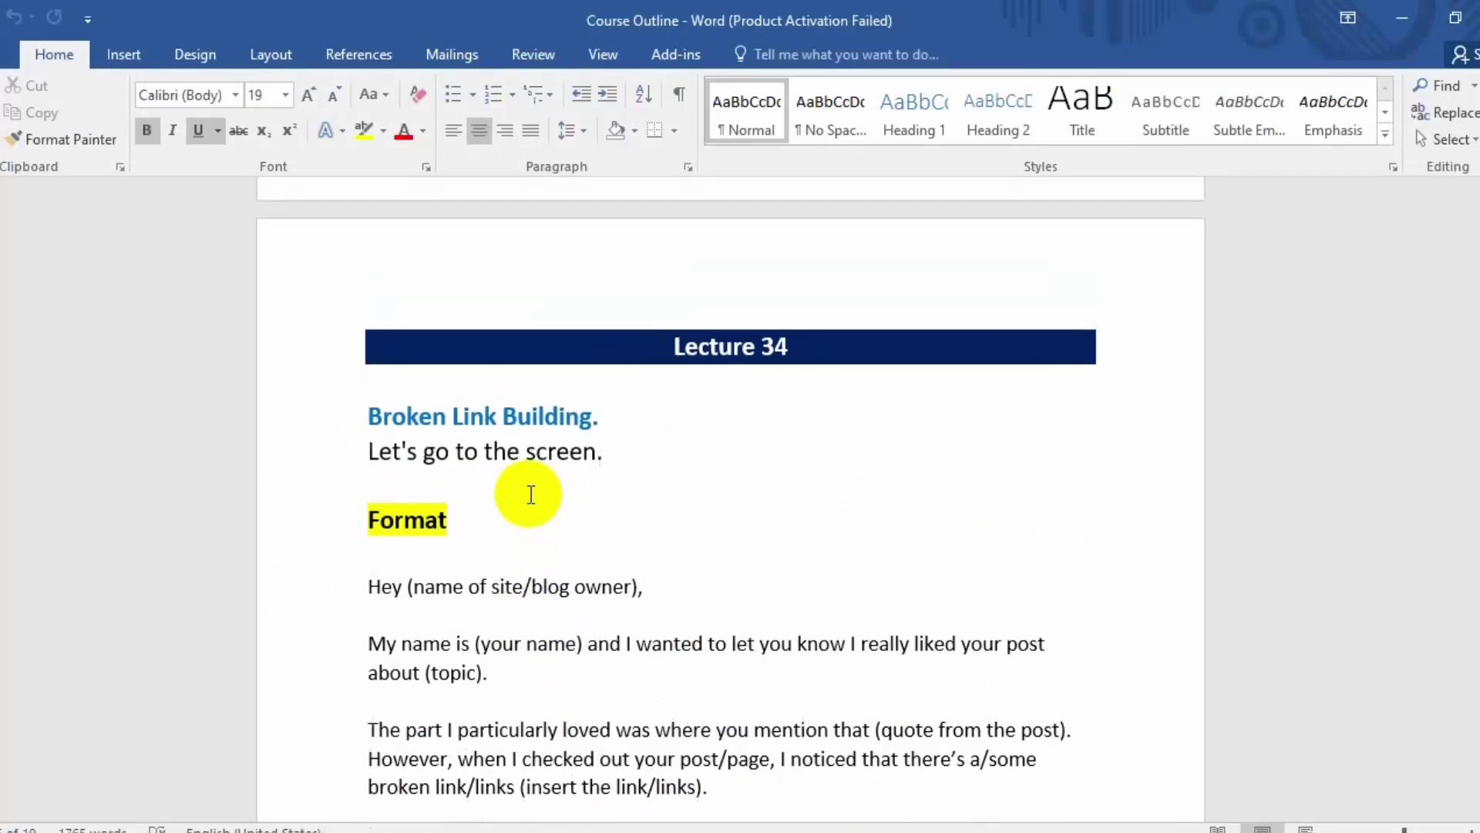
pyautogui.scroll(-1, 539, 492)
pyautogui.scroll(-1, 540, 492)
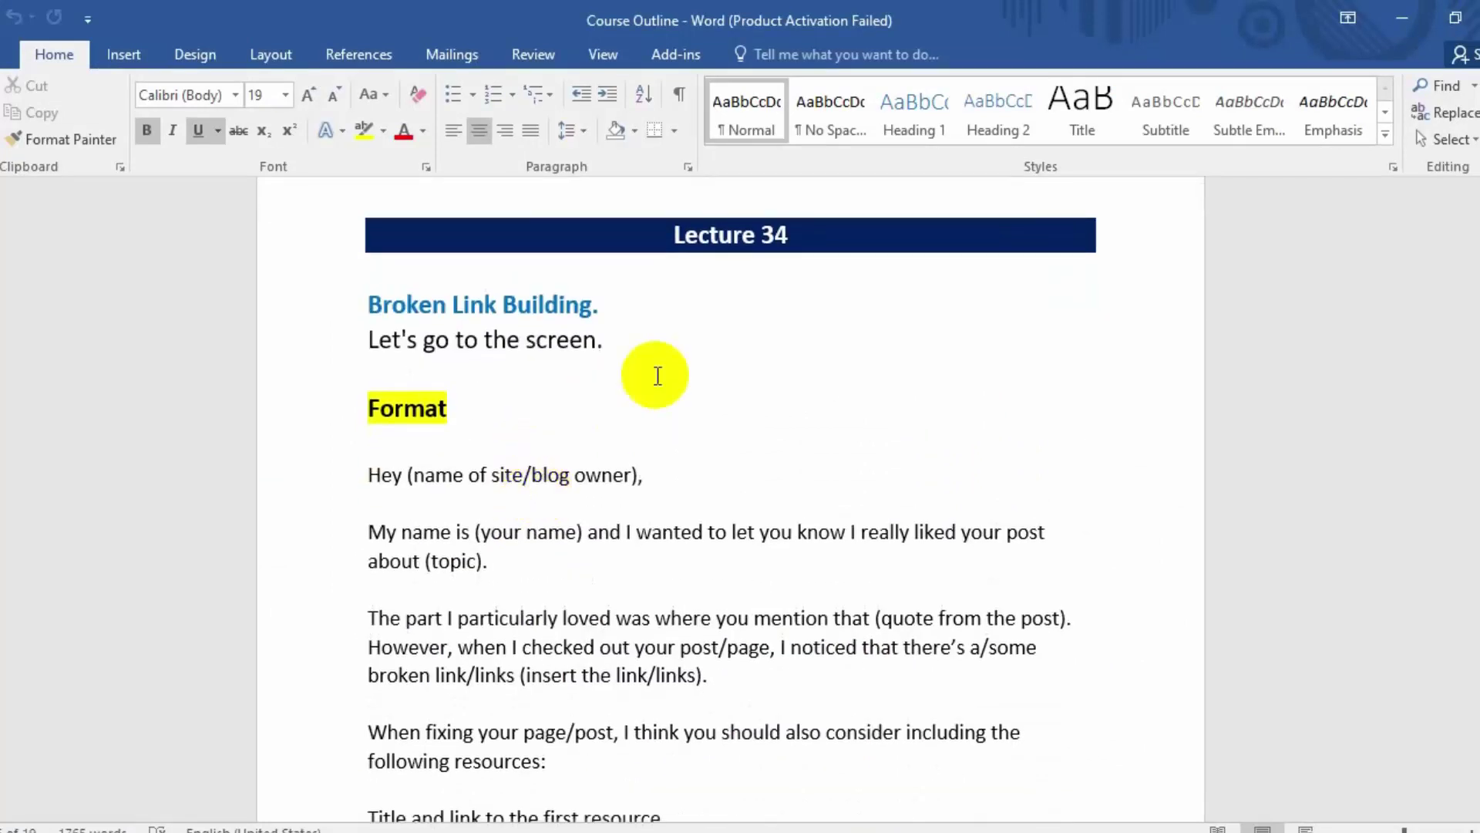
pyautogui.click(1405, 17)
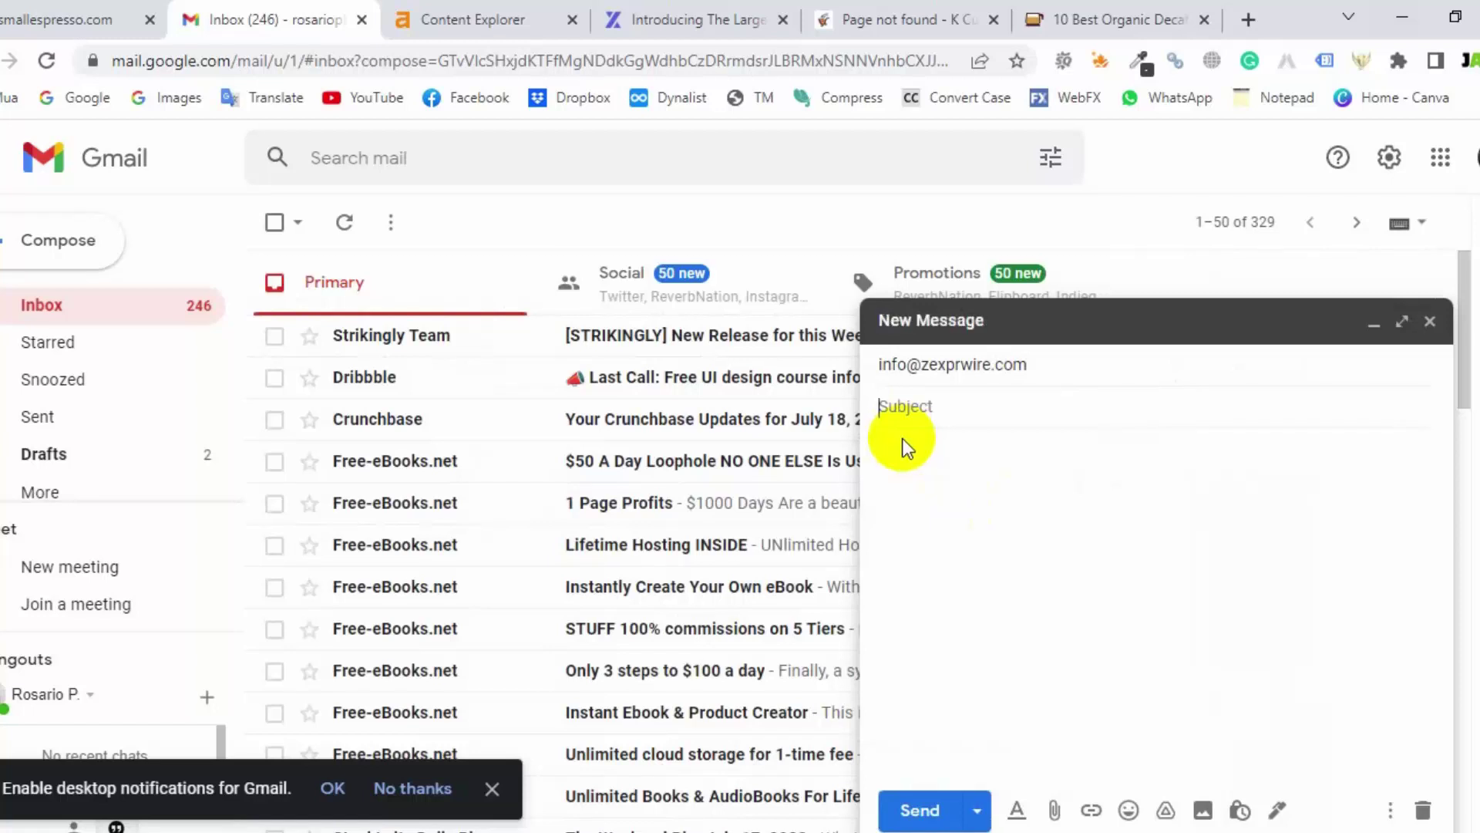
pyautogui.write('ing Broken Link')
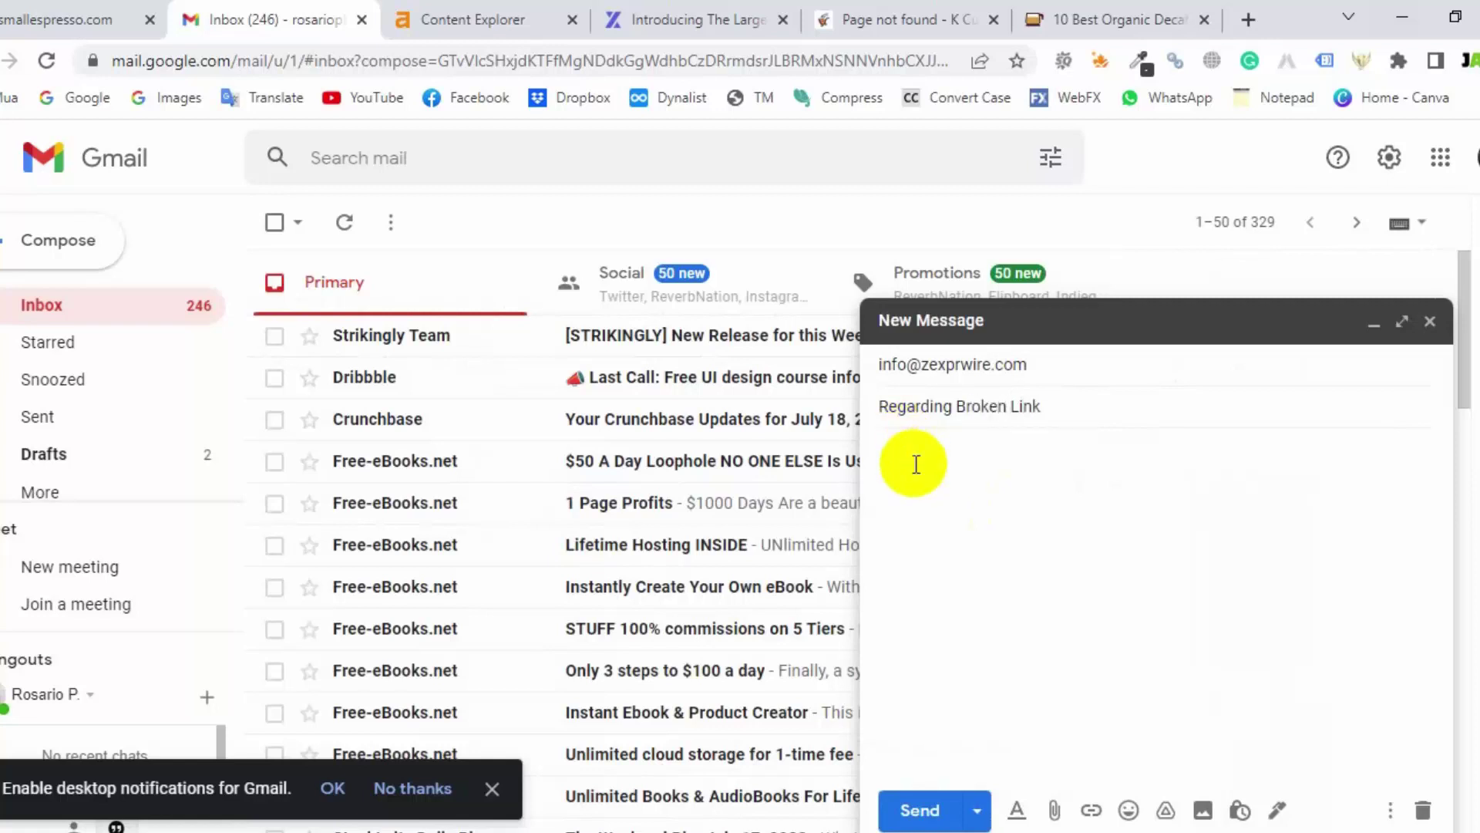
pyautogui.click(916, 465)
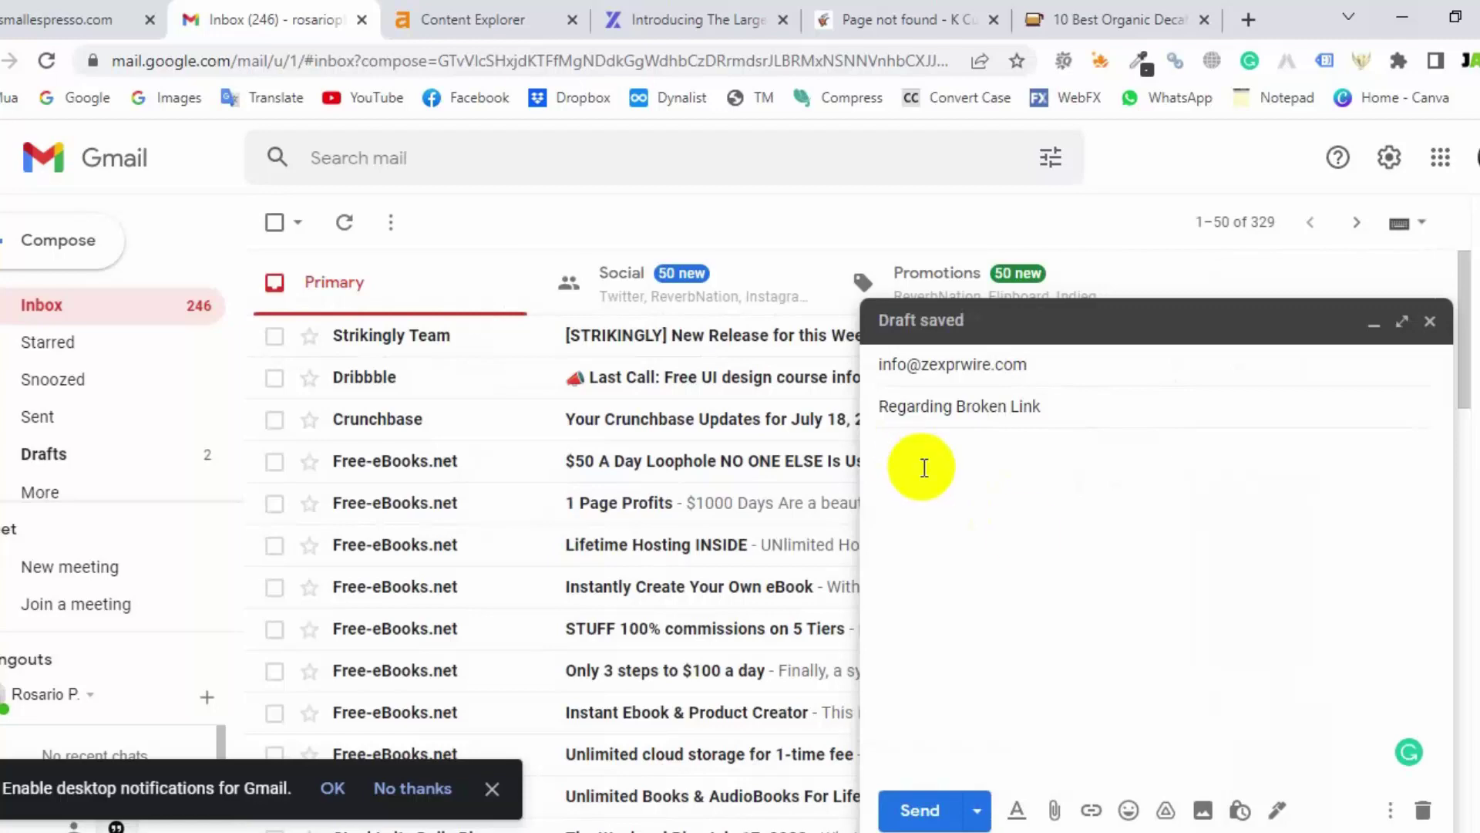
# - Review the owner, name and topic placeholders of the outreach format in Word, checking the Zex PR Wire press release and the email draft alongside
pyautogui.hotkey('alt', 'Tab')
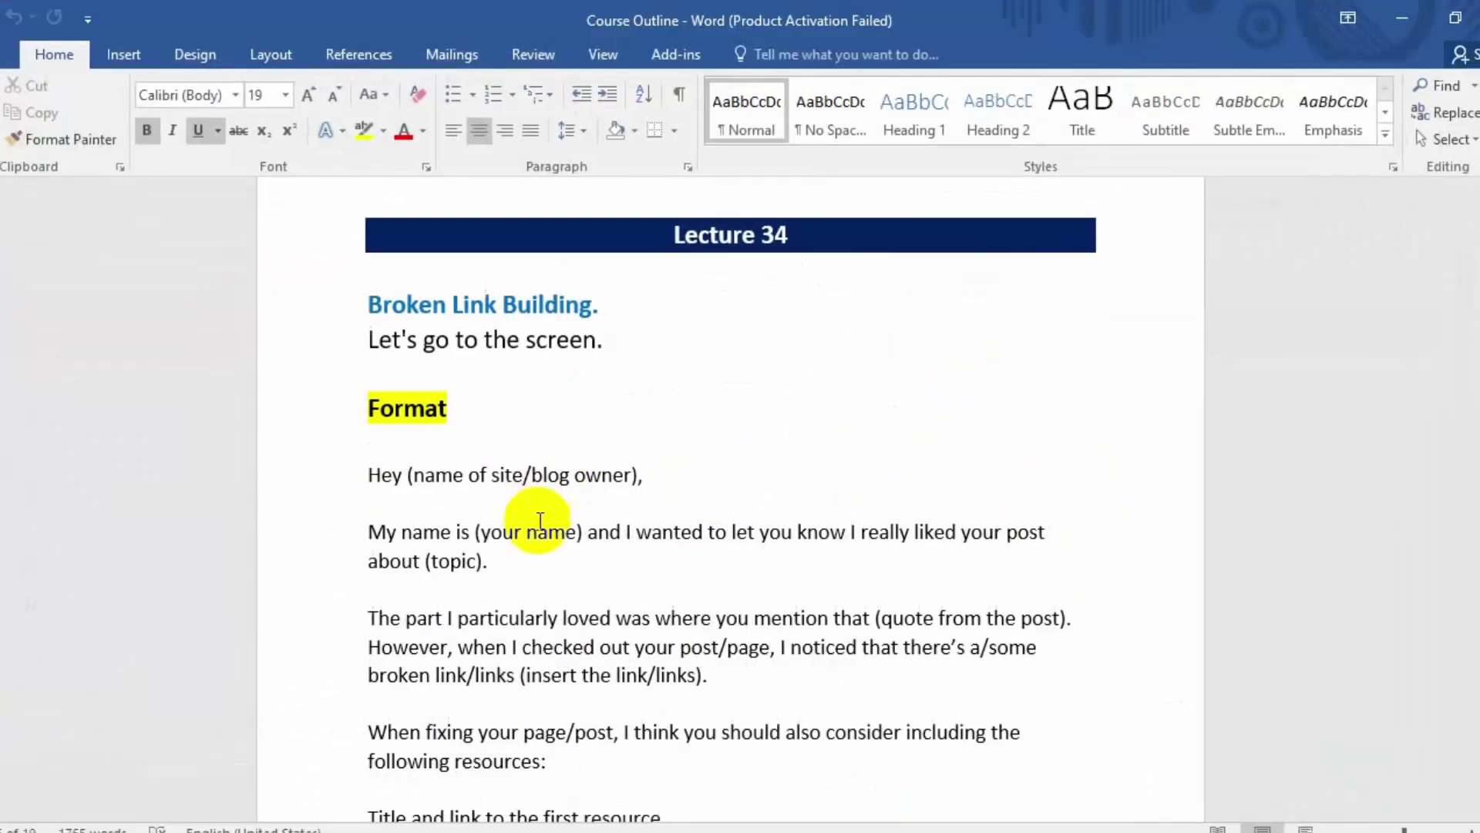
pyautogui.click(436, 485)
pyautogui.scroll(-3, 431, 482)
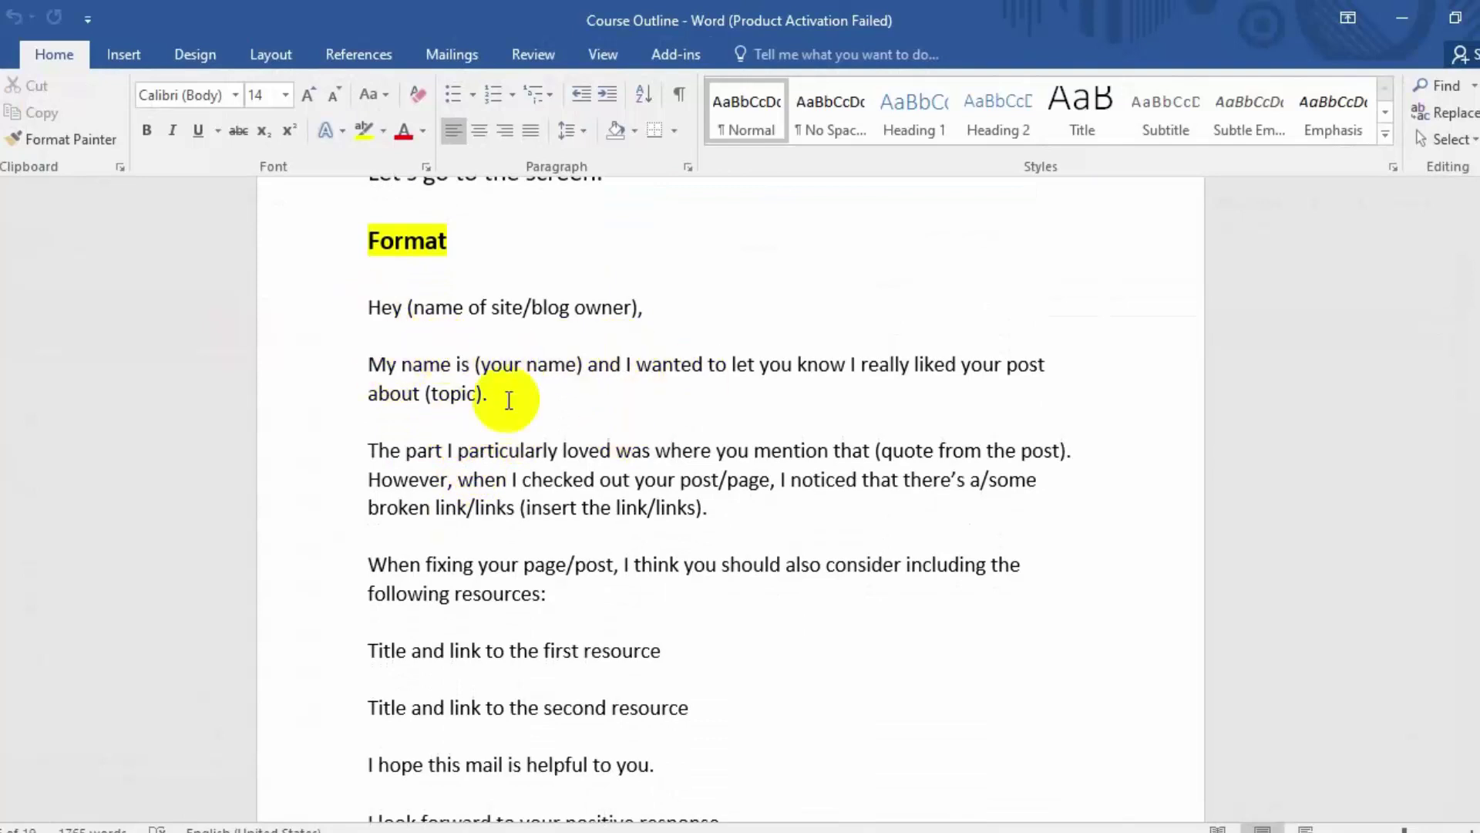
pyautogui.click(538, 363)
pyautogui.moveTo(577, 363); pyautogui.dragTo(474, 365)
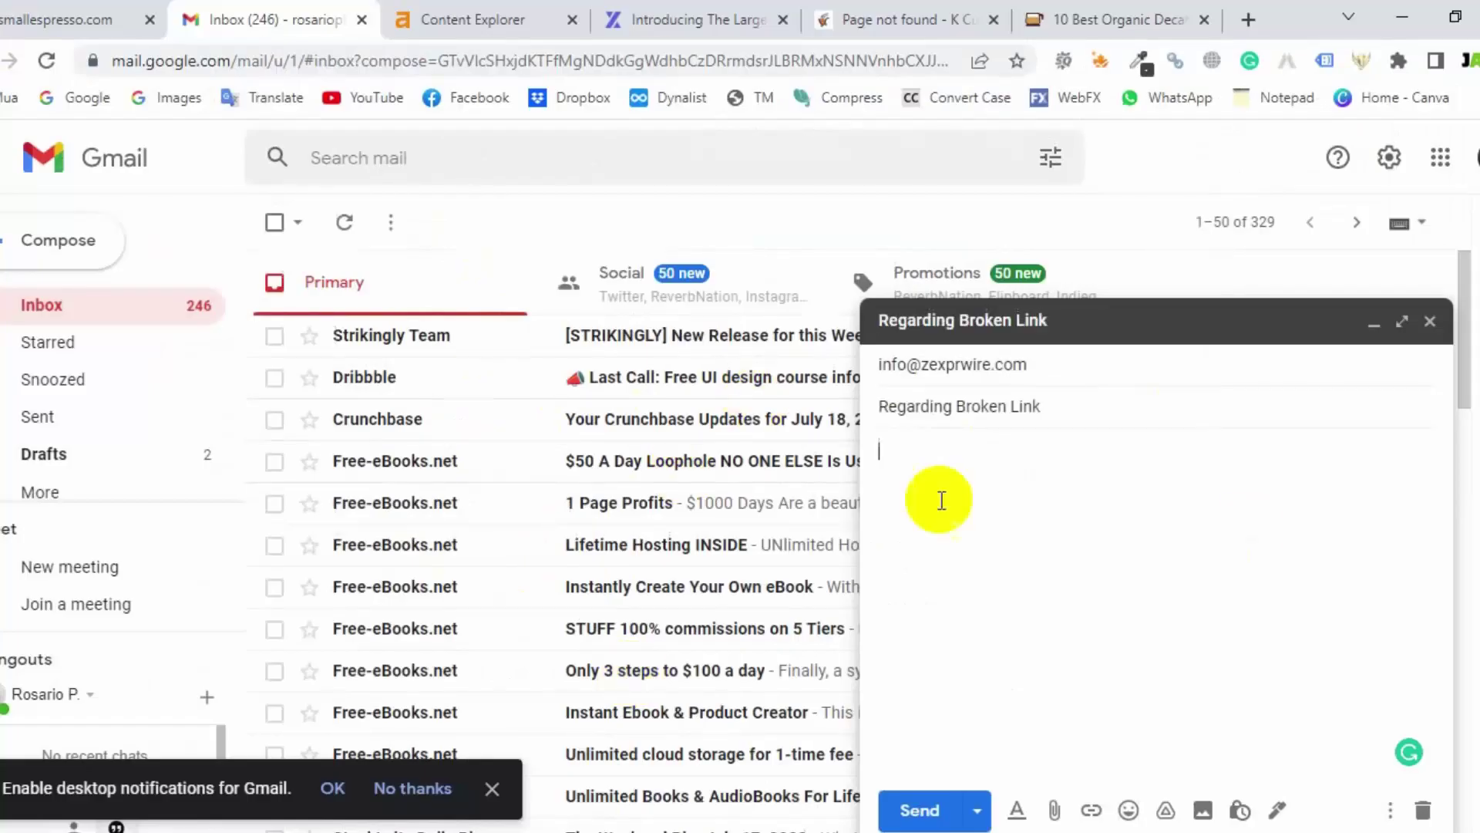
pyautogui.click(661, 15)
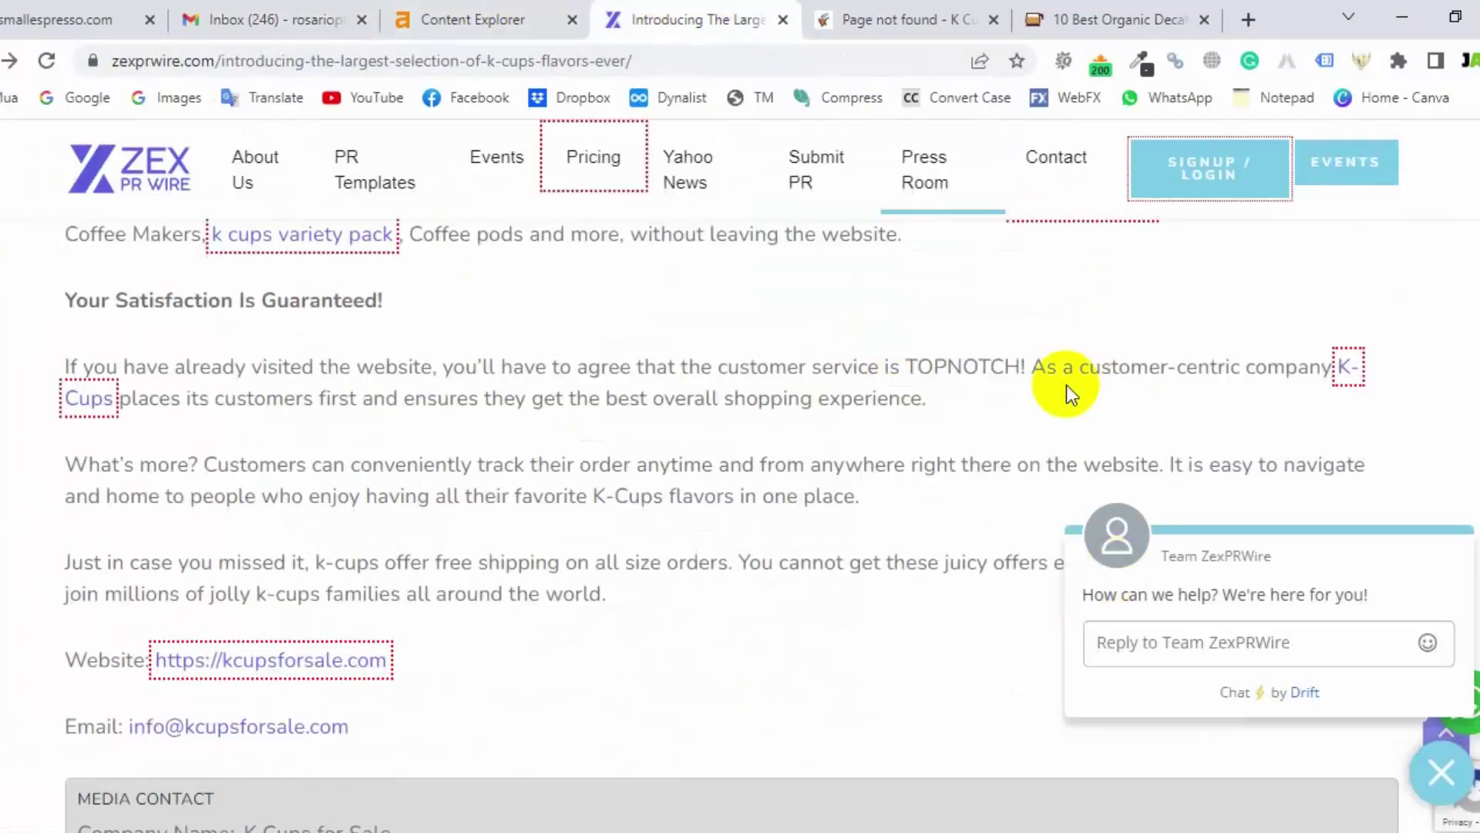
pyautogui.click(330, 20)
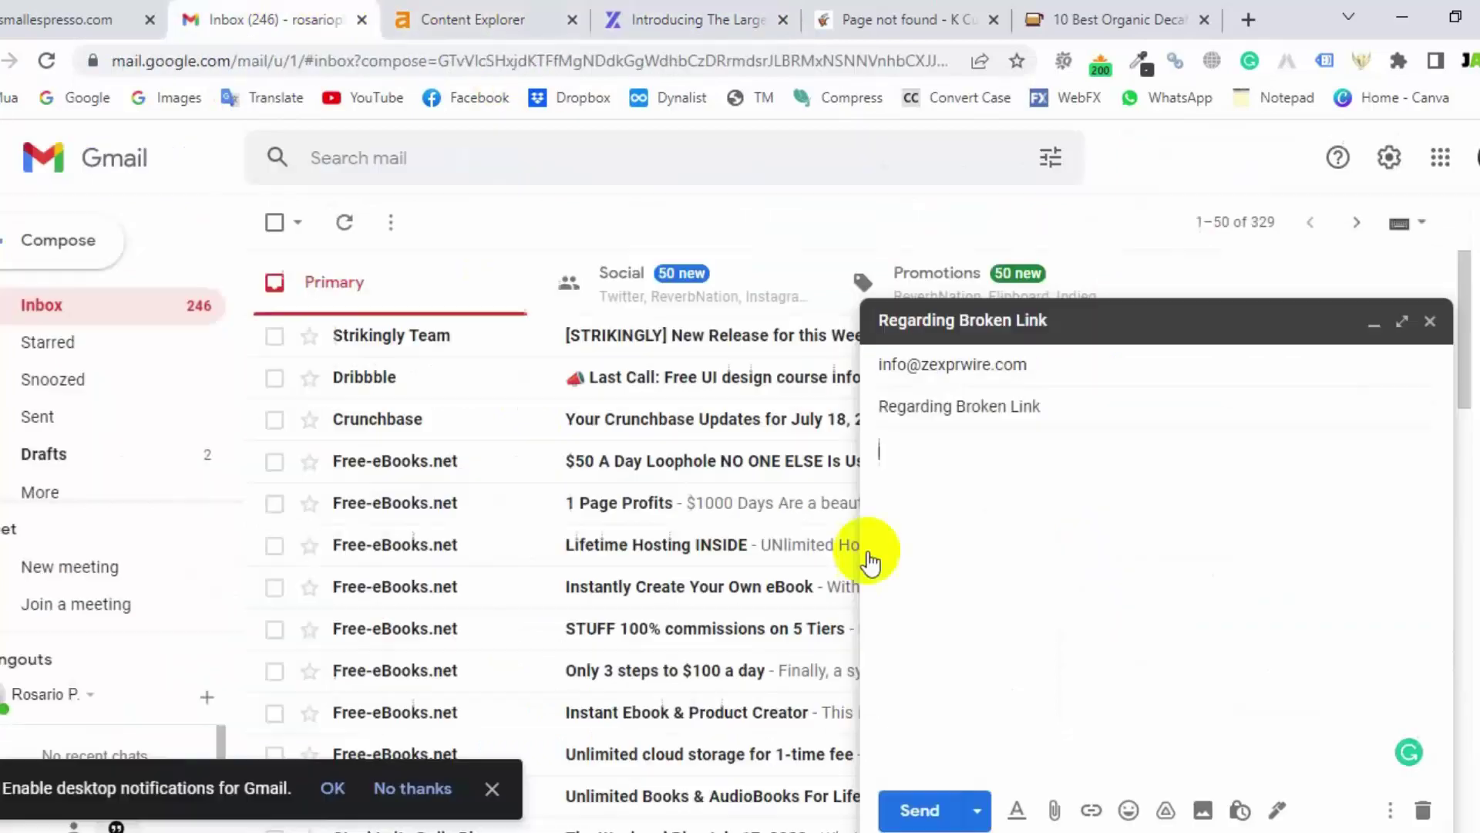
pyautogui.click(727, 3)
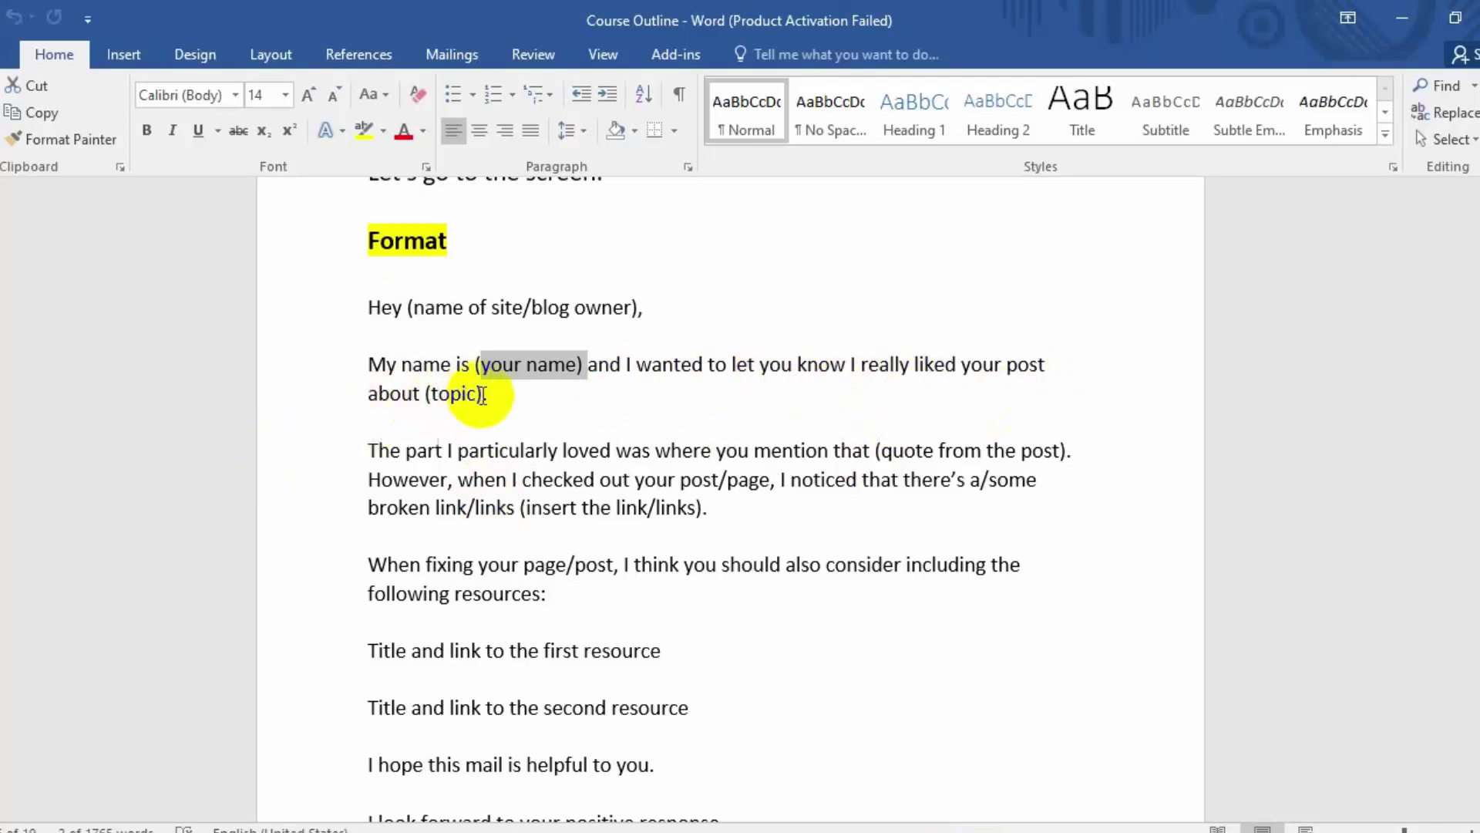
pyautogui.moveTo(487, 399); pyautogui.dragTo(428, 394)
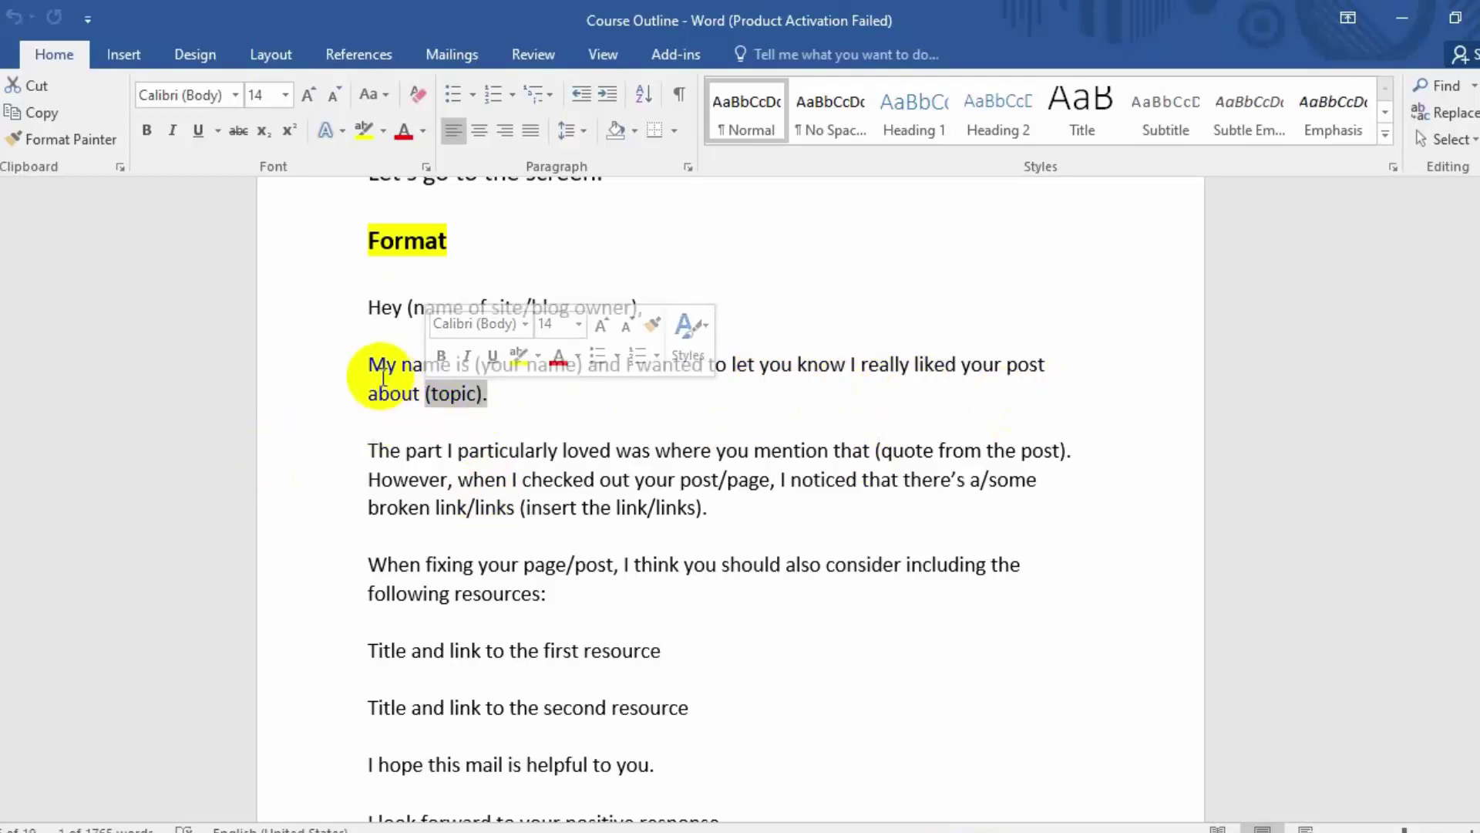
# - Copy the whole outreach template in Word, from "Hey" to "(insert your name)", and paste it into the Gmail draft's body
pyautogui.scroll(-1, 382, 308)
pyautogui.moveTo(370, 251); pyautogui.dragTo(552, 655)
pyautogui.rightClick(526, 434)
pyautogui.click(570, 478)
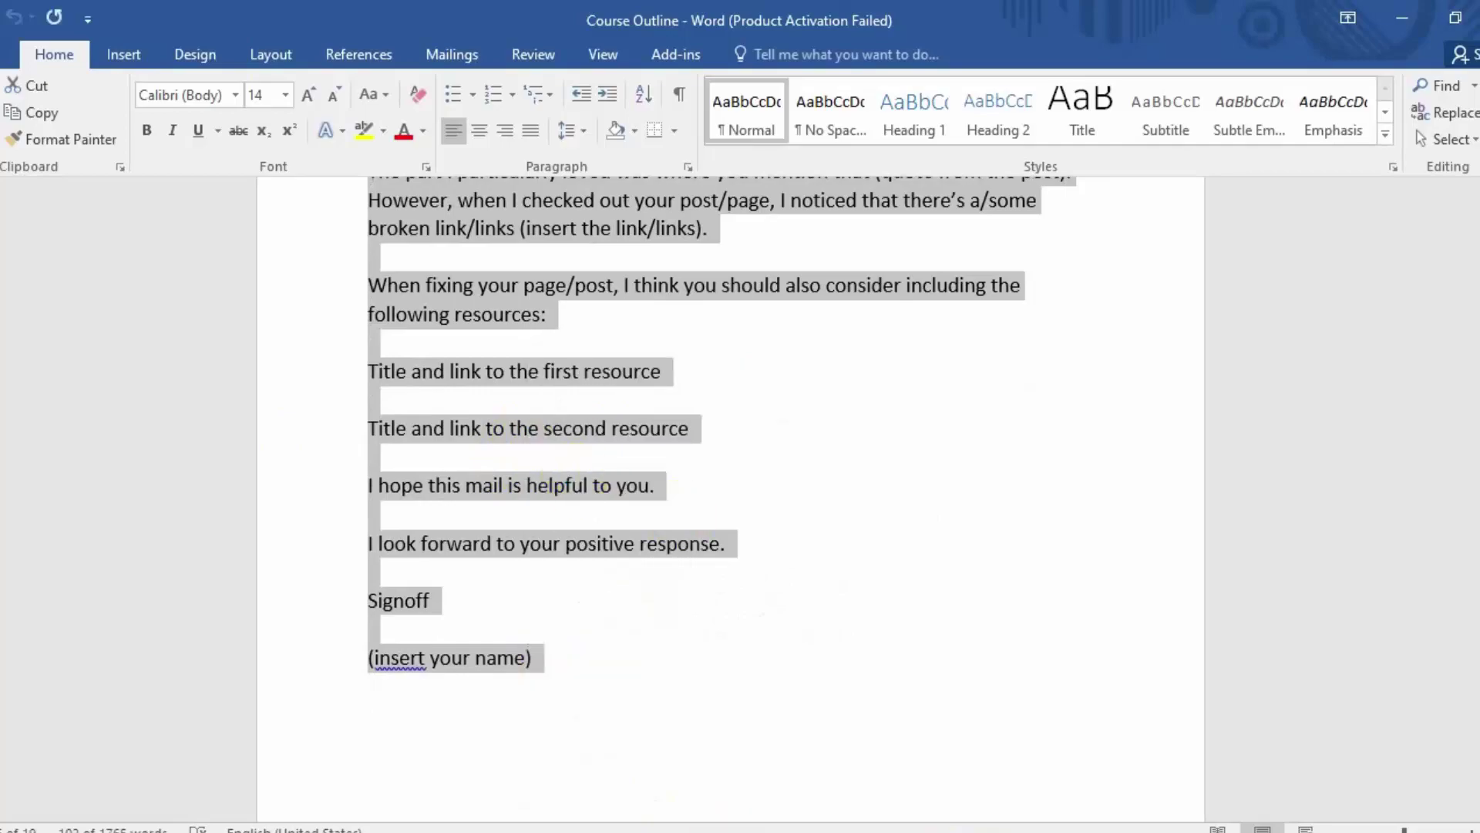
pyautogui.click(706, 824)
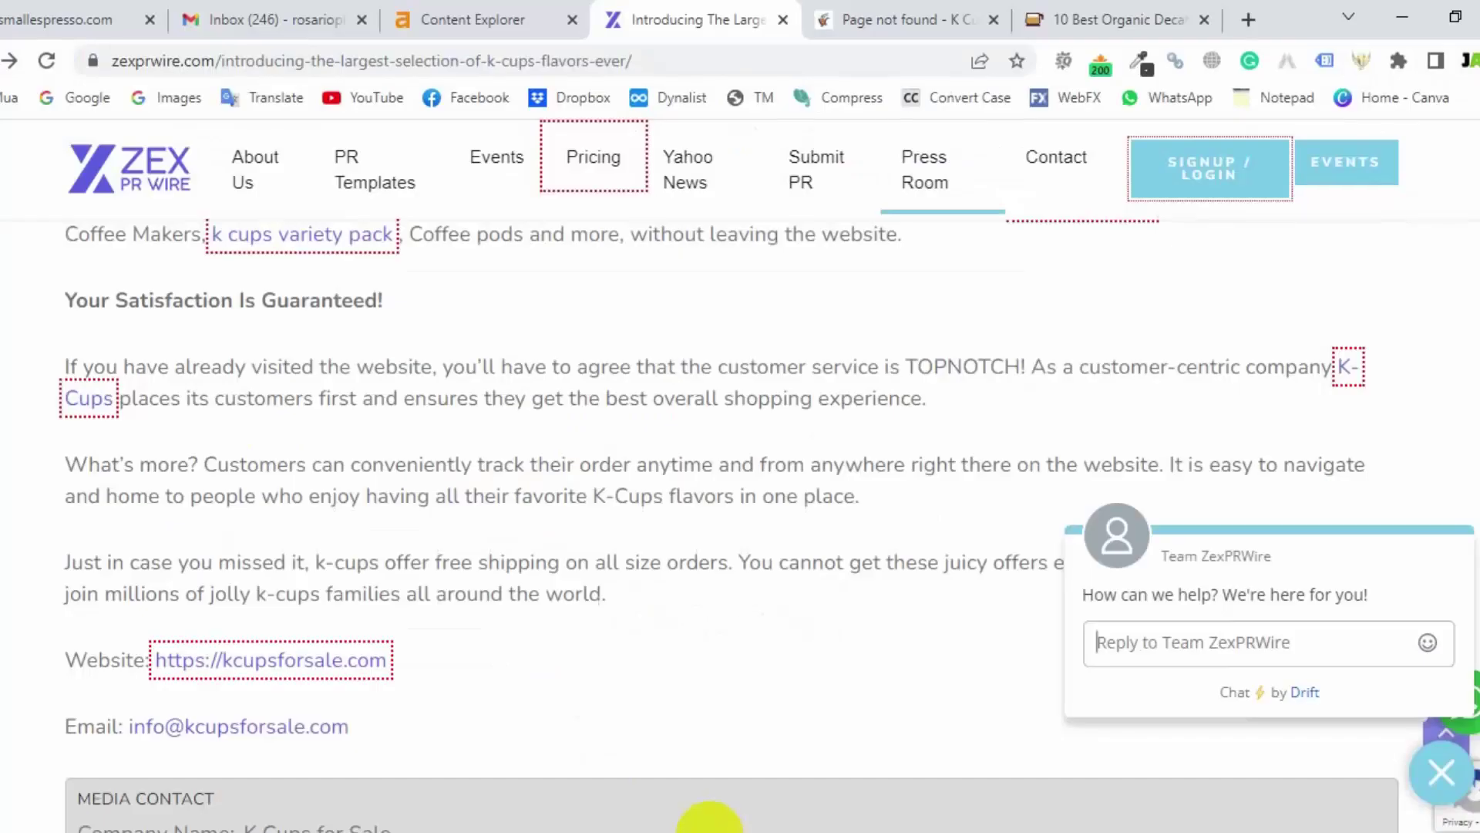
pyautogui.click(255, 18)
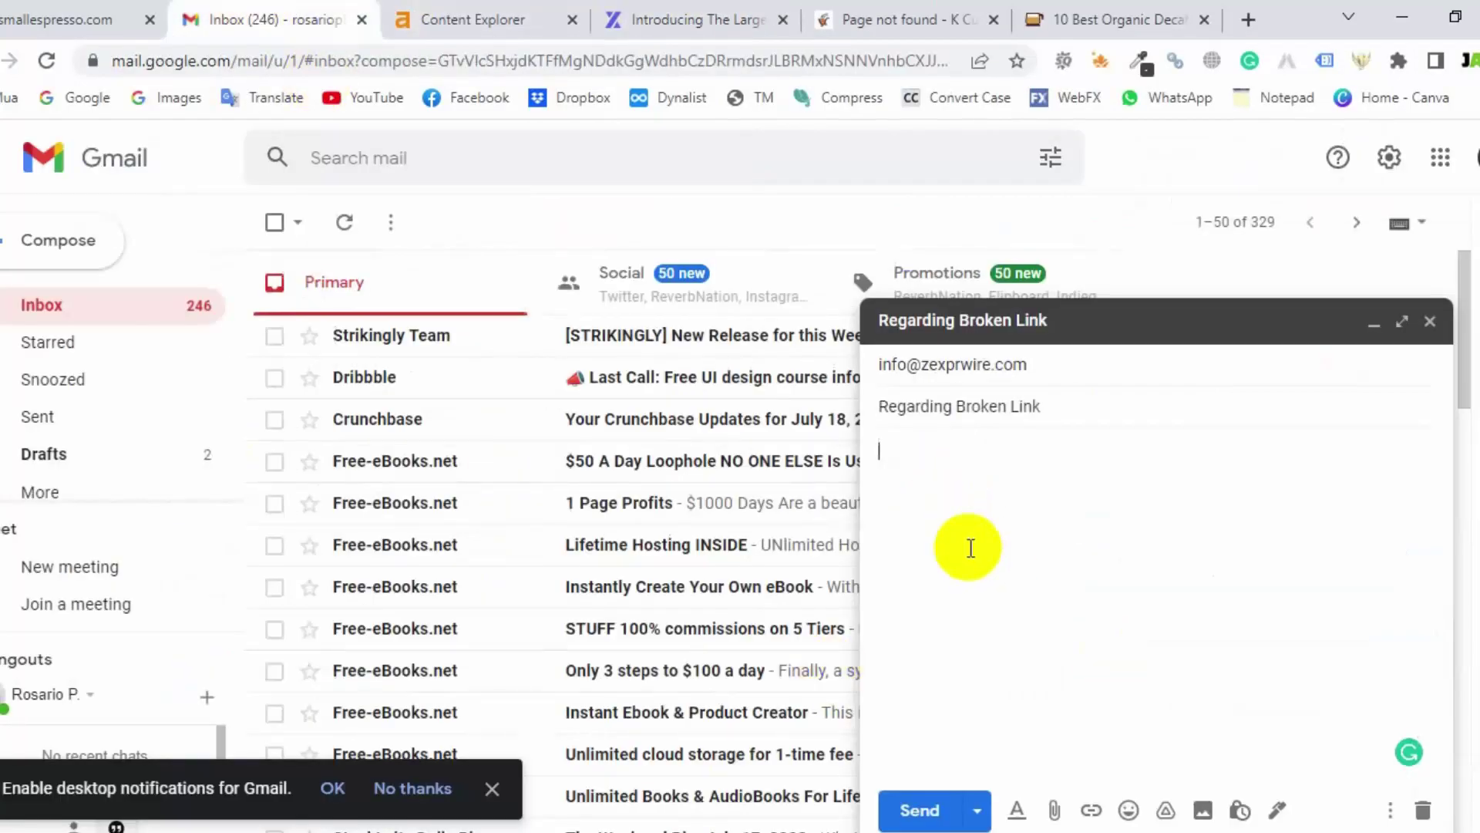
pyautogui.hotkey('ctrl', 'v')
pyautogui.scroll(10, 1051, 580)
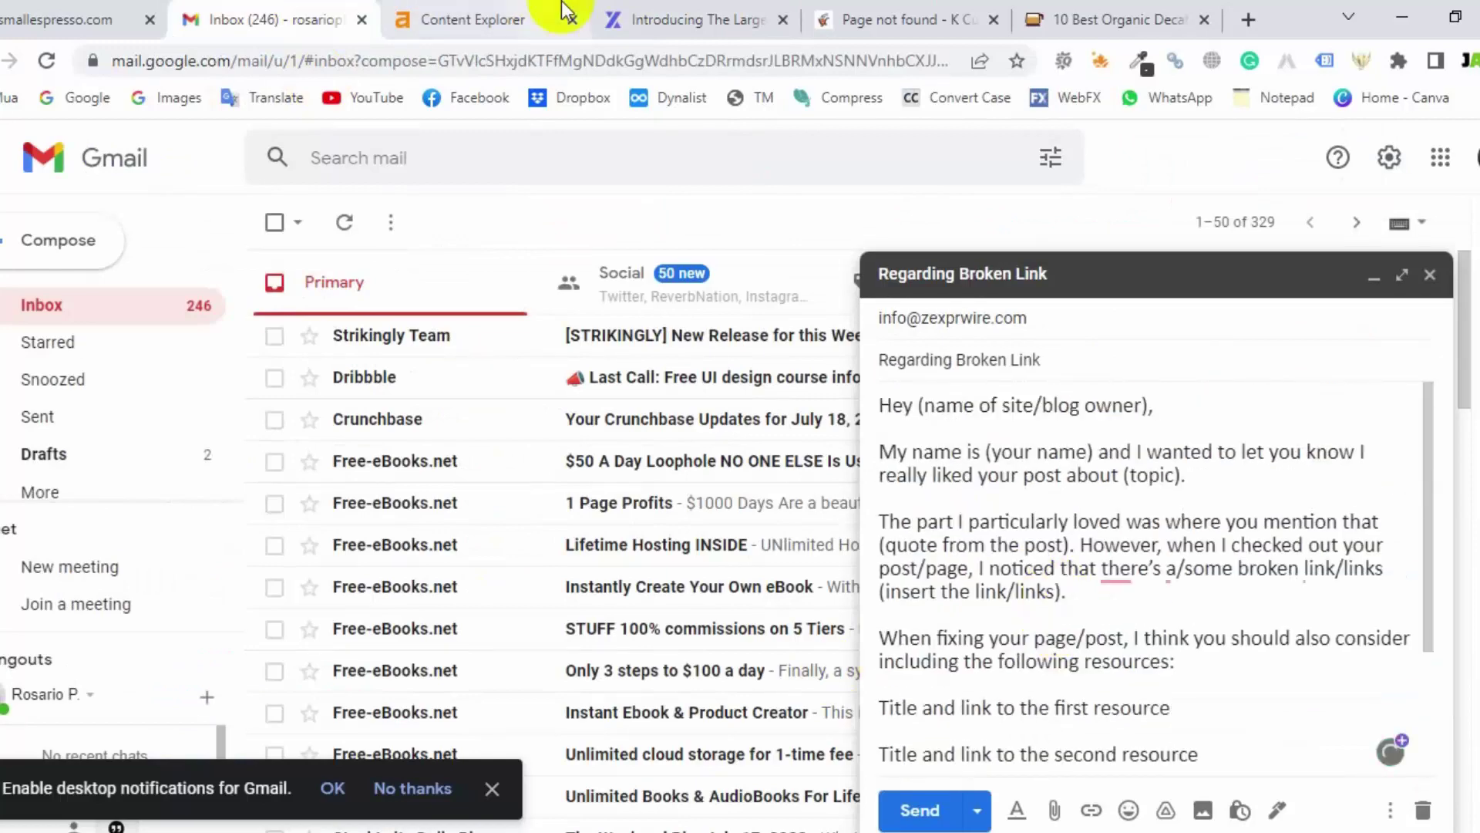
# - Copy the press release's title from the Zex PR Wire page and return to the Gmail draft
pyautogui.click(663, 19)
pyautogui.scroll(10, 886, 621)
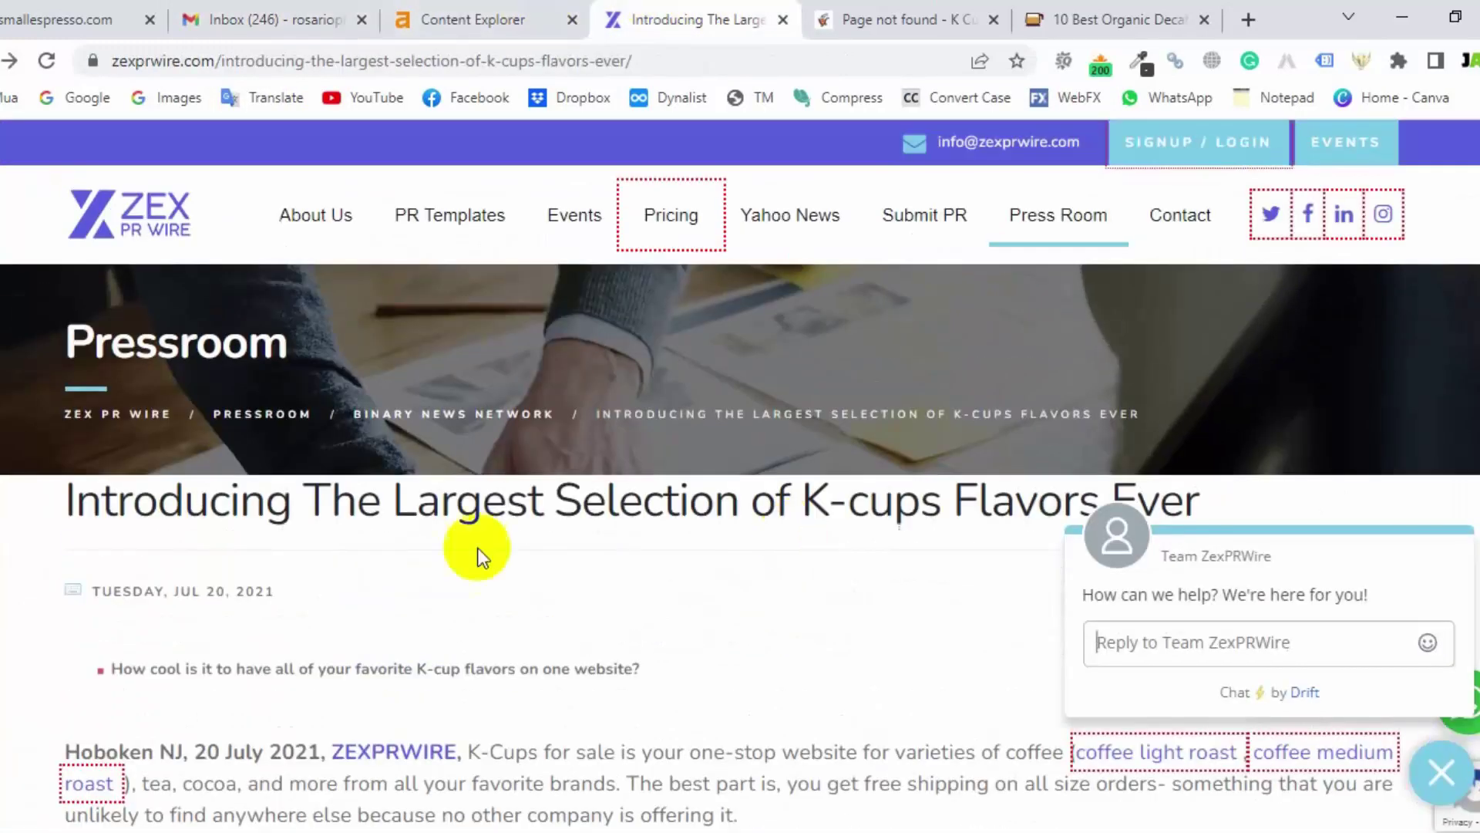
pyautogui.moveTo(68, 501); pyautogui.dragTo(1178, 493)
pyautogui.rightClick(1132, 505)
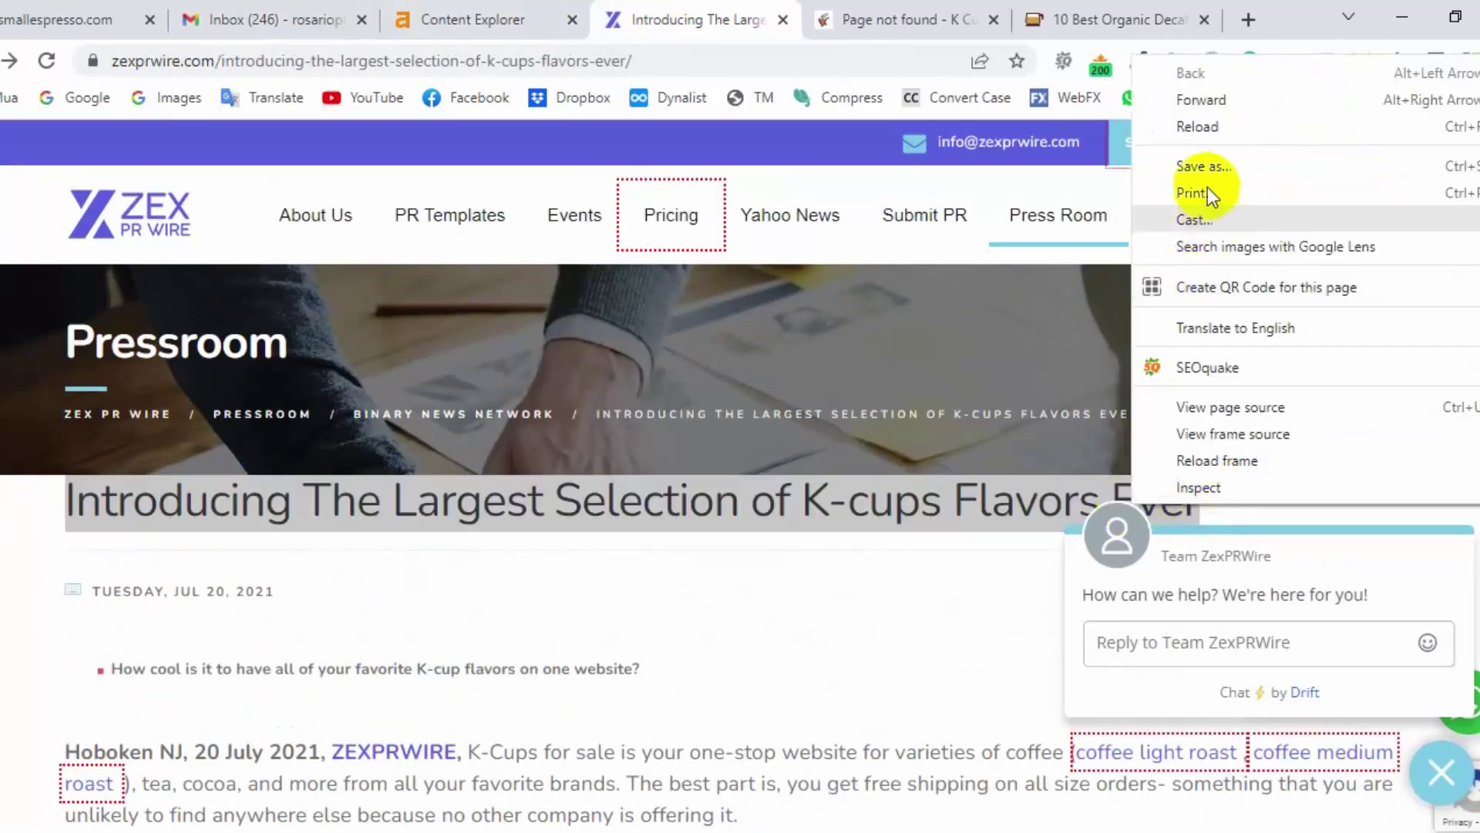
pyautogui.click(820, 486)
pyautogui.rightClick(767, 504)
pyautogui.click(809, 521)
pyautogui.hotkey('alt', 'Tab')
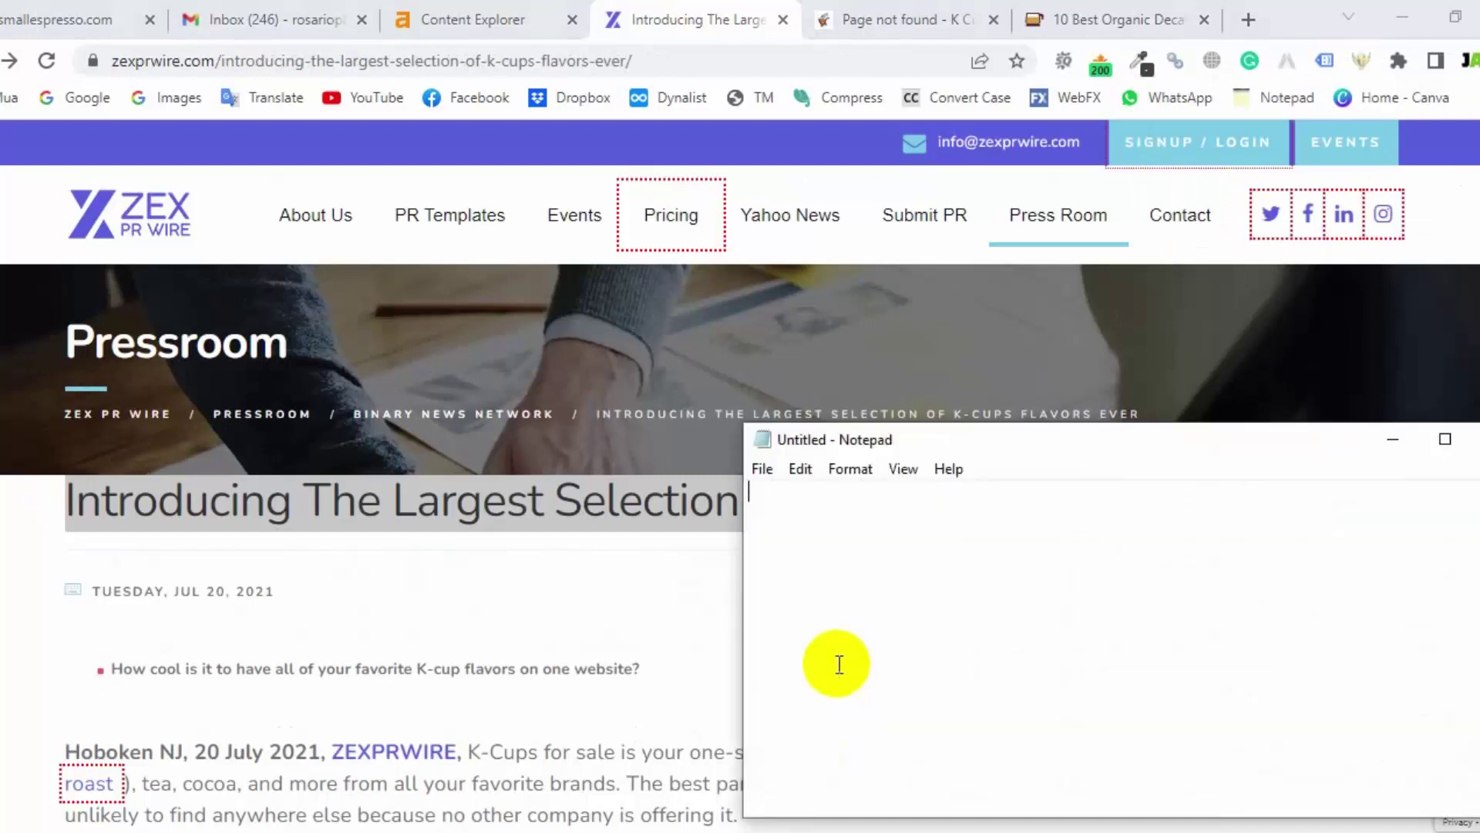
pyautogui.click(697, 17)
pyautogui.click(202, 19)
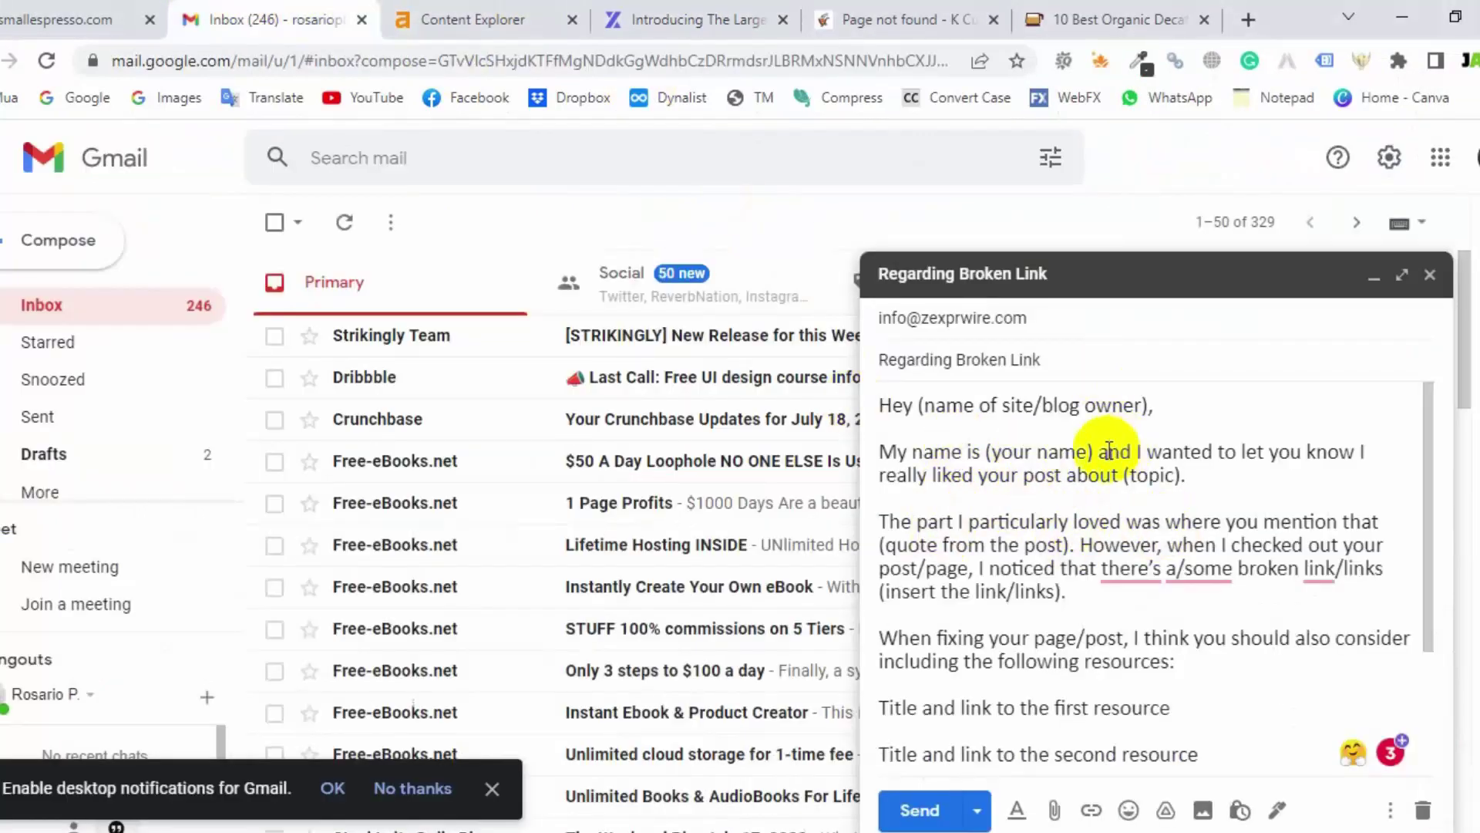
# - Replace "(your name)" in the email with the sender's first name and "(topic)." with a pair of double quotation marks
pyautogui.moveTo(1095, 451); pyautogui.dragTo(989, 445)
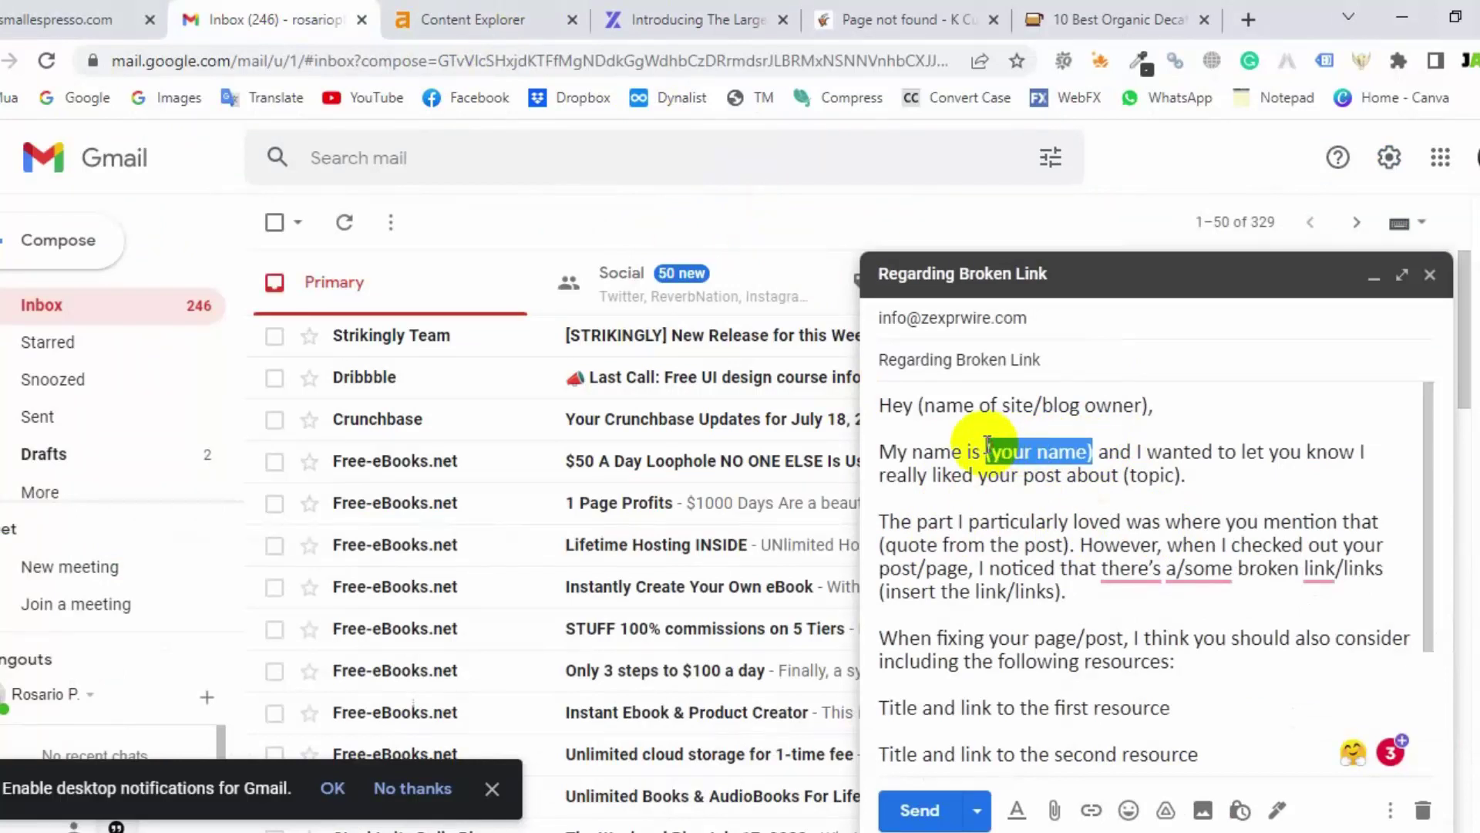
pyautogui.write('Rosario')
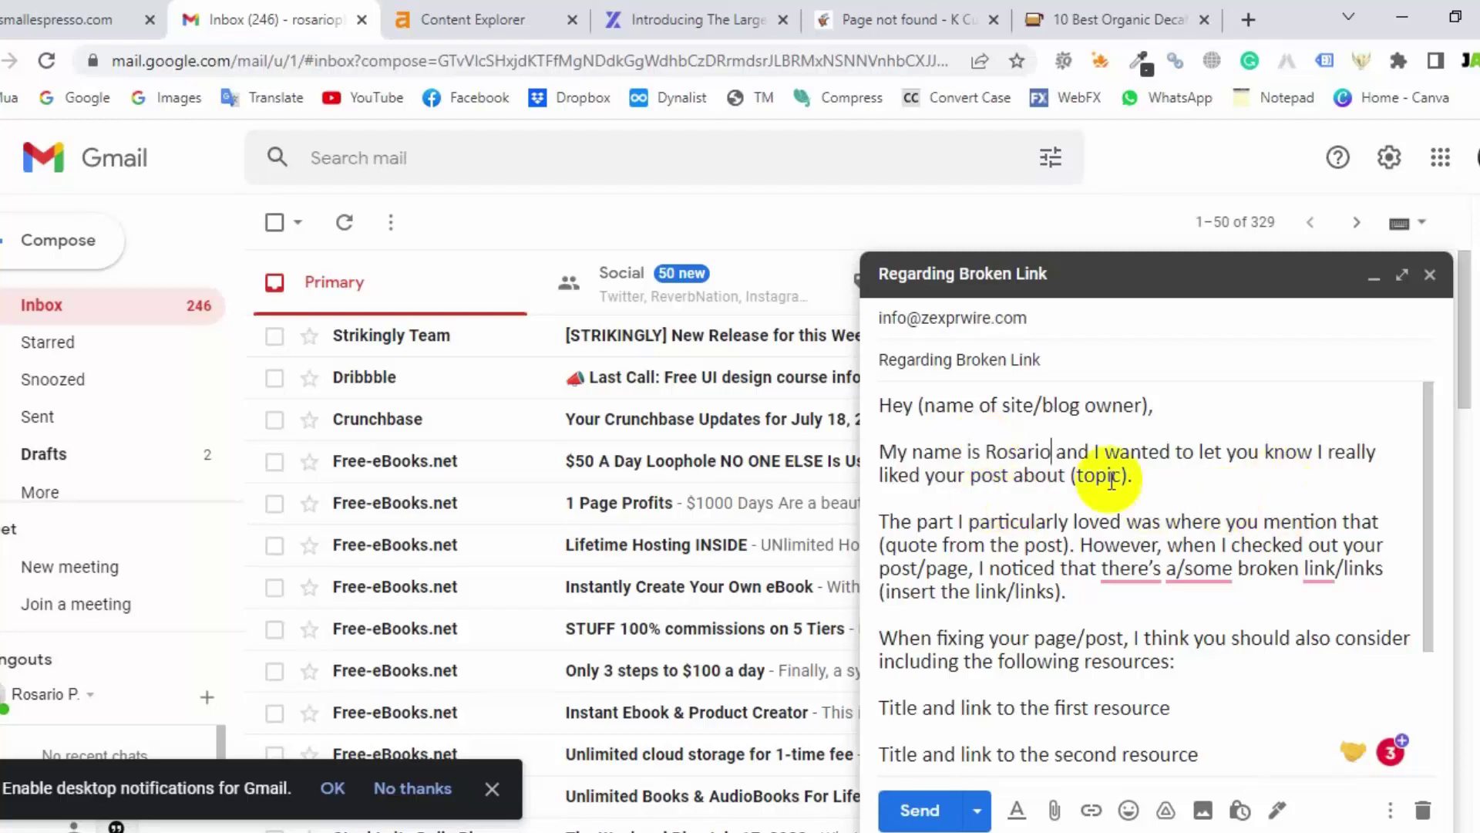
pyautogui.moveTo(1129, 474); pyautogui.dragTo(1071, 473)
pyautogui.click(1072, 472)
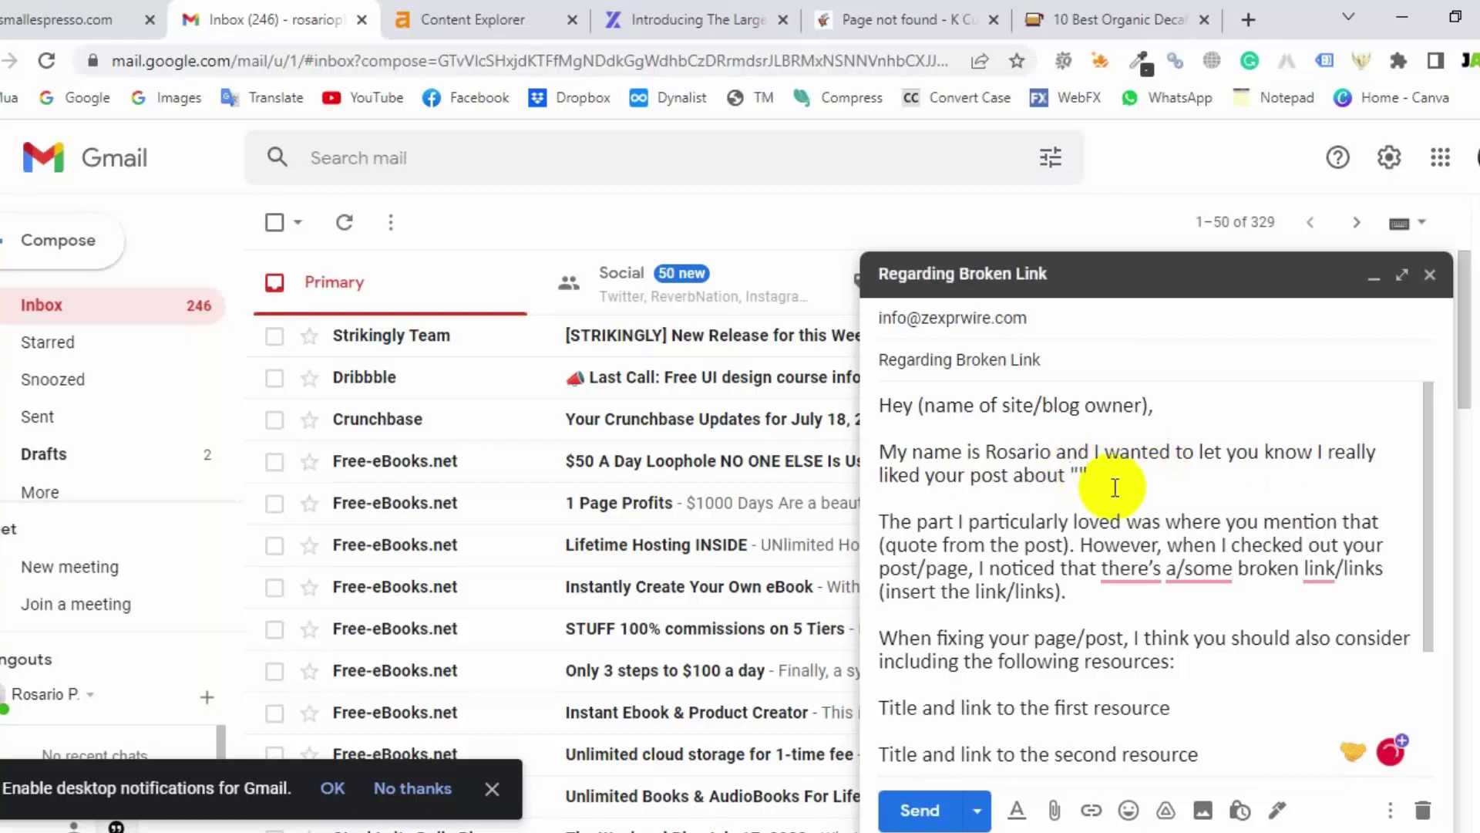
# - Insert the title "Introducing The Largest Selection of K-cups Flavors Ever" as unformatted text, enclosed in the quotation marks after "post about"
pyautogui.hotkey('ctrl', 'v')
pyautogui.hotkey('ctrl', 'z')
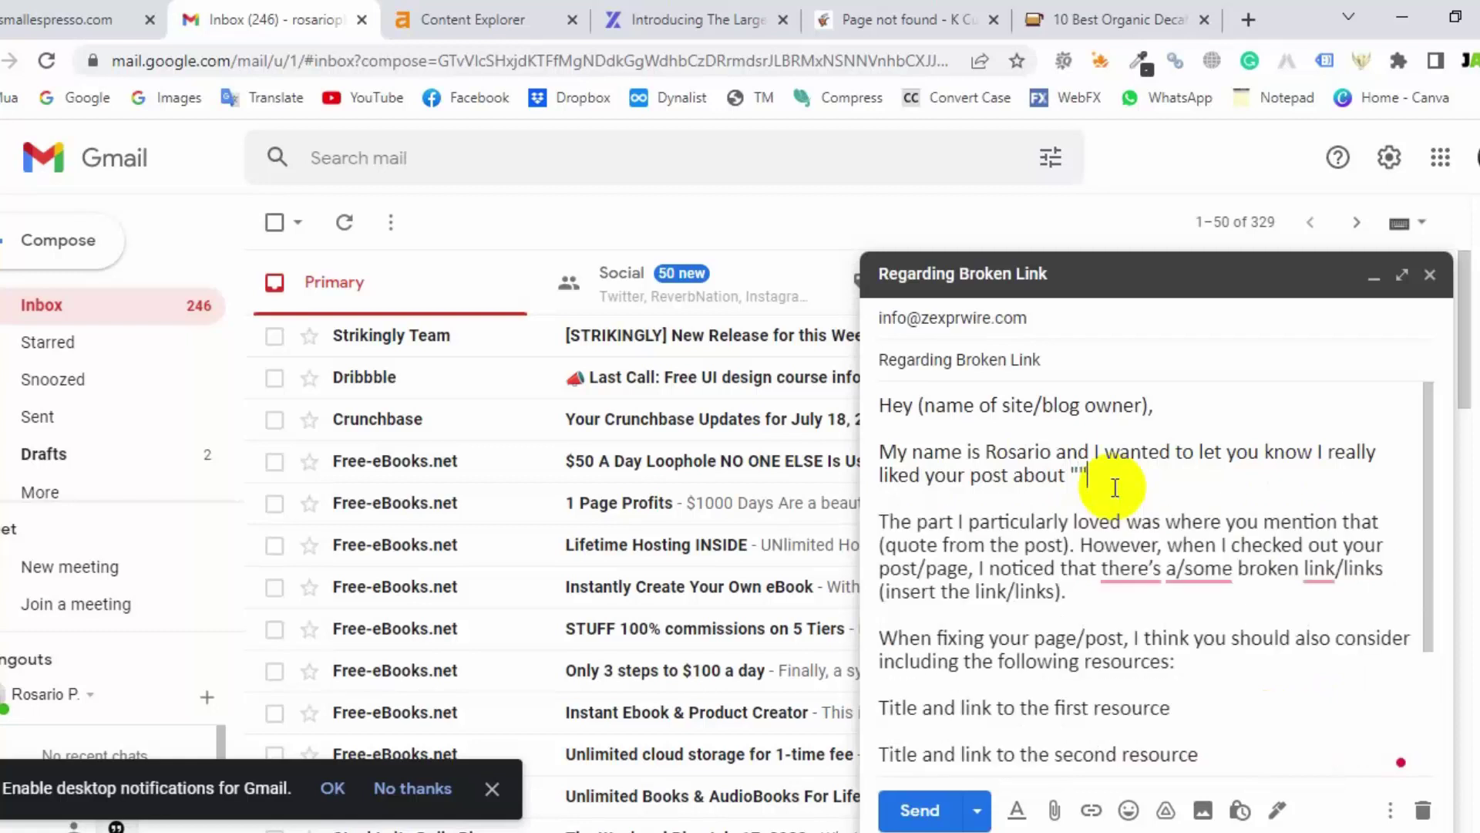
pyautogui.hotkey('ctrl', 'shift', 'v')
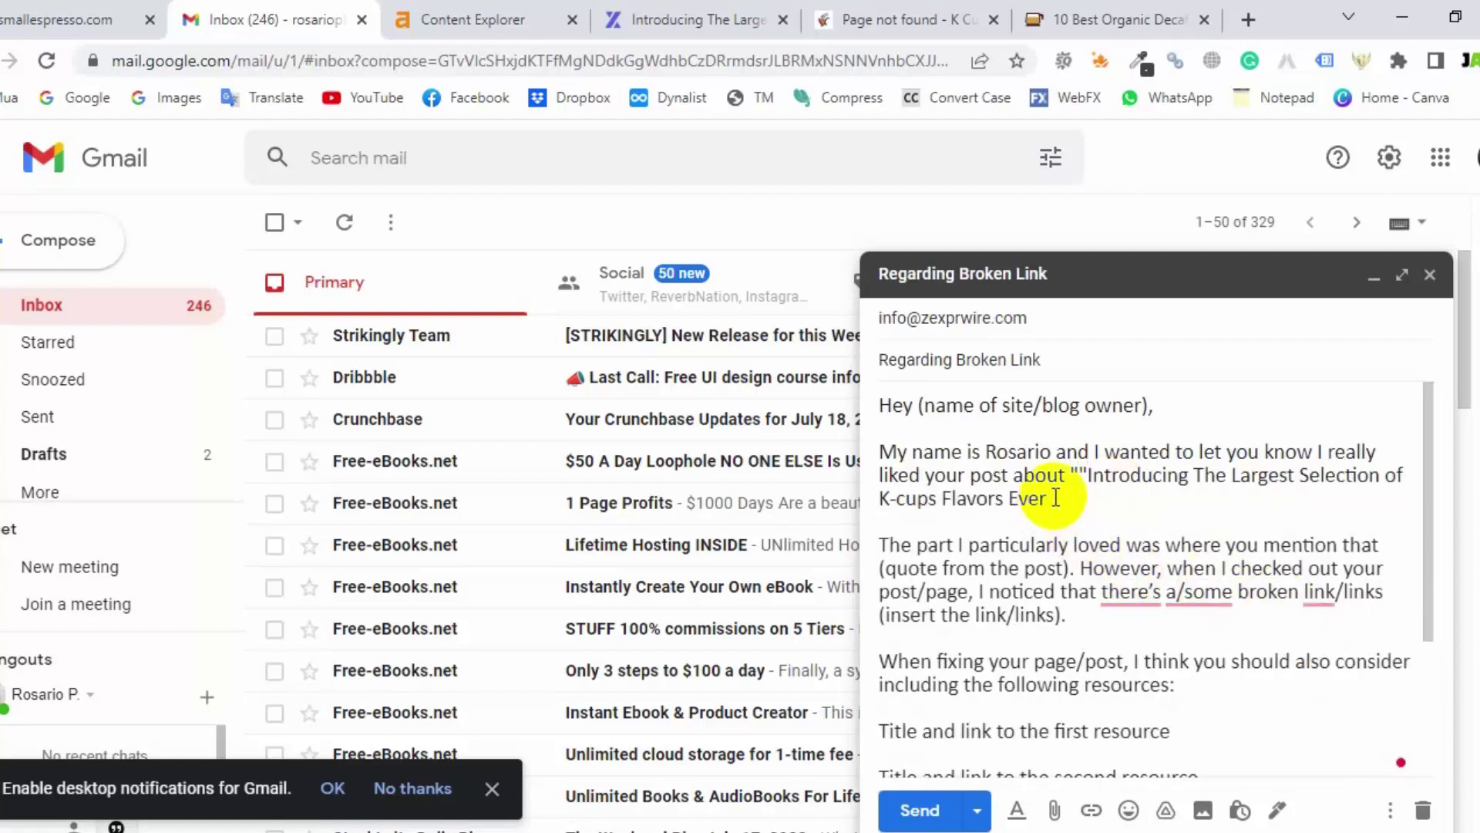
pyautogui.click(1079, 475)
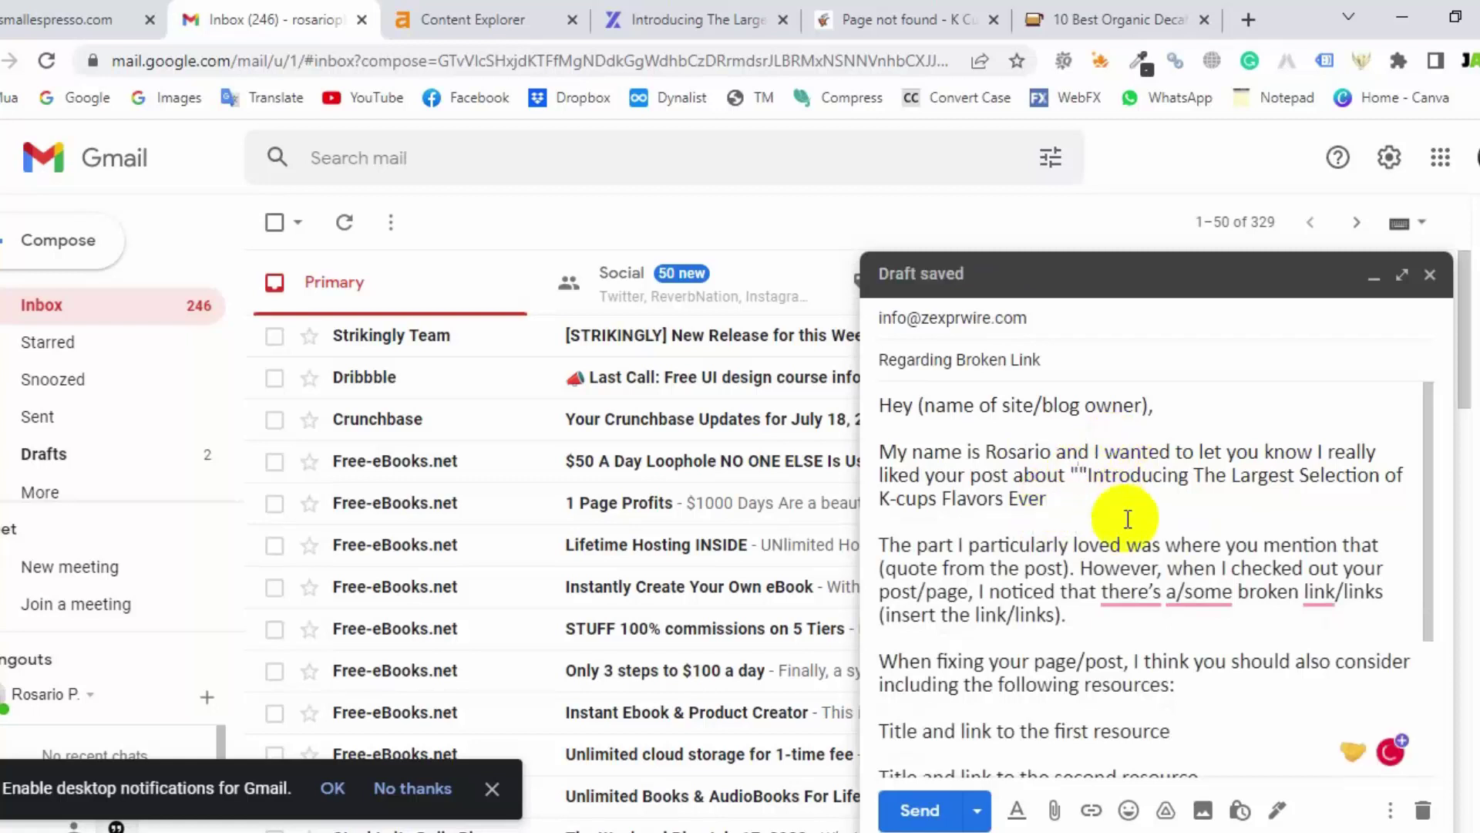
pyautogui.press('BackSpace')
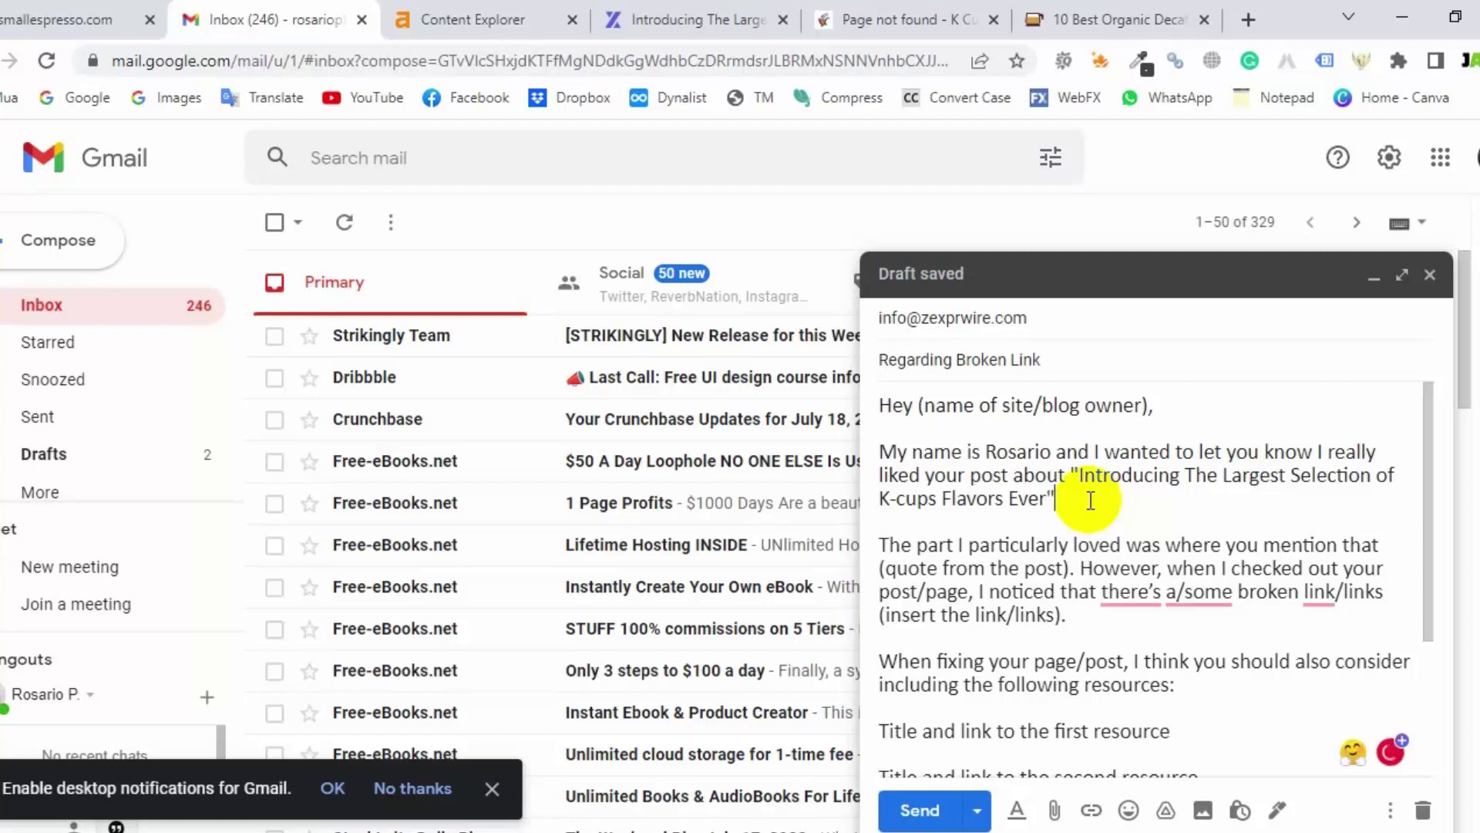
pyautogui.click(1091, 500)
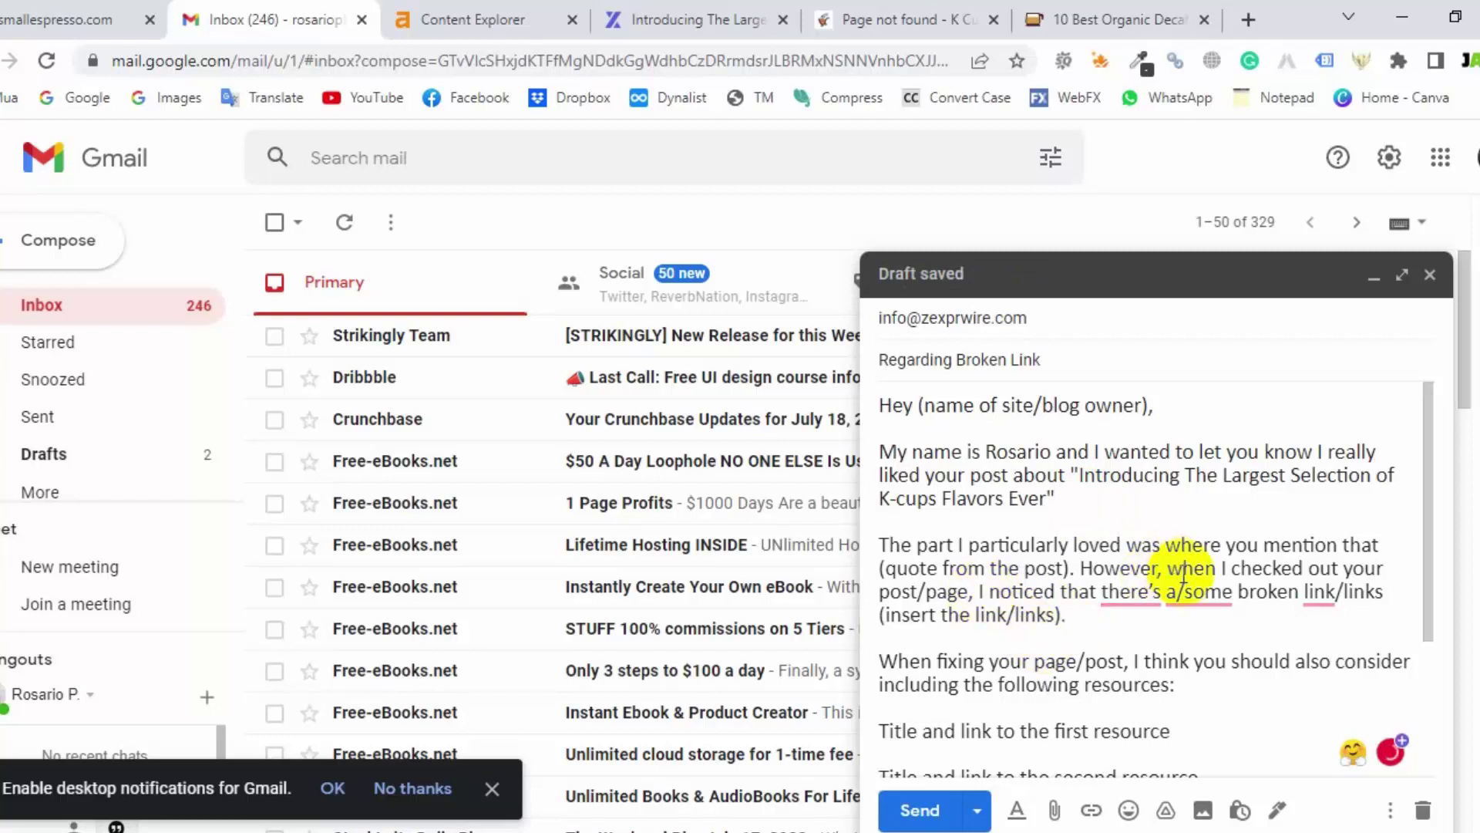
# - Examine the opening paragraphs of the Zex PR Wire press release for a passage to quote in place of "(quote from the post)"
pyautogui.scroll(-2, 1184, 571)
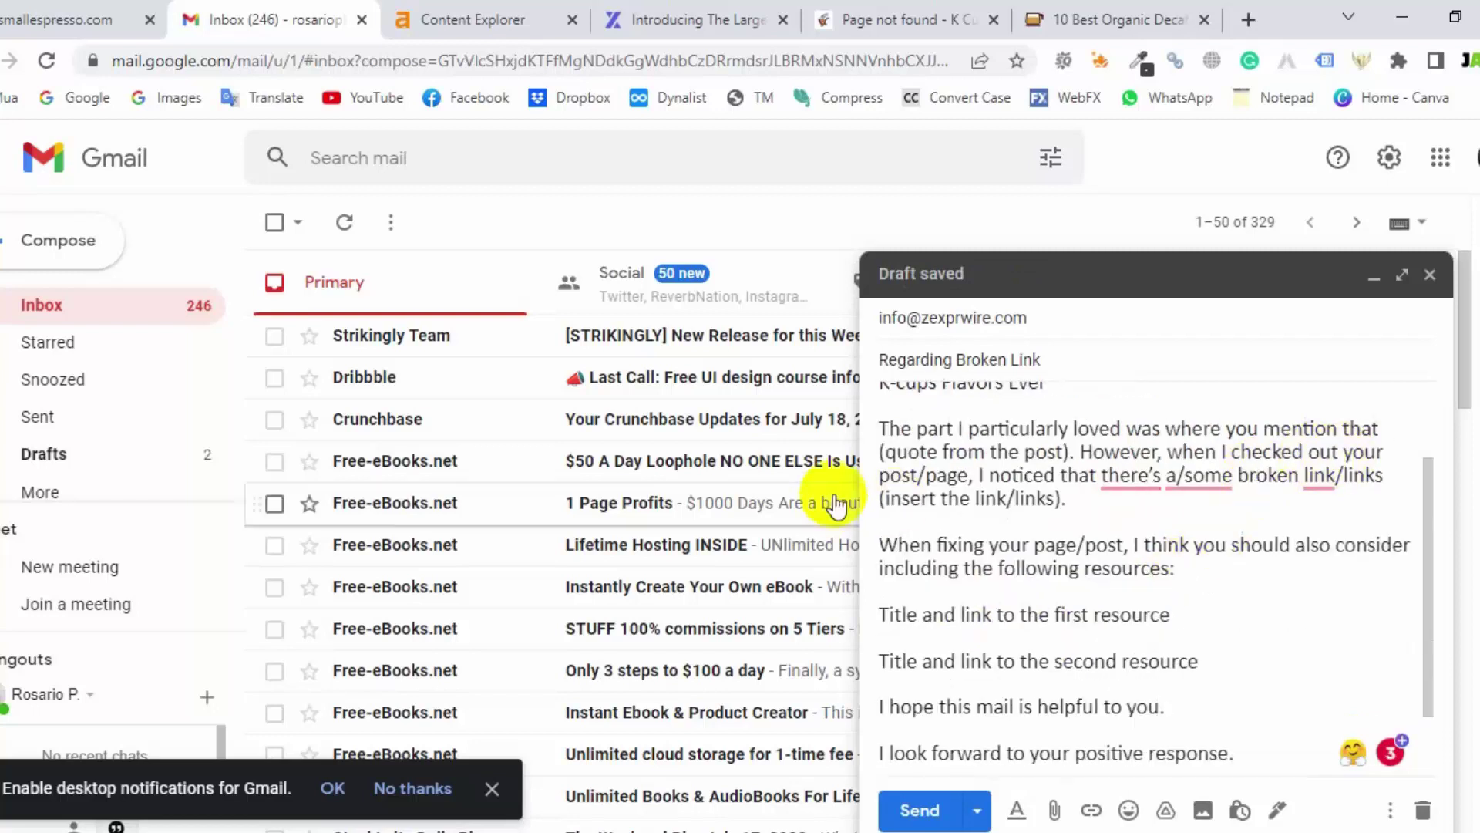
pyautogui.moveTo(1070, 453); pyautogui.dragTo(879, 454)
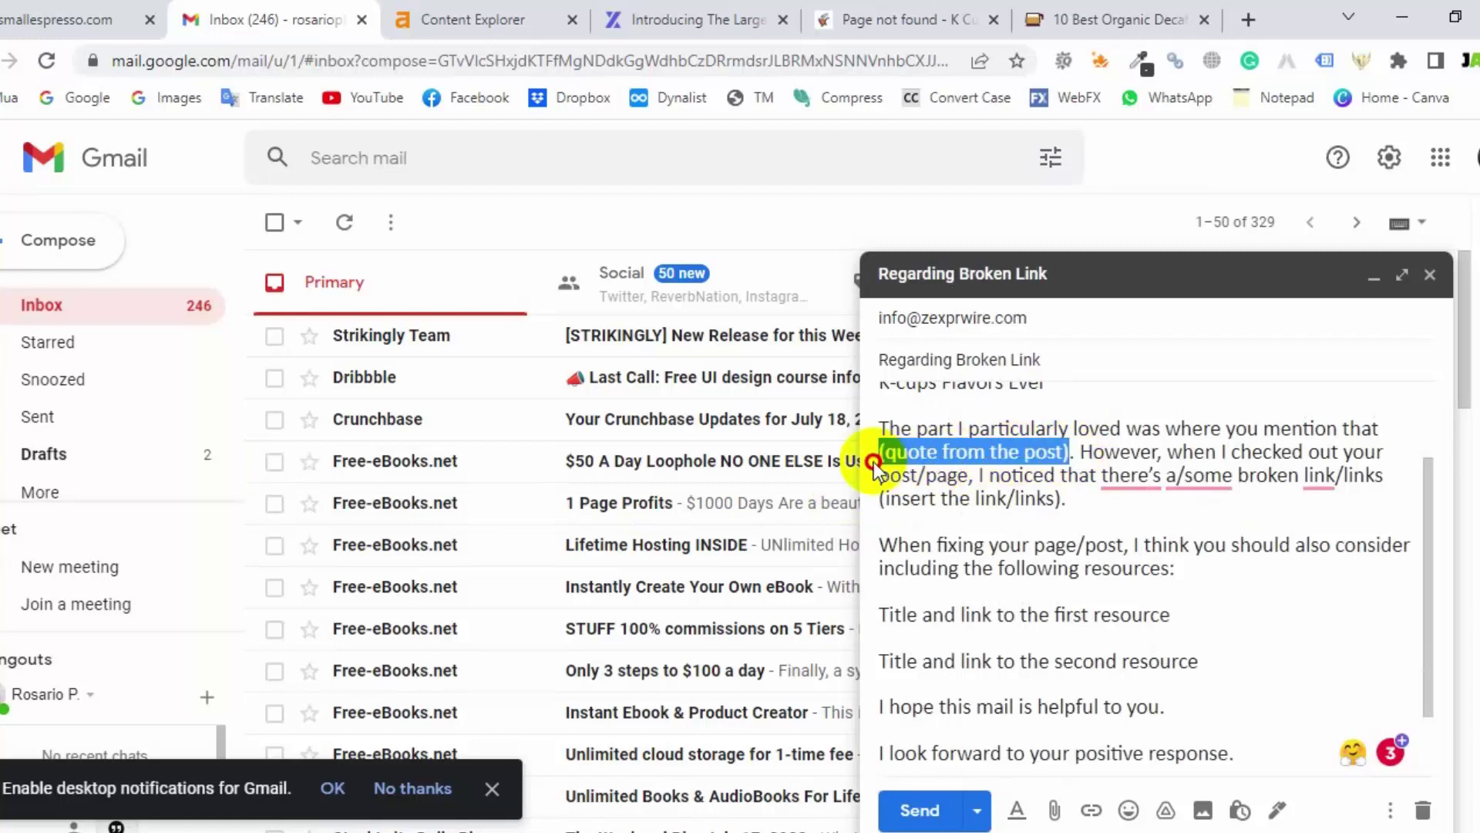
pyautogui.click(688, 11)
pyautogui.scroll(-5, 931, 620)
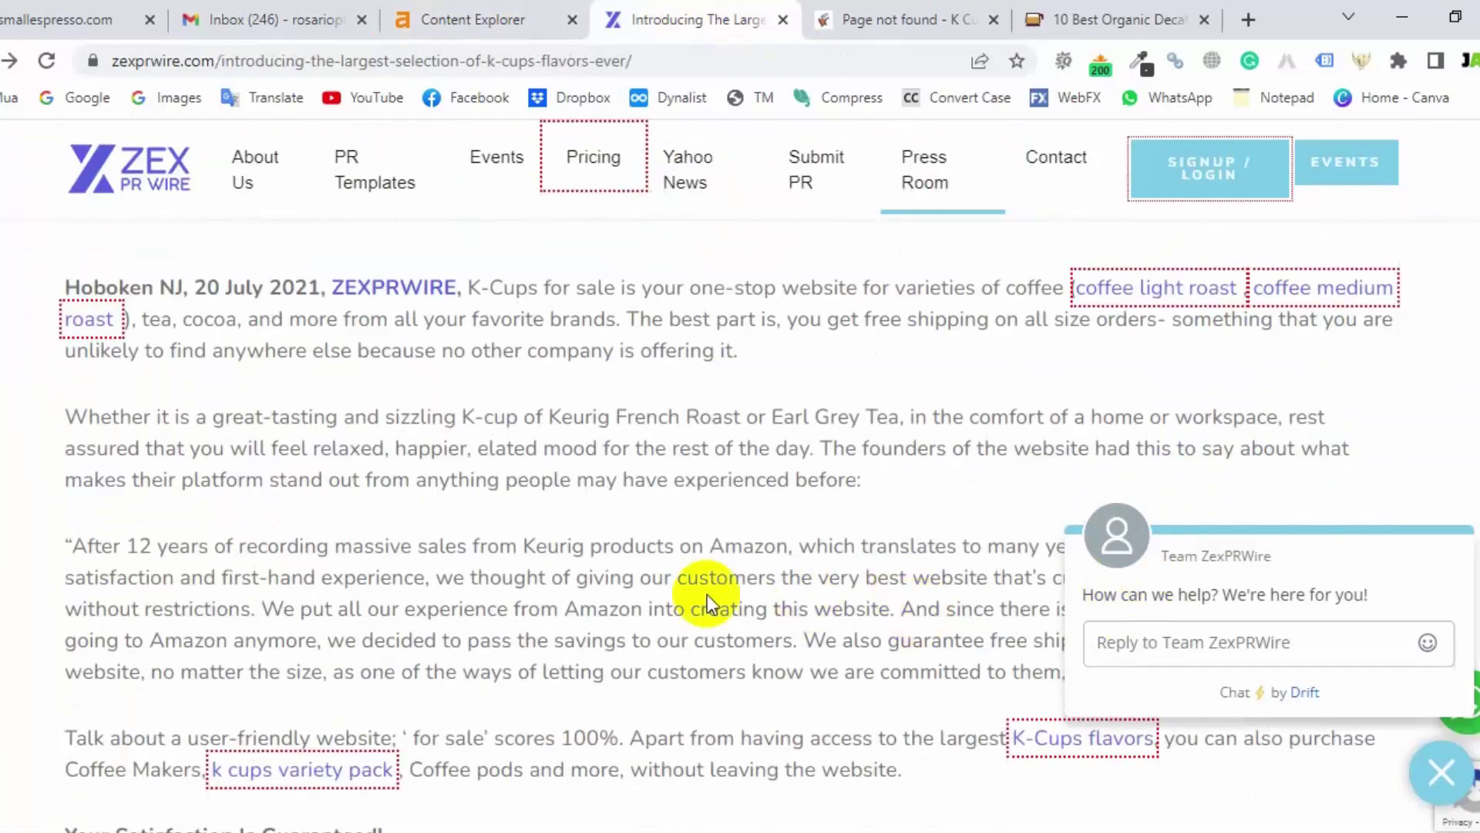
pyautogui.scroll(-1, 706, 595)
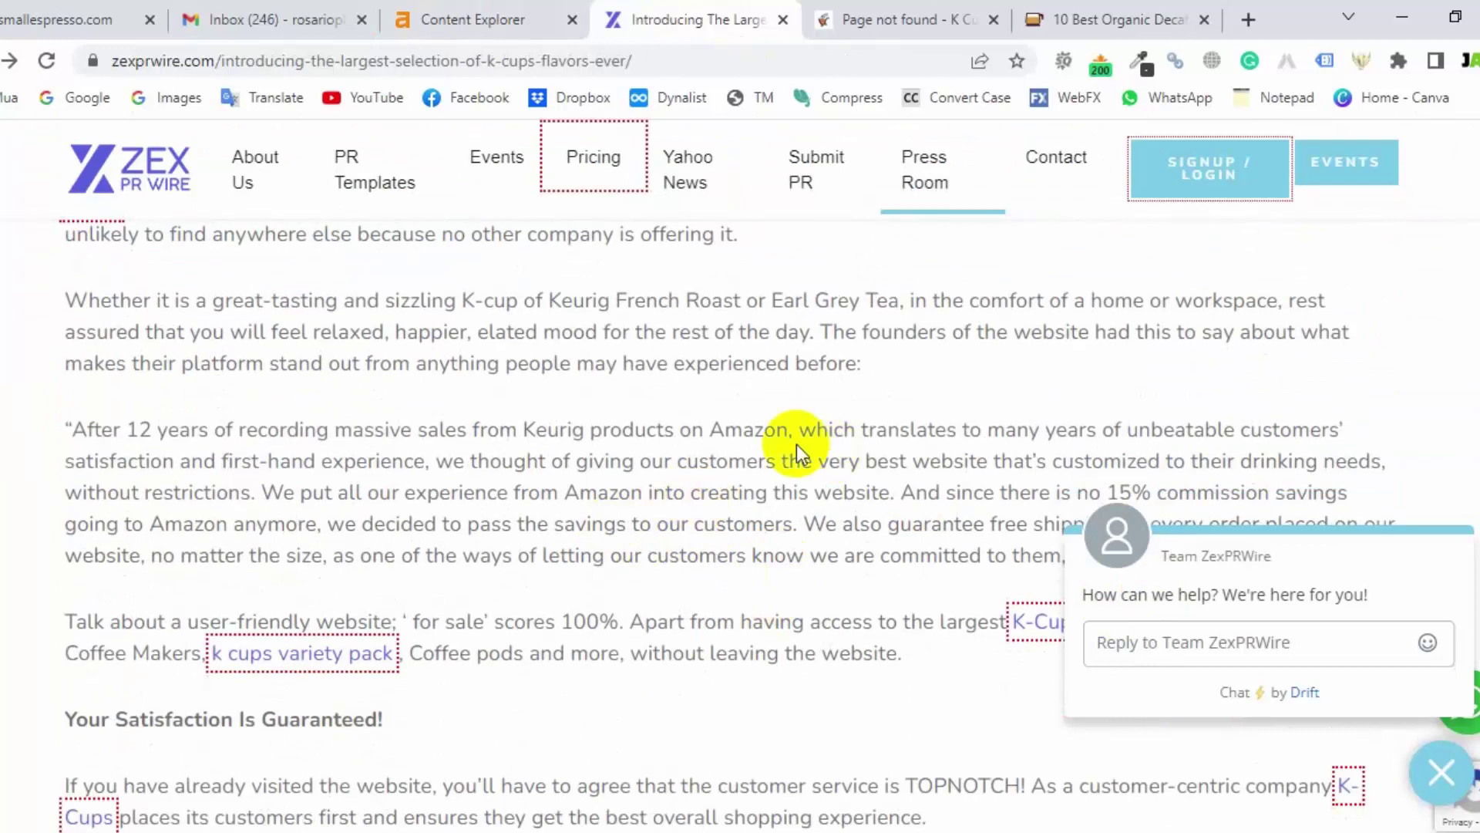
pyautogui.scroll(1, 876, 403)
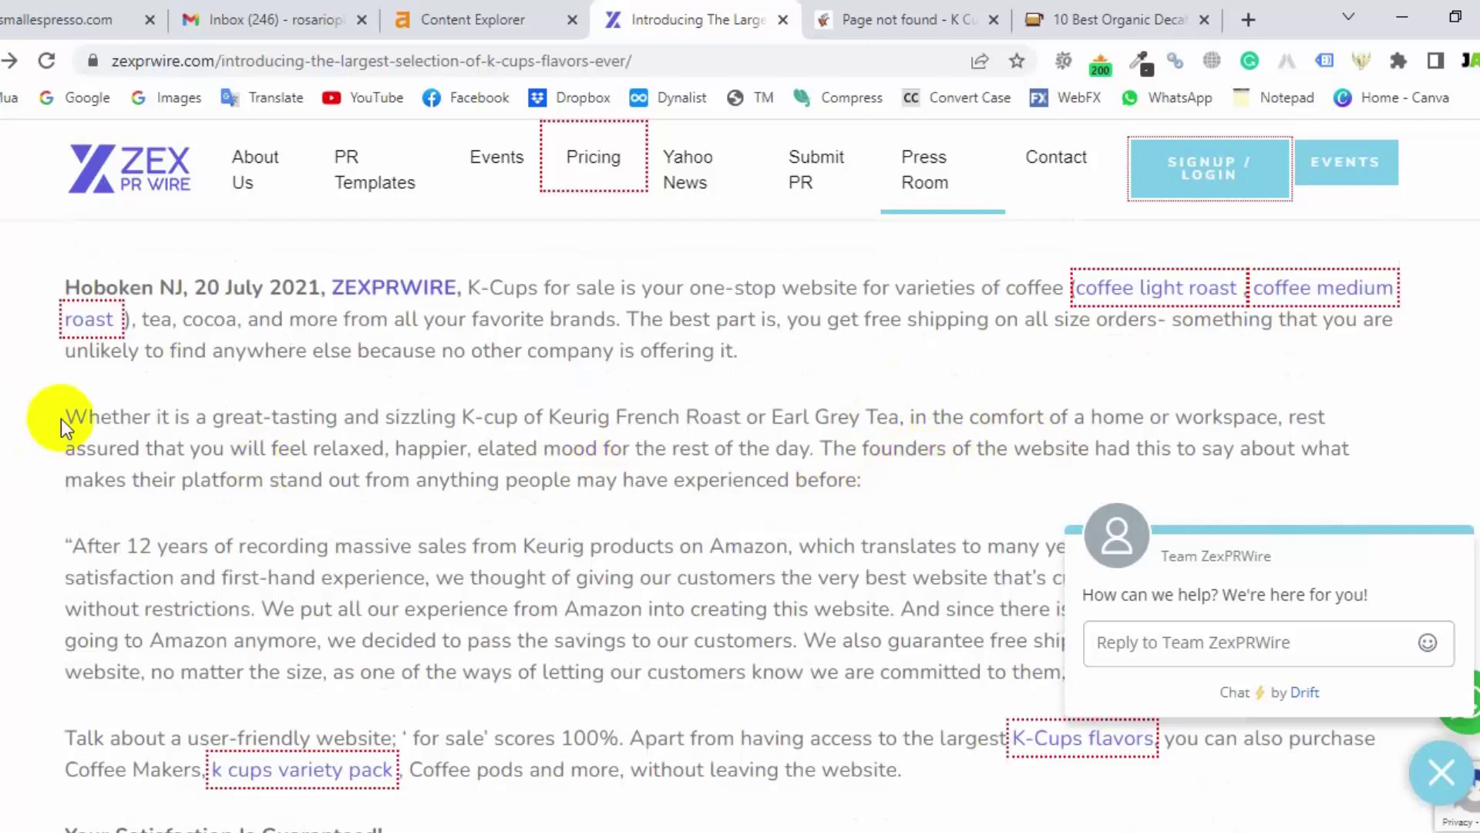
pyautogui.moveTo(903, 416); pyautogui.dragTo(66, 422)
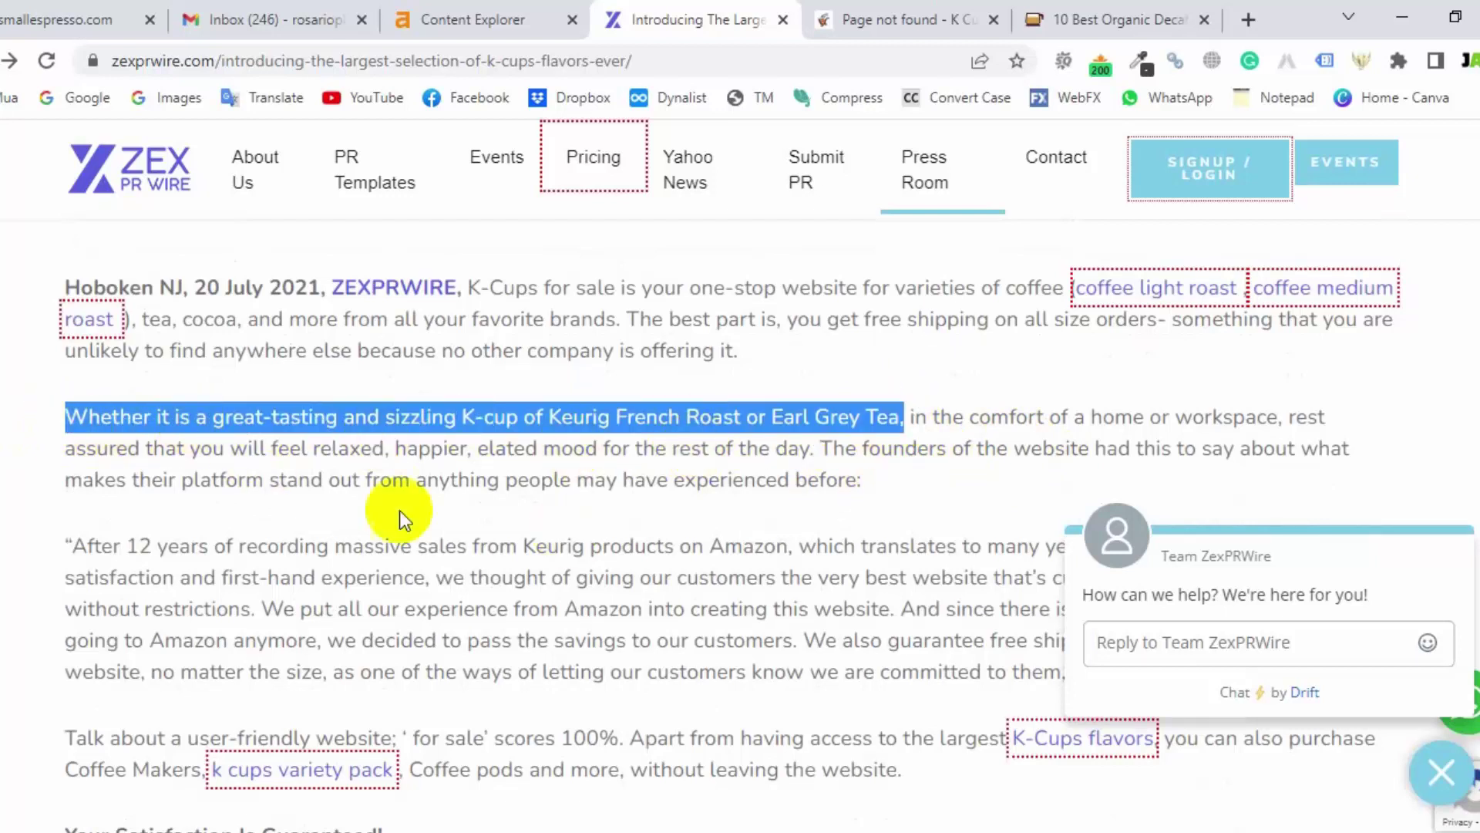
pyautogui.click(417, 478)
pyautogui.scroll(4, 918, 479)
pyautogui.scroll(-5, 918, 479)
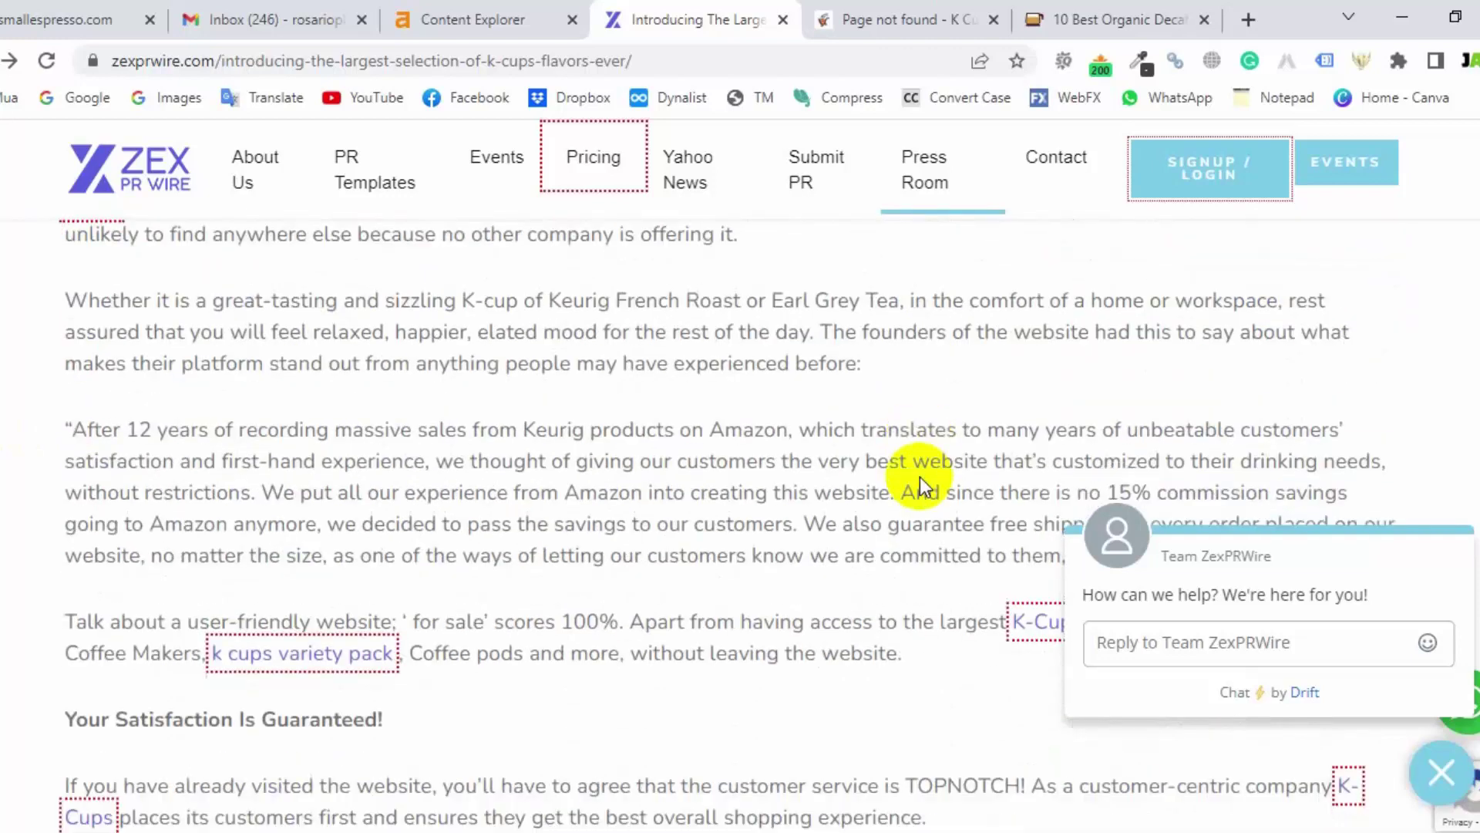
# - Copy the press release sentence from "Whether it is a great-tasting" to "the rest of the day." and return to the Gmail draft
pyautogui.moveTo(813, 333); pyautogui.dragTo(44, 303)
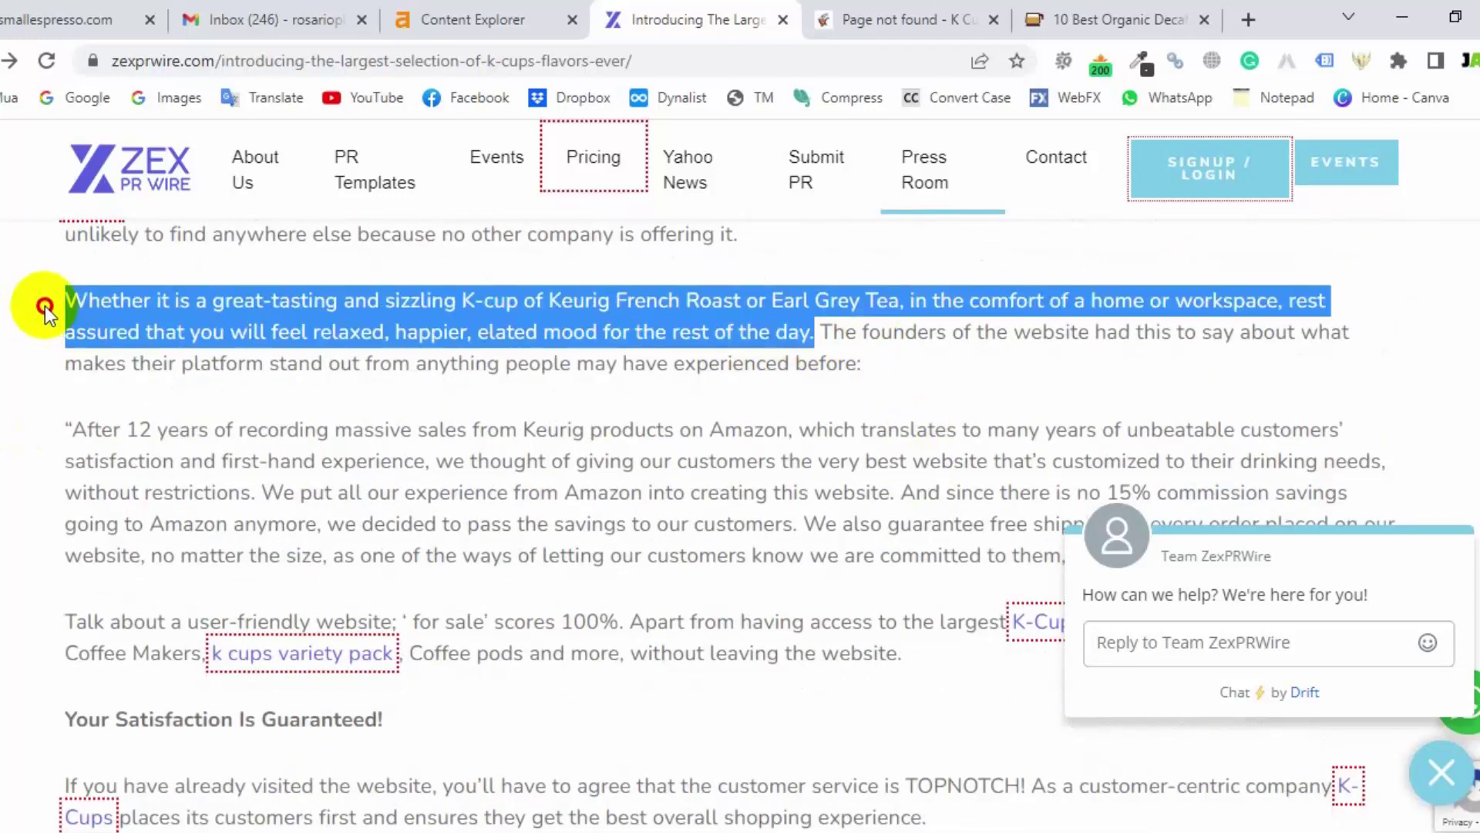
pyautogui.rightClick(448, 309)
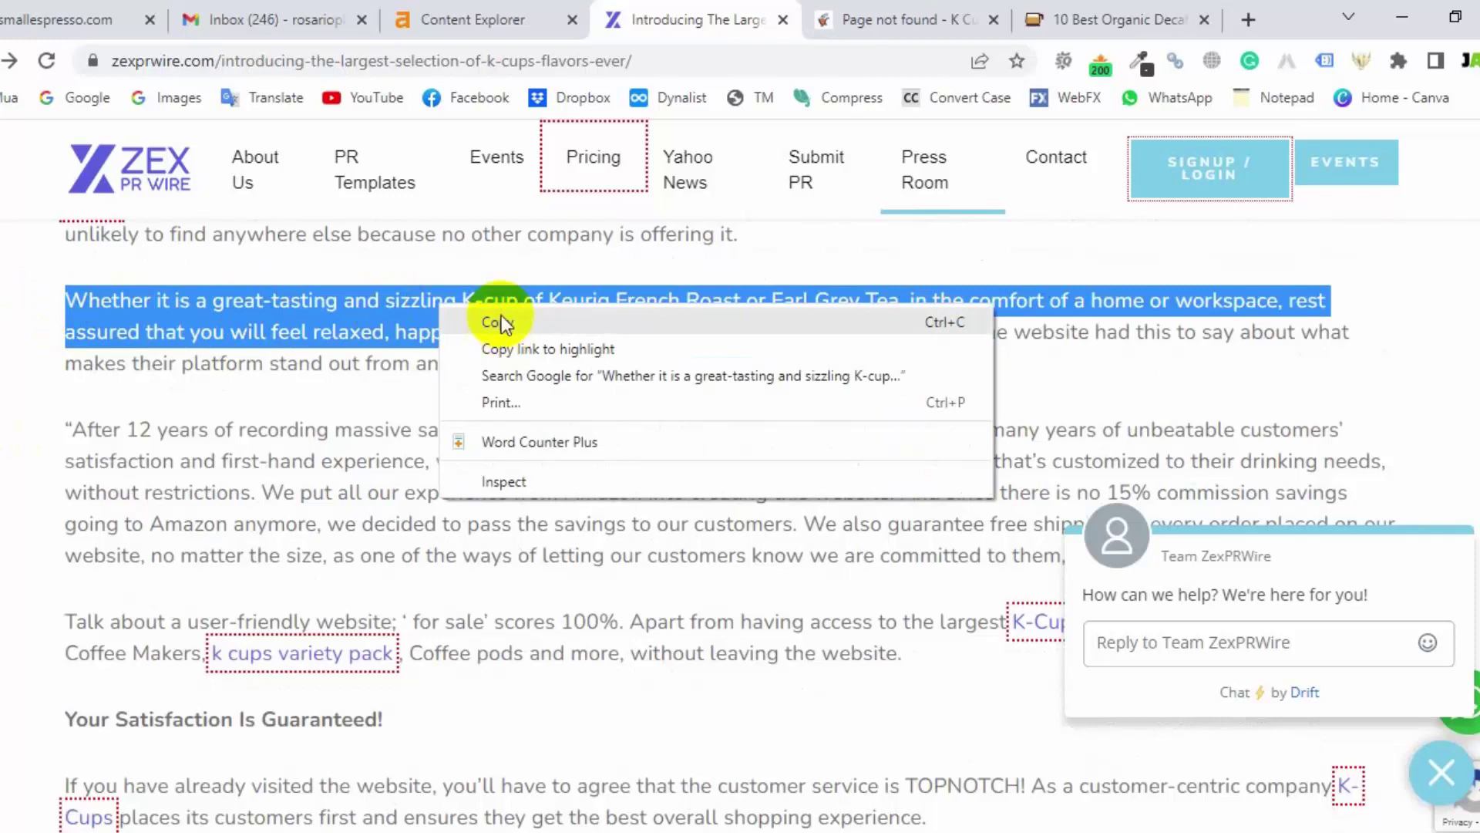
pyautogui.click(500, 318)
pyautogui.click(462, 20)
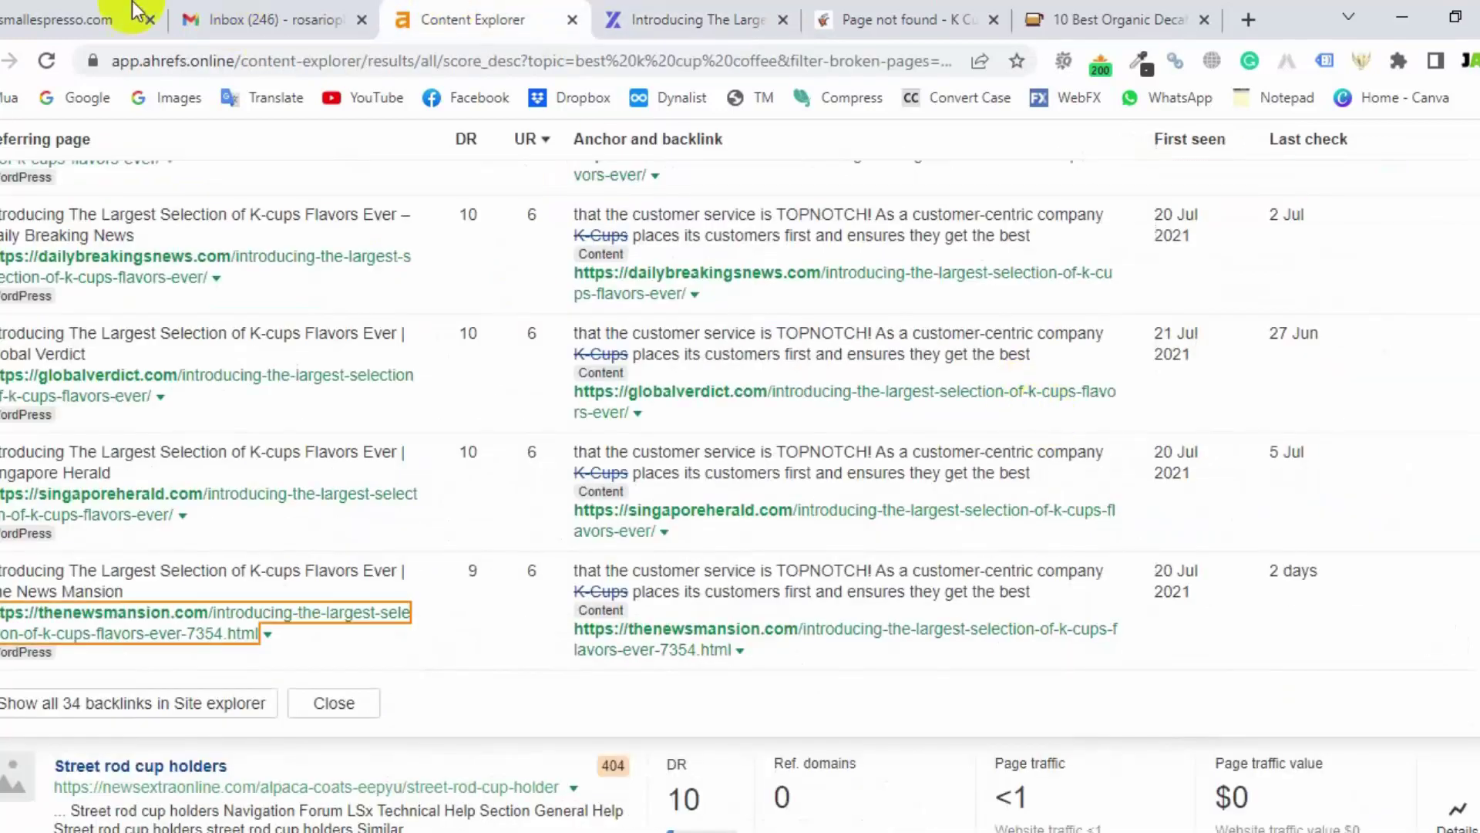
pyautogui.click(251, 17)
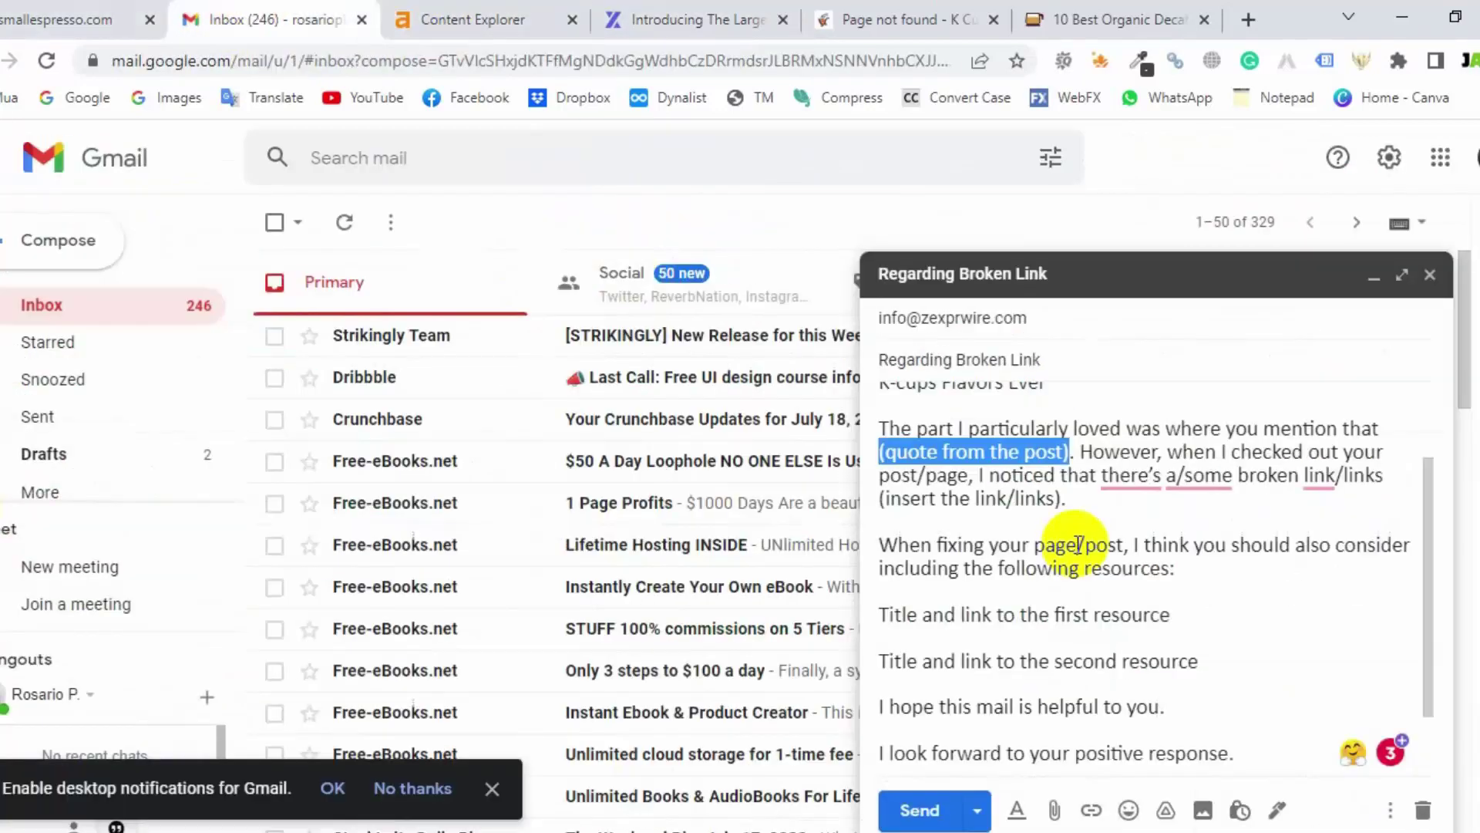
pyautogui.click(1136, 543)
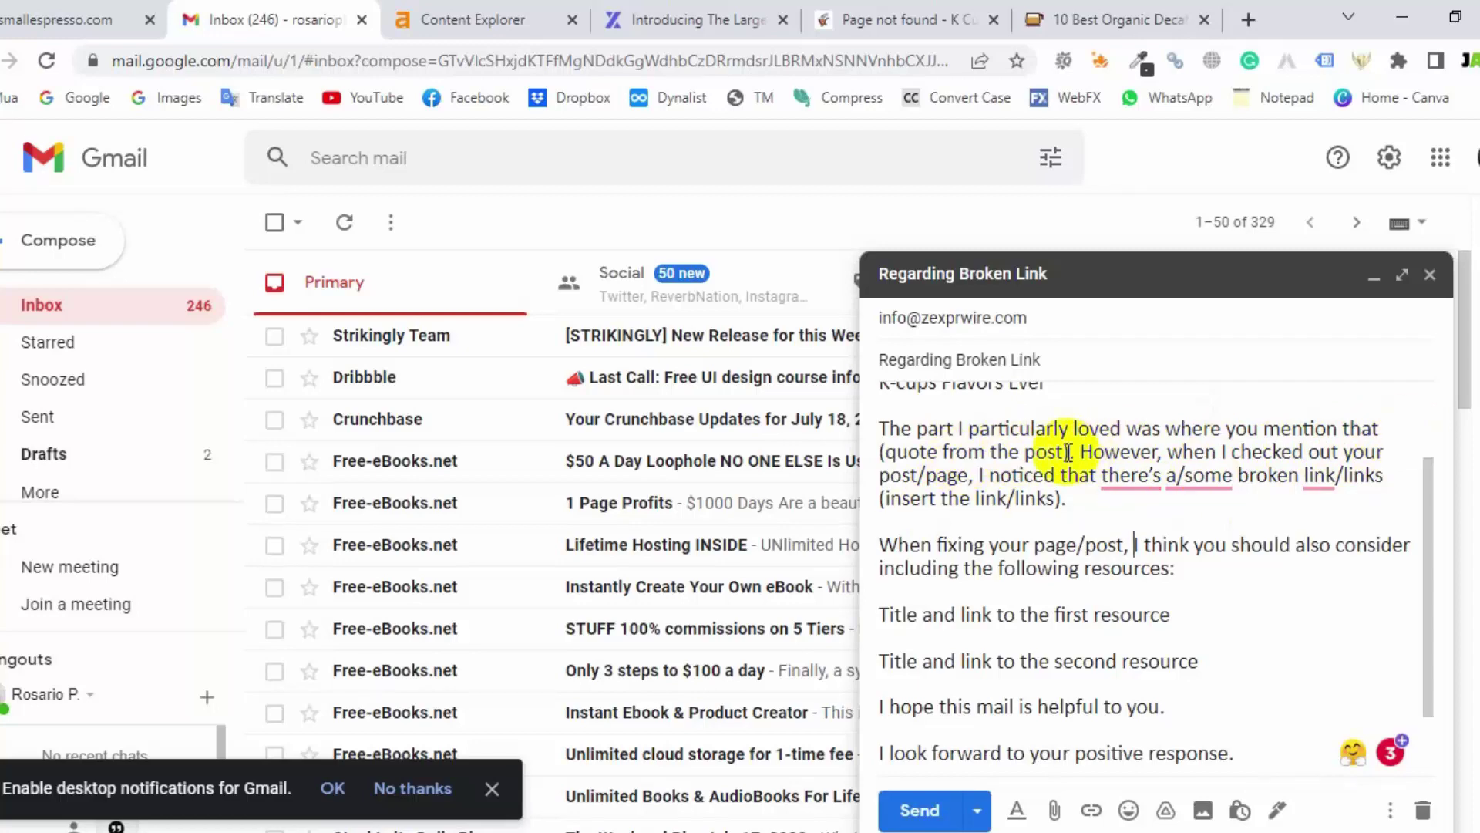
# - Copy the phrase "K-cup of Keurig French Roast or Earl Grey Tea" from the press release and return to the Gmail draft
pyautogui.click(463, 19)
pyautogui.click(670, 20)
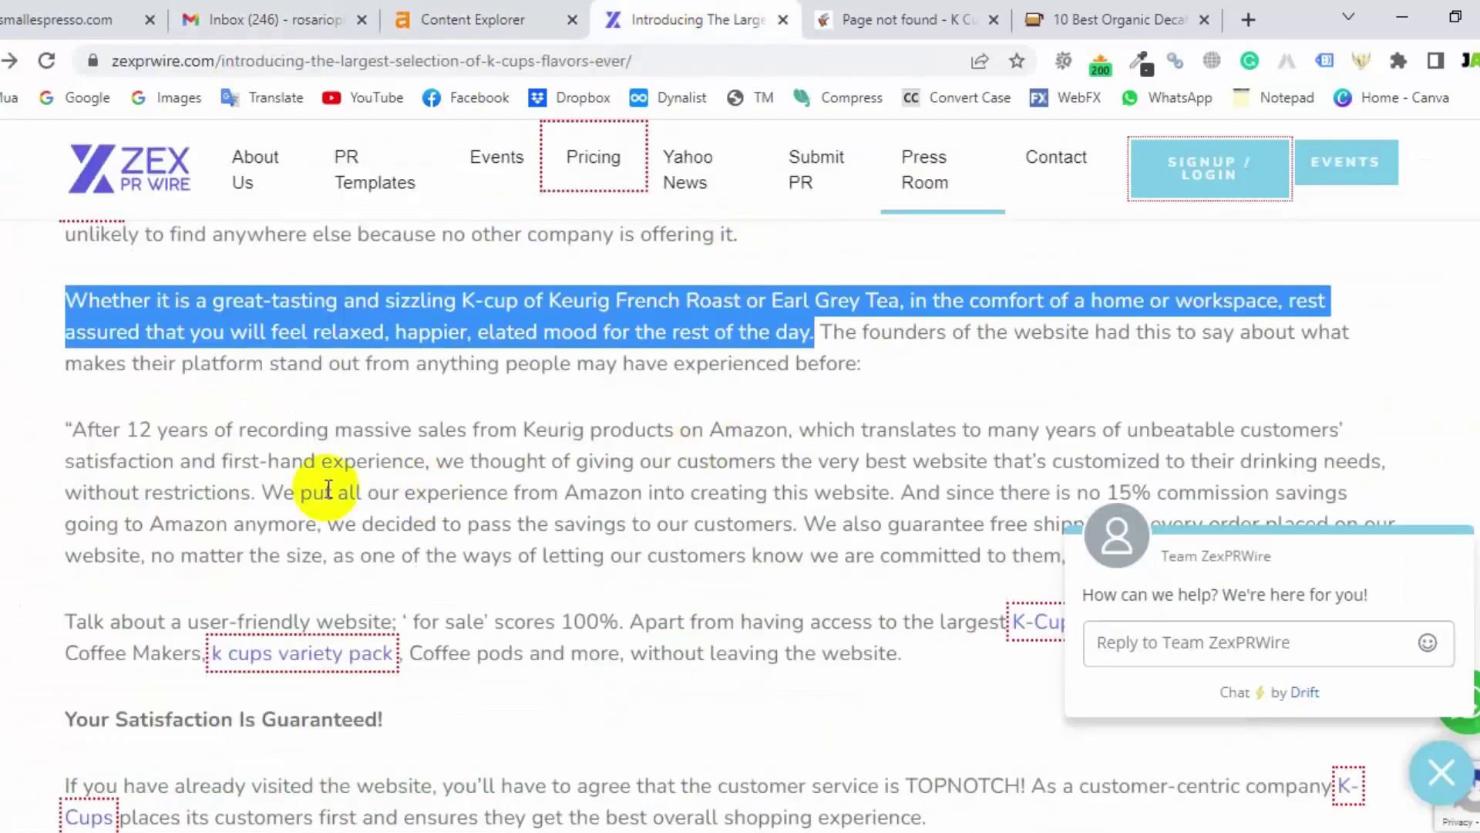
pyautogui.click(251, 455)
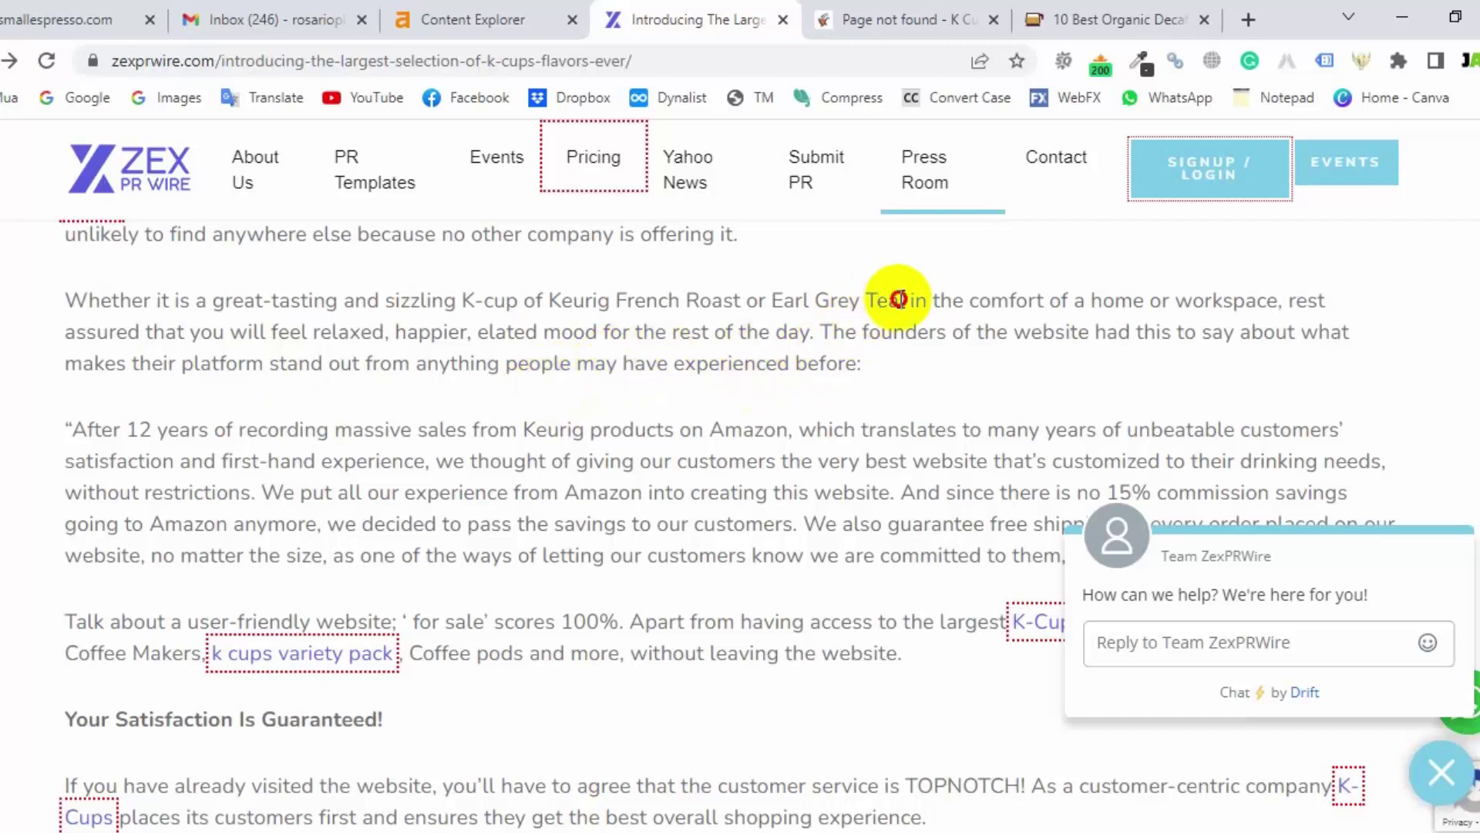
pyautogui.moveTo(899, 300); pyautogui.dragTo(463, 307)
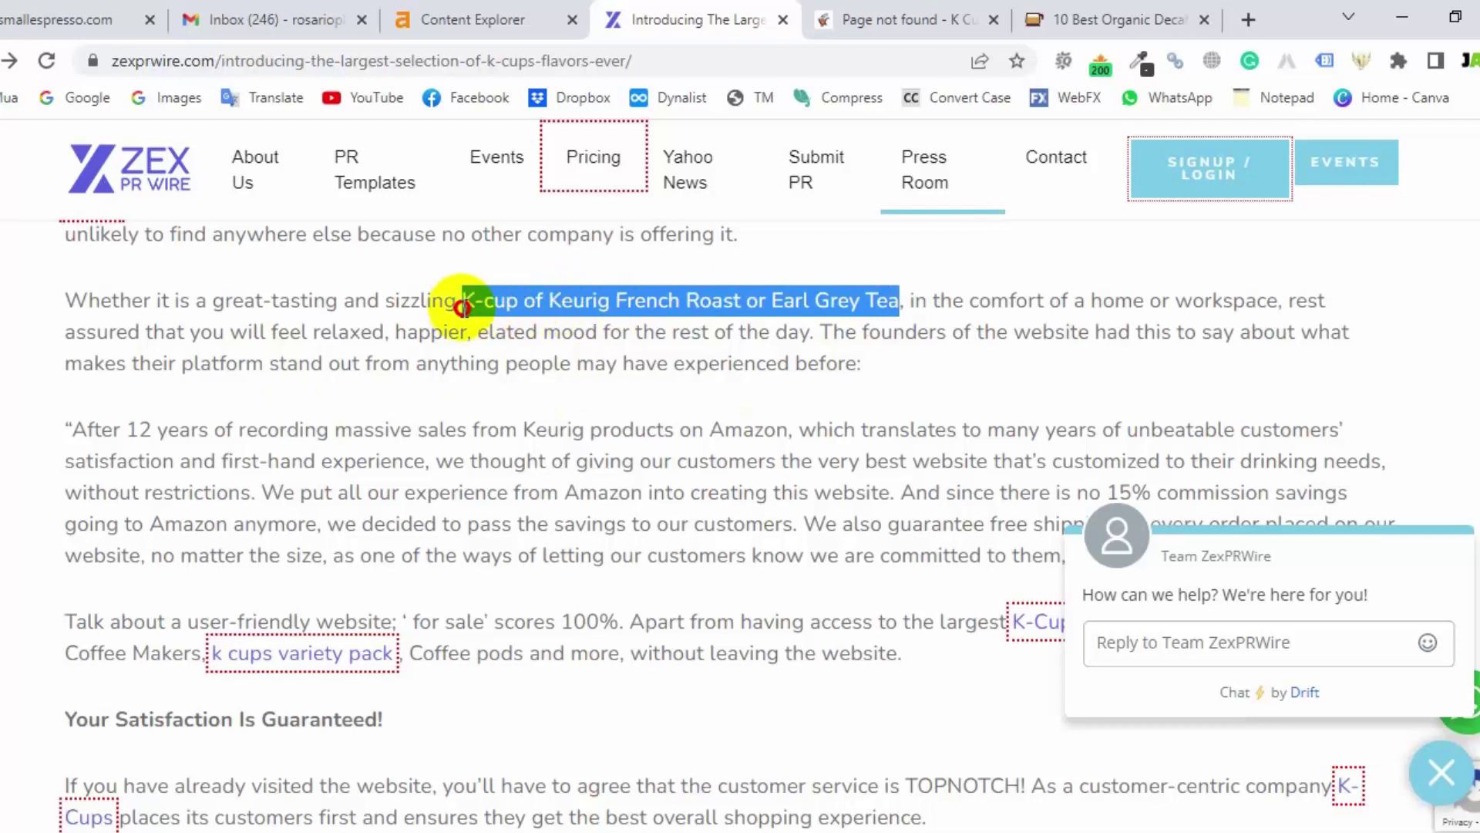
pyautogui.rightClick(539, 299)
pyautogui.click(571, 321)
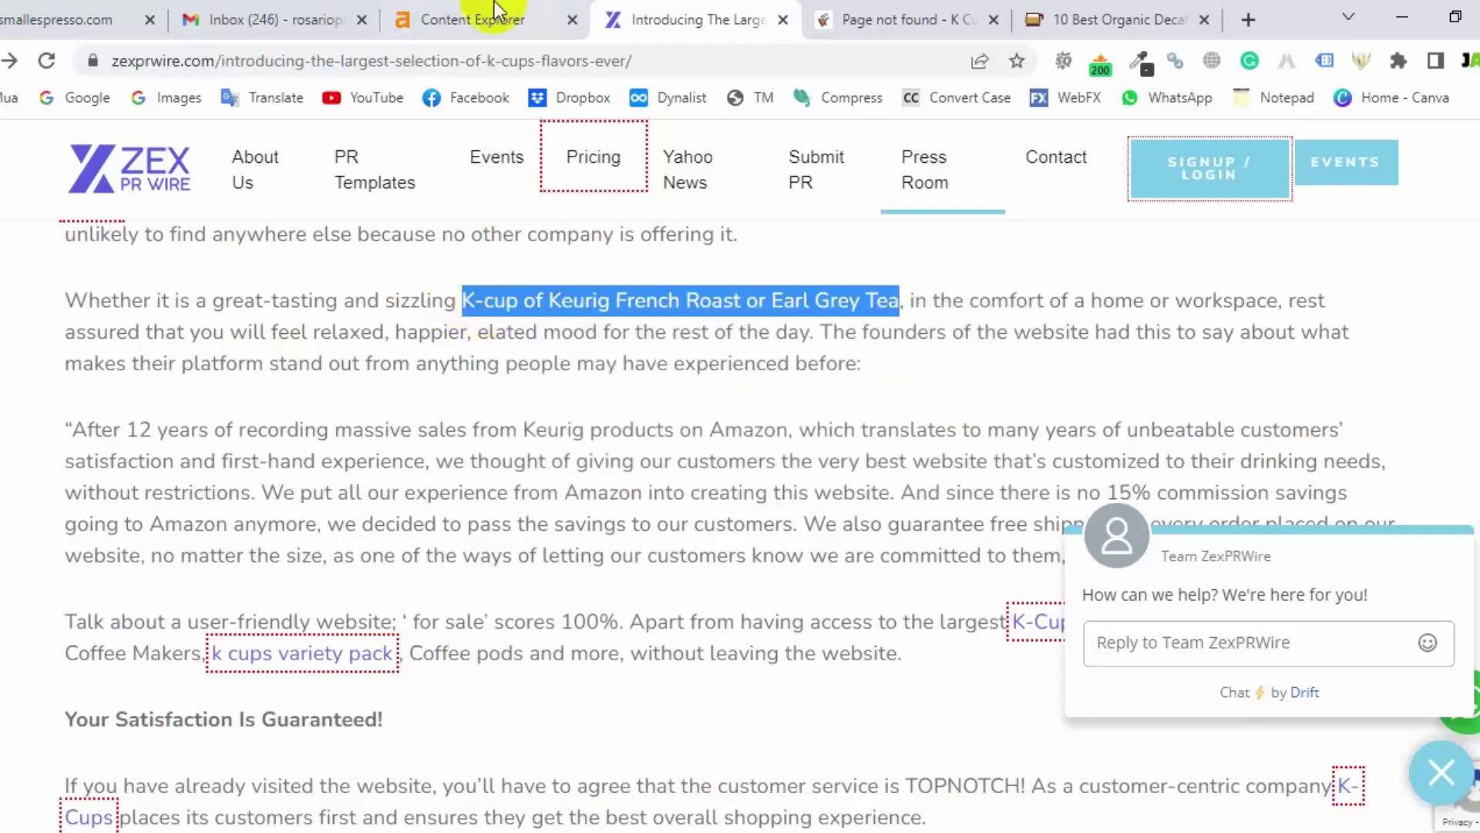
pyautogui.click(321, 3)
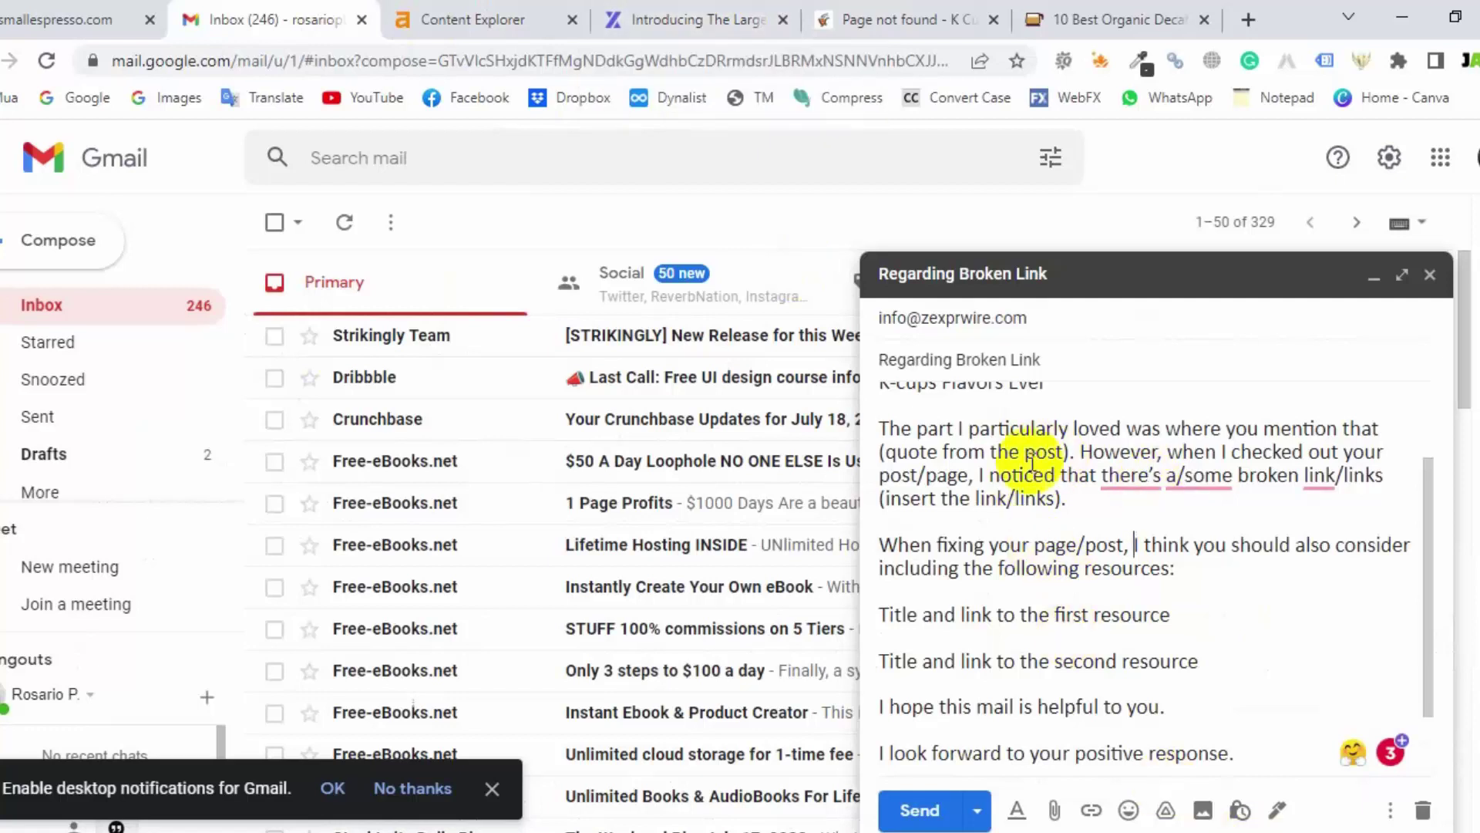
# - Replace "quote from the post" inside the parentheses with "K-cup of Keurig French Roast or Earl Grey Tea" as unformatted text
pyautogui.moveTo(1061, 452); pyautogui.dragTo(886, 453)
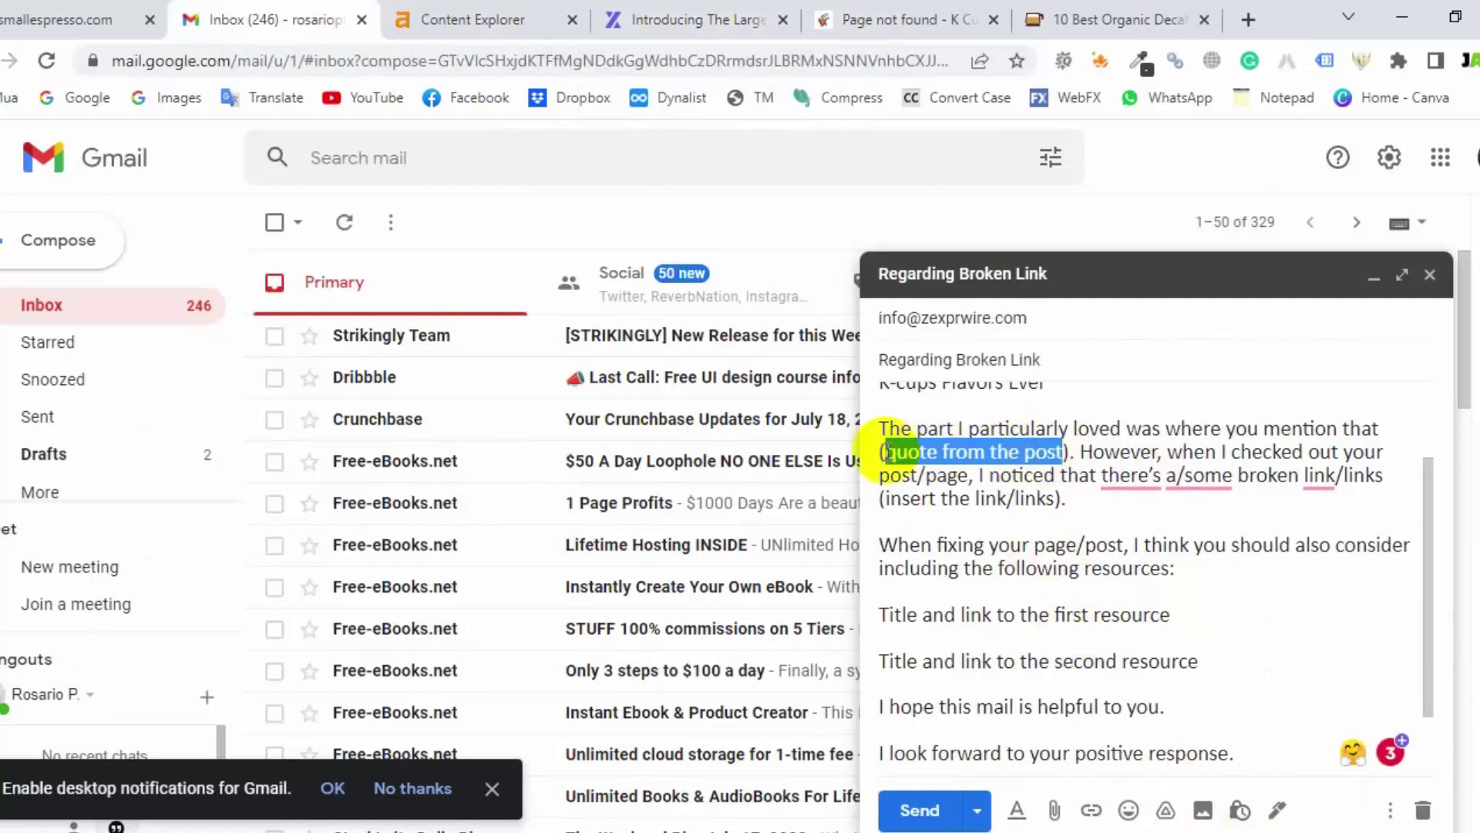
pyautogui.press('BackSpace')
pyautogui.hotkey('ctrl', 'v')
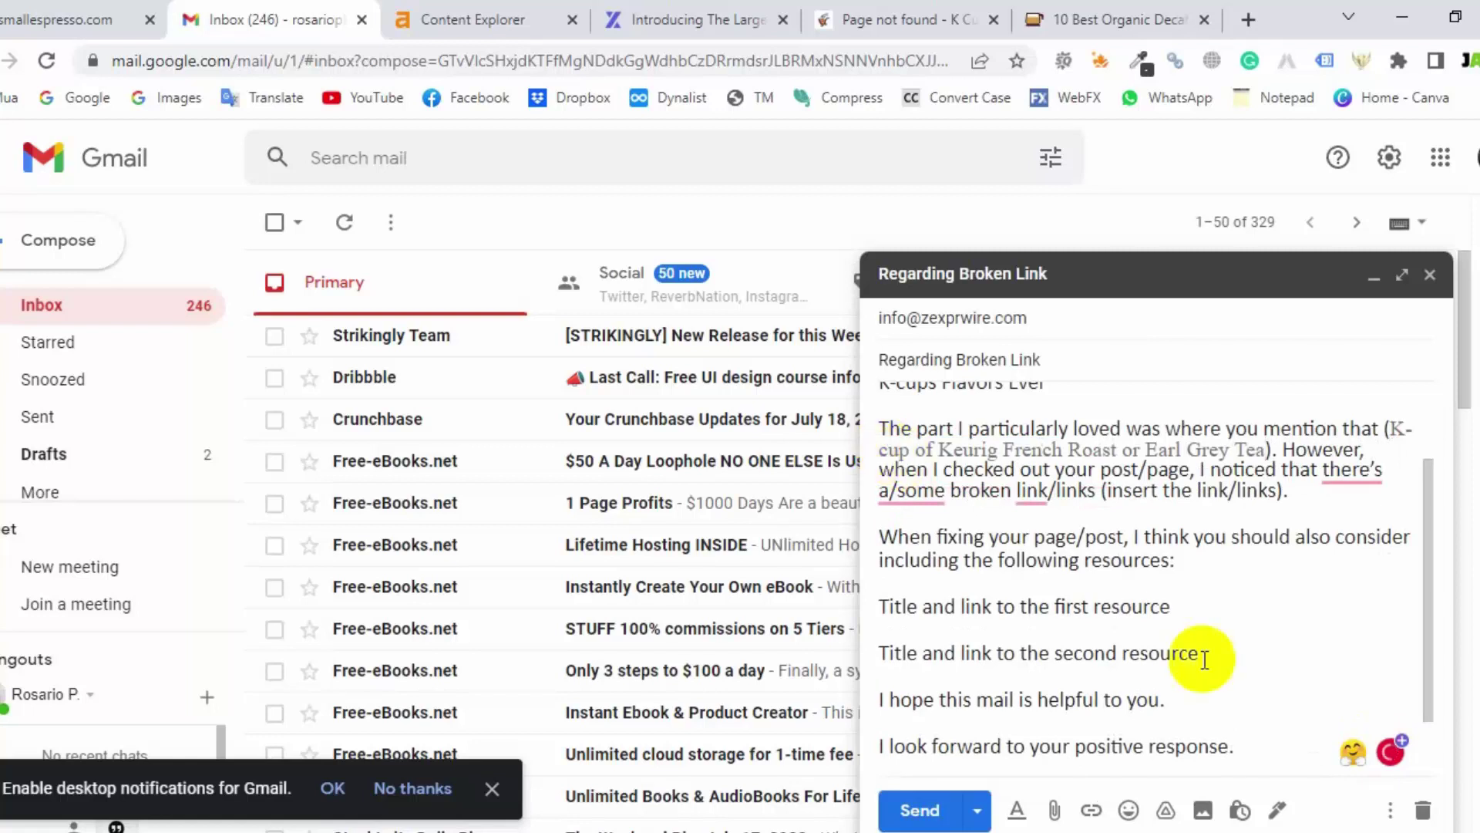
pyautogui.hotkey('ctrl', 'z')
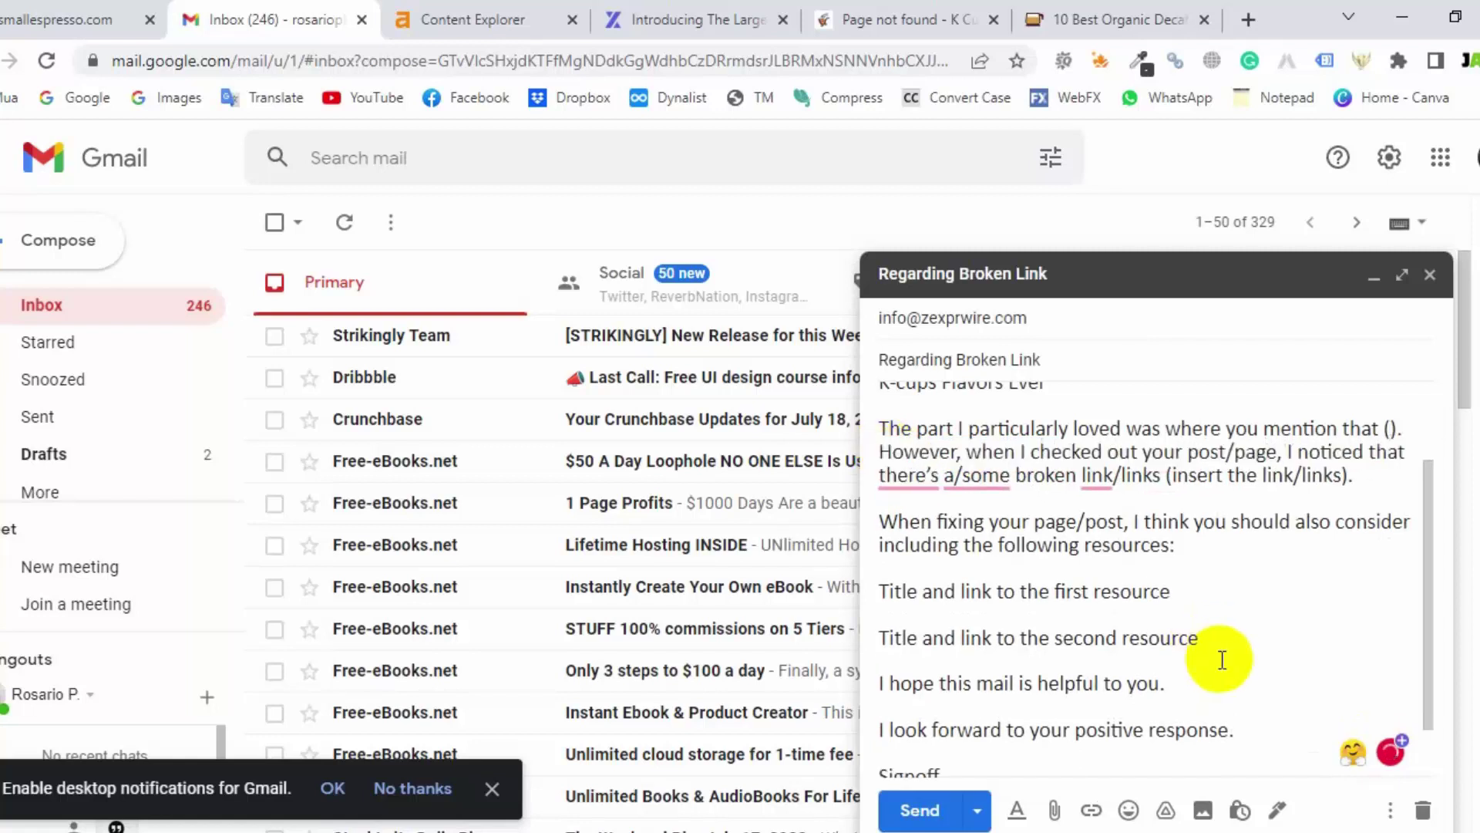
pyautogui.hotkey('ctrl', 'shift', 'v')
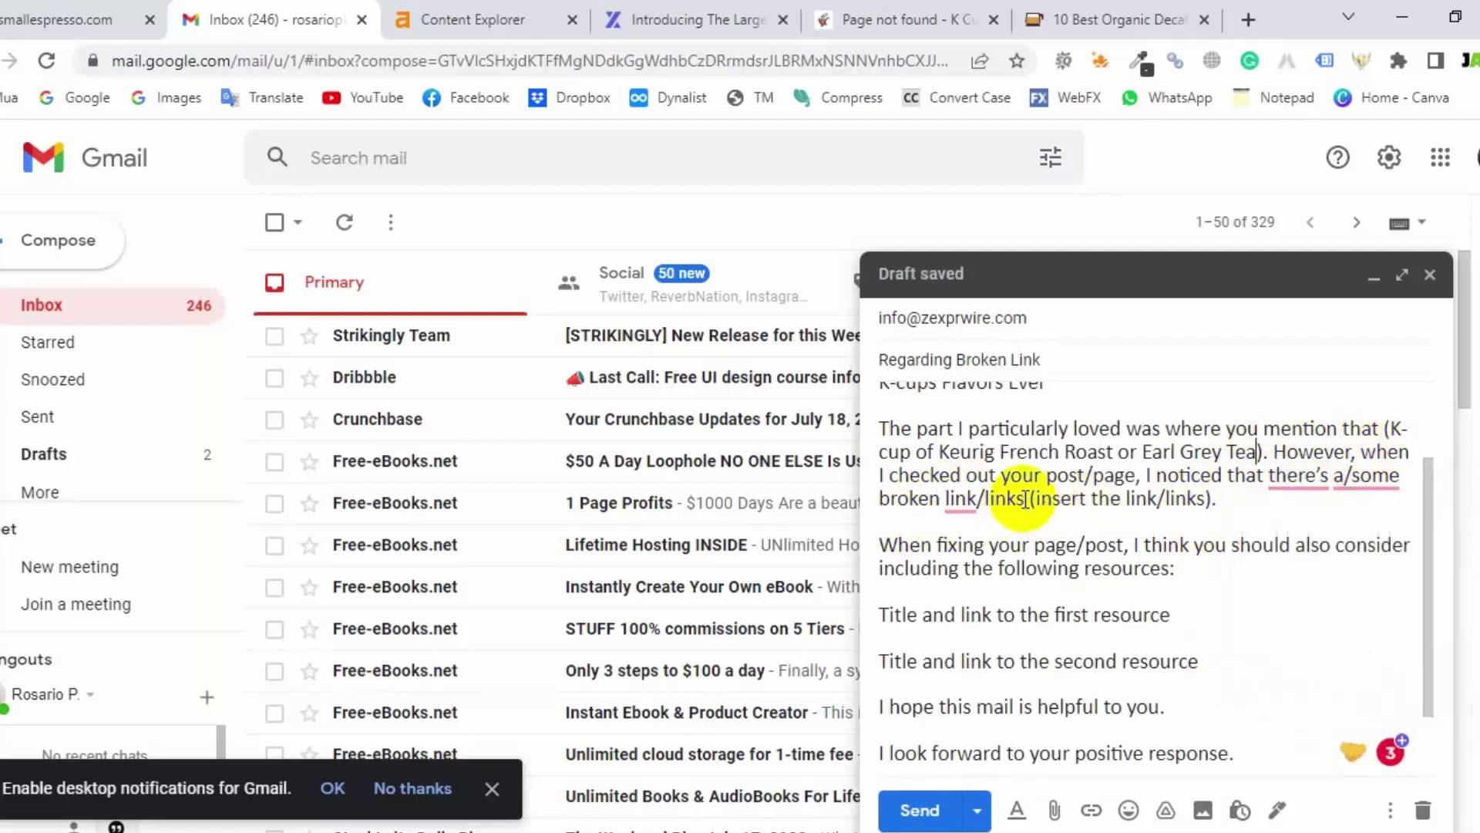
# - Delete the alternatives "/page", "/some" and "/links" so the sentence reads "your post, I noticed that there's a broken link"
pyautogui.moveTo(1088, 474); pyautogui.dragTo(1131, 473)
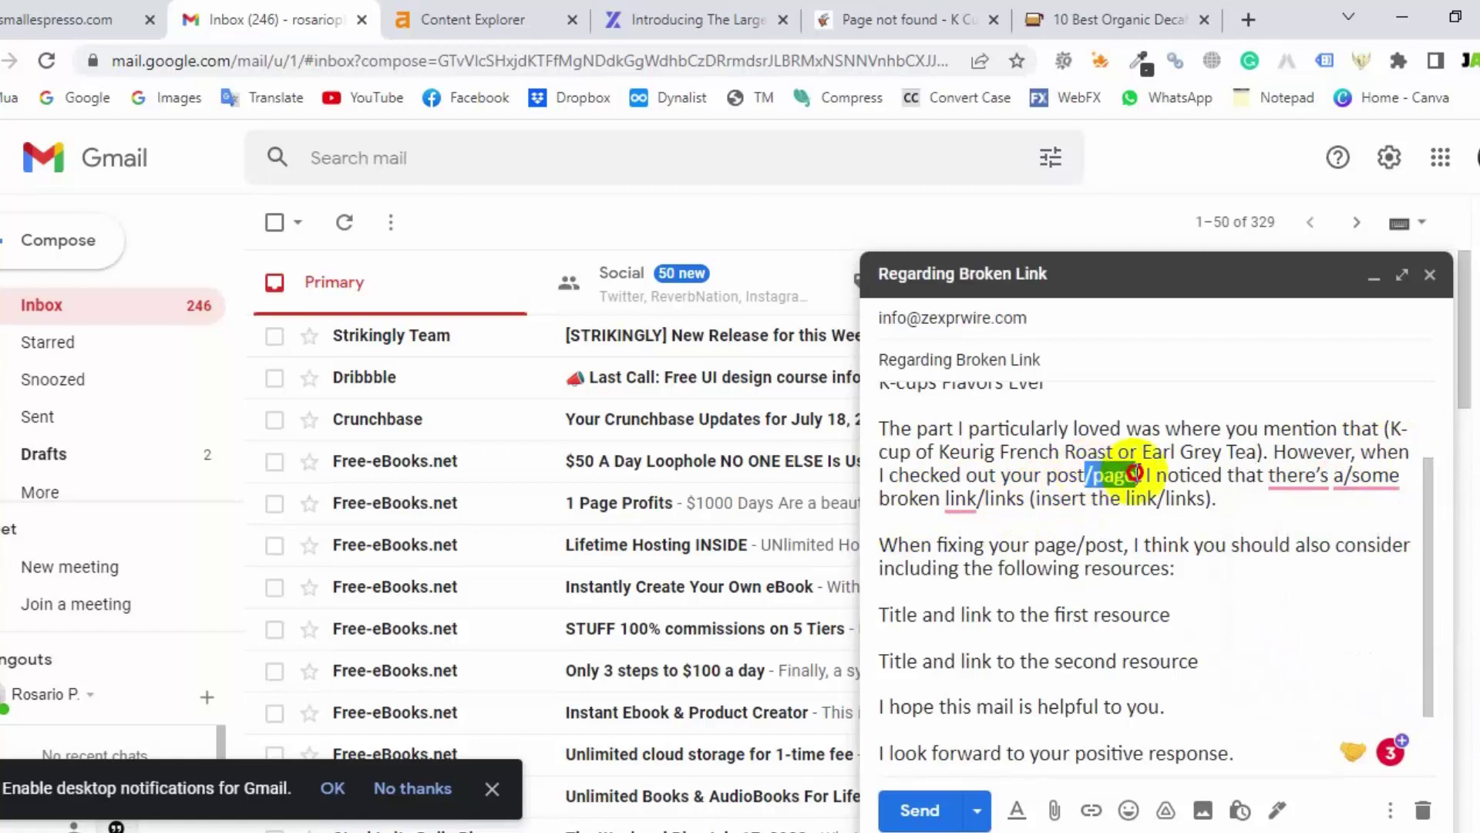
pyautogui.press('BackSpace')
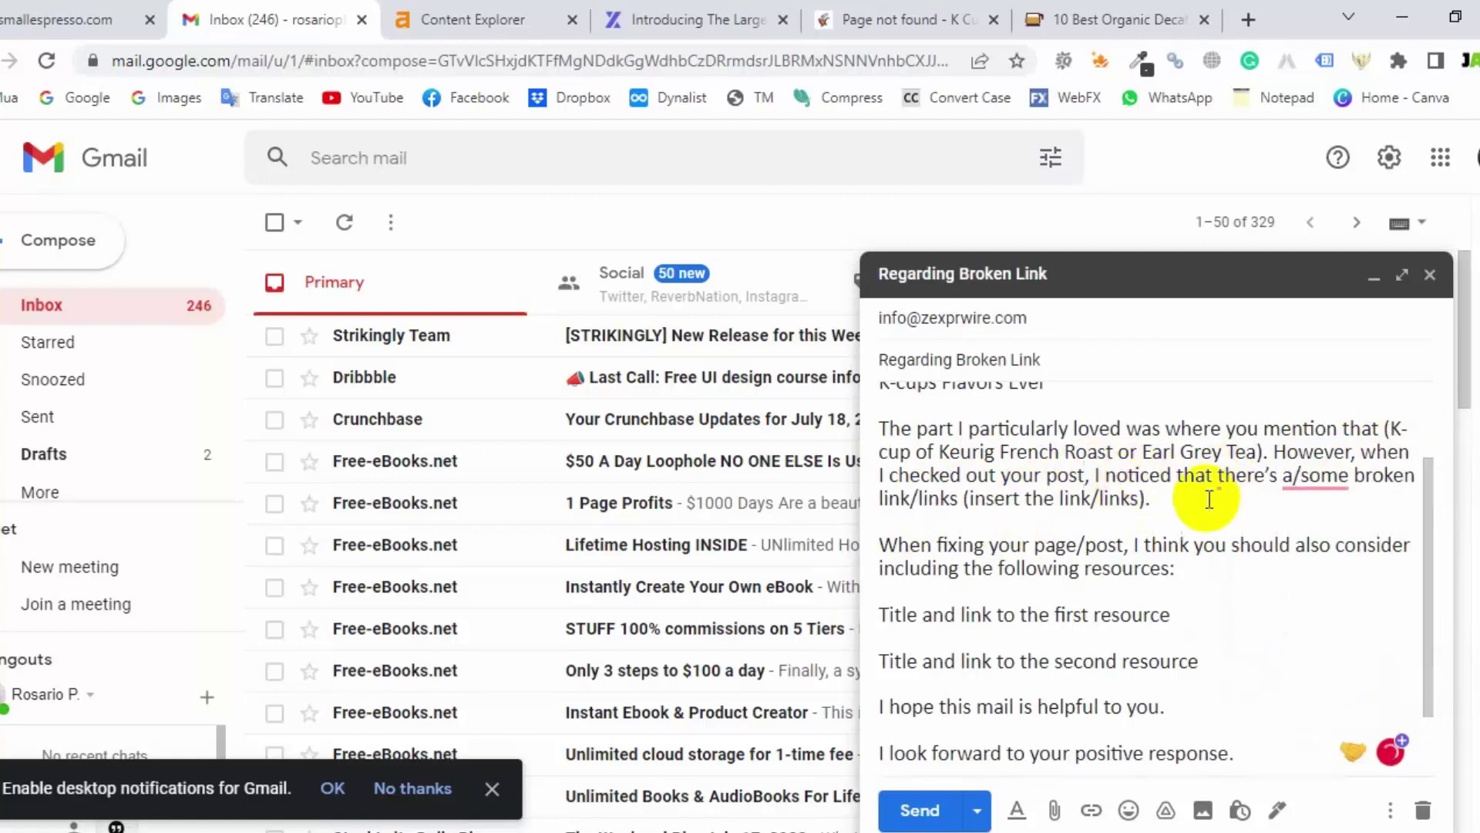
pyautogui.moveTo(1267, 512)
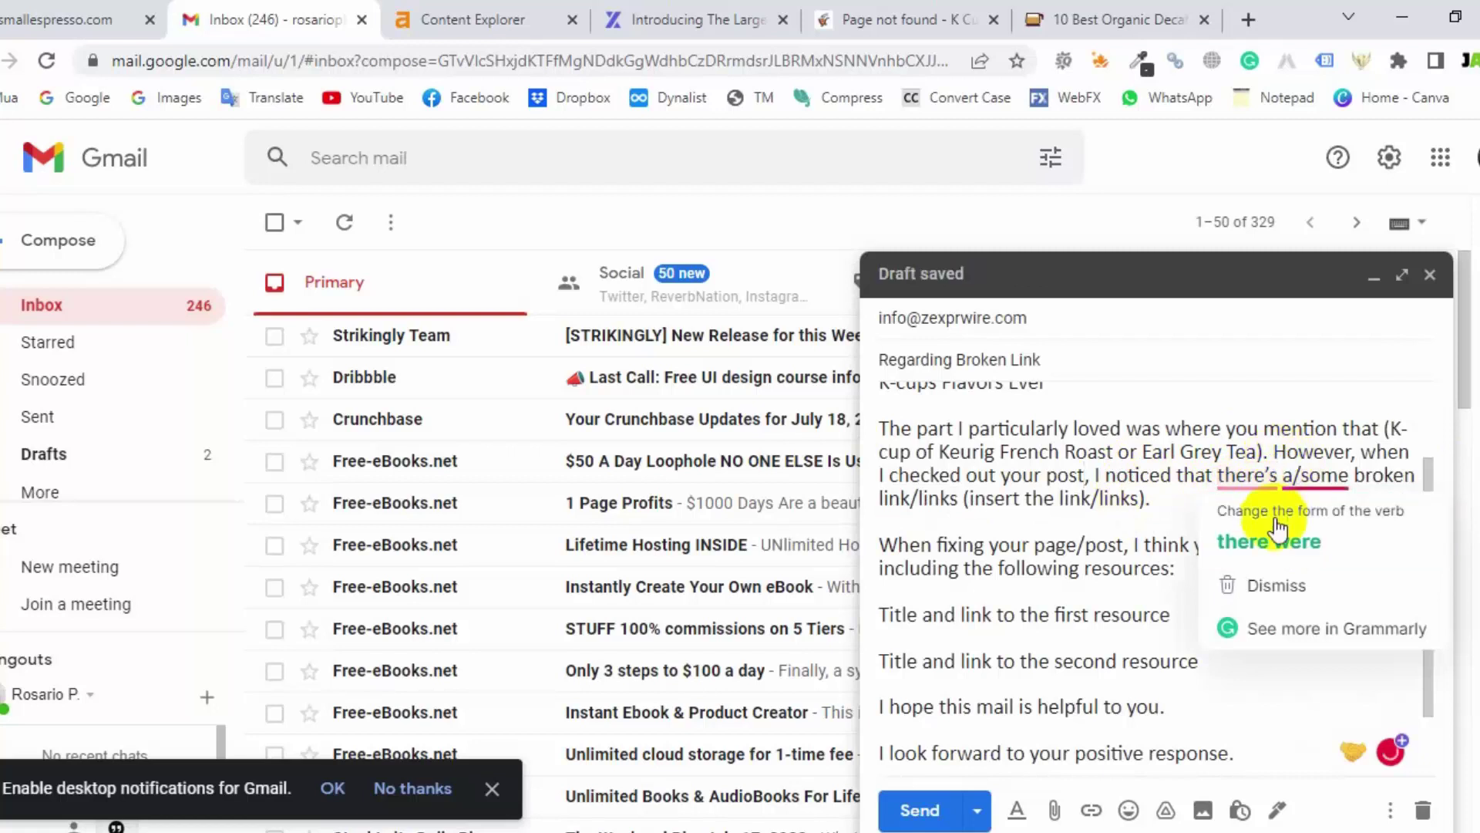
pyautogui.moveTo(1314, 477)
pyautogui.moveTo(1303, 476); pyautogui.dragTo(1346, 476)
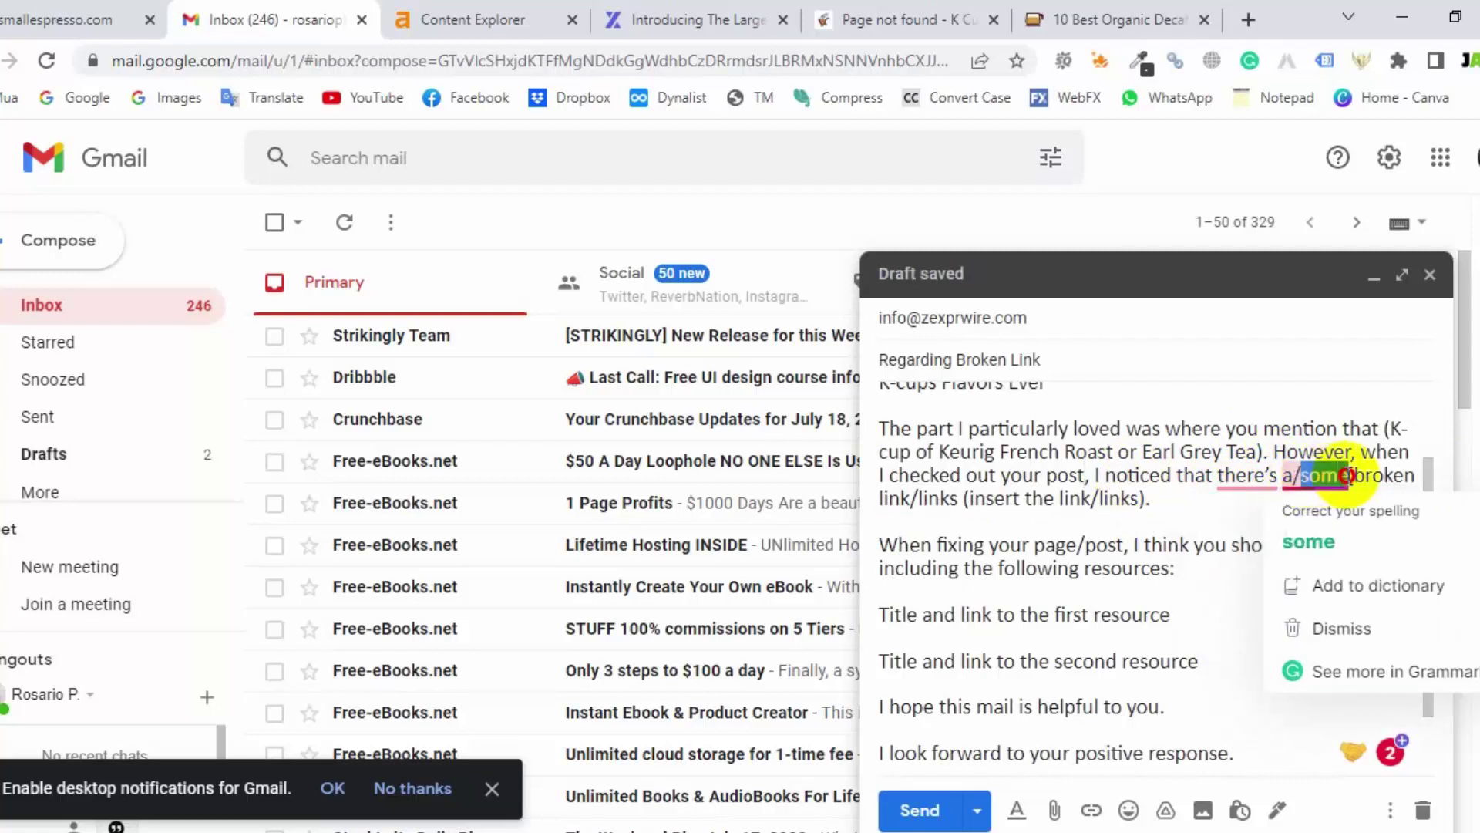
pyautogui.press('BackSpace')
pyautogui.press('BackSpace')
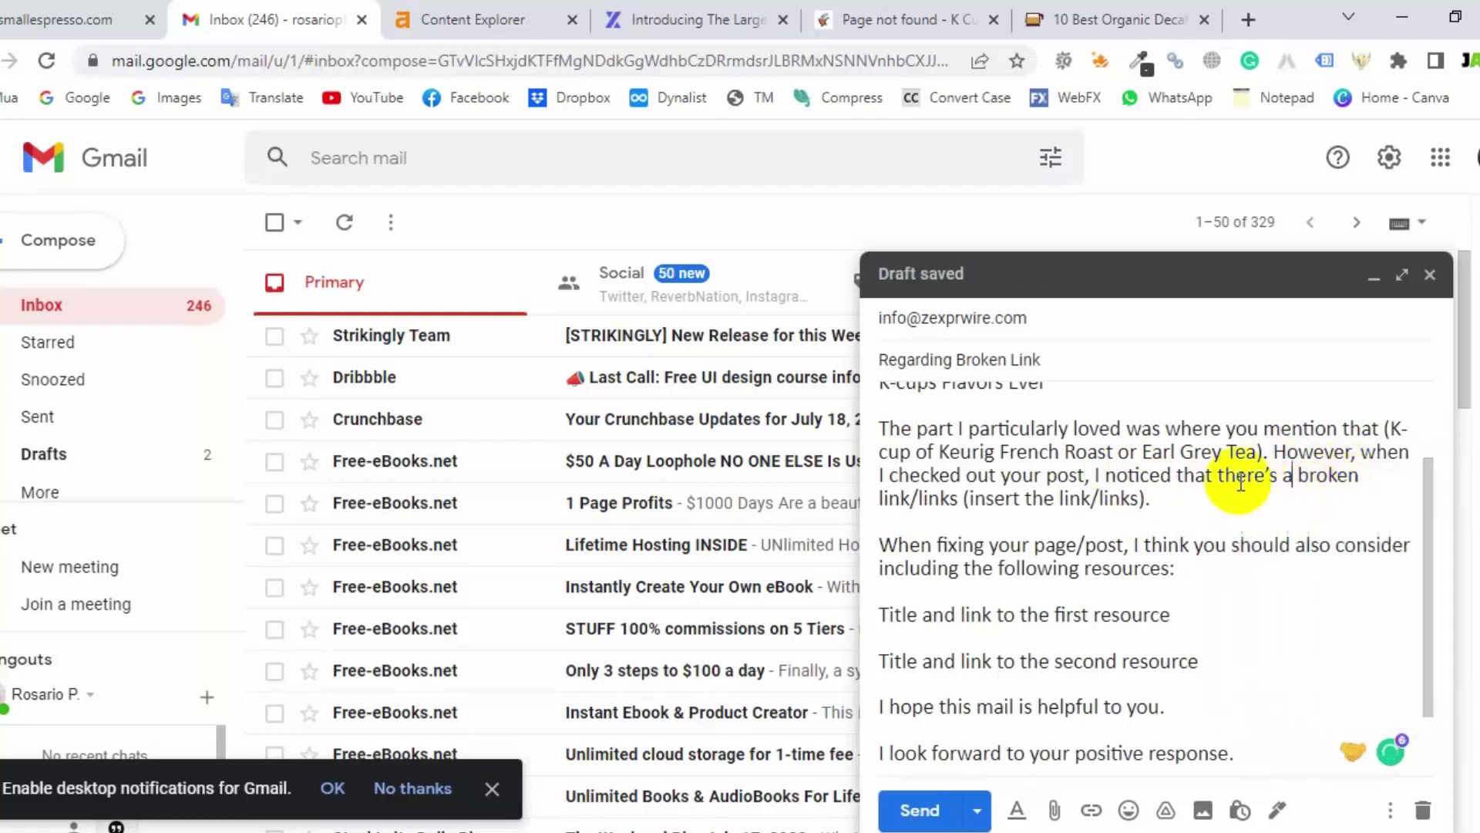
pyautogui.click(1224, 476)
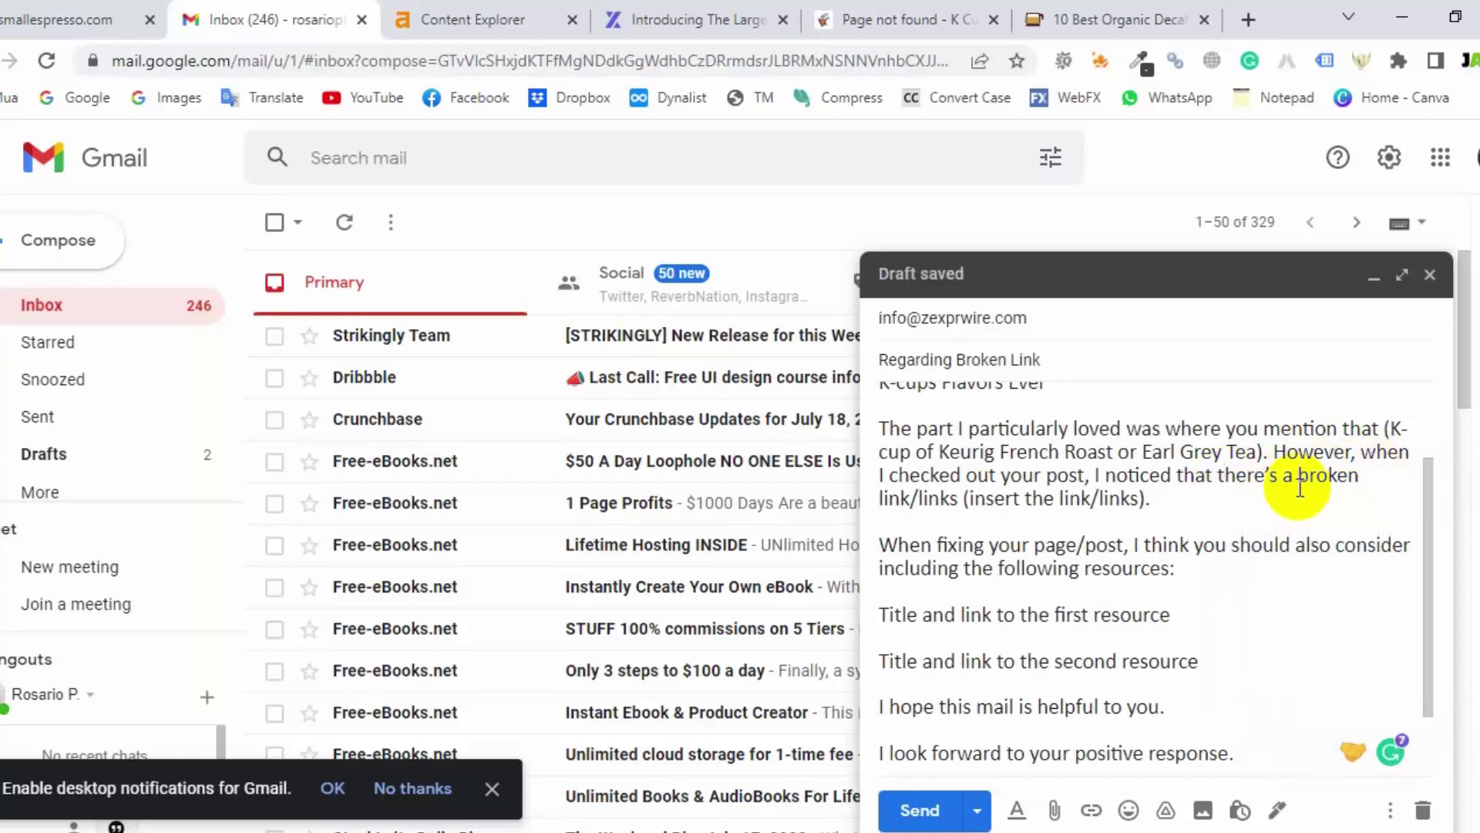
pyautogui.doubleClick(947, 497)
pyautogui.press('BackSpace')
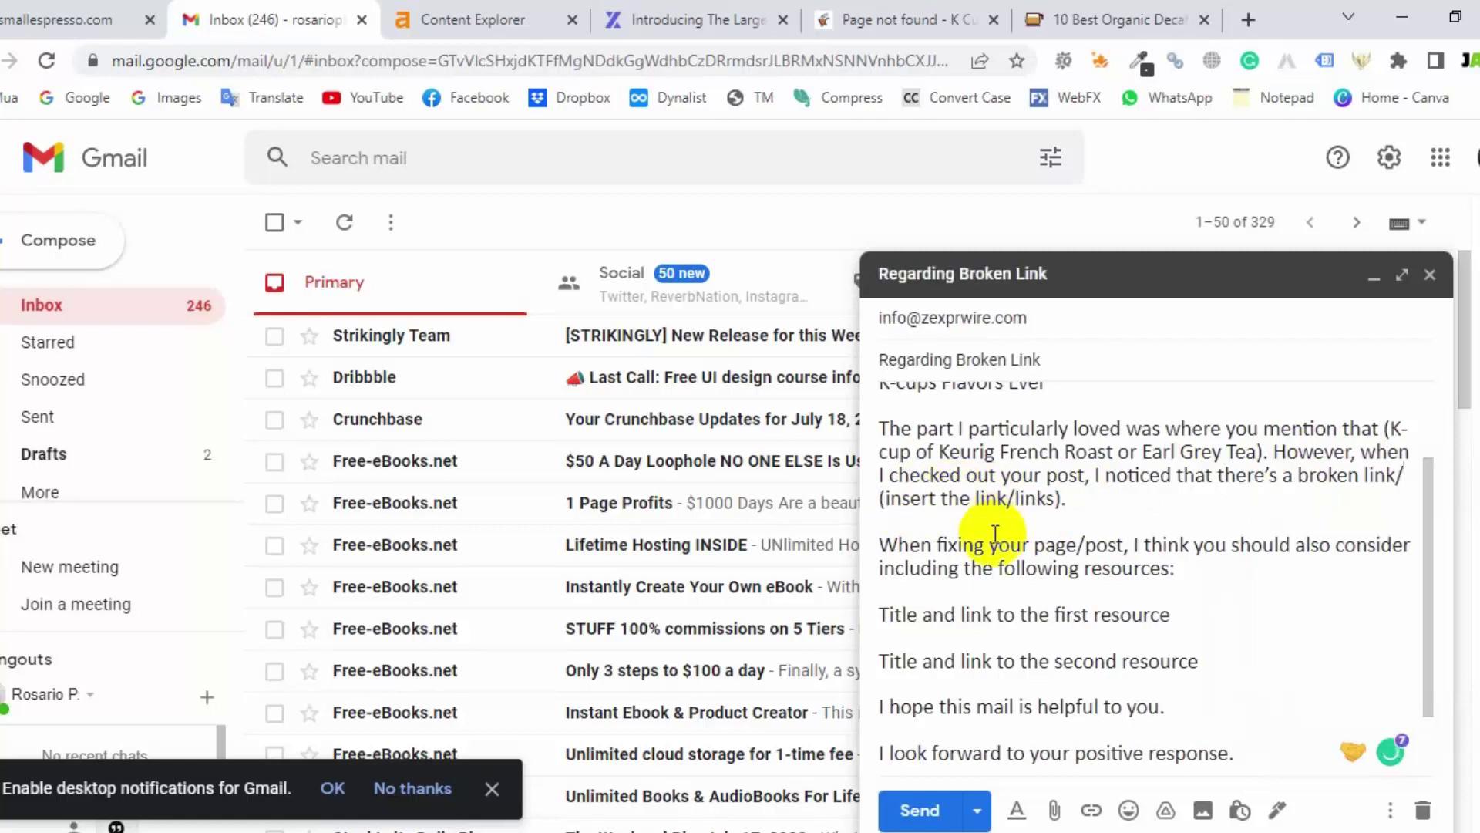
# - Copy the web address of the Zex PR Wire press release page and return to the Gmail draft
pyautogui.moveTo(1048, 497); pyautogui.dragTo(922, 499)
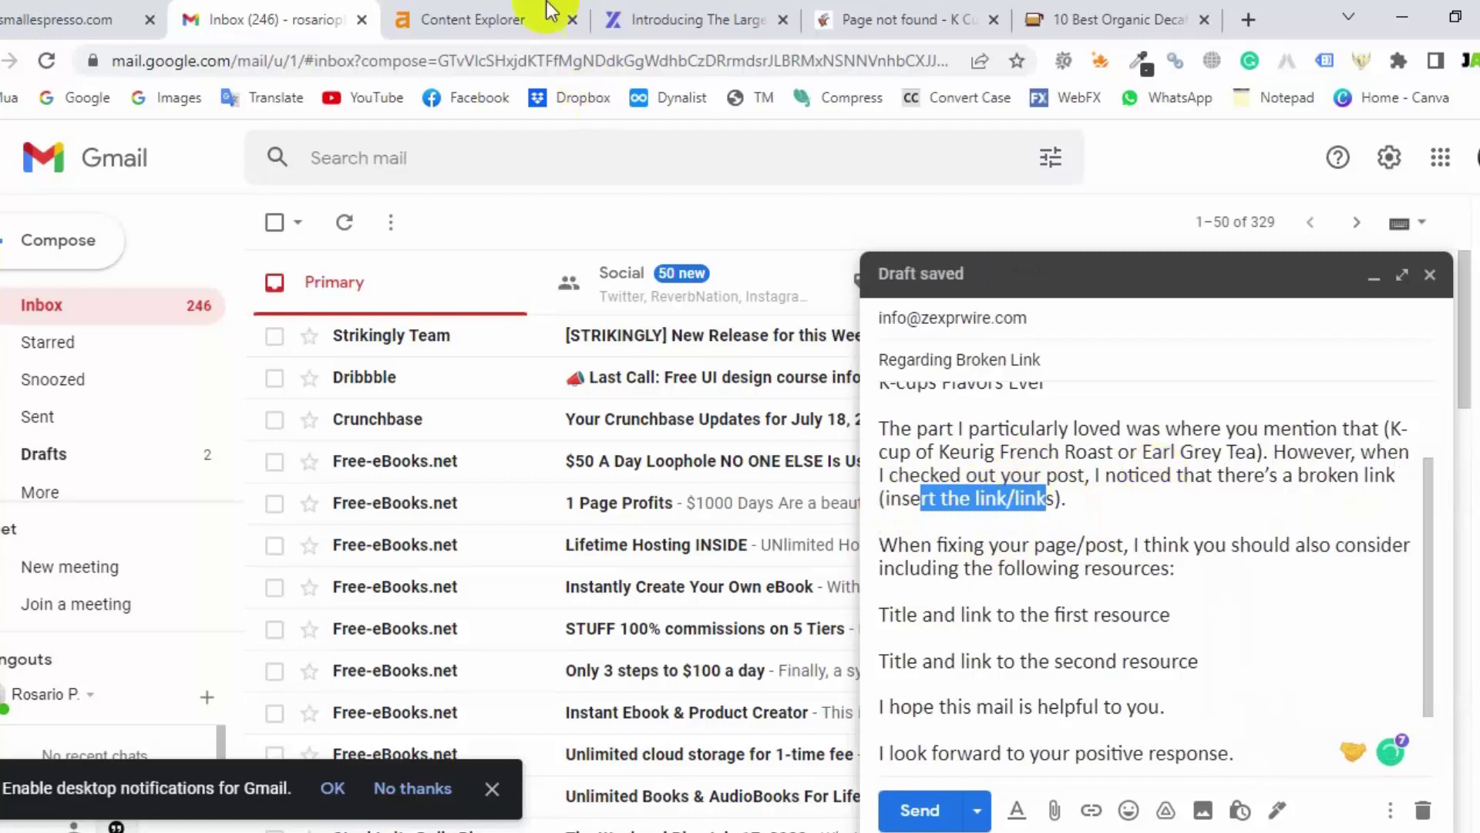
pyautogui.click(678, 19)
pyautogui.click(469, 61)
pyautogui.rightClick(470, 64)
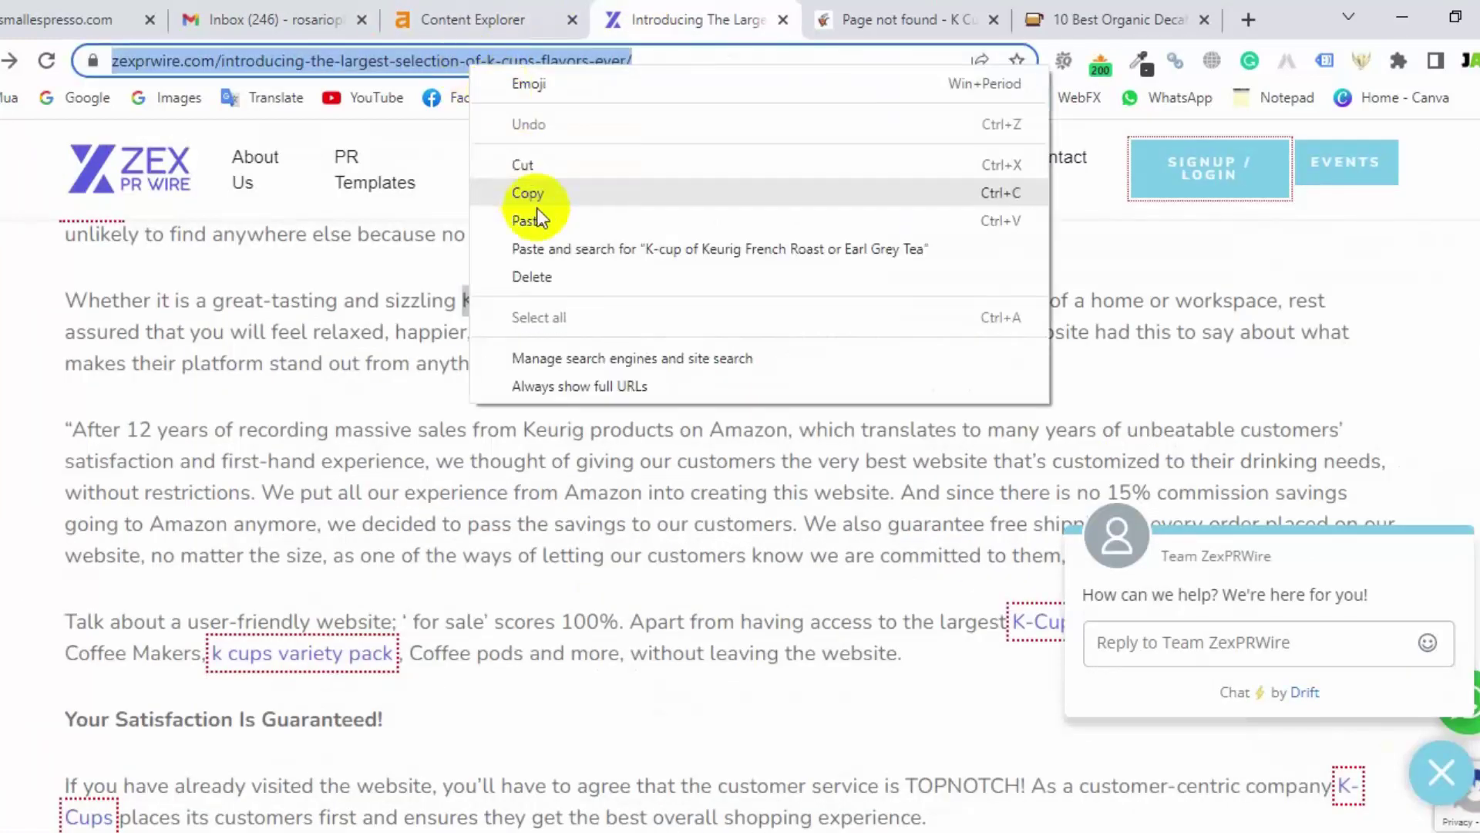
pyautogui.click(529, 197)
pyautogui.click(432, 15)
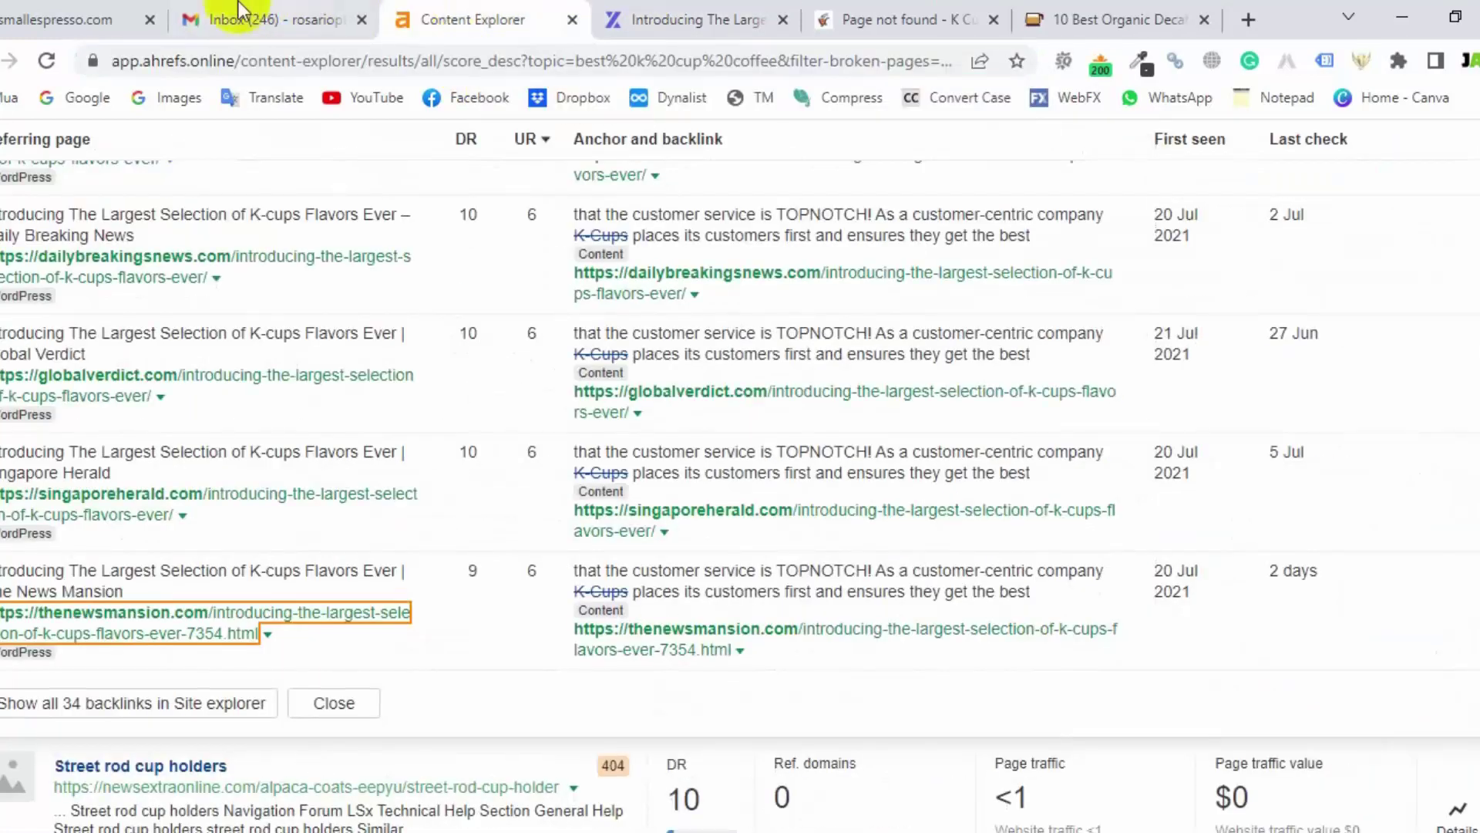
pyautogui.click(260, 15)
pyautogui.click(979, 527)
pyautogui.moveTo(1057, 502); pyautogui.dragTo(890, 499)
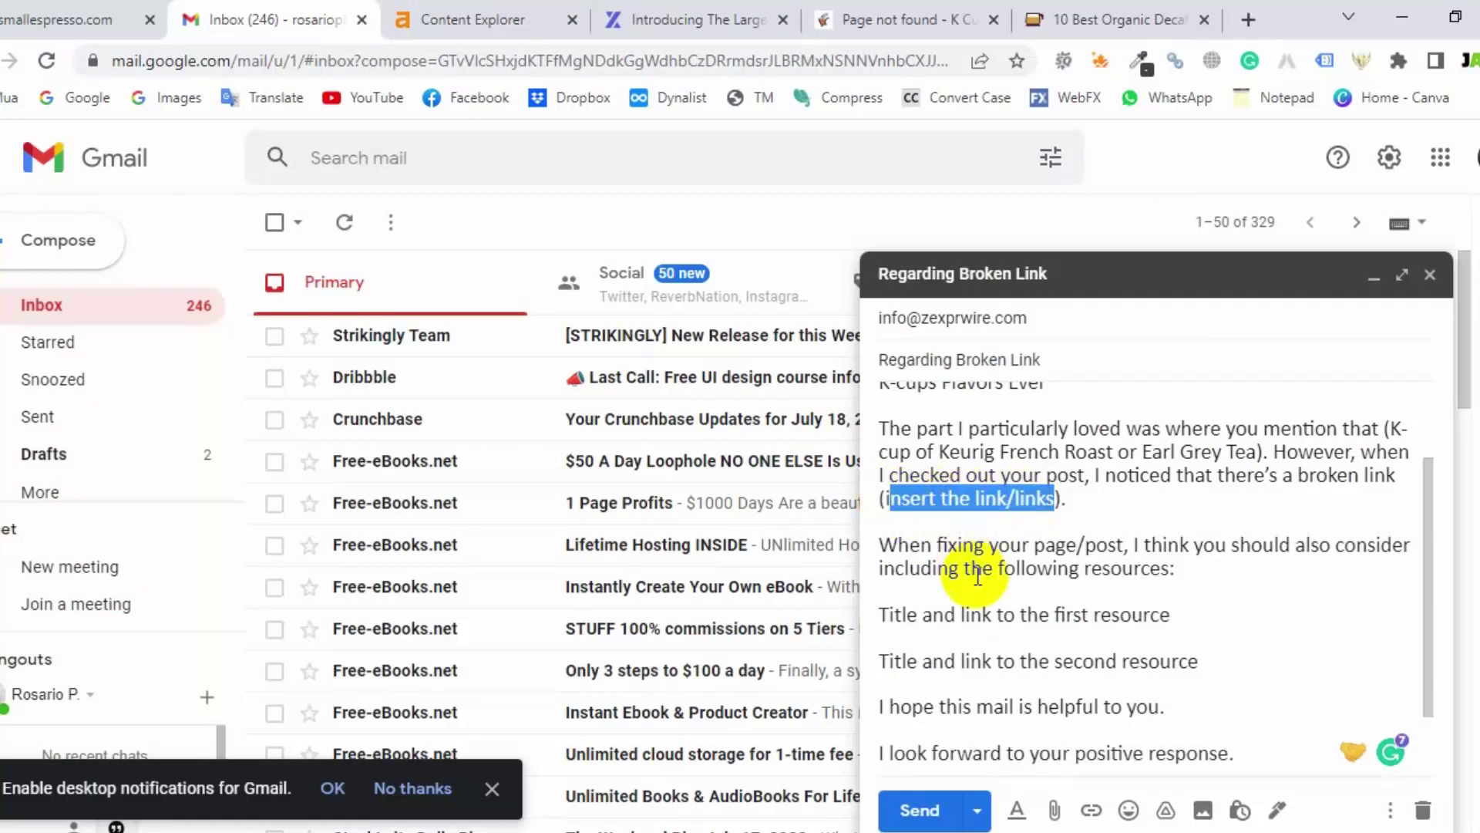
pyautogui.press('BackSpace')
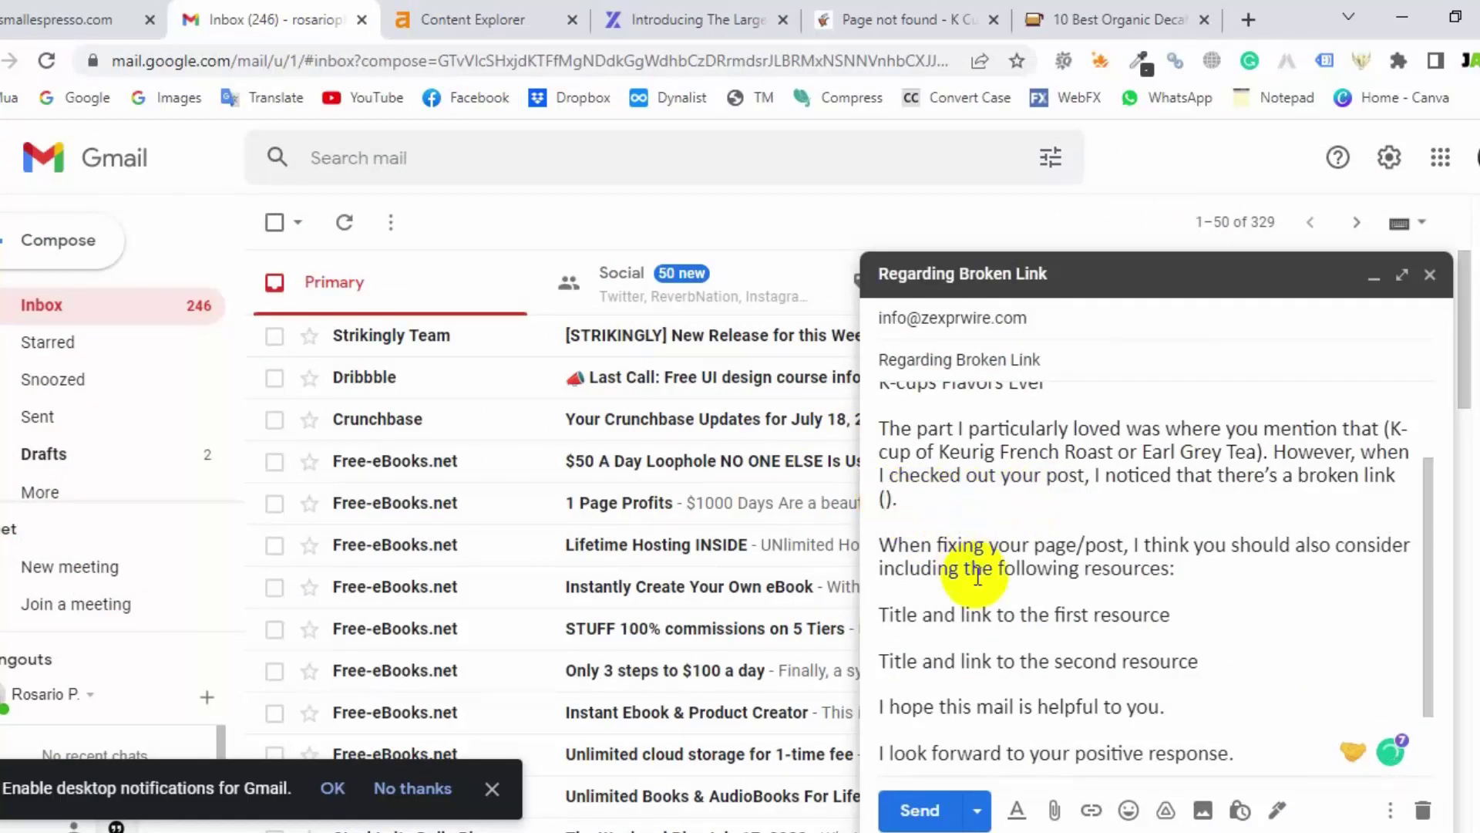
pyautogui.hotkey('ctrl', 'v')
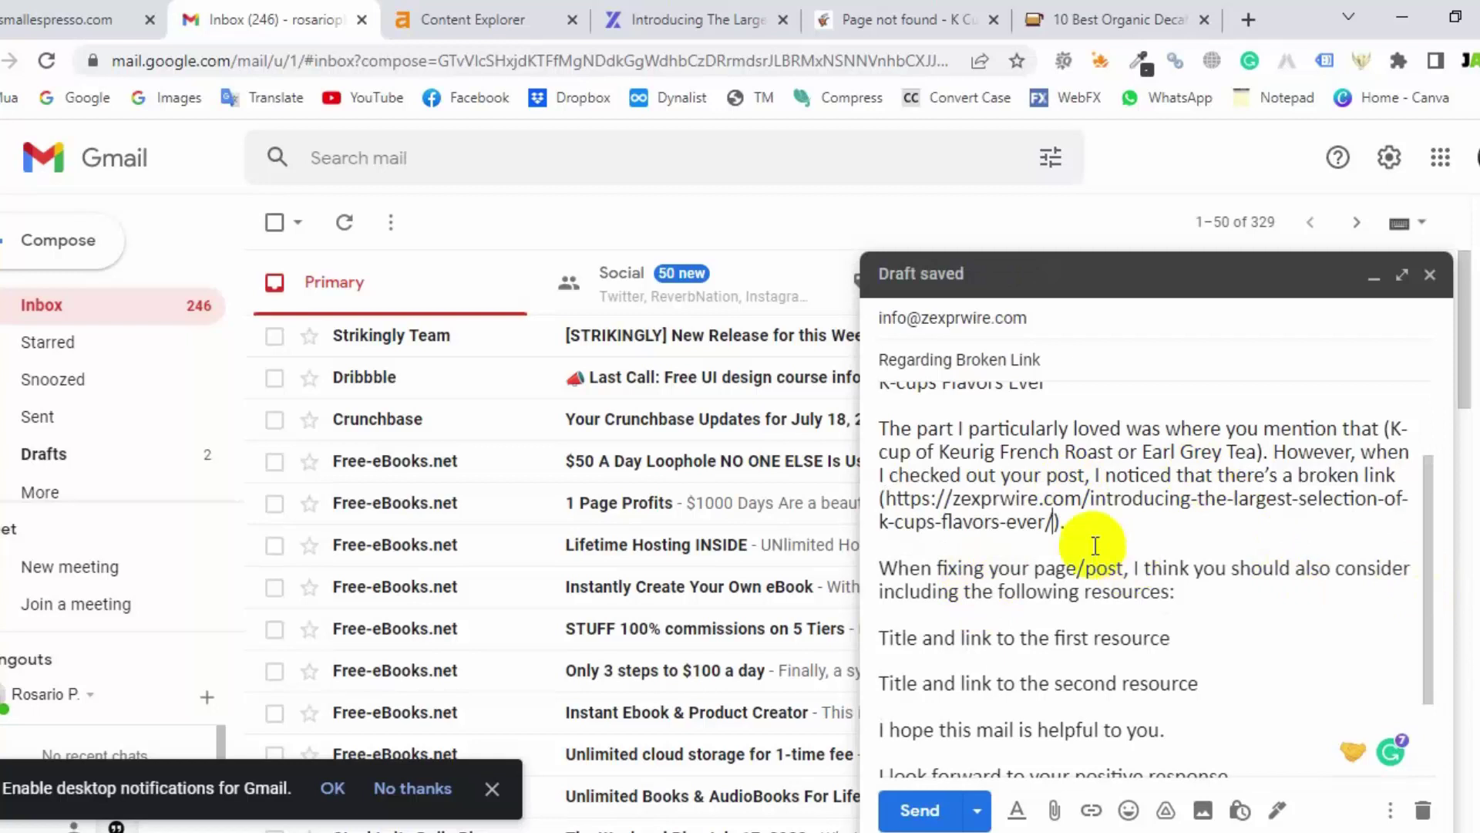
pyautogui.scroll(-2, 1067, 555)
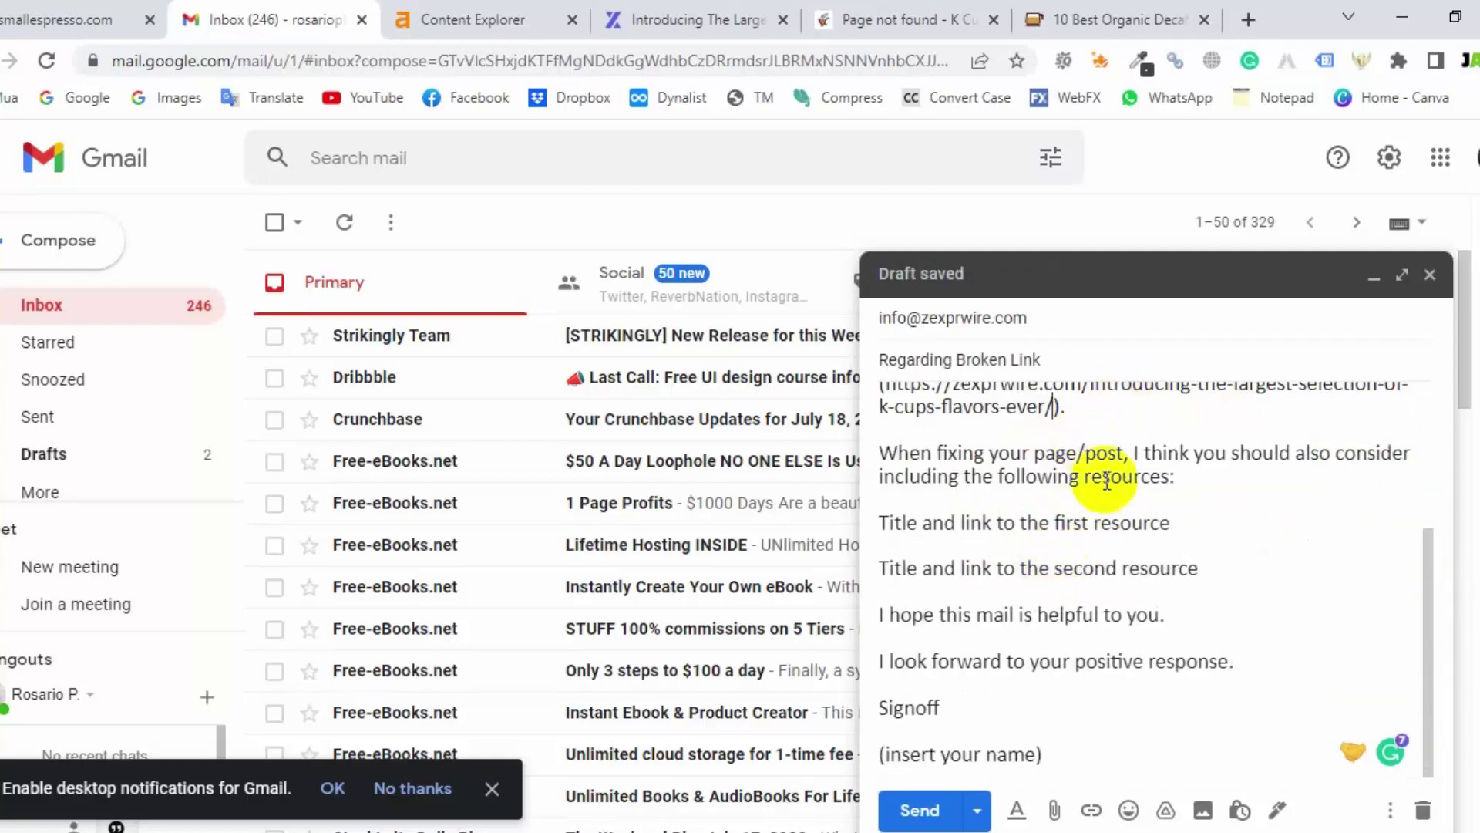
# - Delete the alternative "page/" so the sentence begins "When fixing your post, I think you should also consider"
pyautogui.scroll(2, 1083, 515)
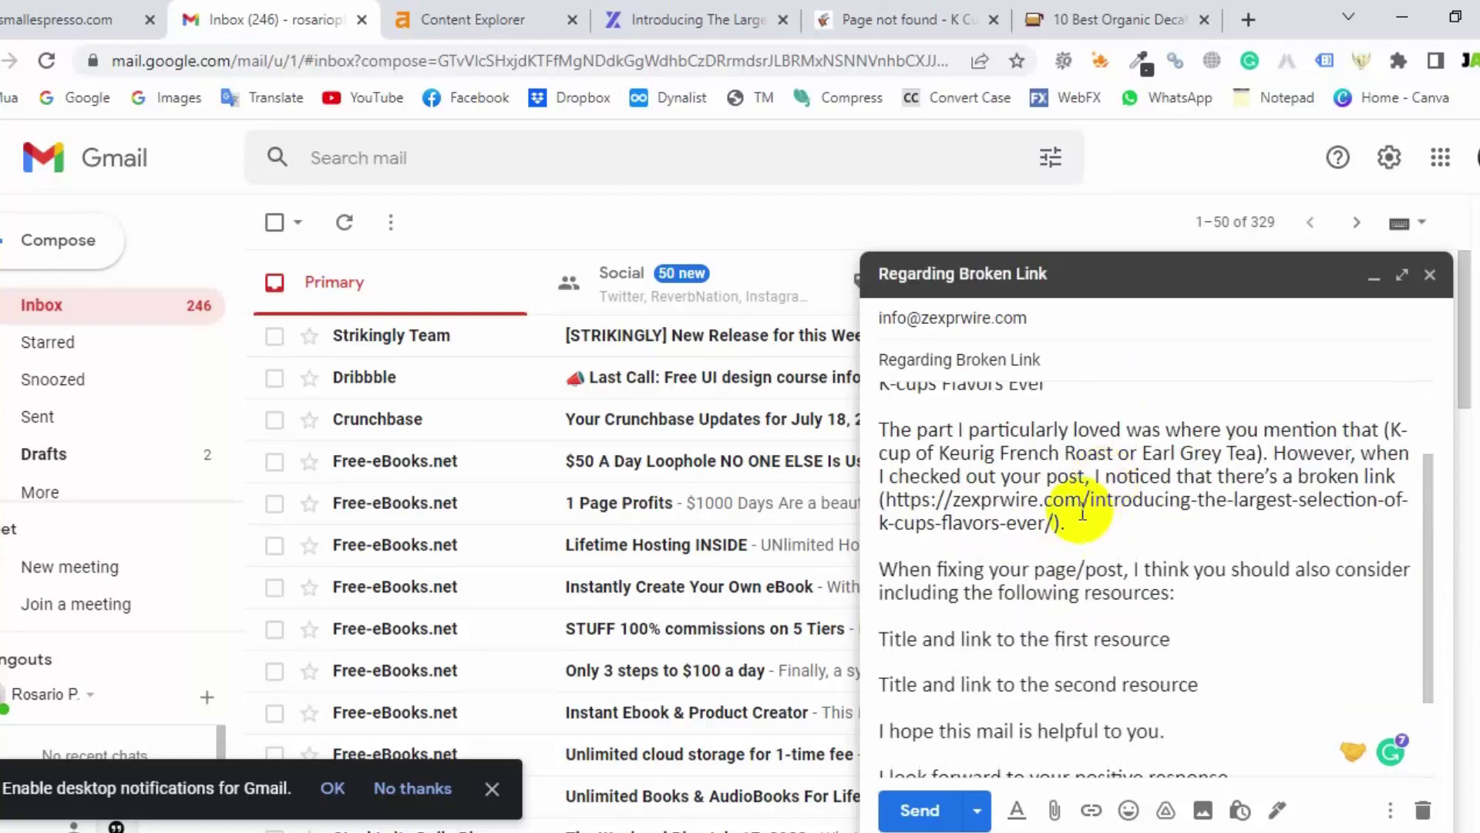
pyautogui.scroll(-2, 995, 555)
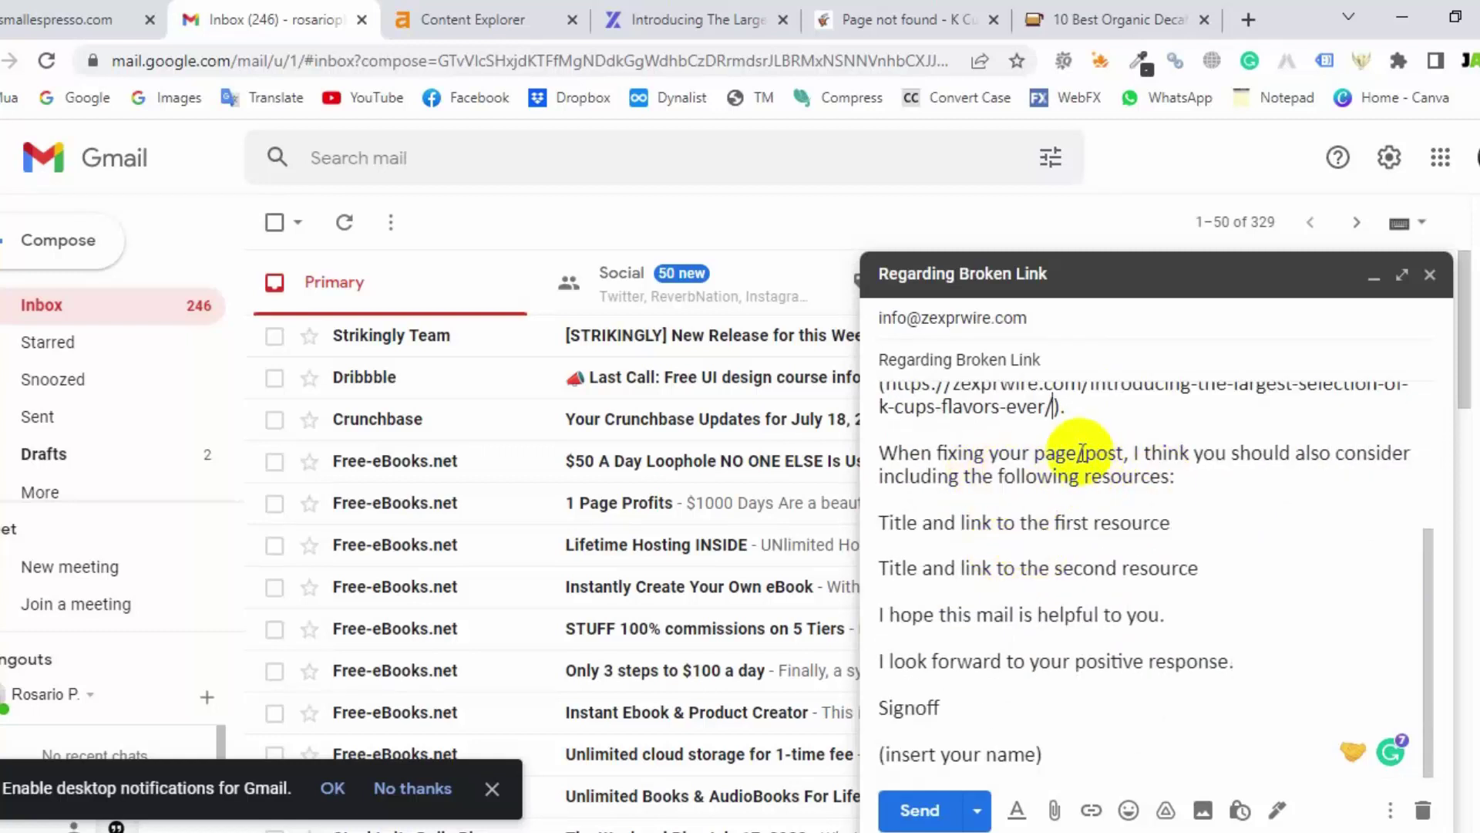
pyautogui.moveTo(1085, 453); pyautogui.dragTo(1037, 461)
pyautogui.press('BackSpace')
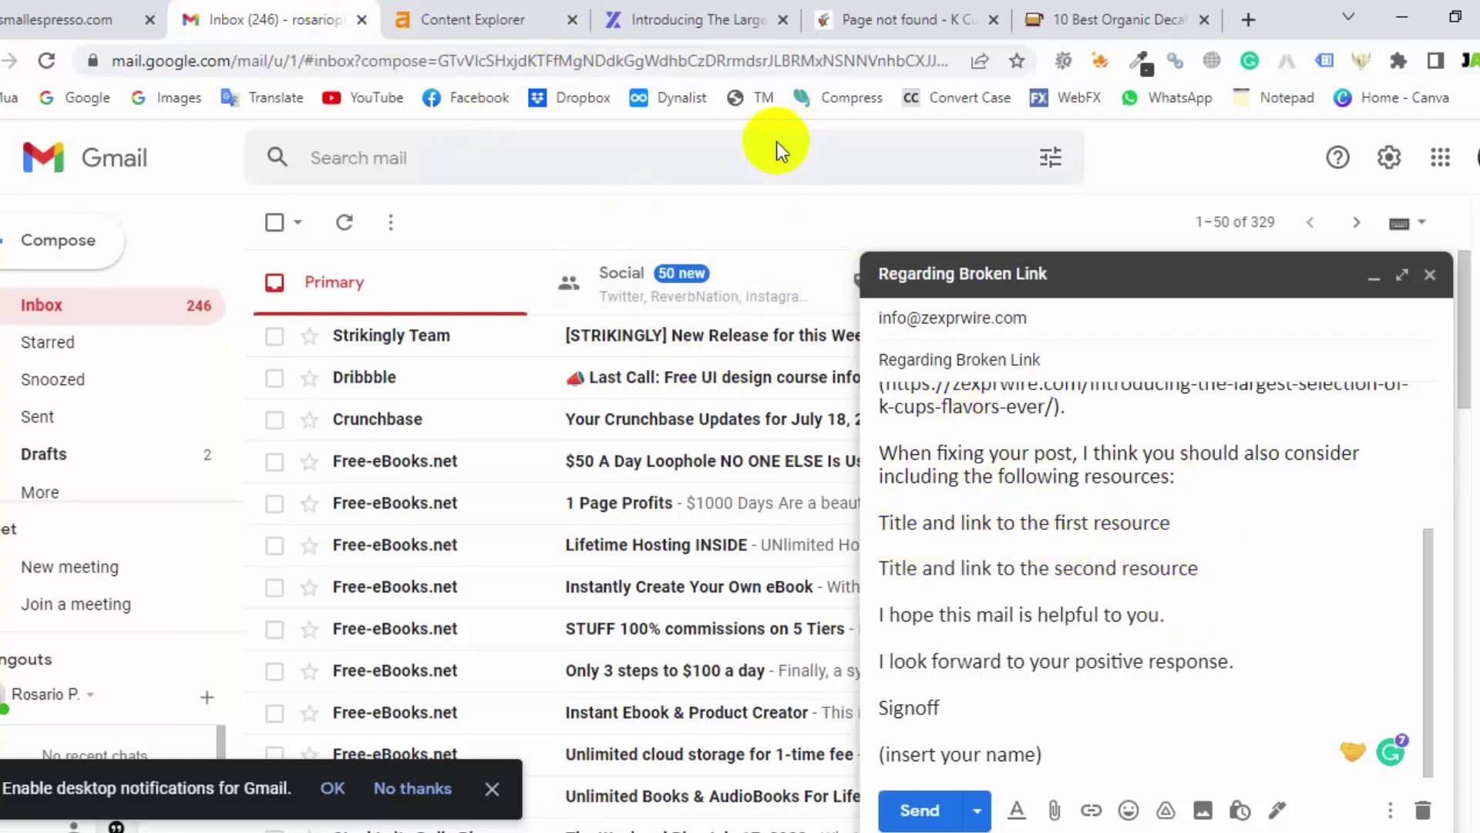
# - Copy "Best Organic Decaf Coffee K-cups As Per Our Analysis" from the kcoffeehub.com article heading into Notepad and select the unformatted text there
pyautogui.click(922, 11)
pyautogui.click(1065, 15)
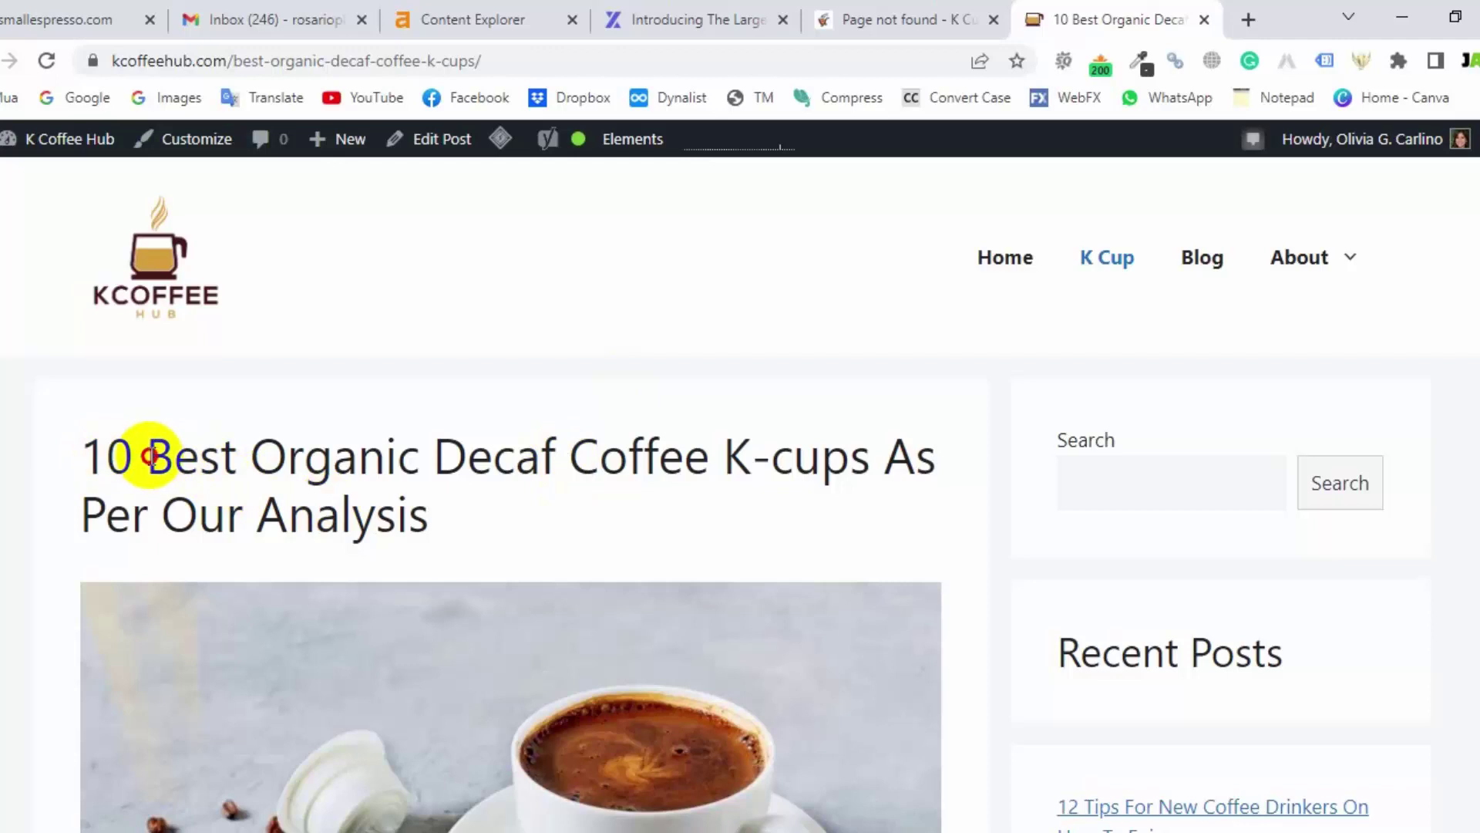
pyautogui.moveTo(146, 455); pyautogui.dragTo(421, 455)
pyautogui.moveTo(587, 452); pyautogui.dragTo(378, 505)
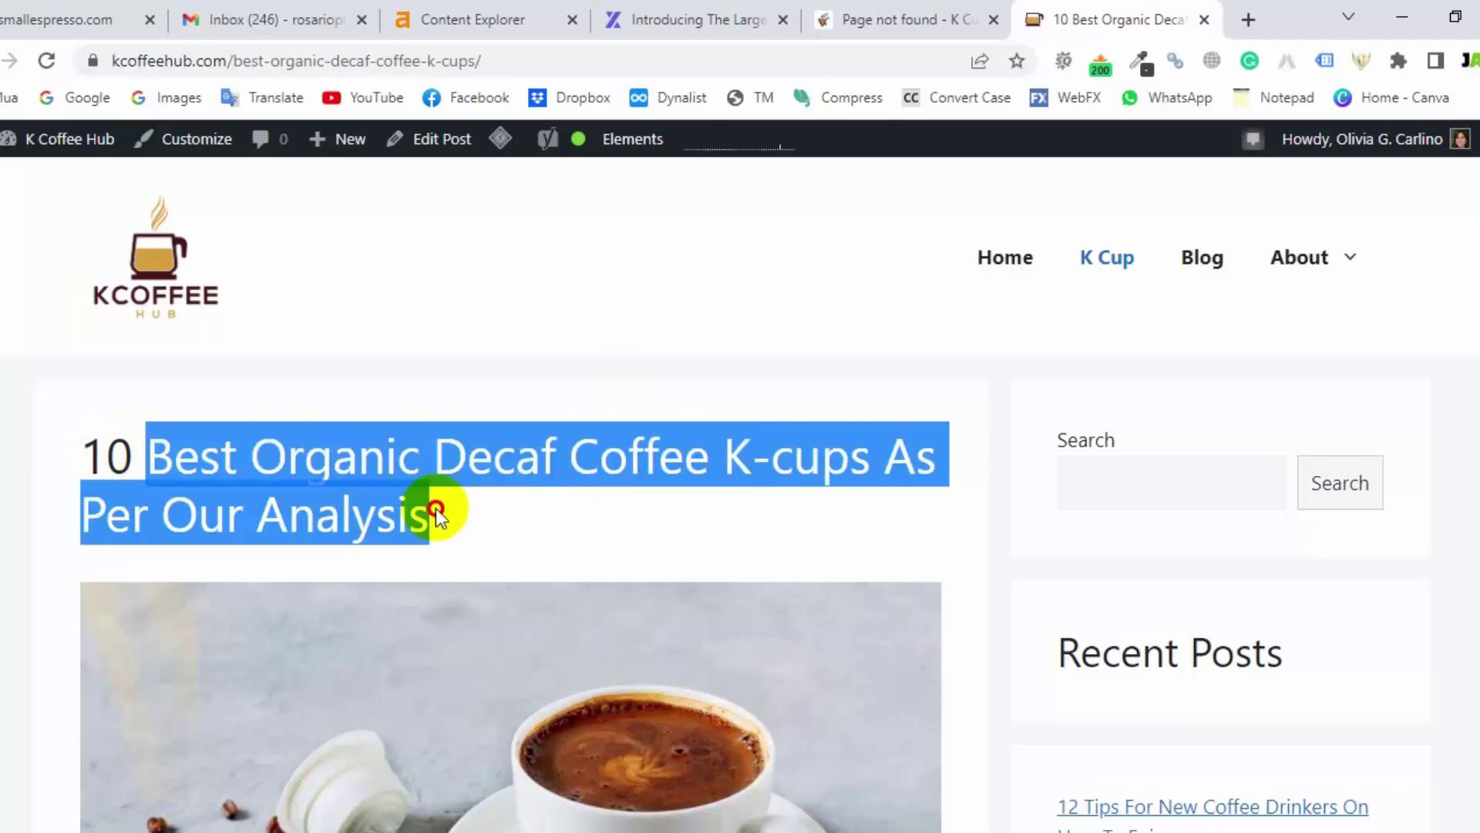
pyautogui.hotkey('ctrl', 'c')
pyautogui.hotkey('alt', 'Tab')
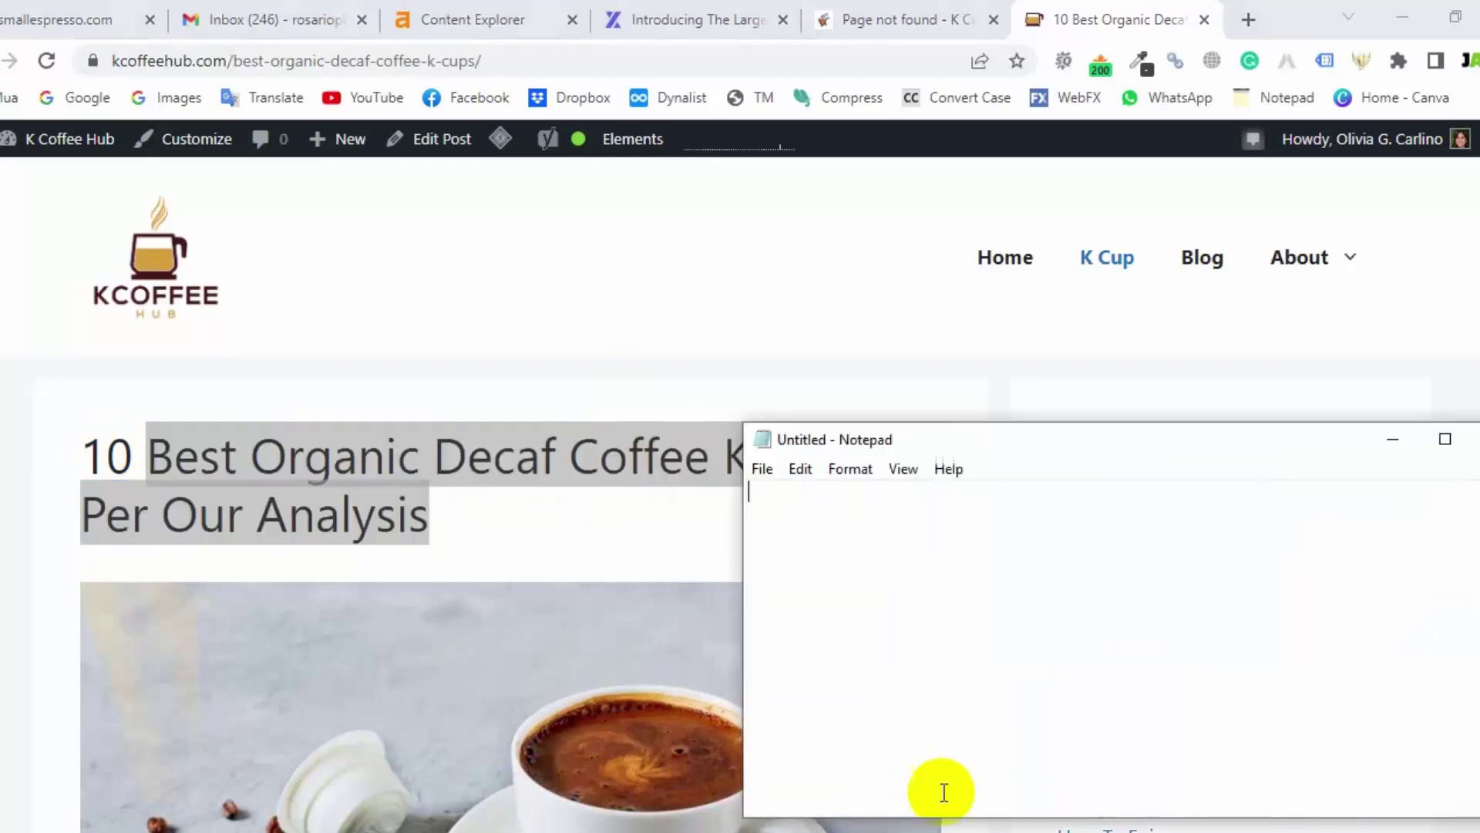
pyautogui.hotkey('ctrl', 'v')
pyautogui.moveTo(1274, 491); pyautogui.dragTo(615, 489)
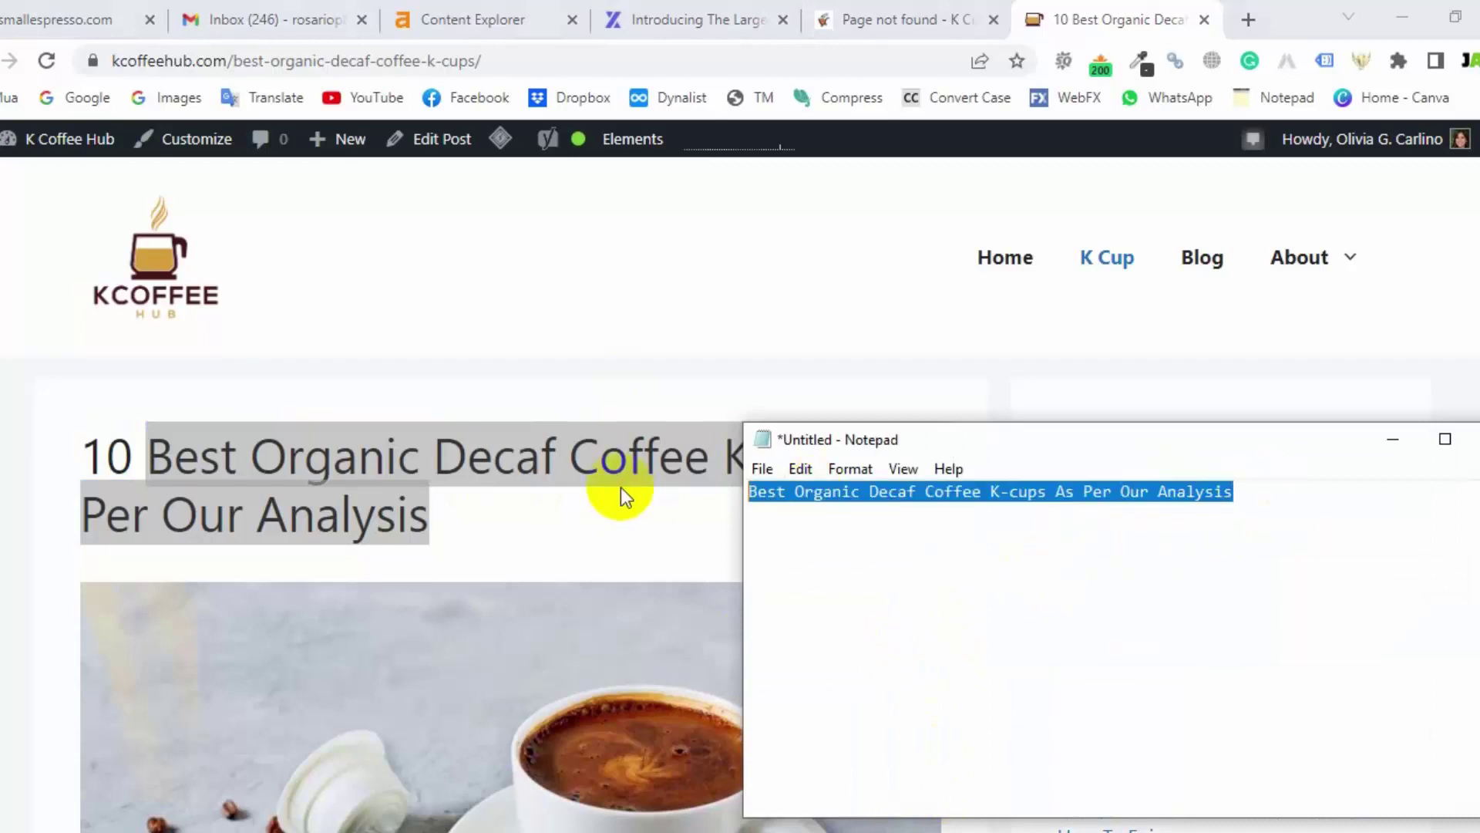
# - In the Gmail draft, replace "Title and link to the first resource" with "Best Organic Decaf Coffee K-cups As Per Our Analysis"
pyautogui.click(934, 13)
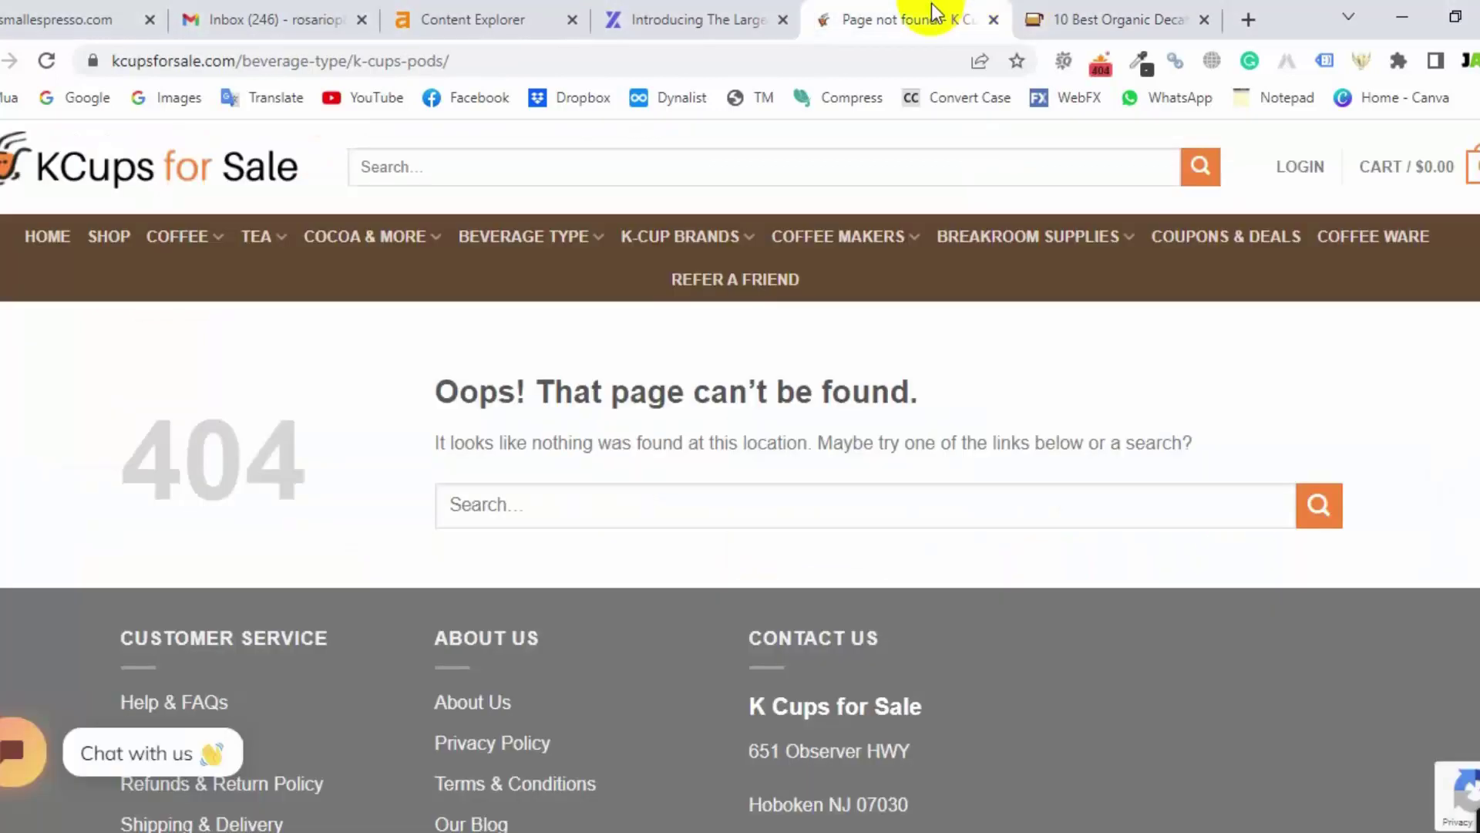
pyautogui.click(314, 17)
pyautogui.moveTo(1172, 519); pyautogui.dragTo(881, 526)
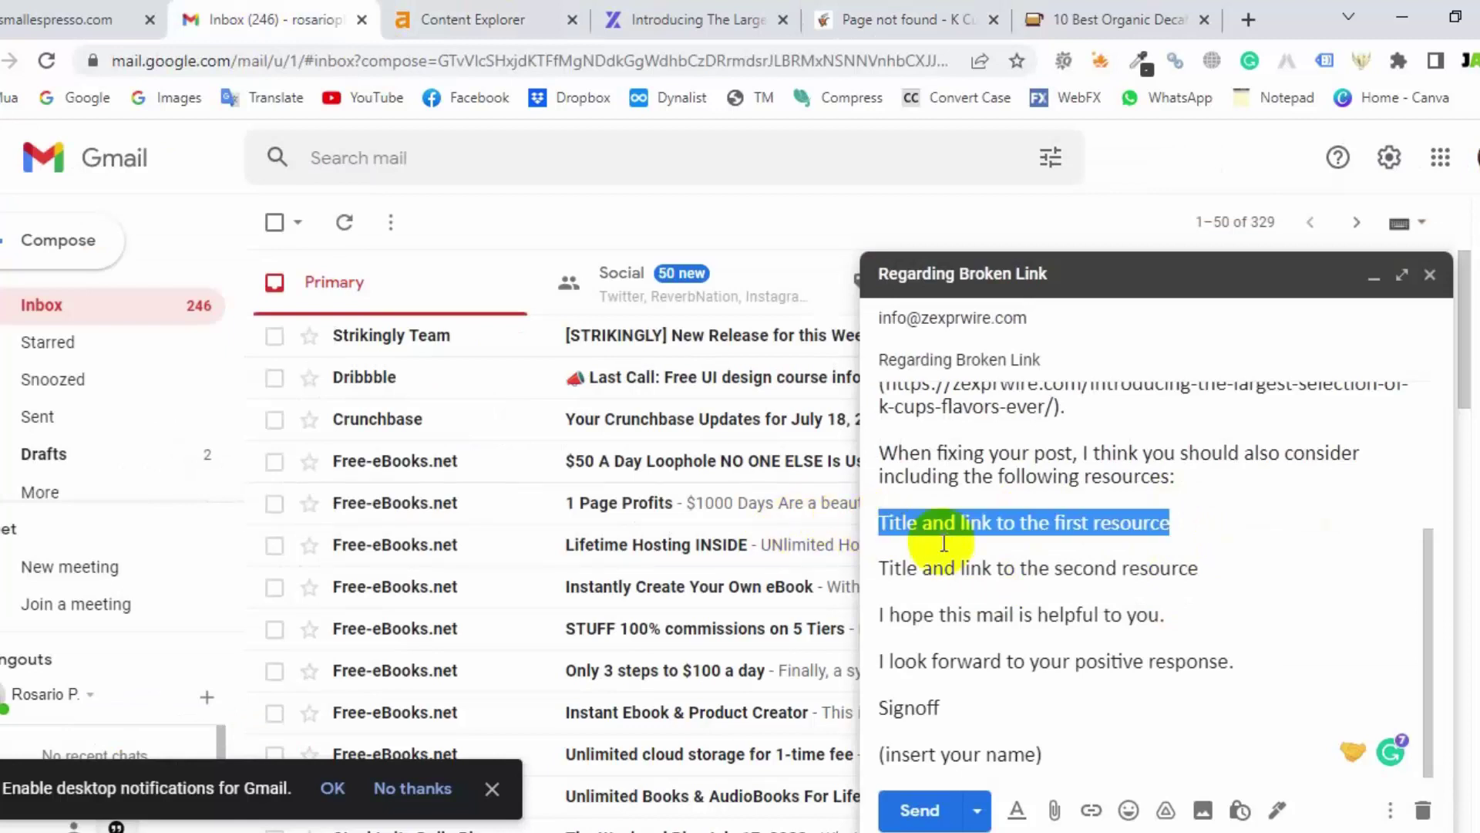
pyautogui.hotkey('ctrl', 'v')
pyautogui.click(999, 13)
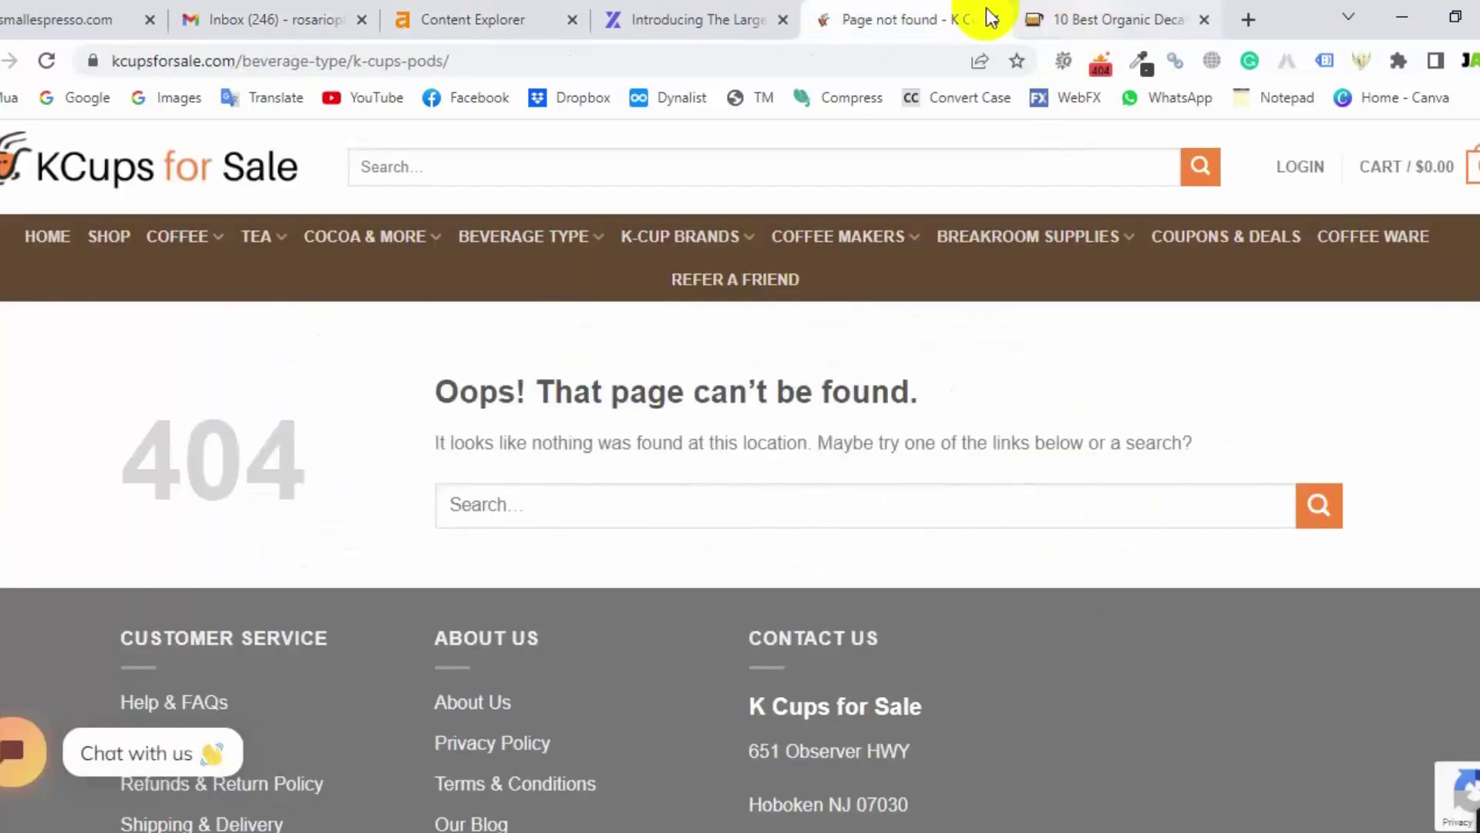
pyautogui.click(1079, 19)
pyautogui.click(443, 63)
pyautogui.rightClick(442, 64)
pyautogui.click(503, 197)
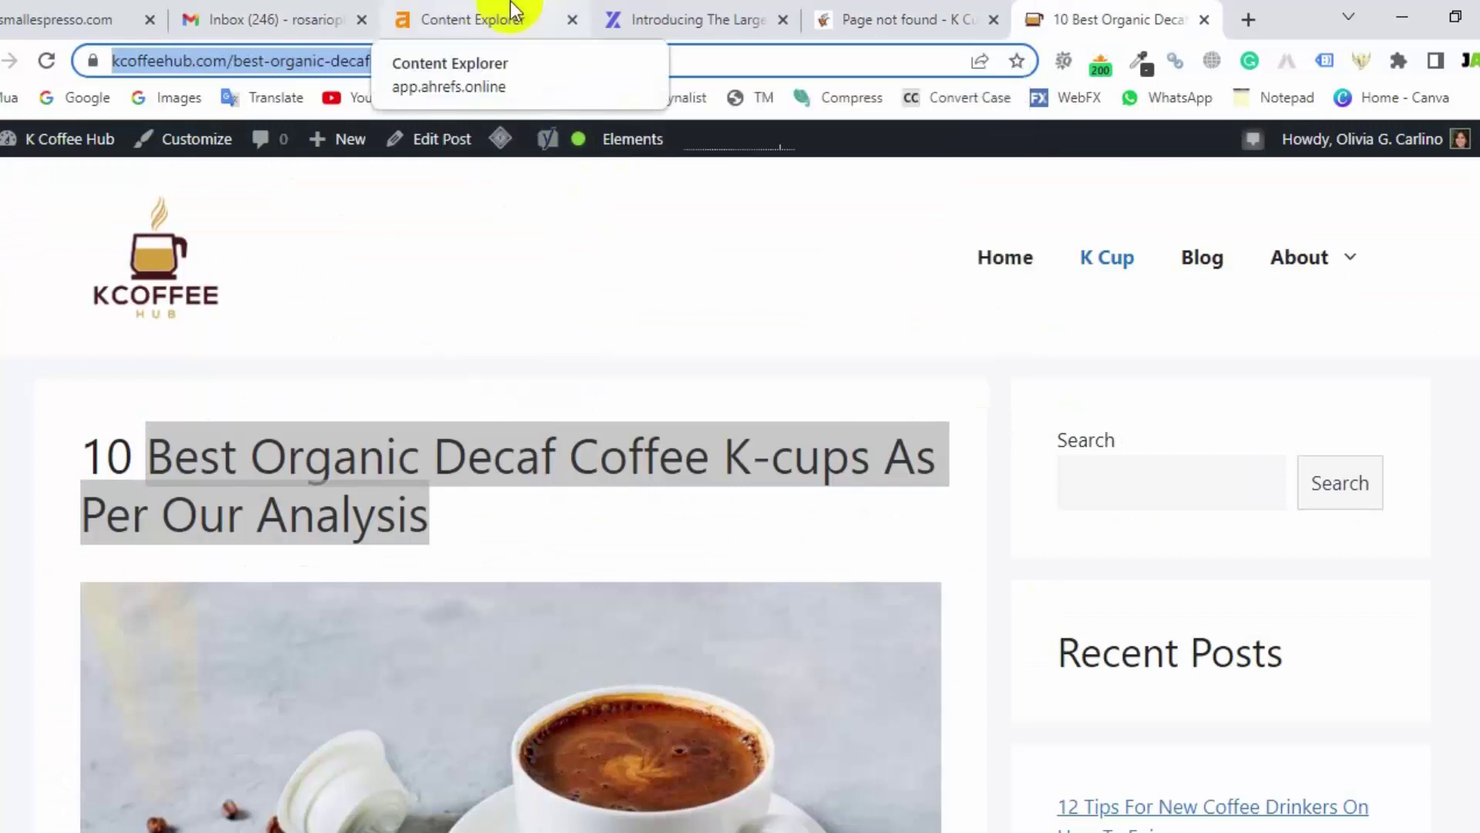
pyautogui.click(323, 19)
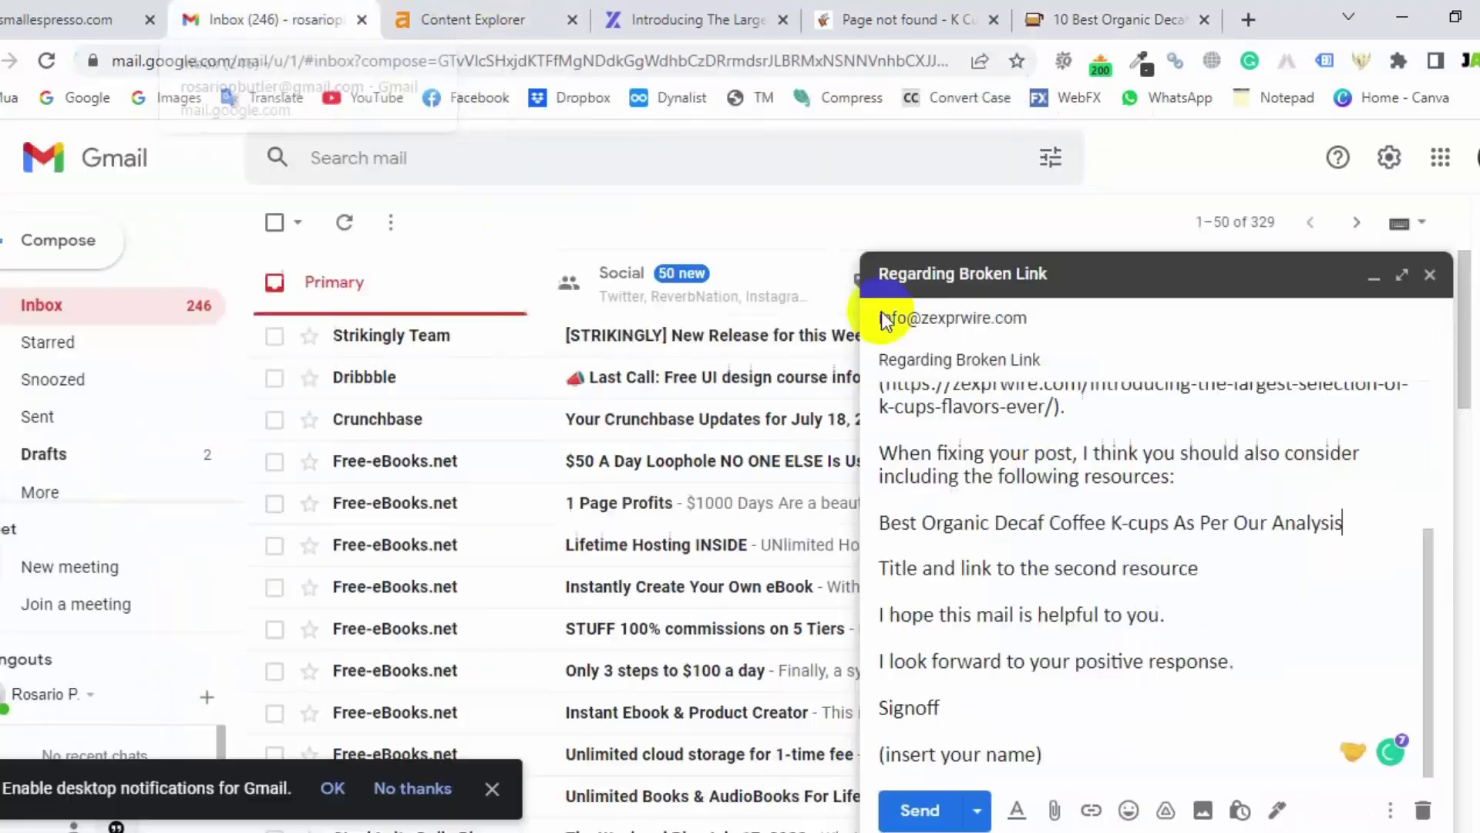
pyautogui.press('Return')
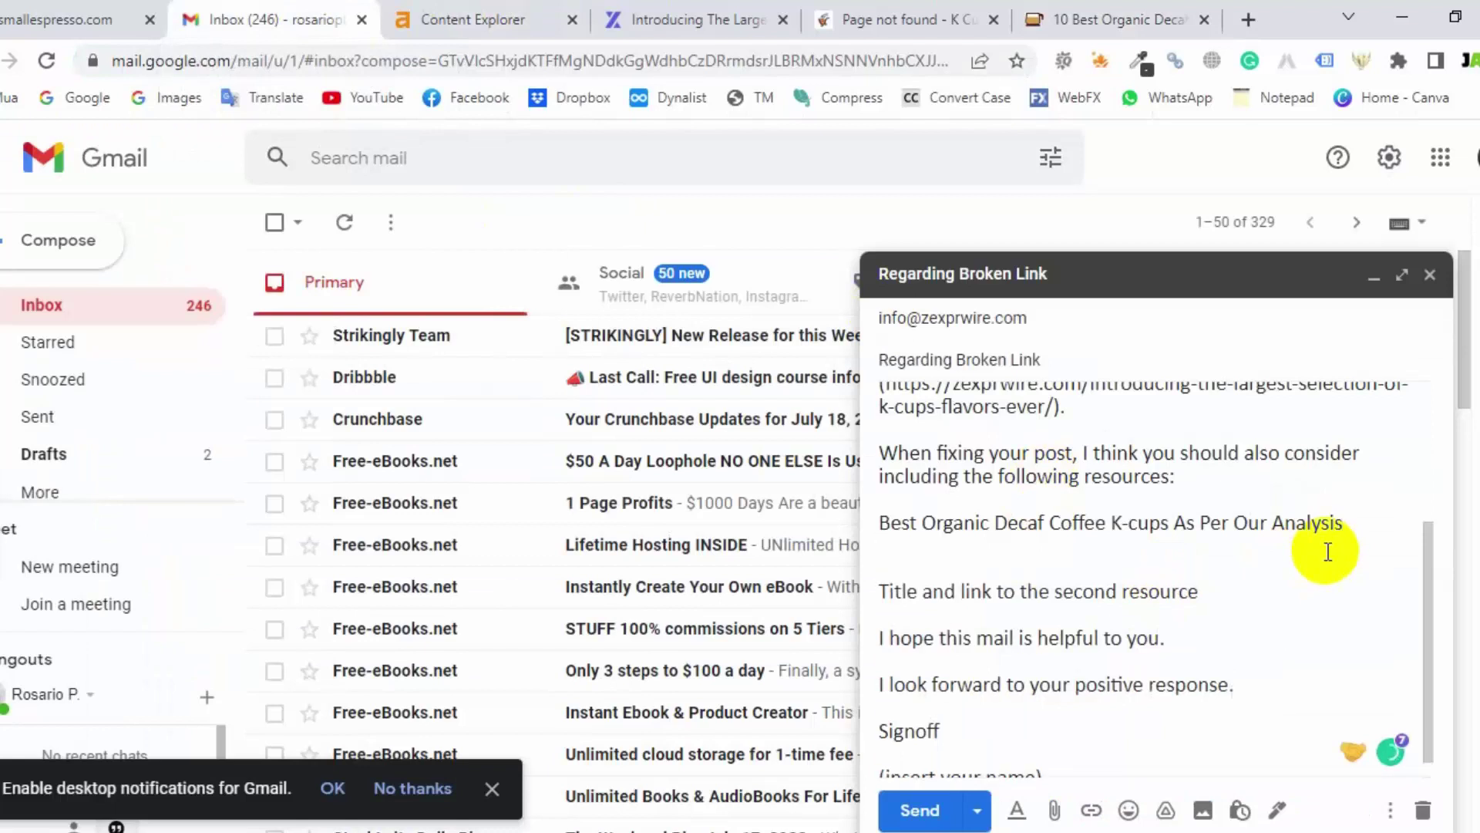
pyautogui.hotkey('ctrl', 'v')
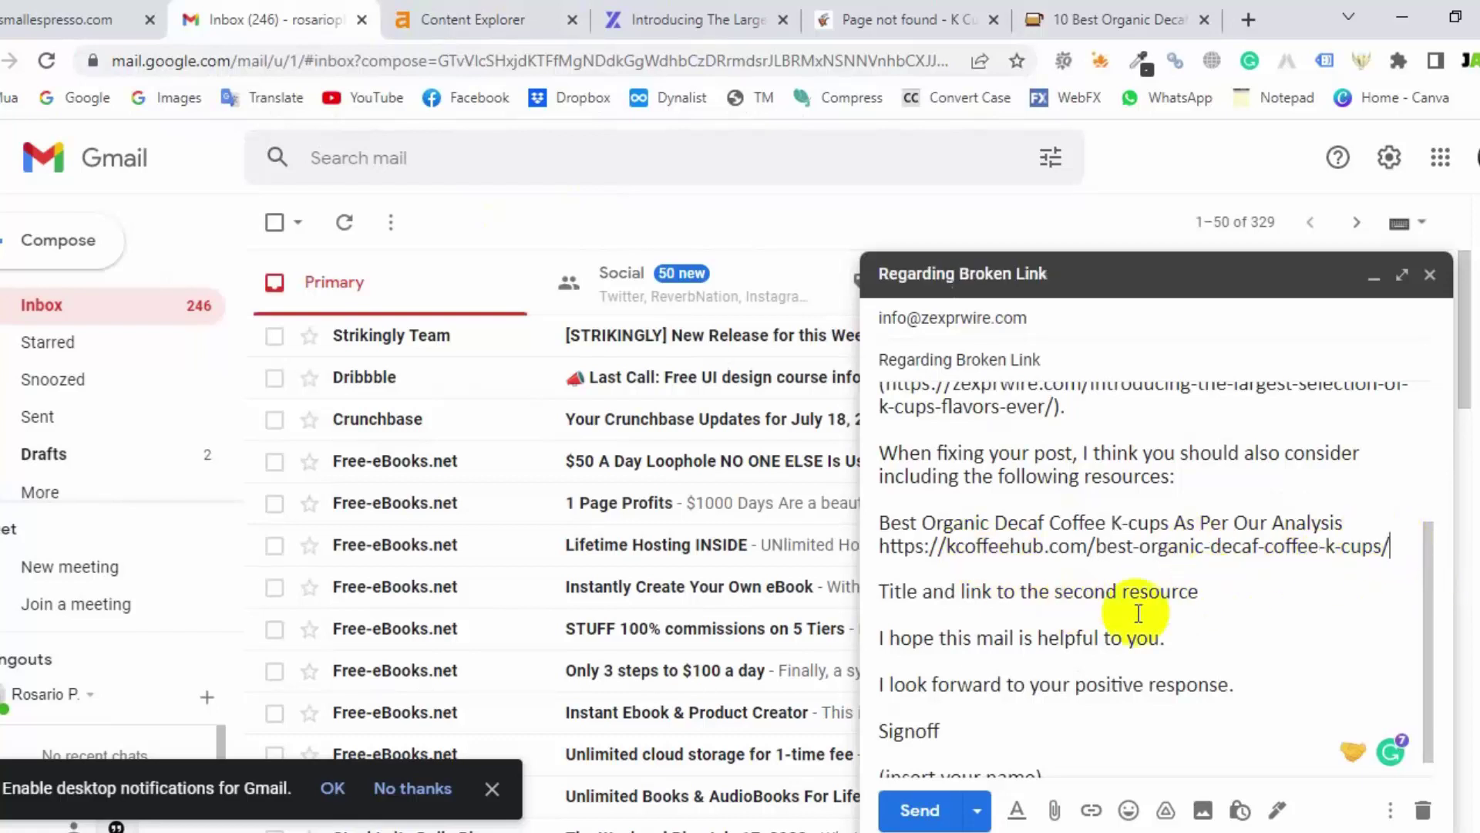
# - Delete the placeholder line "Title and link to the second resource" together with the extra blank line
pyautogui.moveTo(1226, 590); pyautogui.dragTo(867, 594)
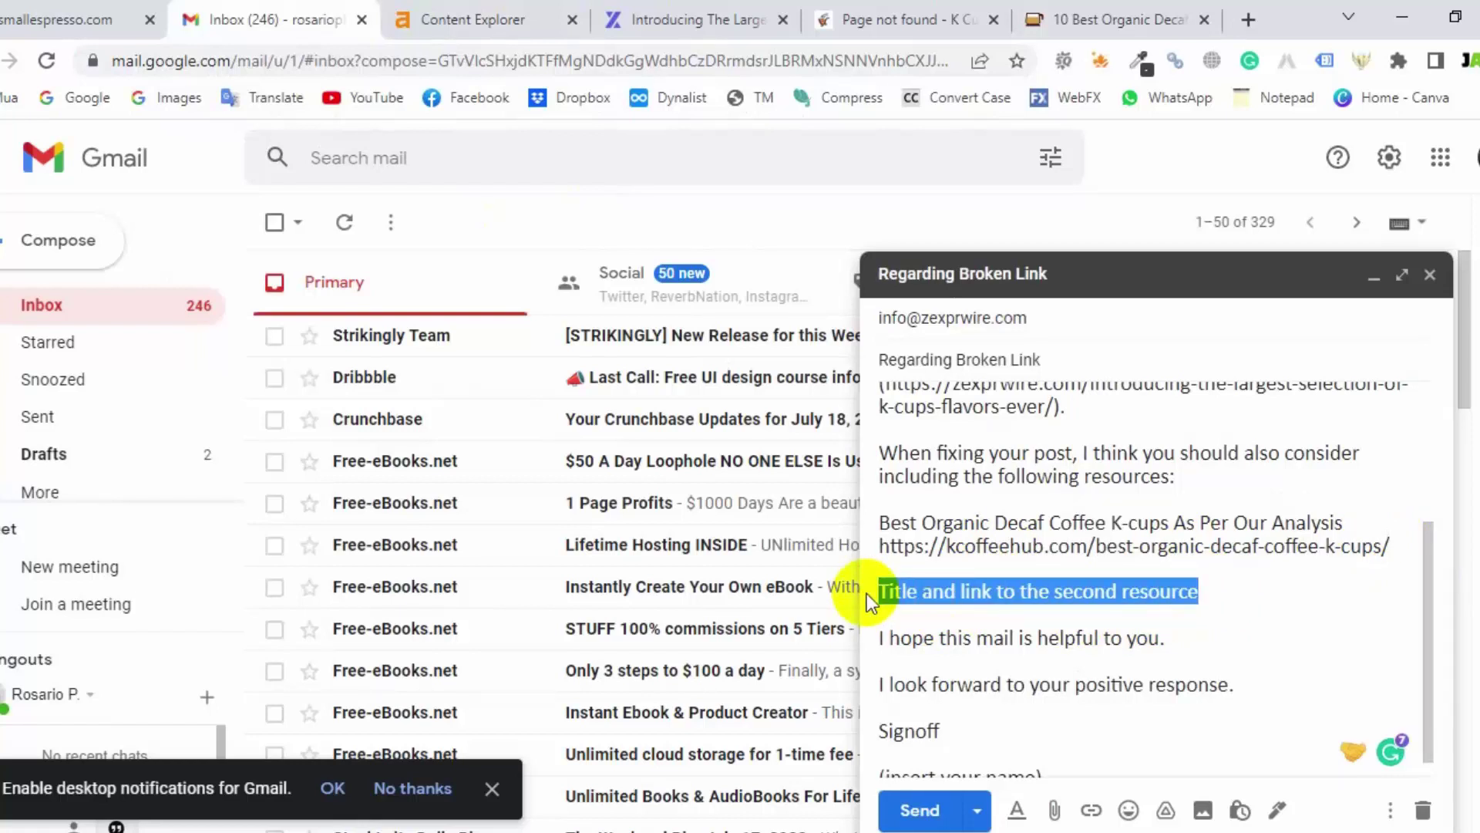
pyautogui.press('BackSpace')
pyautogui.press('BackSpace')
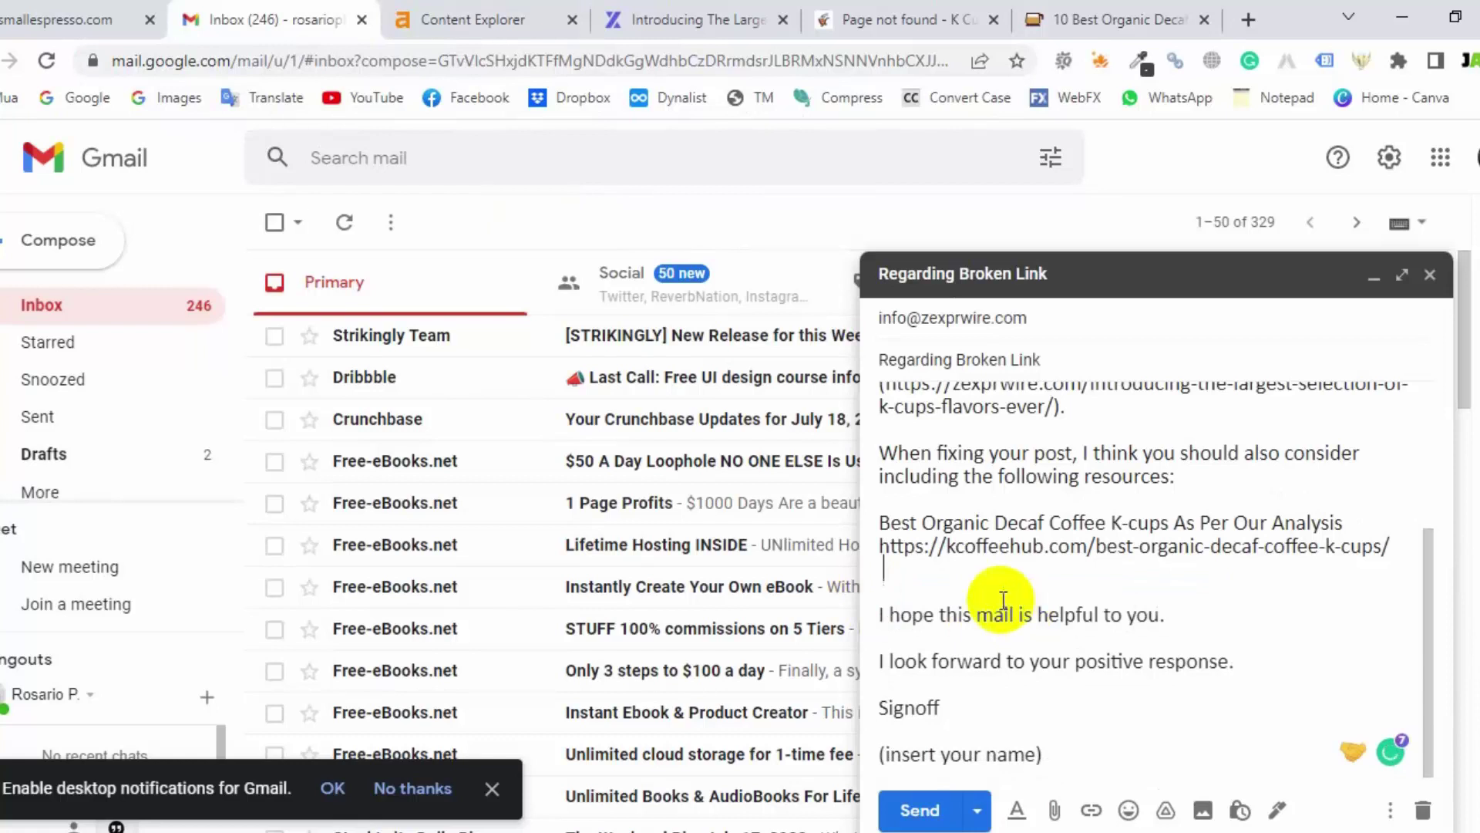
pyautogui.press('BackSpace')
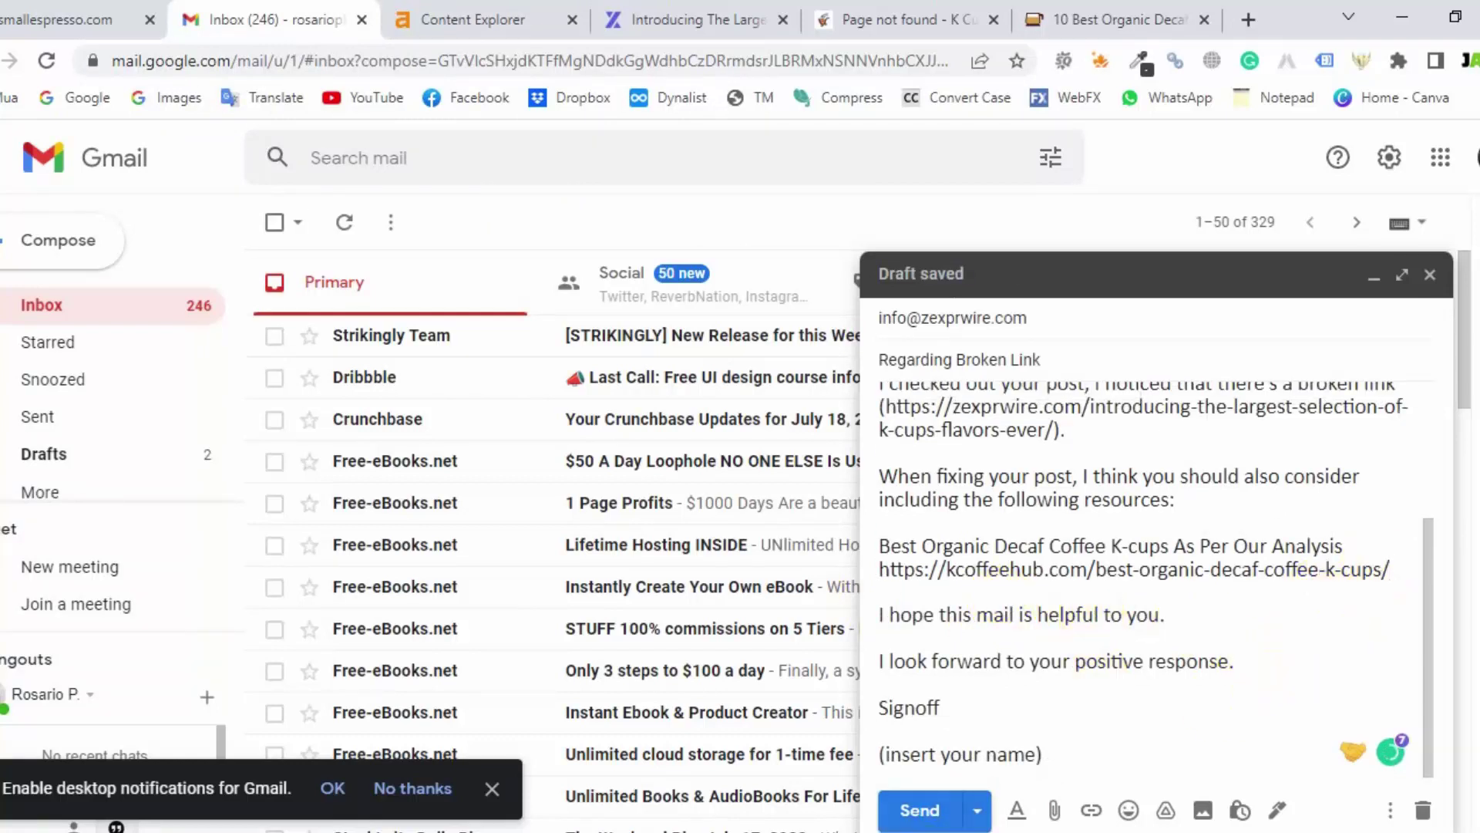
# - Copy the highlighted Zex PR Wire screenshot from Snipping Tool and insert it in the Gmail draft below the kcoffeehub.com link
pyautogui.hotkey('alt', 'Tab')
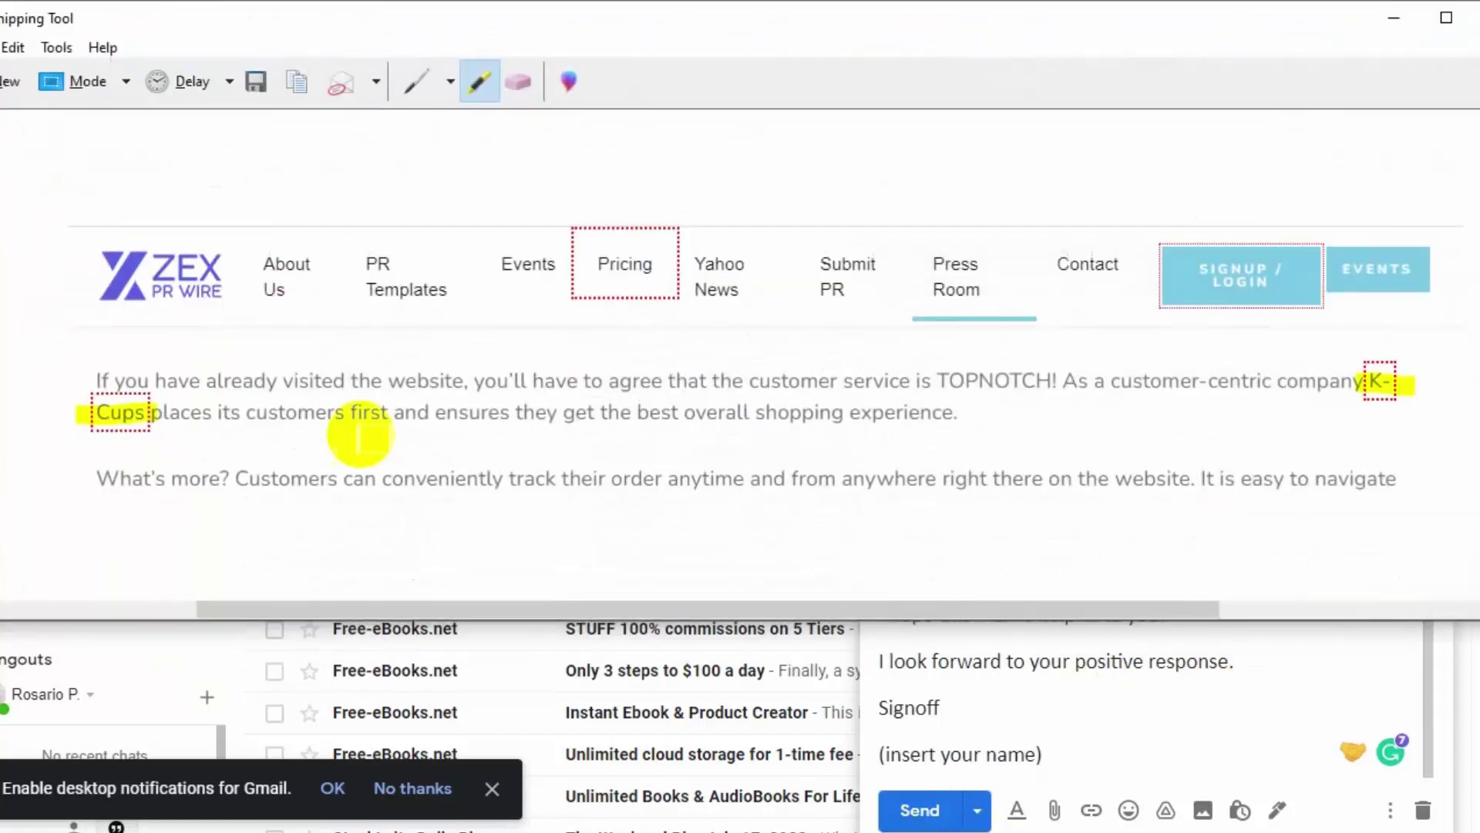
pyautogui.click(13, 48)
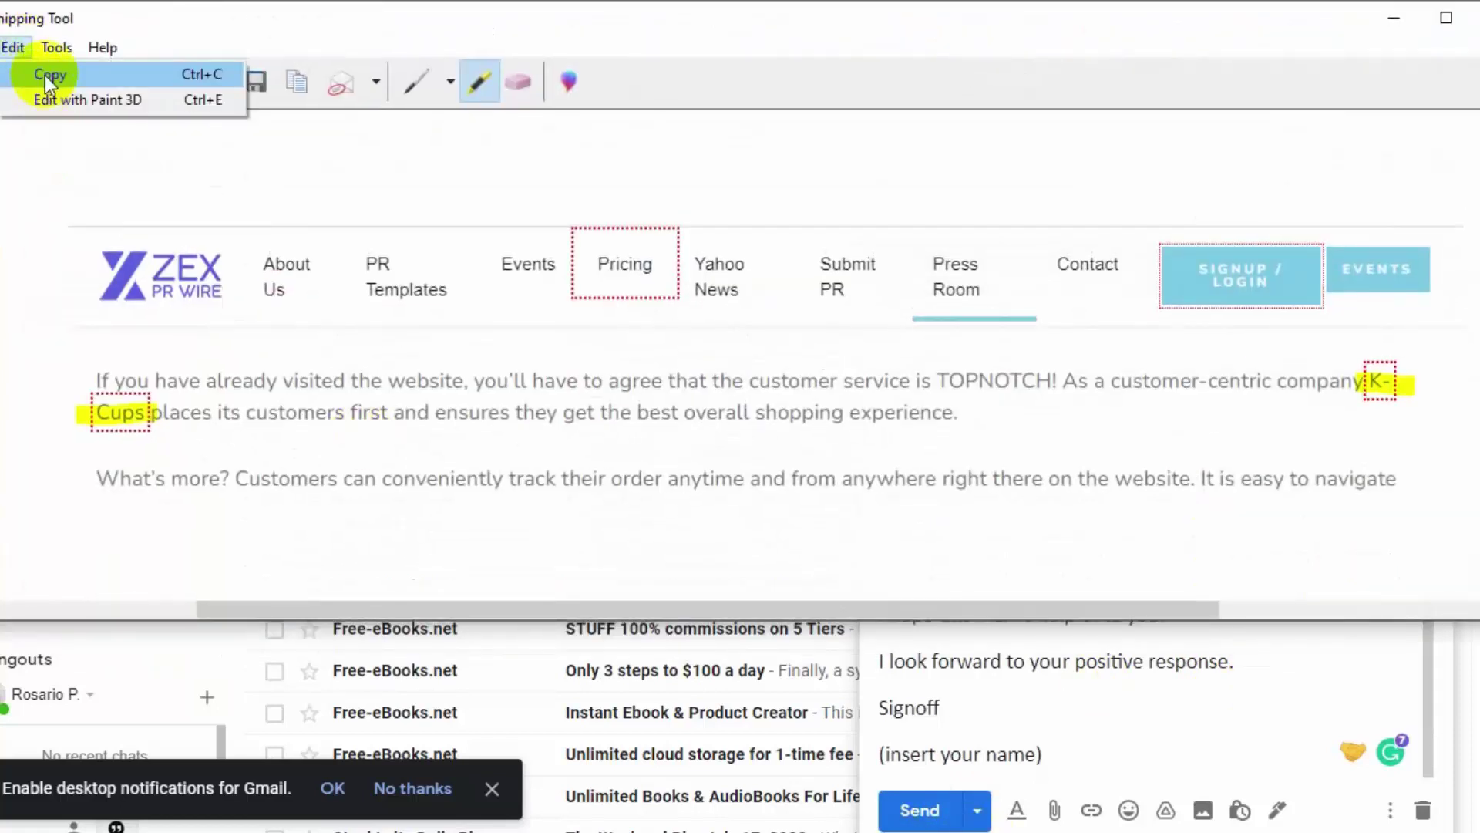
pyautogui.click(49, 77)
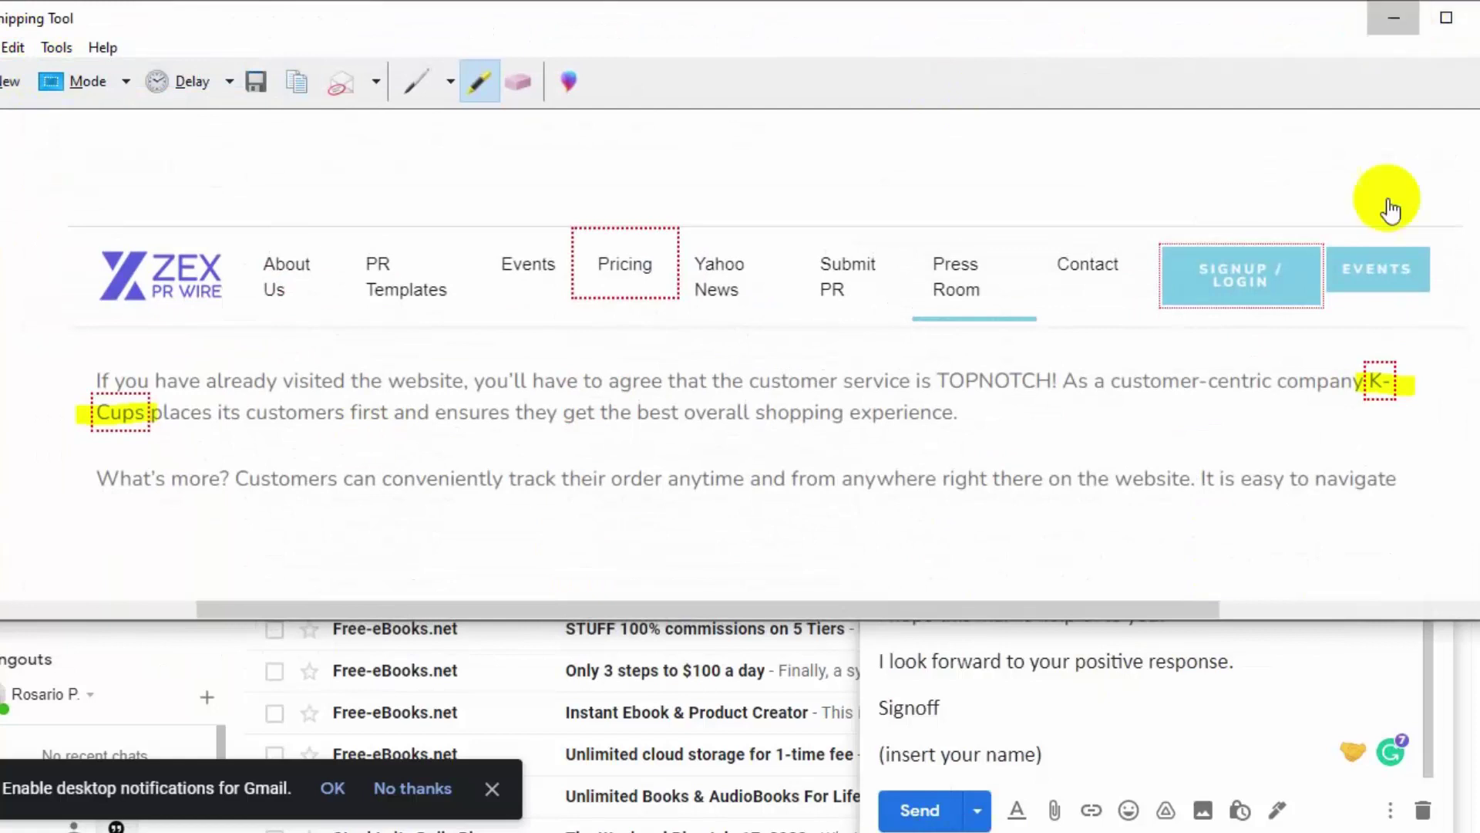
pyautogui.hotkey('alt', 'Tab')
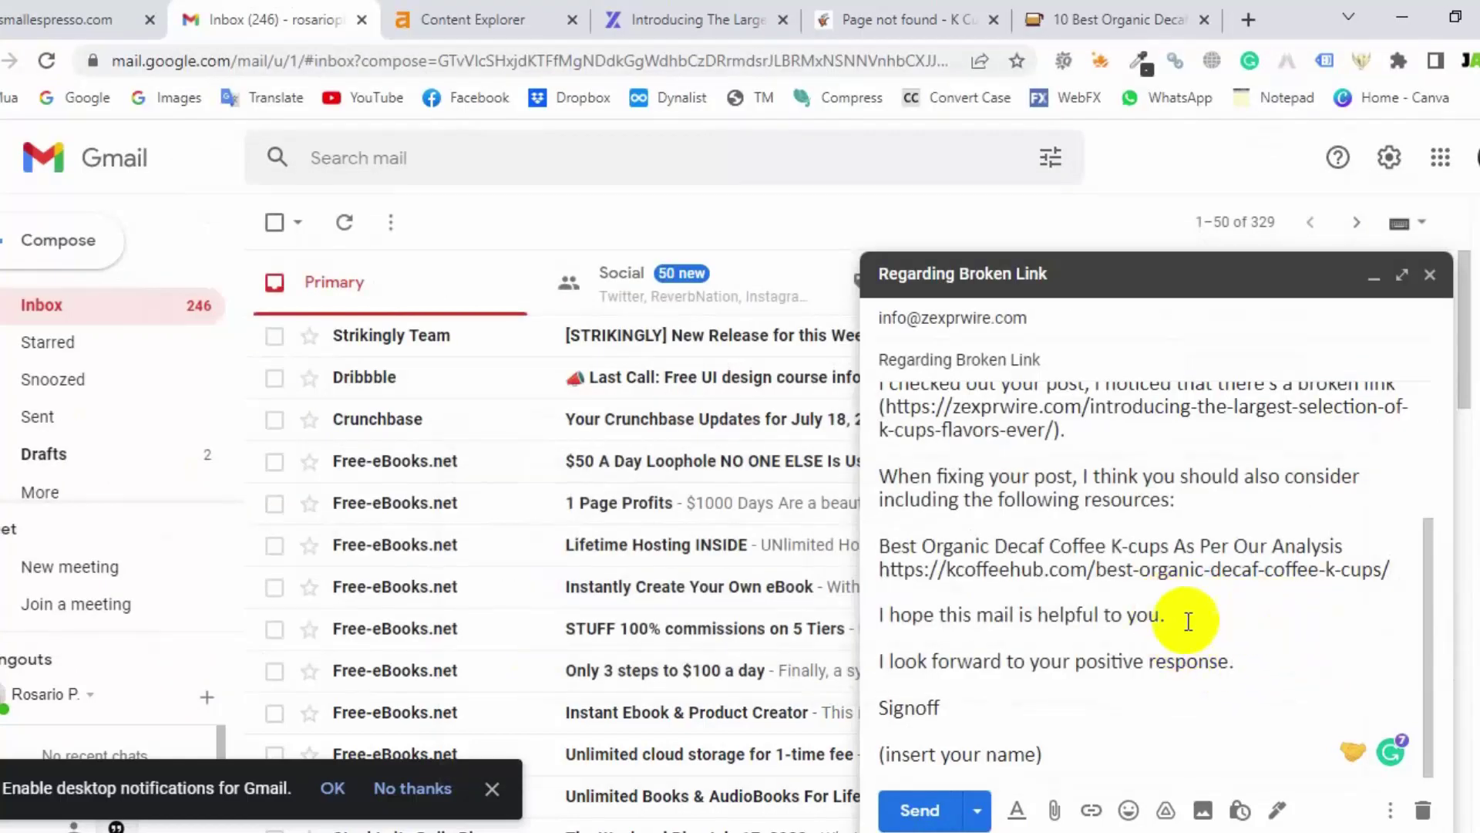
pyautogui.press('Return')
pyautogui.press('Return')
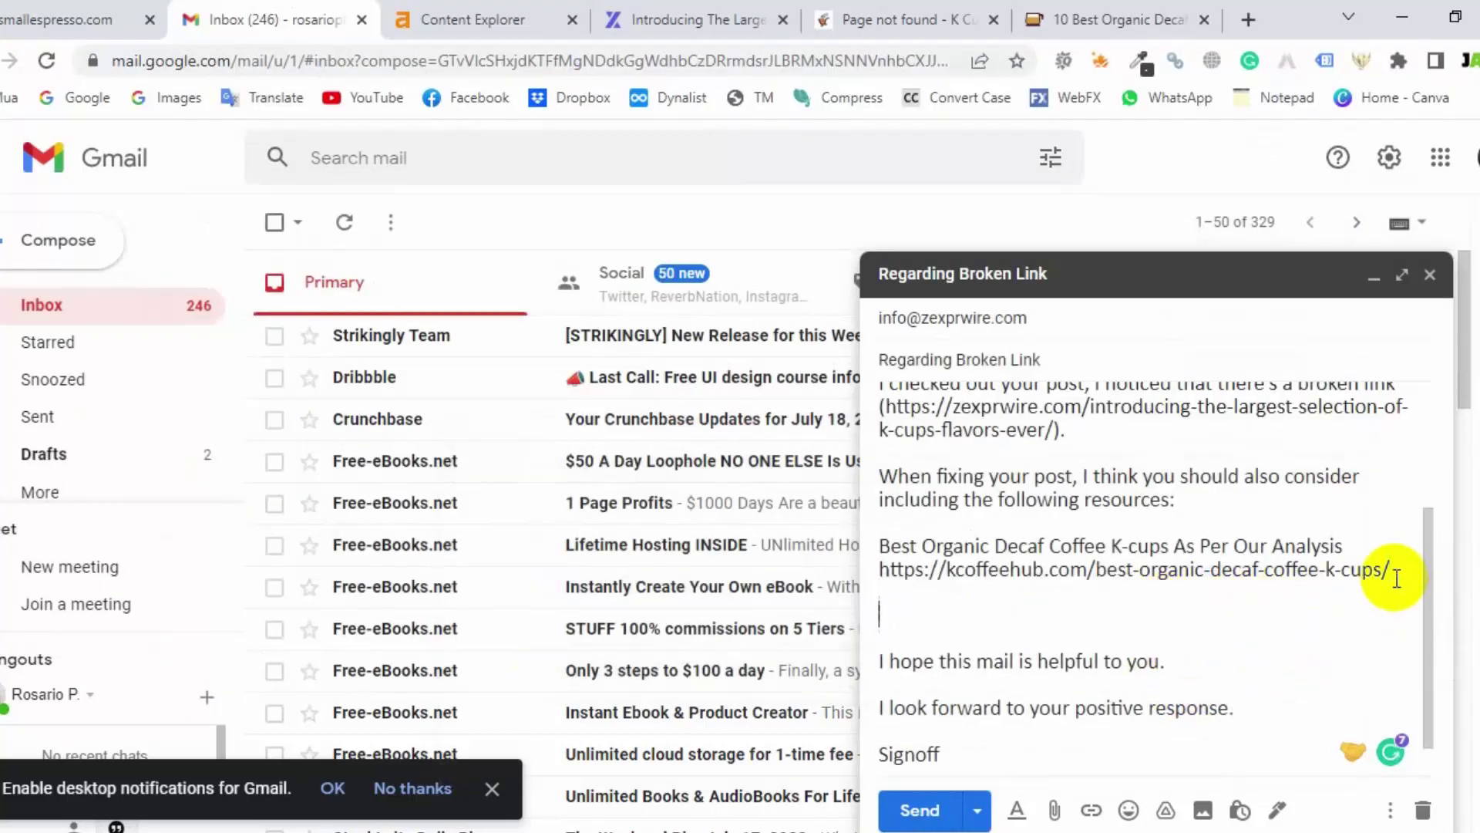
pyautogui.hotkey('ctrl', 'v')
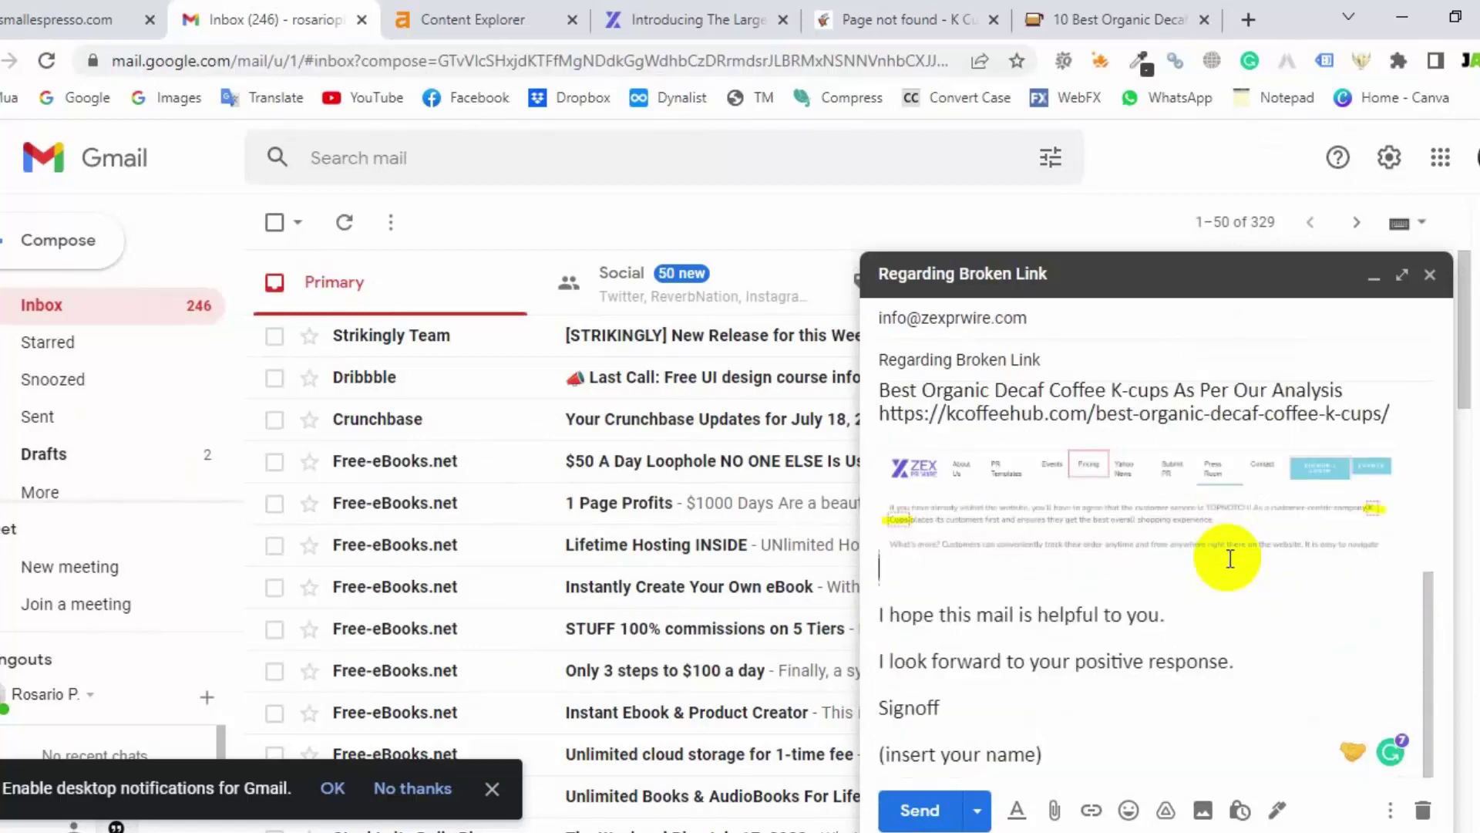
pyautogui.scroll(-3, 1272, 594)
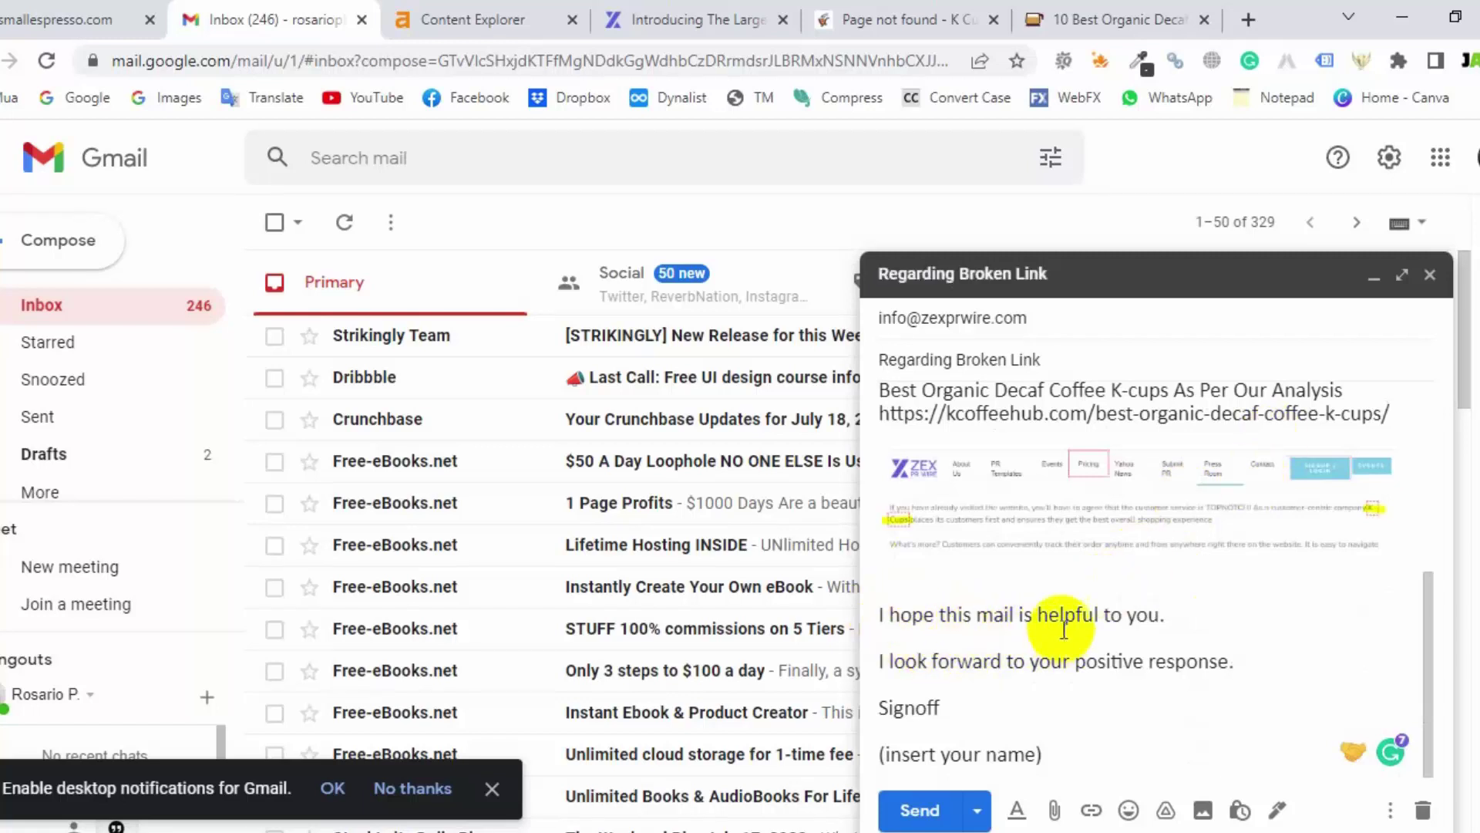
pyautogui.moveTo(1173, 614); pyautogui.dragTo(879, 614)
pyautogui.scroll(2, 1206, 663)
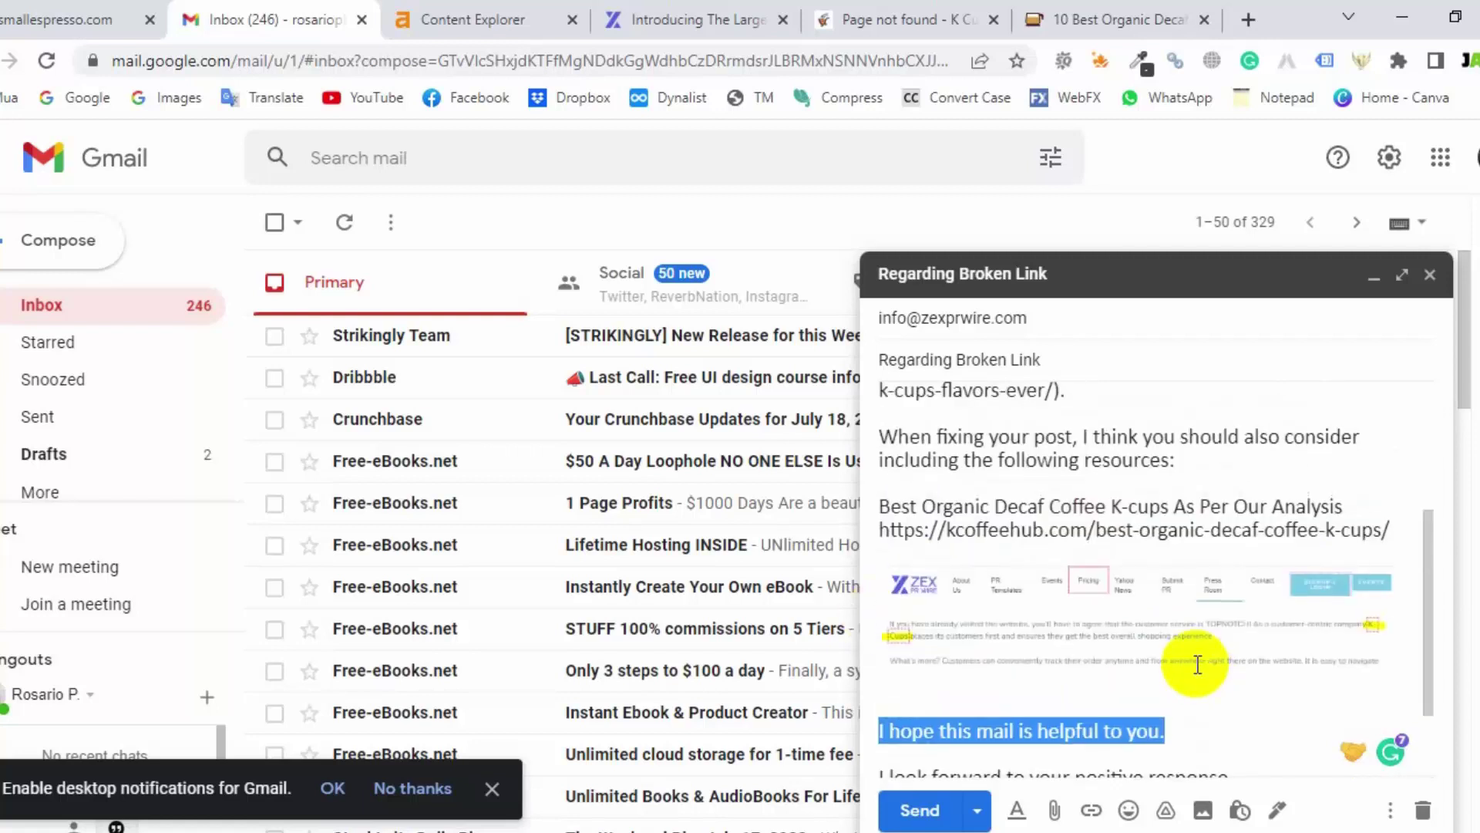
pyautogui.scroll(2, 1173, 621)
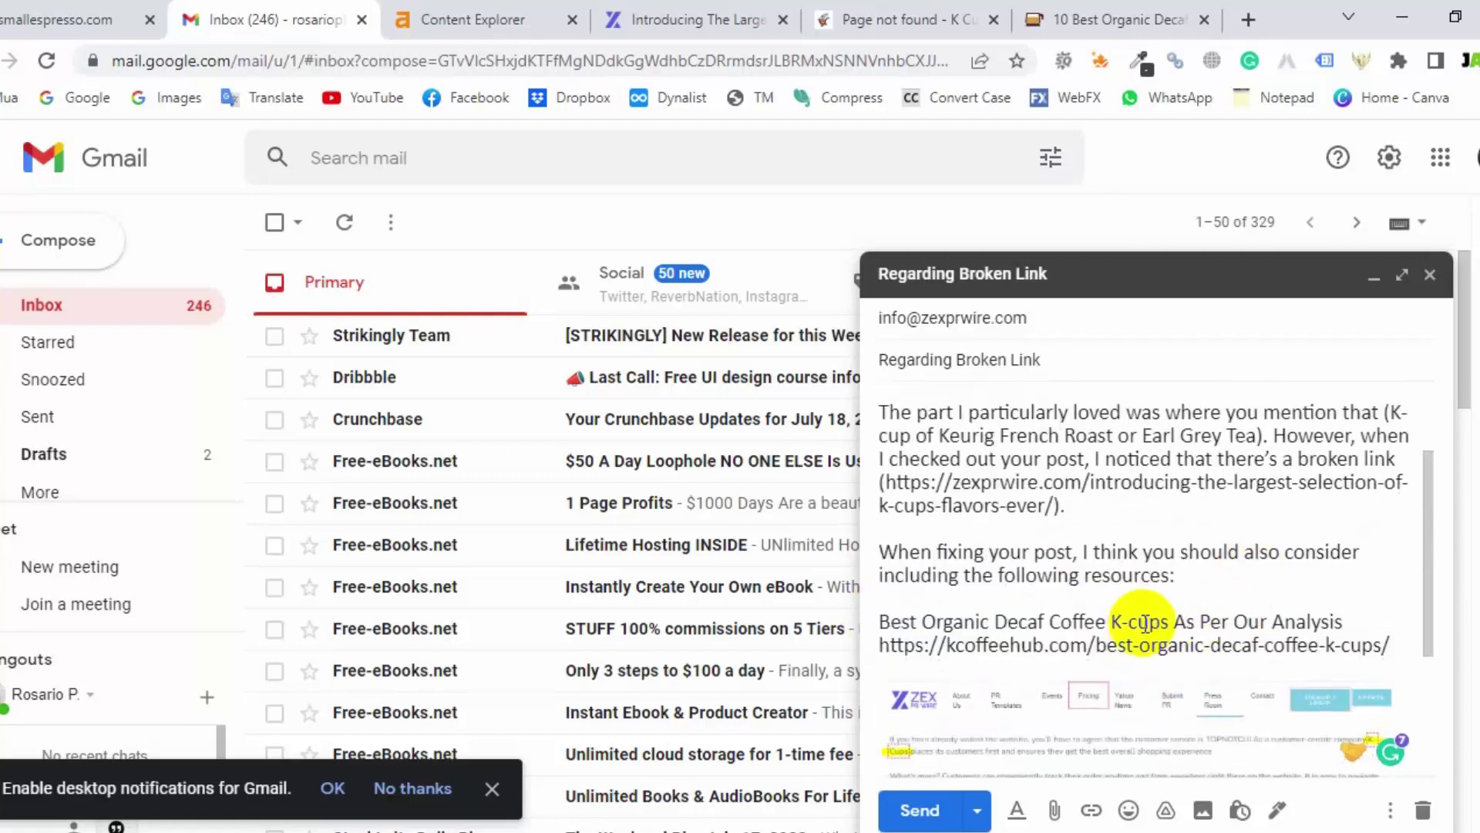
pyautogui.scroll(-4, 1143, 622)
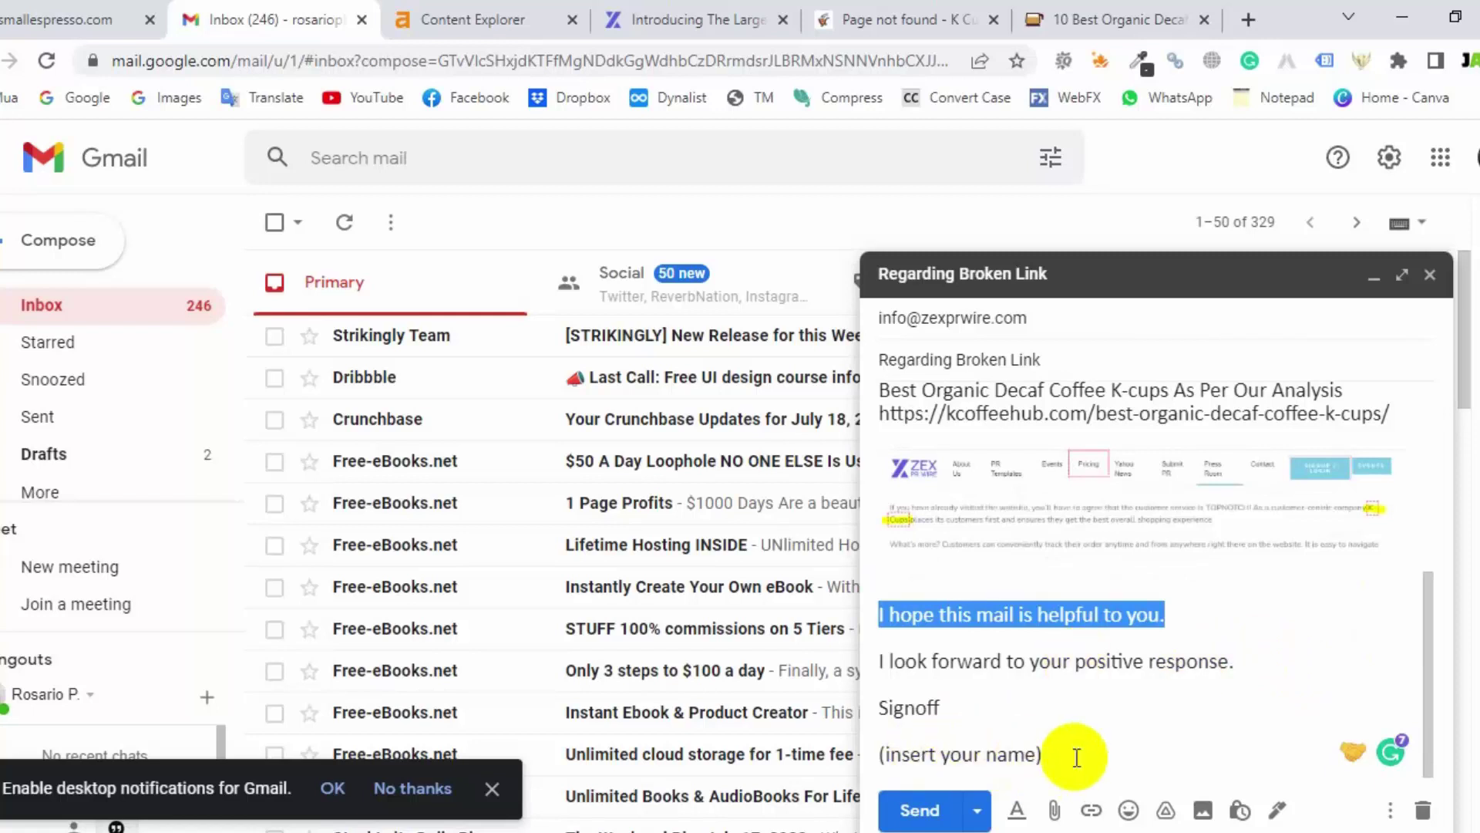
# - Replace the "(insert your name)" placeholder below the sign-off with the sender's first name
pyautogui.moveTo(1042, 754); pyautogui.dragTo(821, 759)
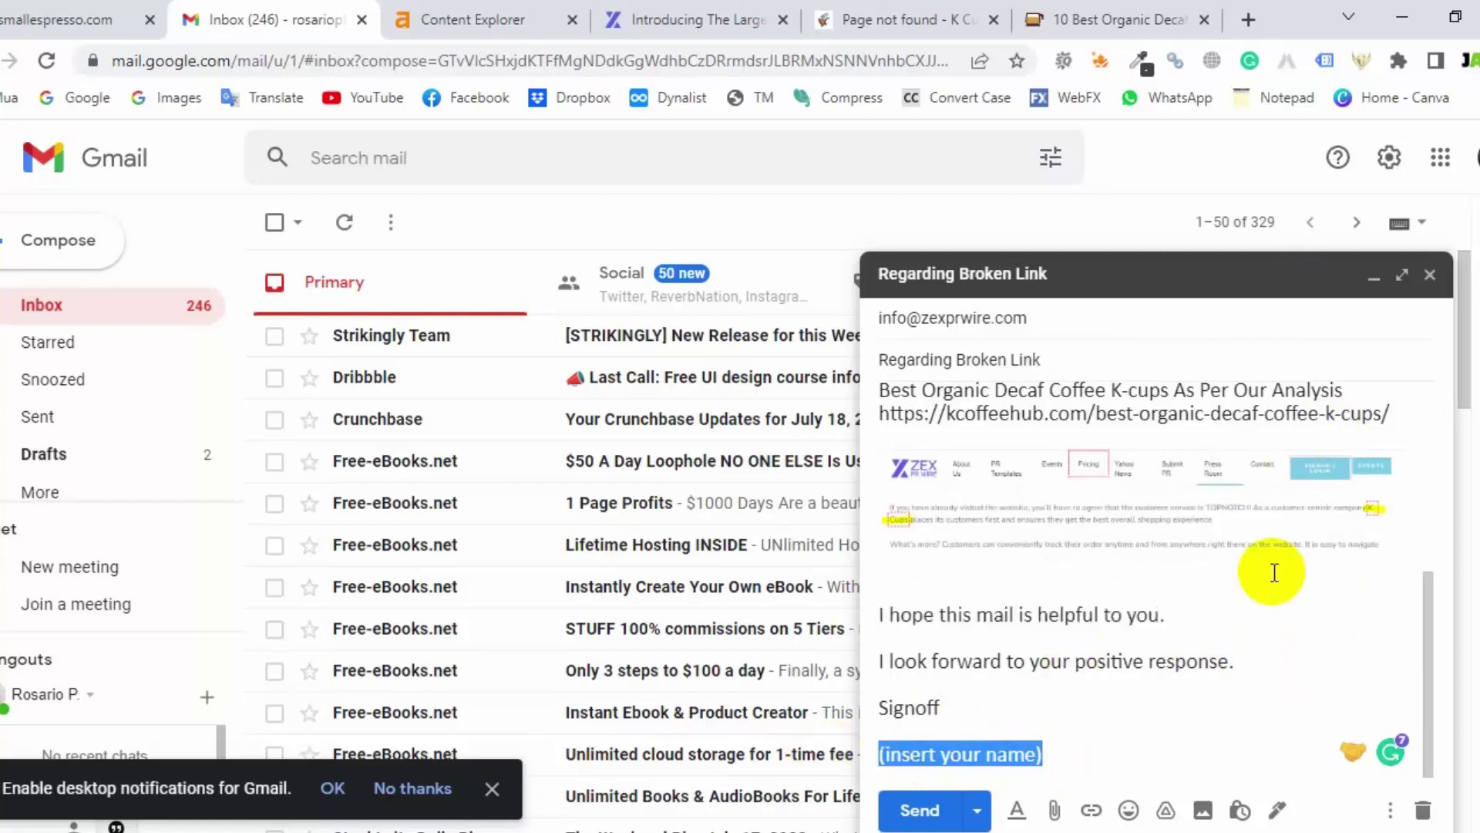
pyautogui.write('Rosa')
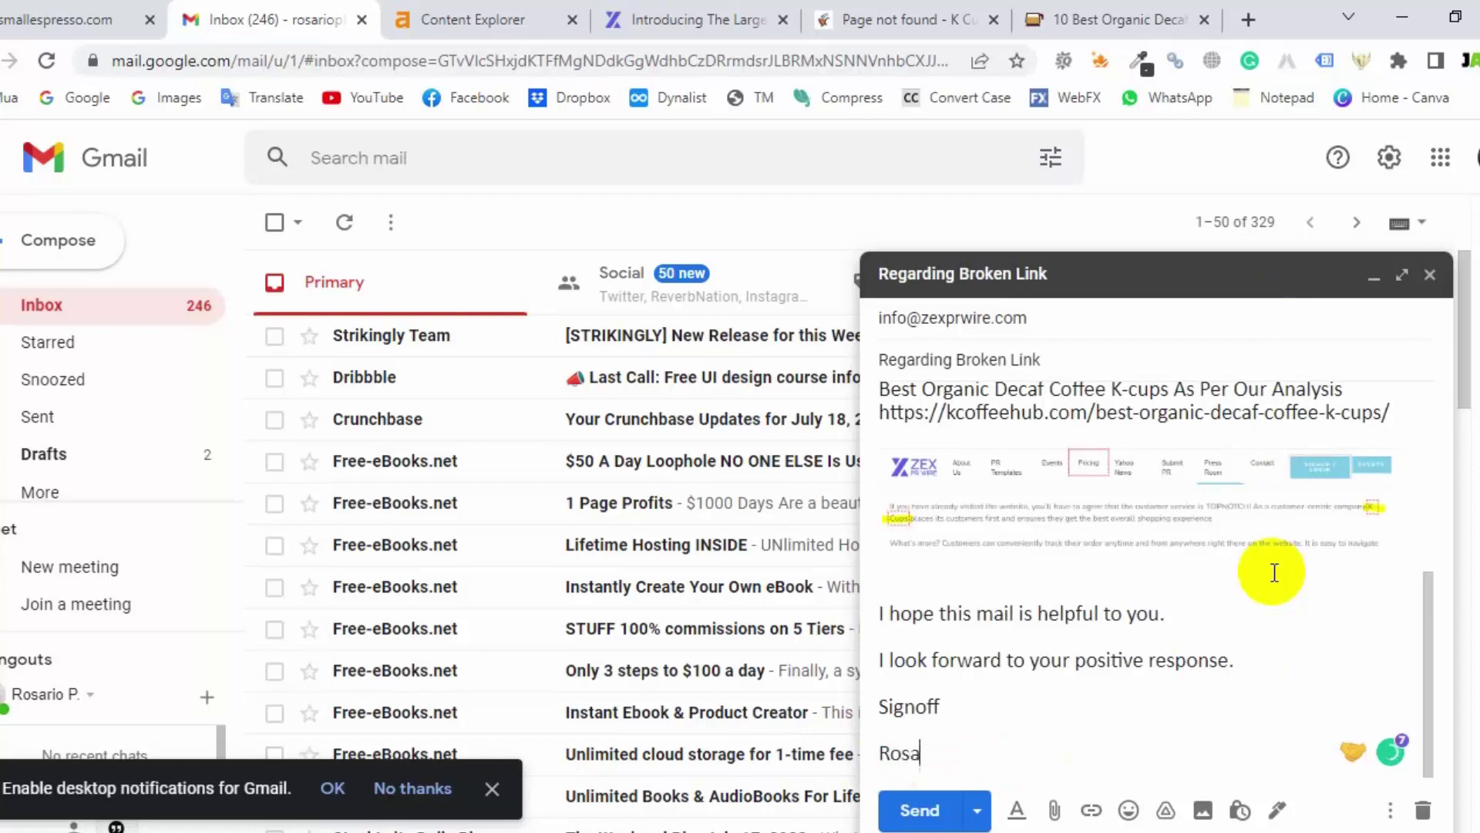
pyautogui.click(1056, 630)
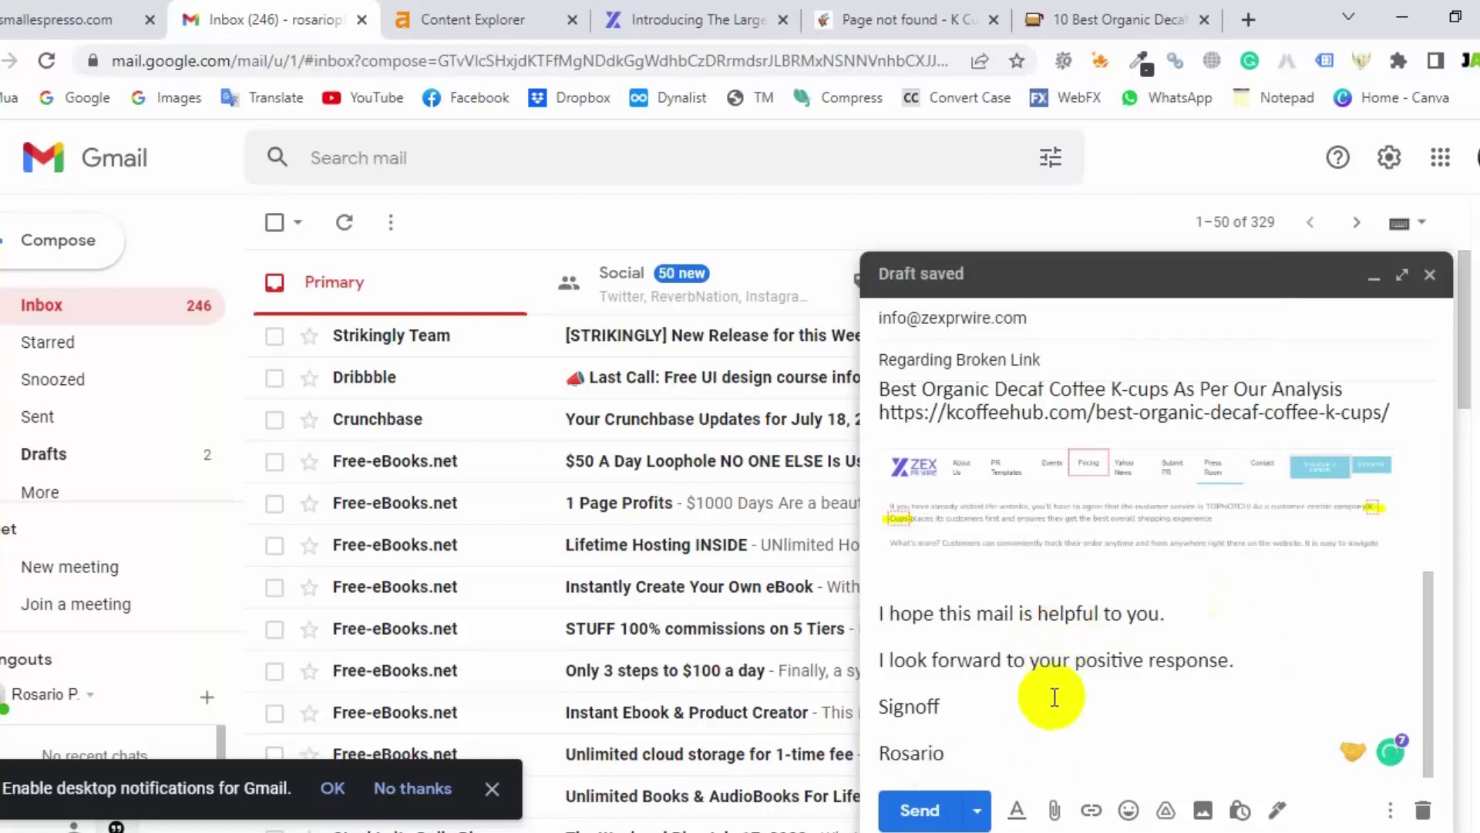
# - Copy the domain zexprwire.com from the web address of the Zex PR Wire press release page
pyautogui.scroll(5, 1037, 690)
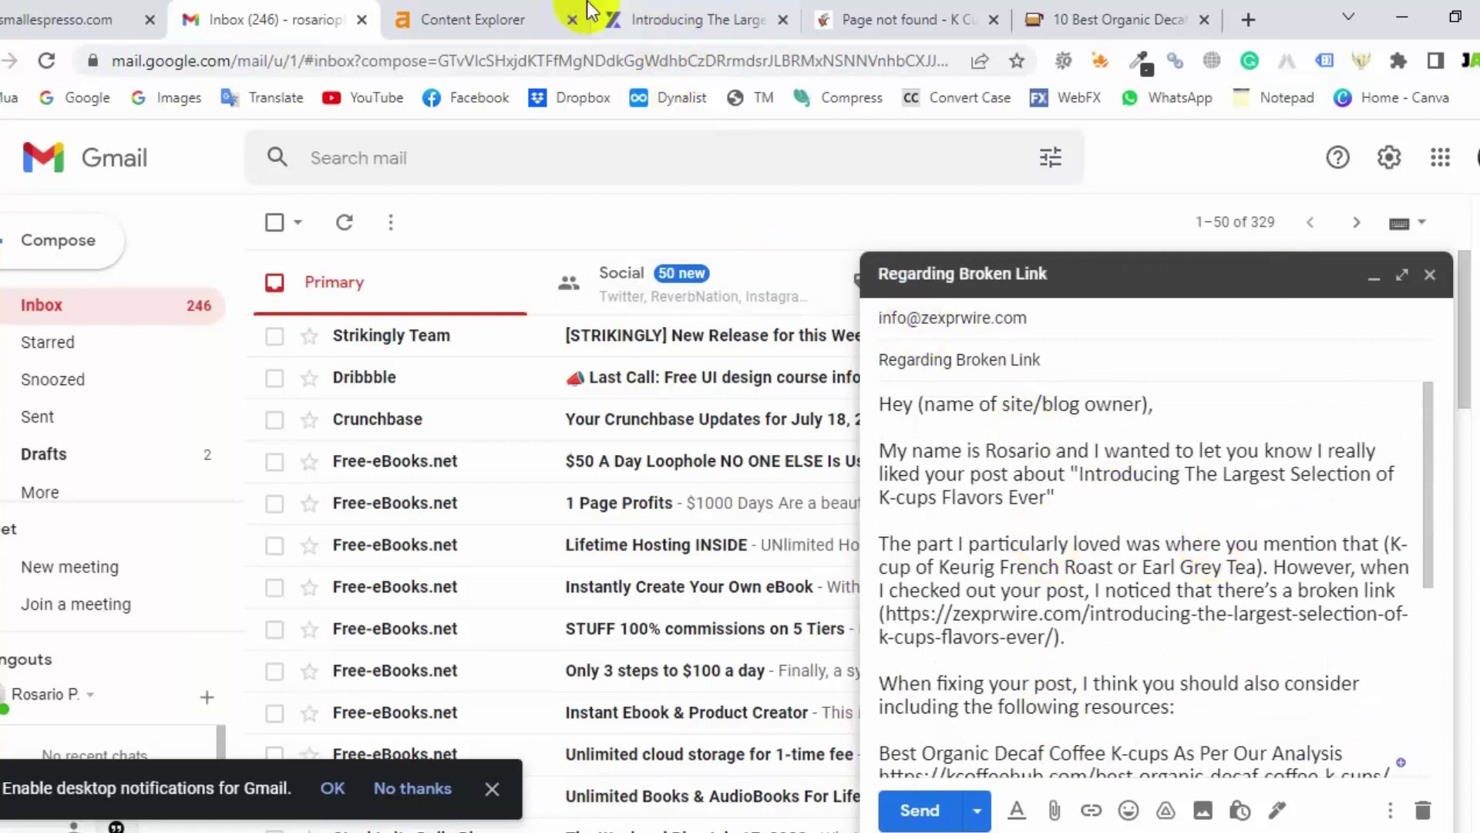
pyautogui.click(704, 17)
pyautogui.scroll(8, 577, 215)
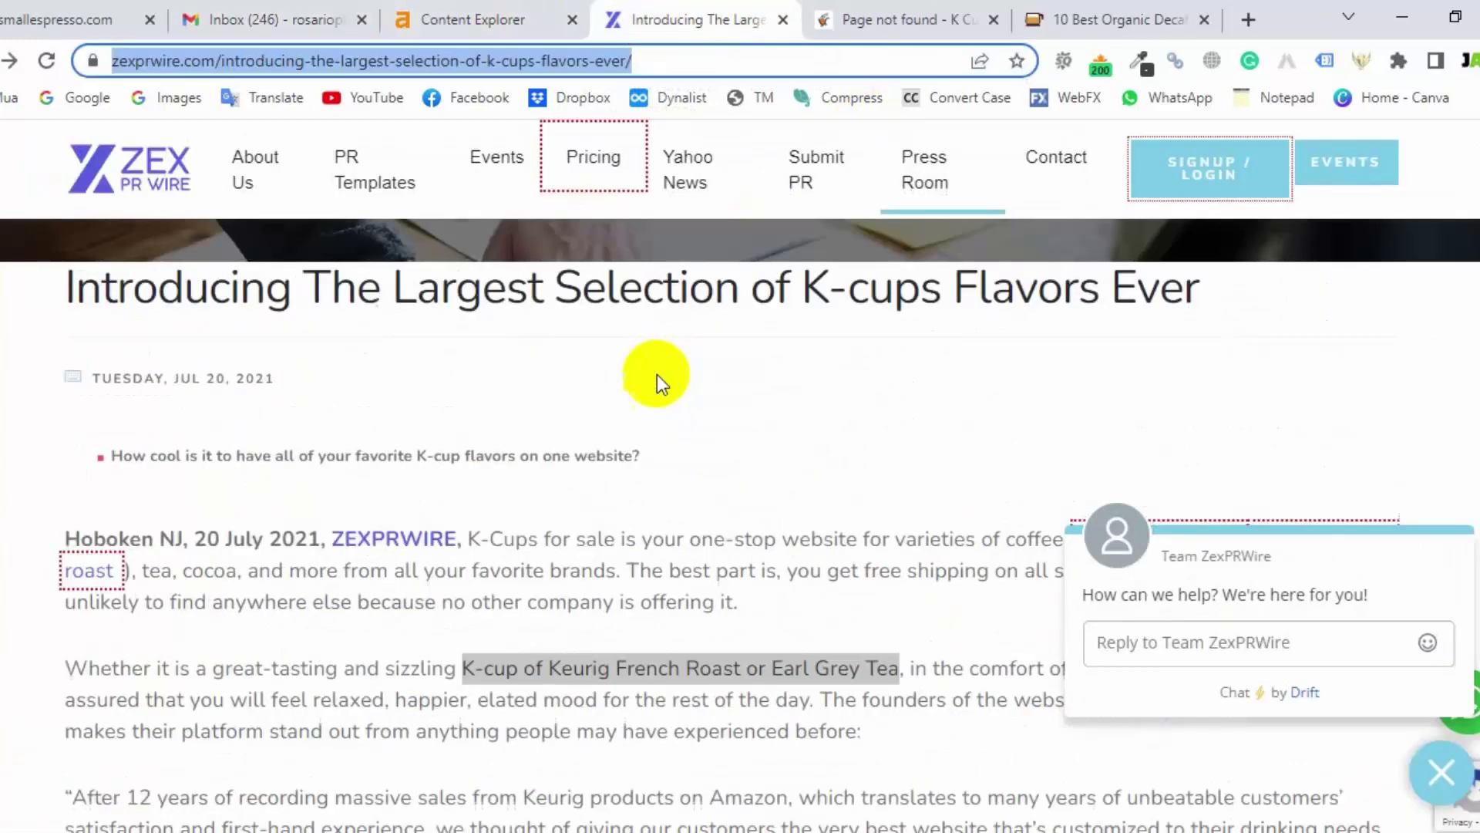
pyautogui.click(212, 61)
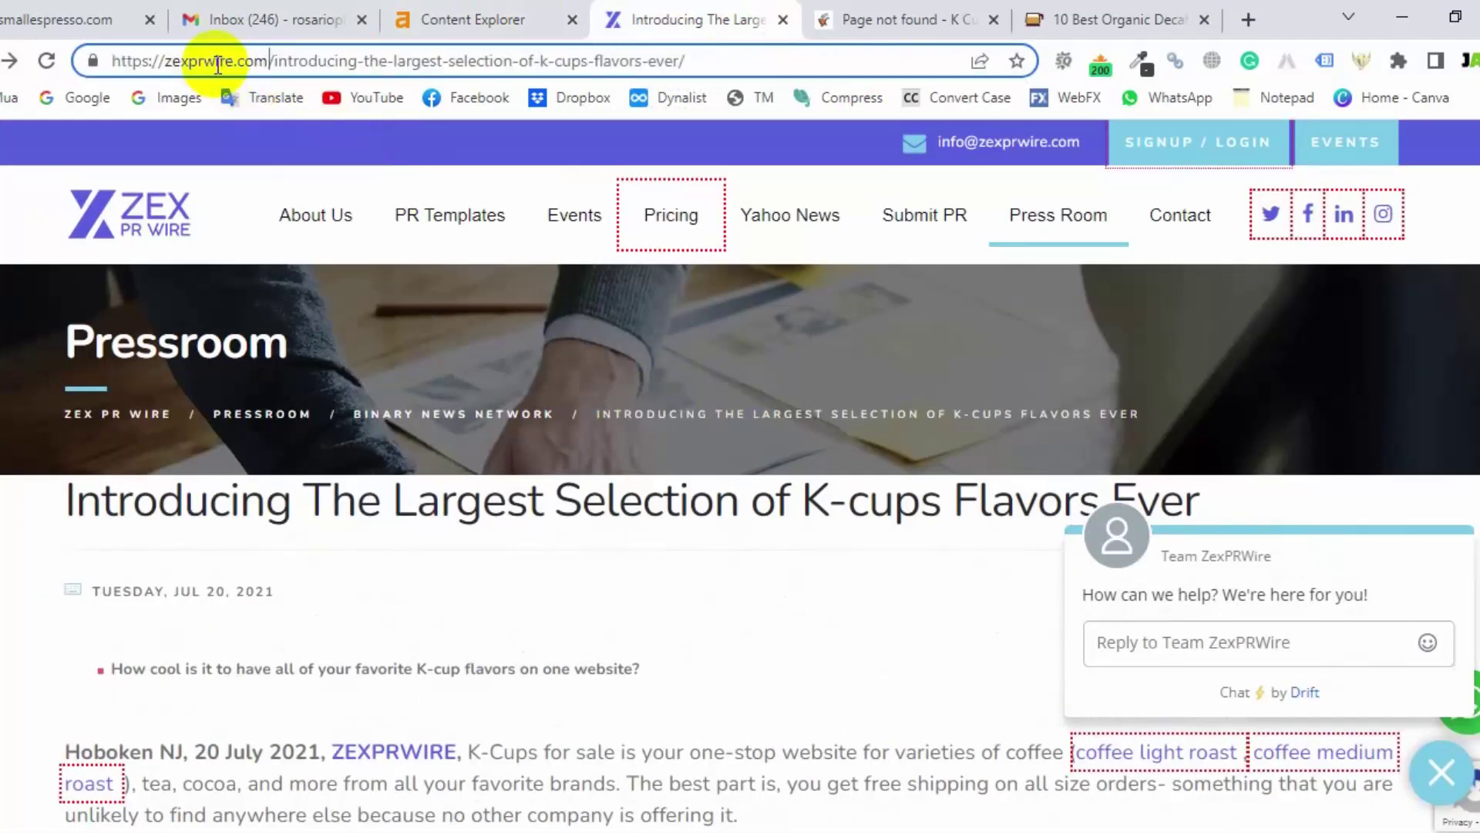
pyautogui.moveTo(171, 63); pyautogui.dragTo(267, 63)
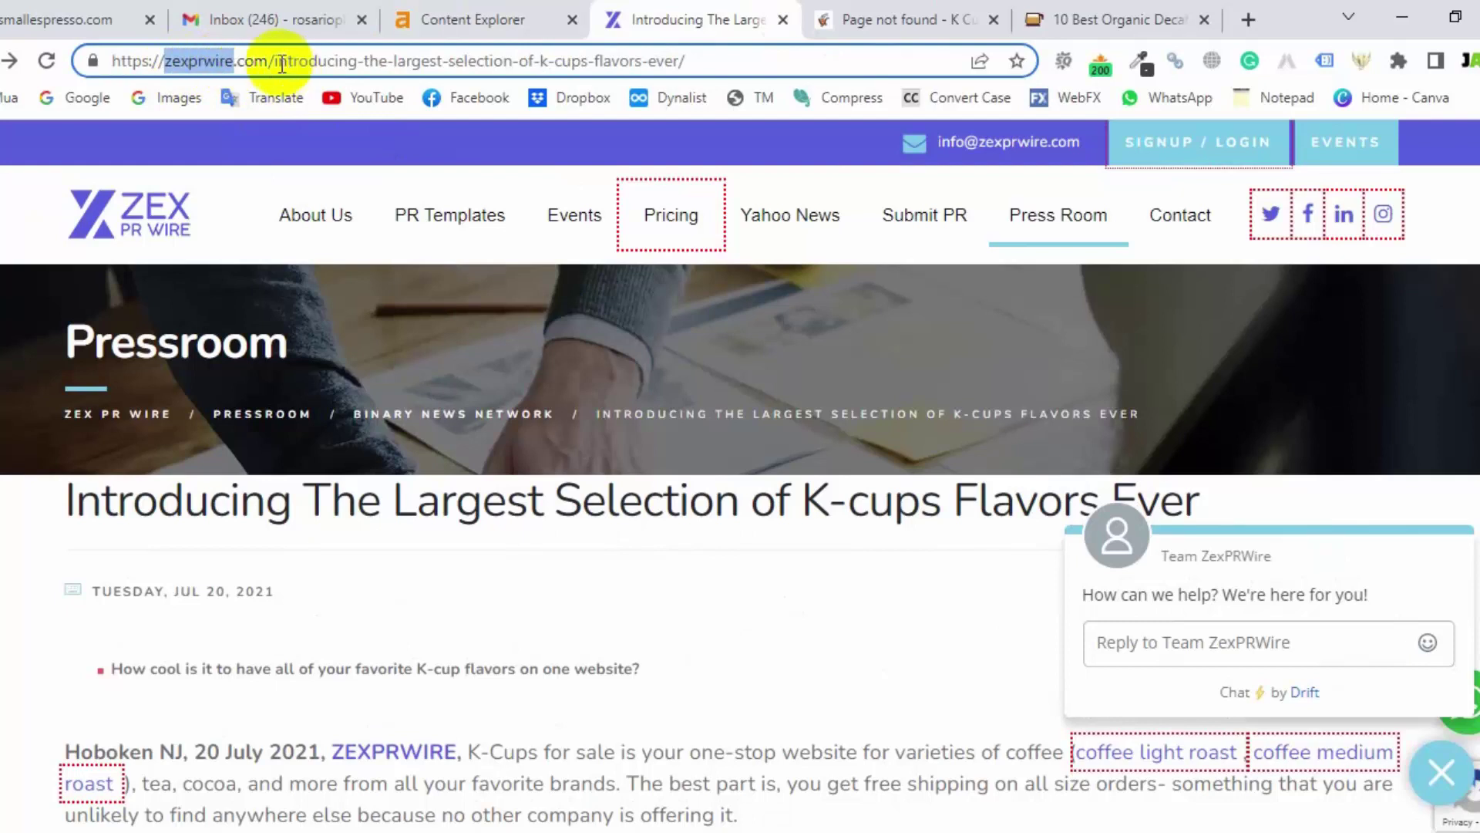
pyautogui.rightClick(166, 61)
pyautogui.click(240, 187)
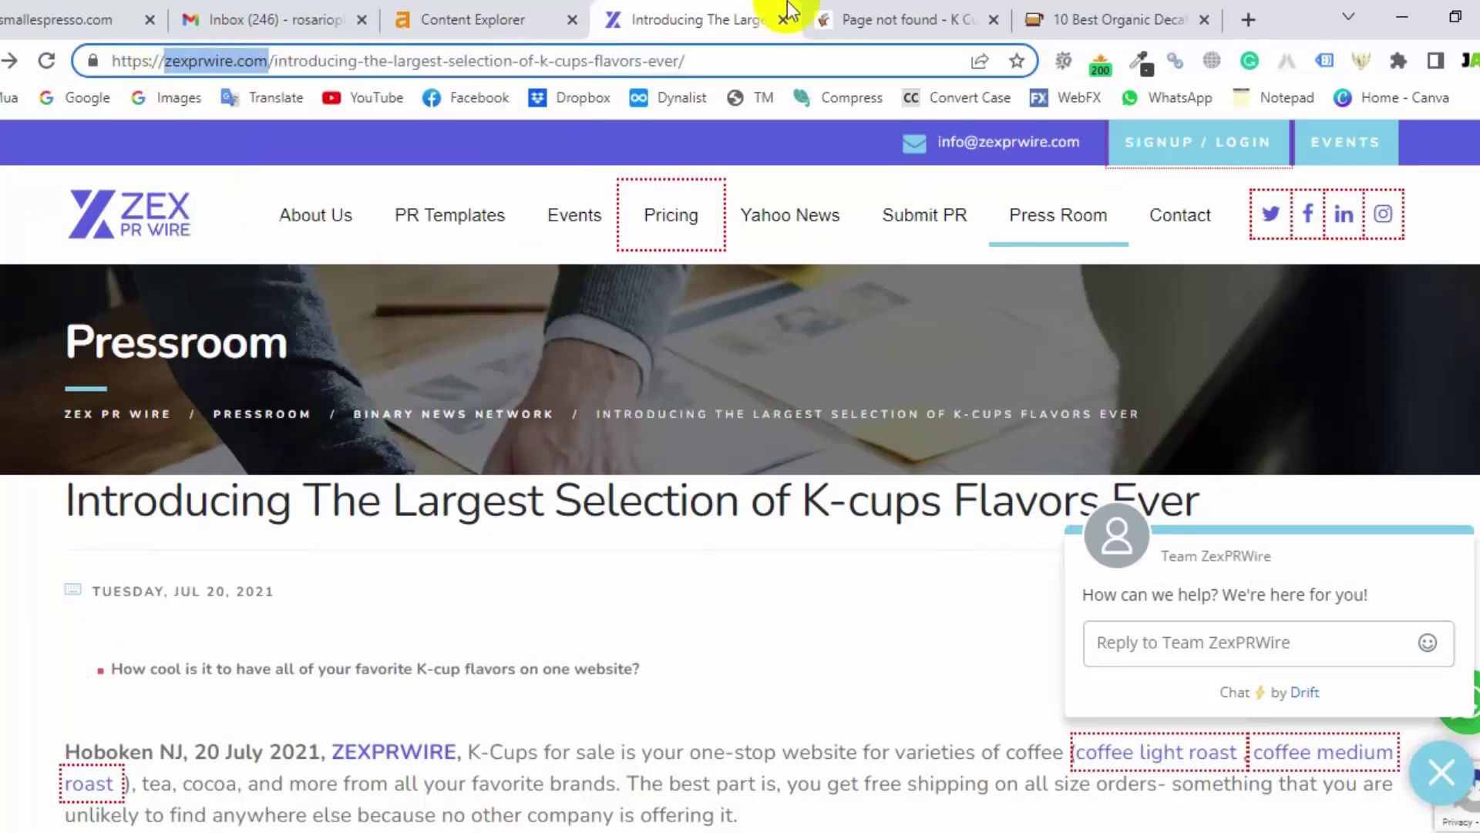
# - Replace the "(name of site/blog owner)" placeholder in the Gmail draft's greeting with zexprwire.com
pyautogui.click(1091, 9)
pyautogui.click(936, 17)
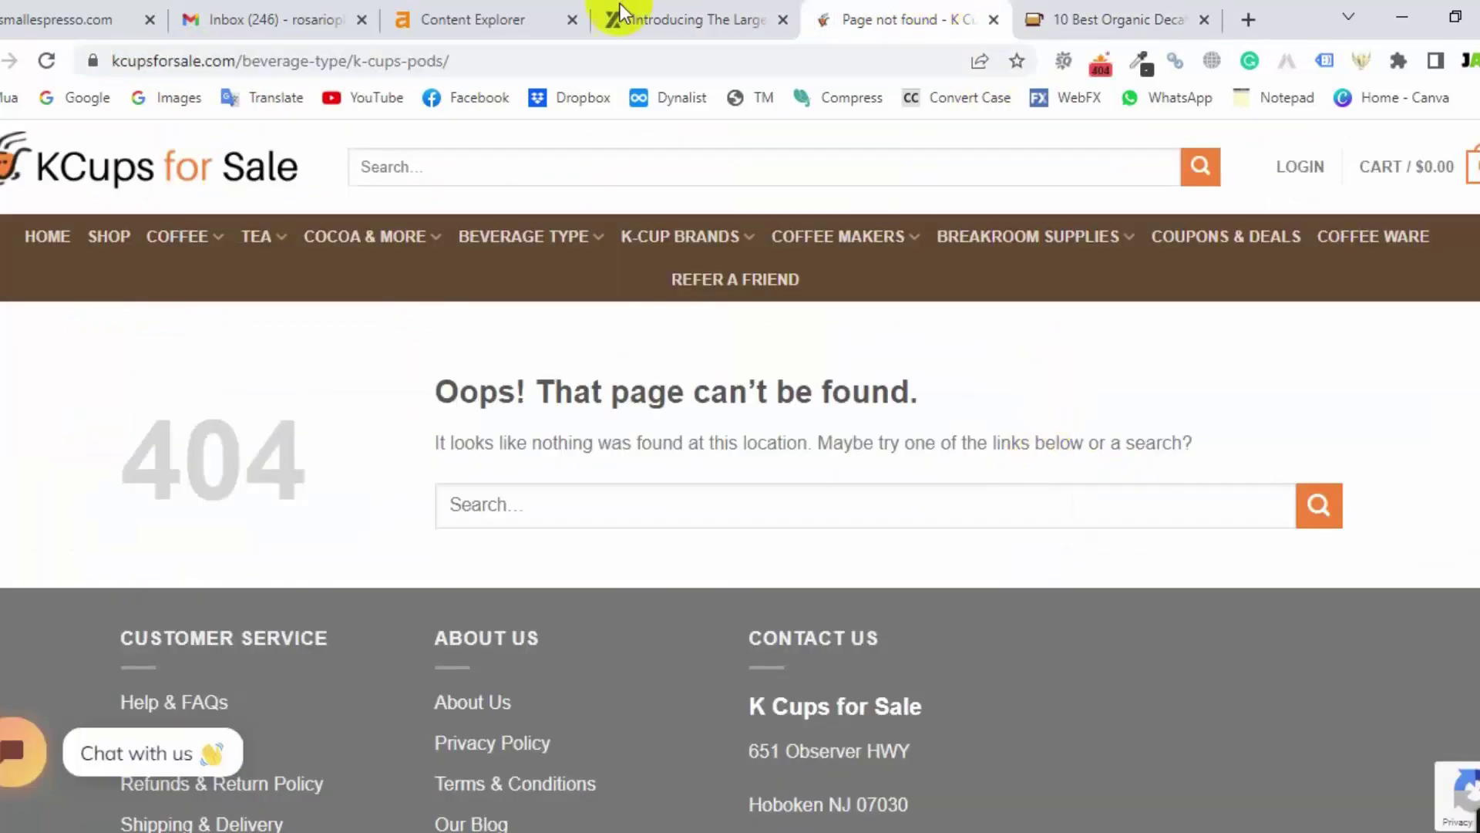
pyautogui.click(298, 17)
pyautogui.moveTo(1148, 406); pyautogui.dragTo(923, 404)
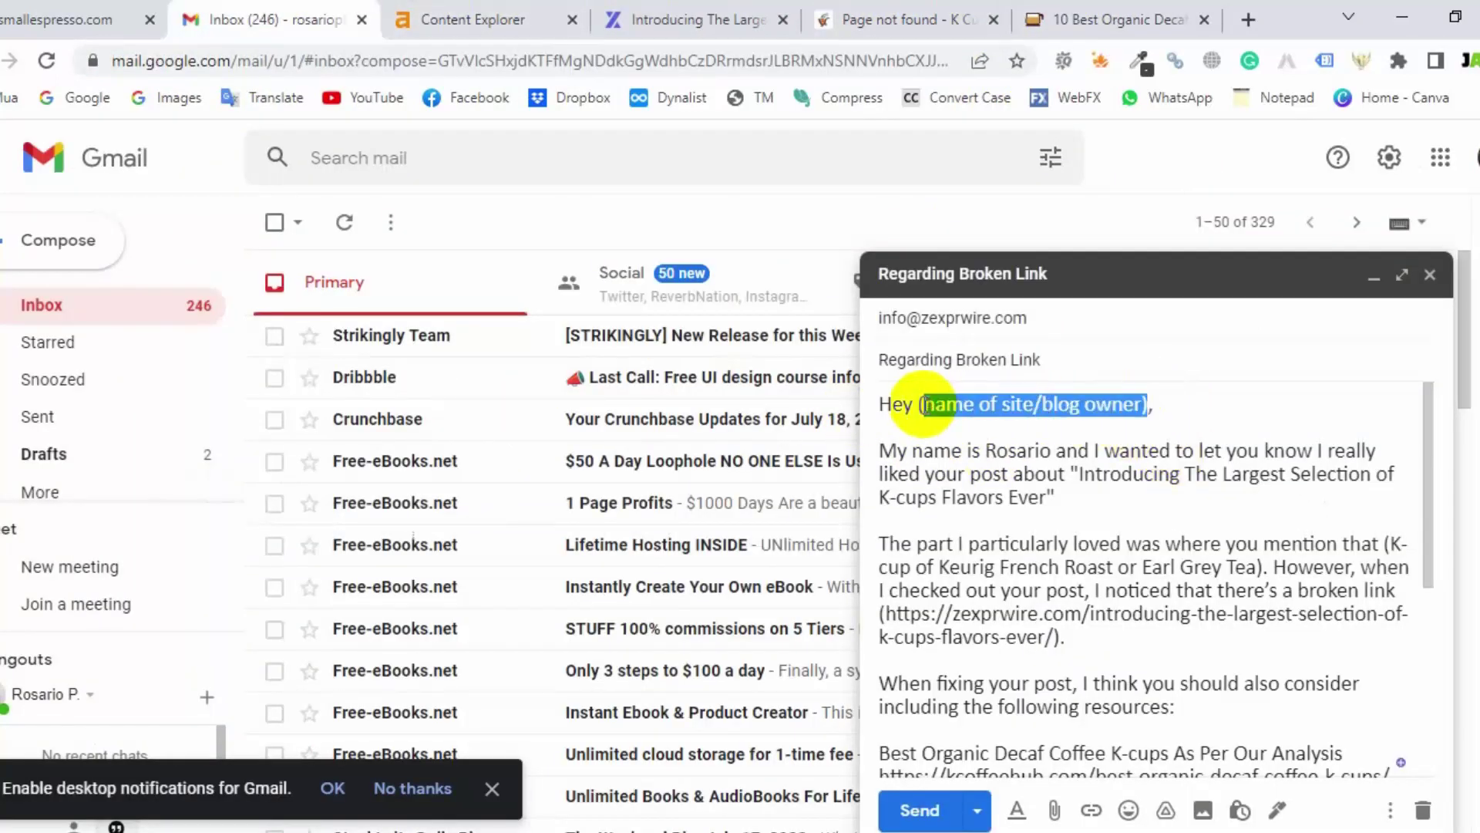
pyautogui.press('BackSpace')
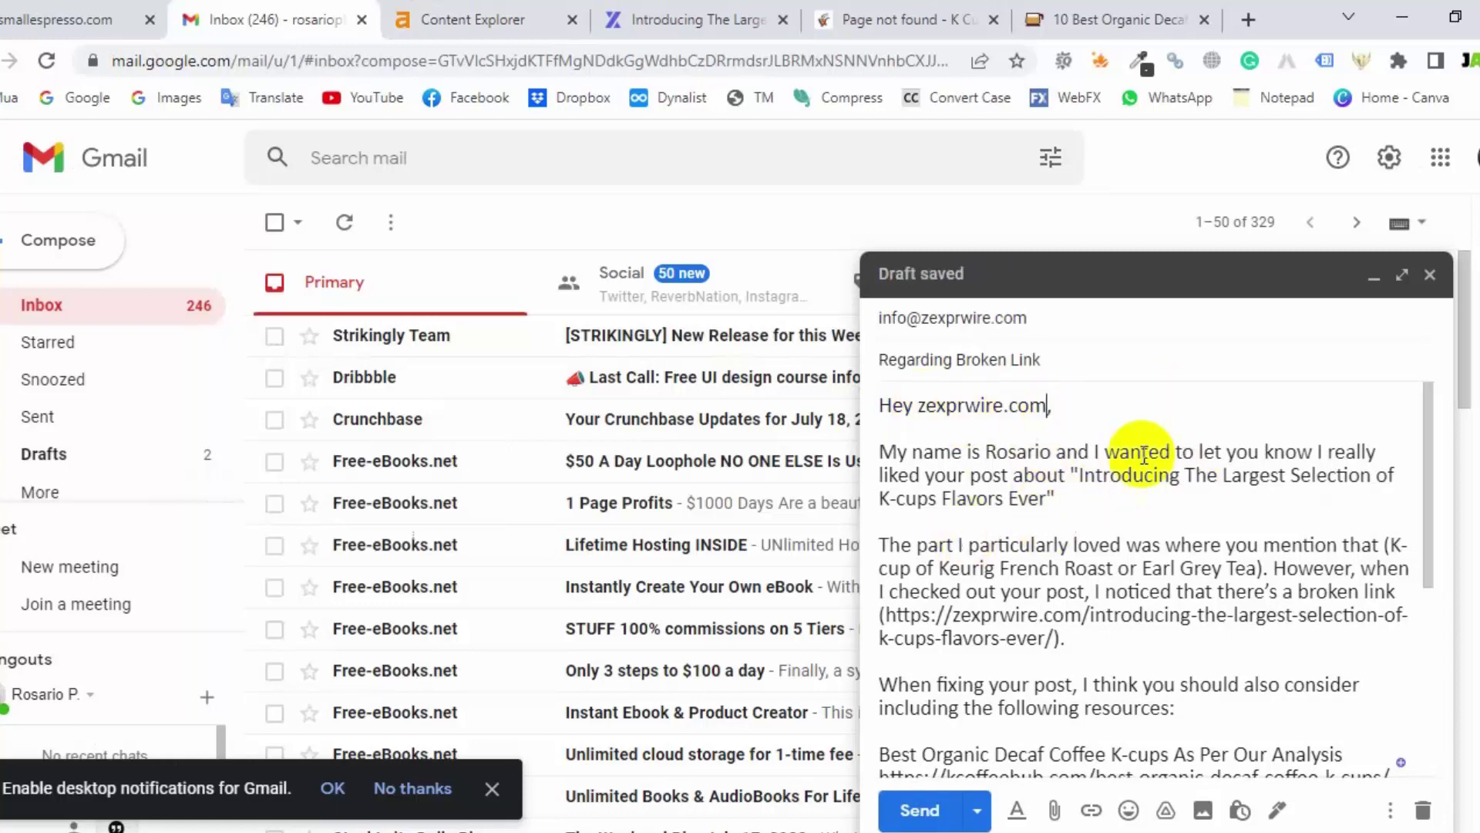
# - Review the completed "Regarding Broken Link" draft through to the sign-off and send it to Zex PR Wire
pyautogui.scroll(-1, 1126, 545)
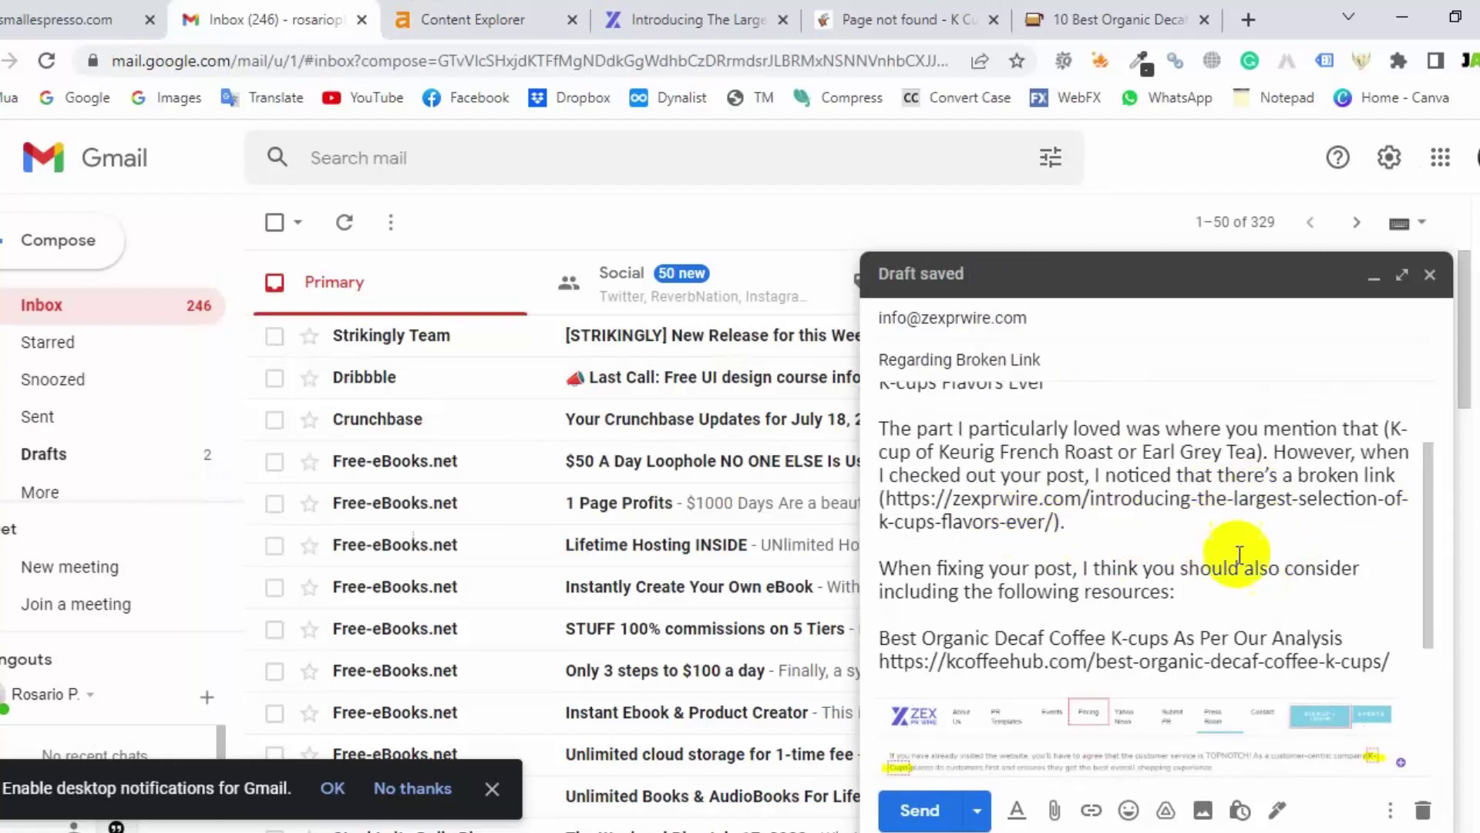
pyautogui.scroll(-3, 1229, 556)
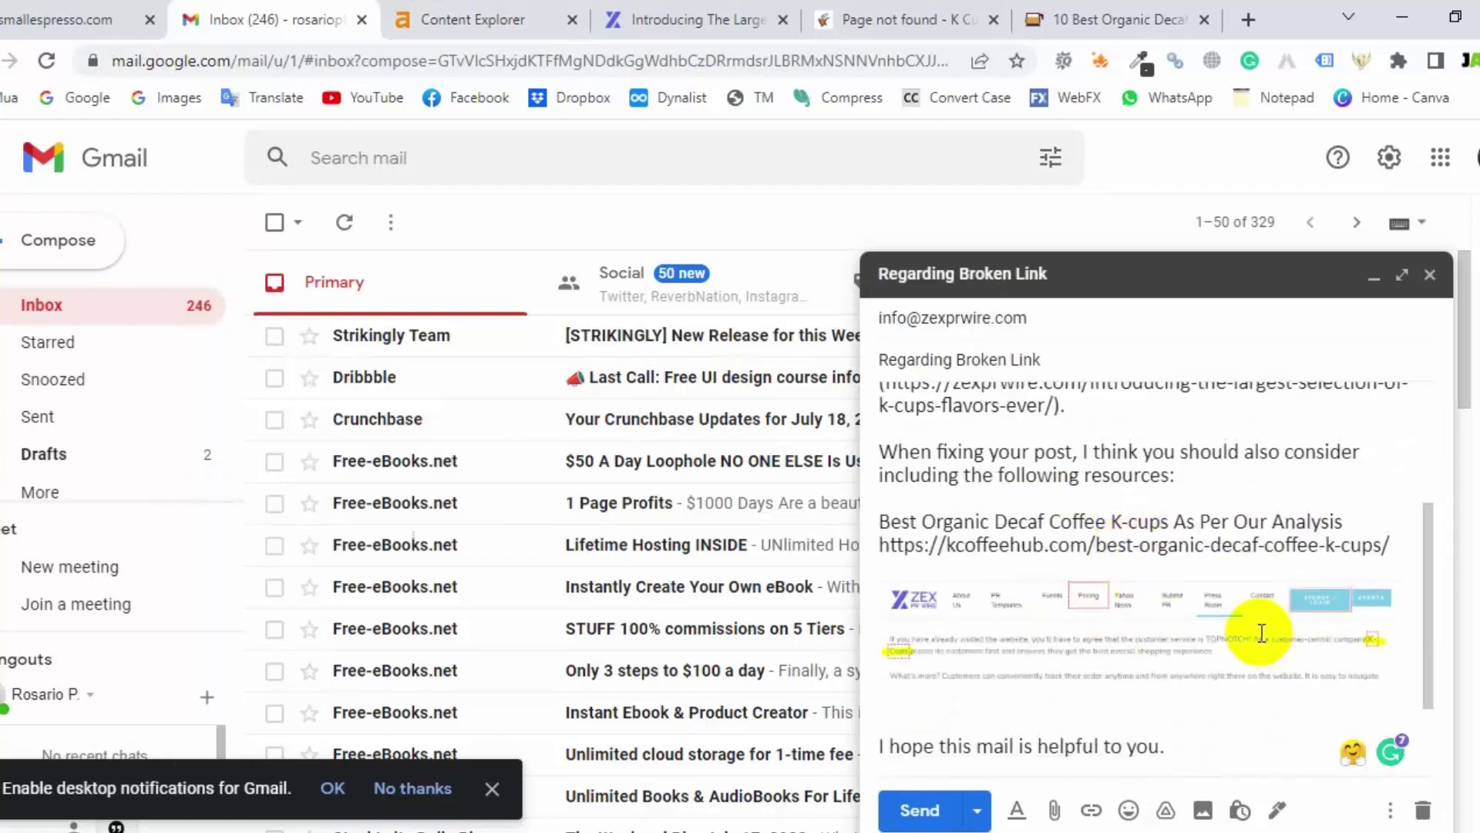
pyautogui.scroll(-3, 973, 590)
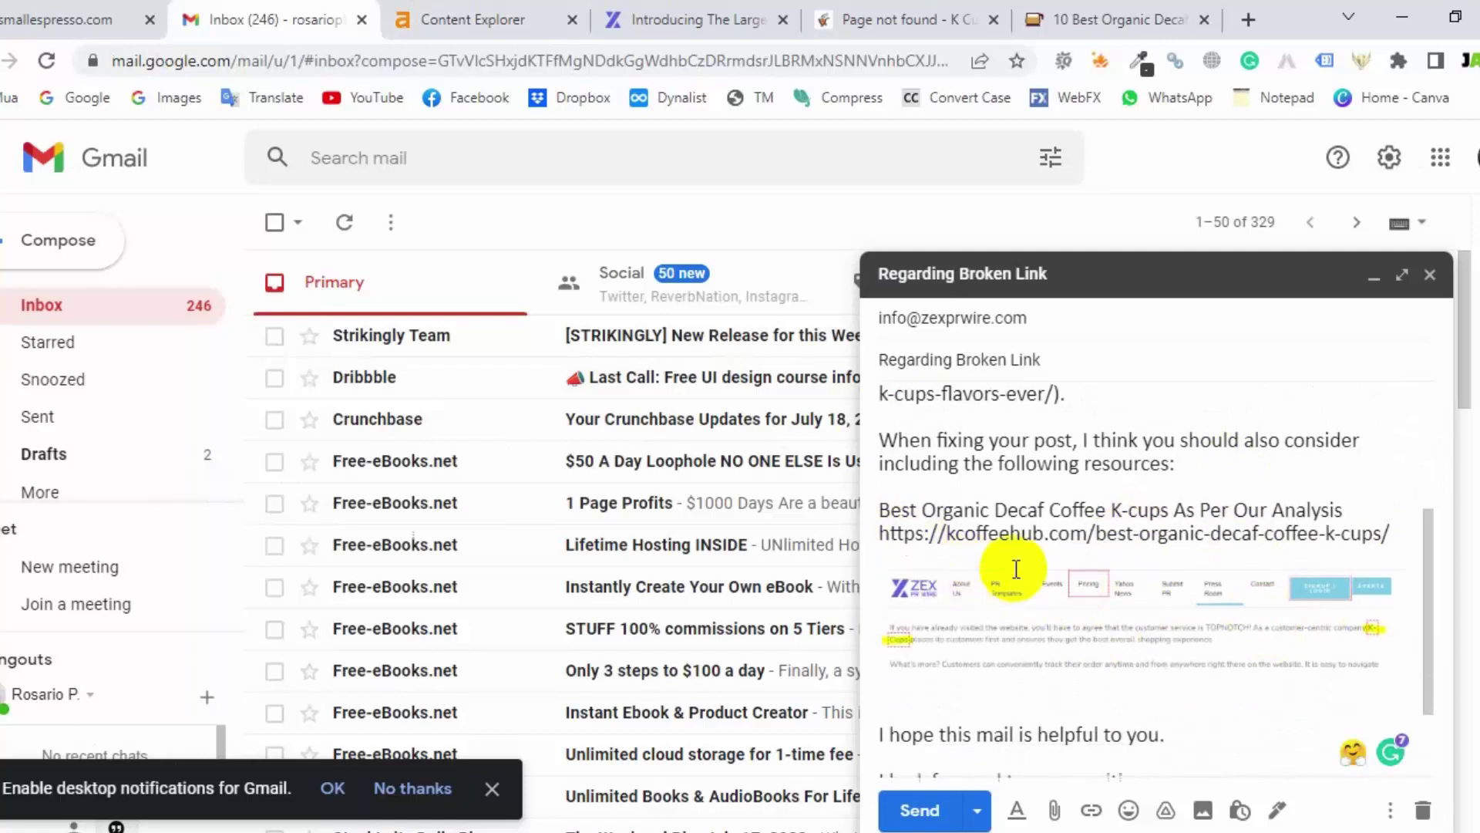
pyautogui.scroll(-1, 1115, 516)
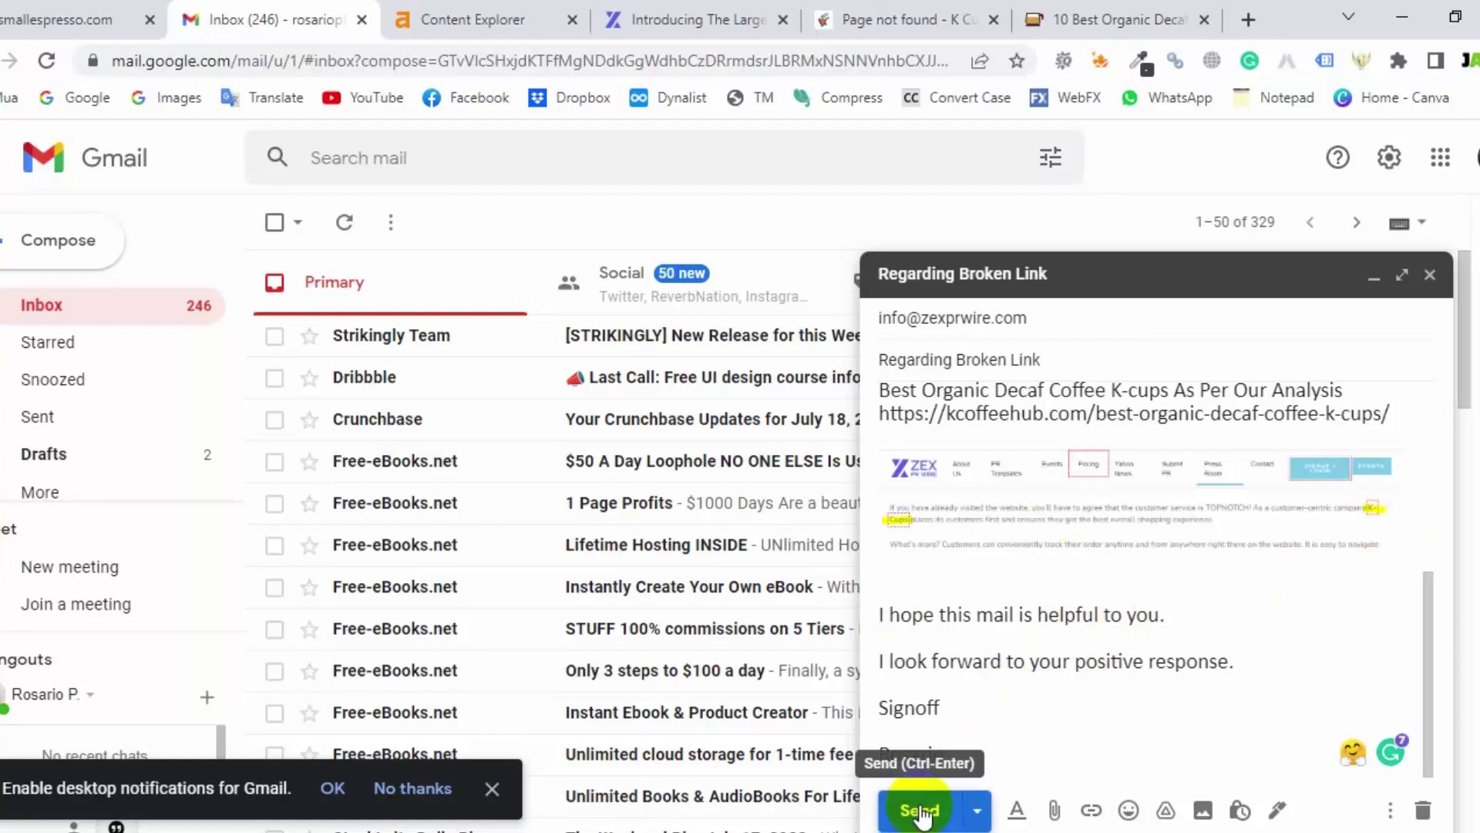
pyautogui.click(954, 808)
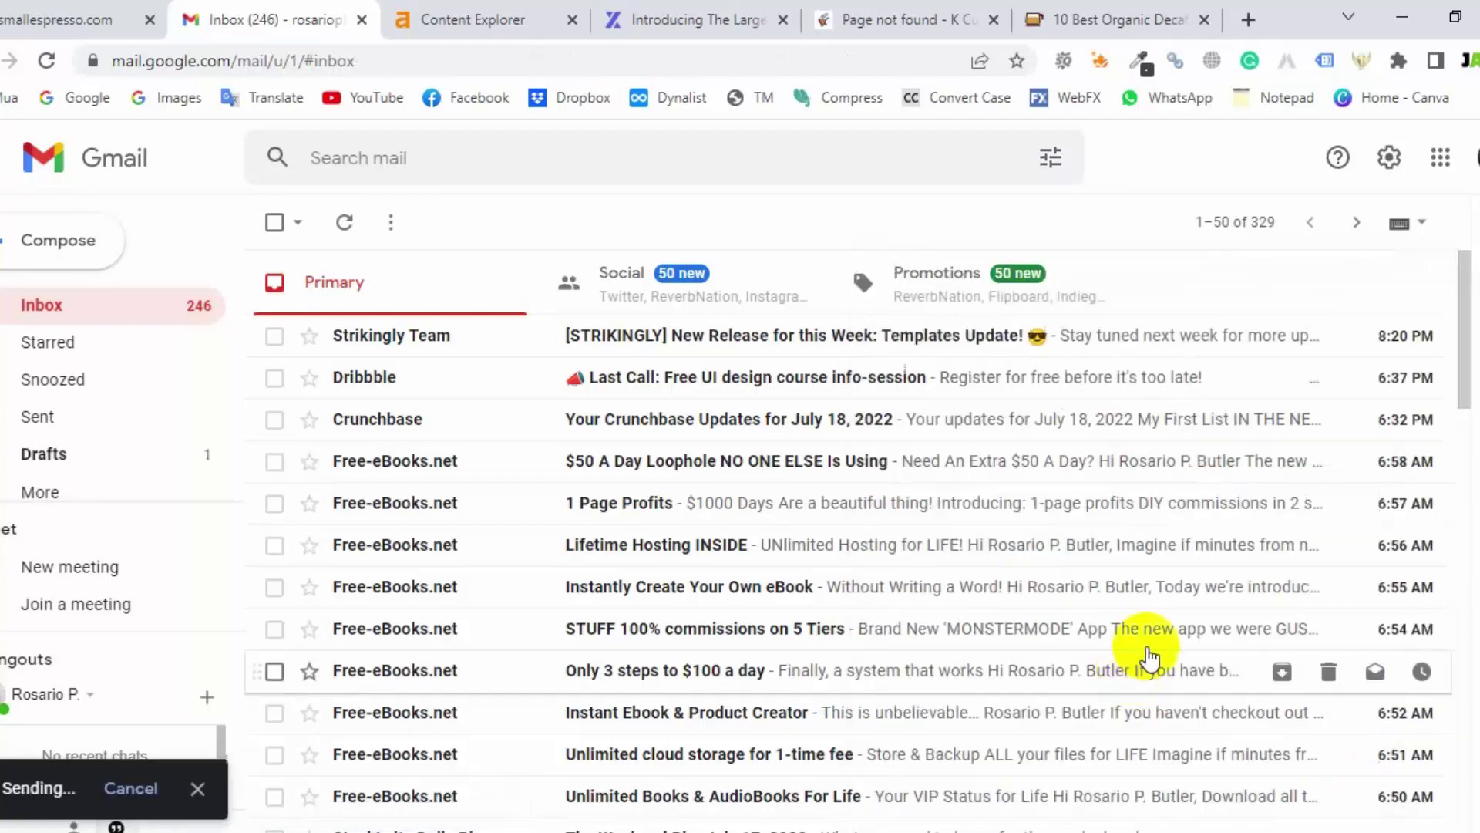
# - Check the inbox and examine the Zex PR Wire press release on K-cups flavors, including its marked links
pyautogui.click(721, 16)
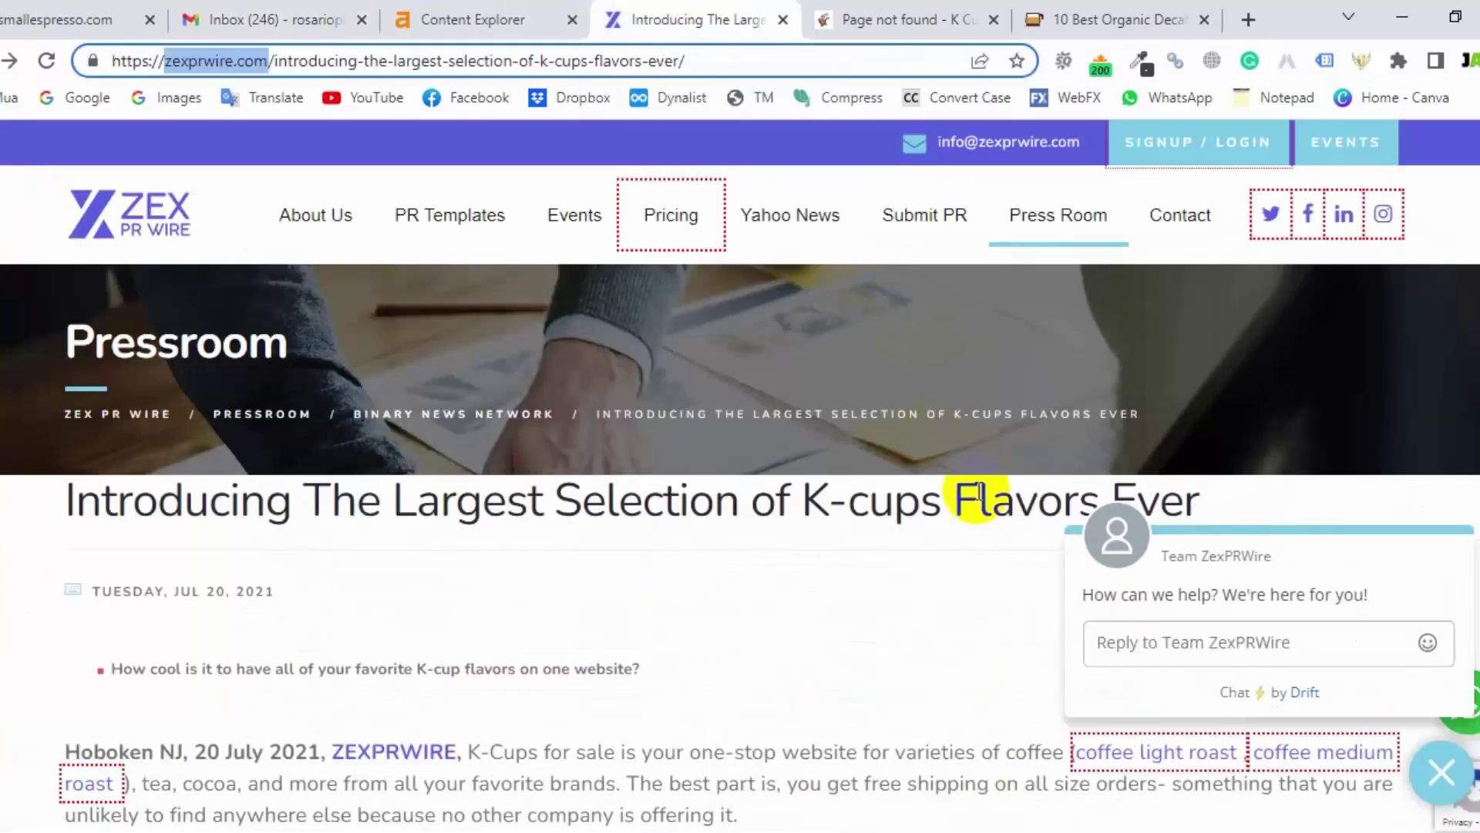
pyautogui.scroll(-5, 925, 498)
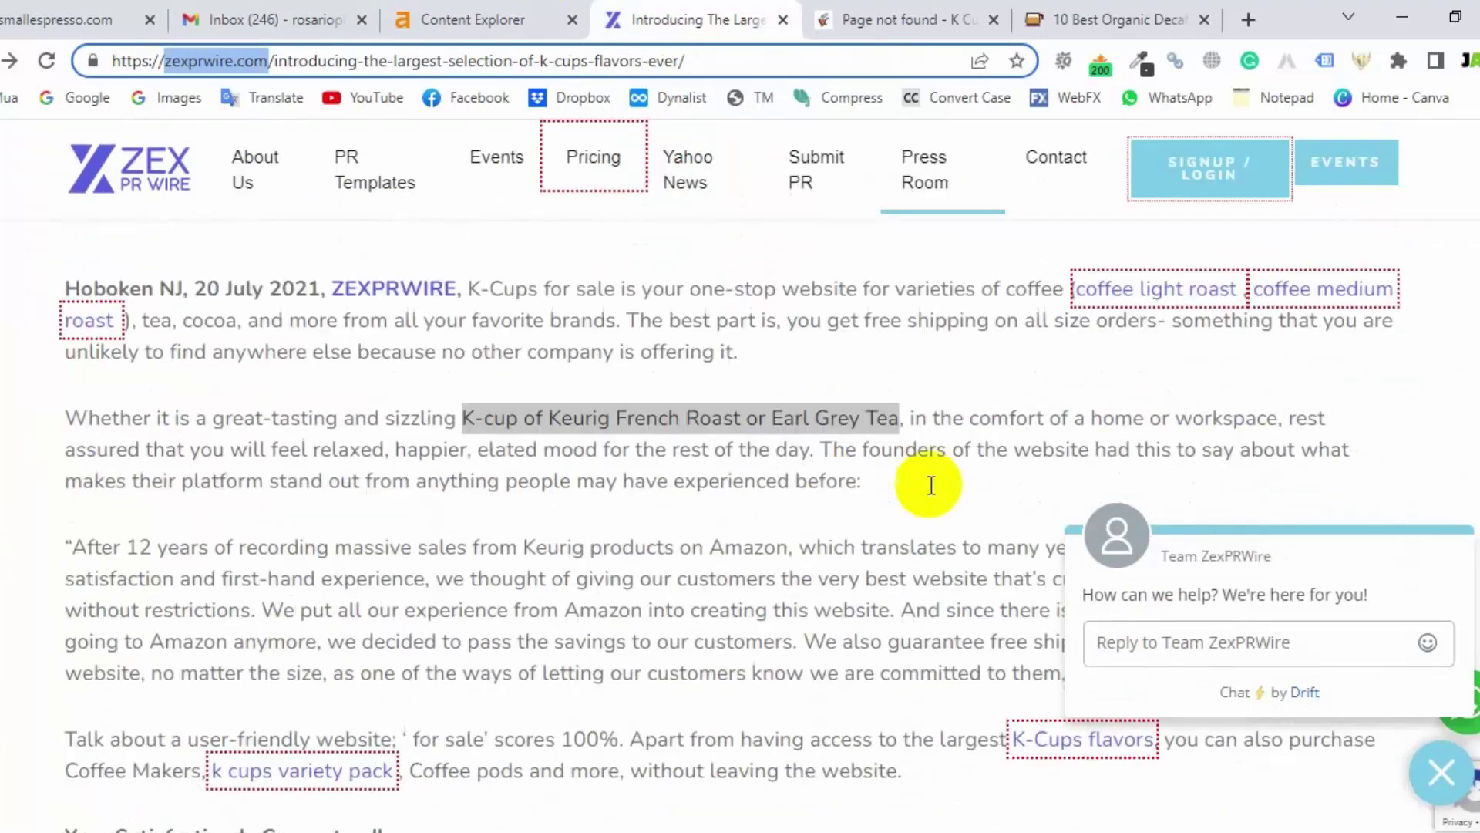
pyautogui.click(265, 17)
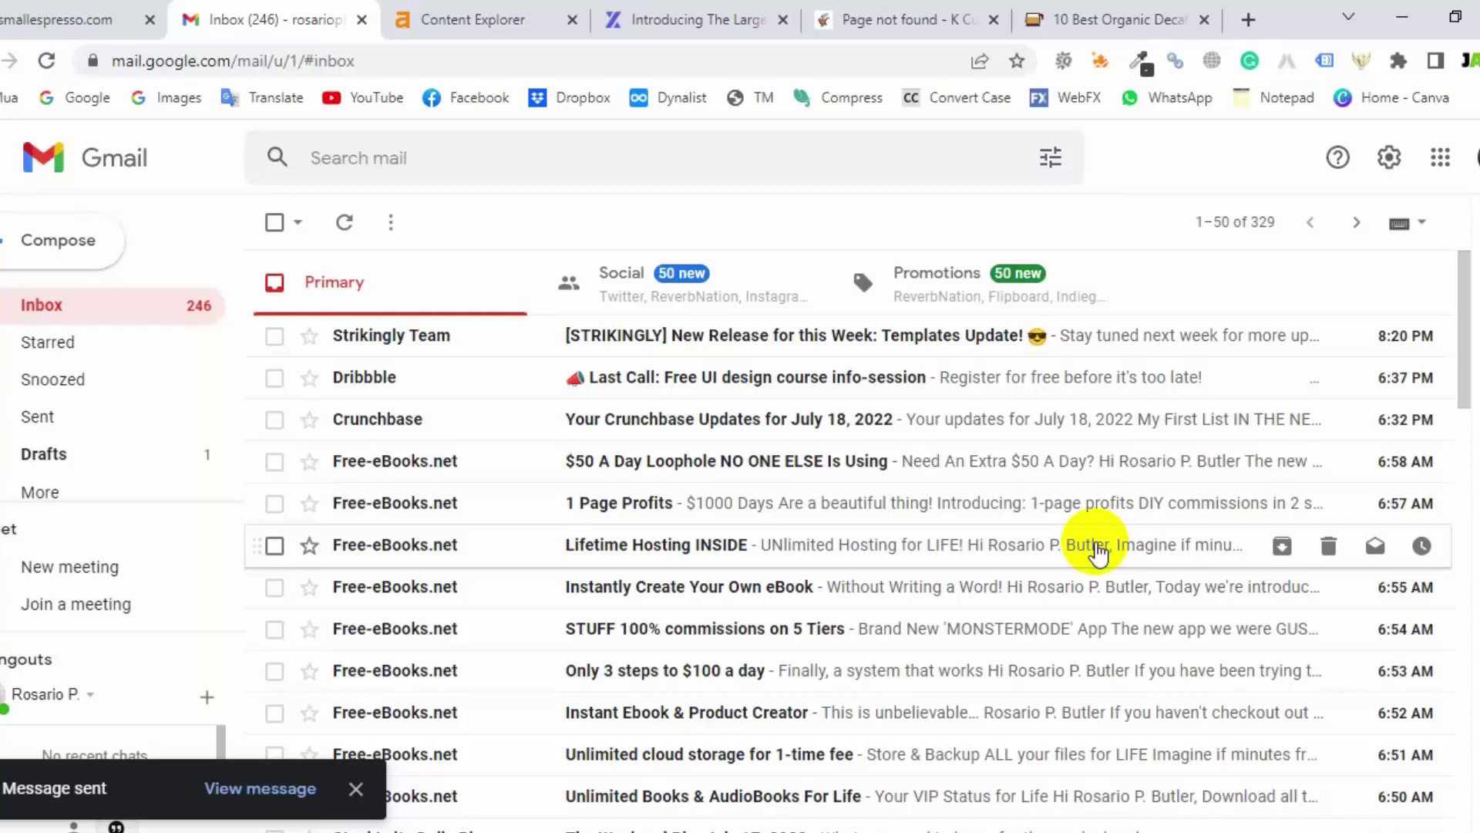
pyautogui.click(749, 14)
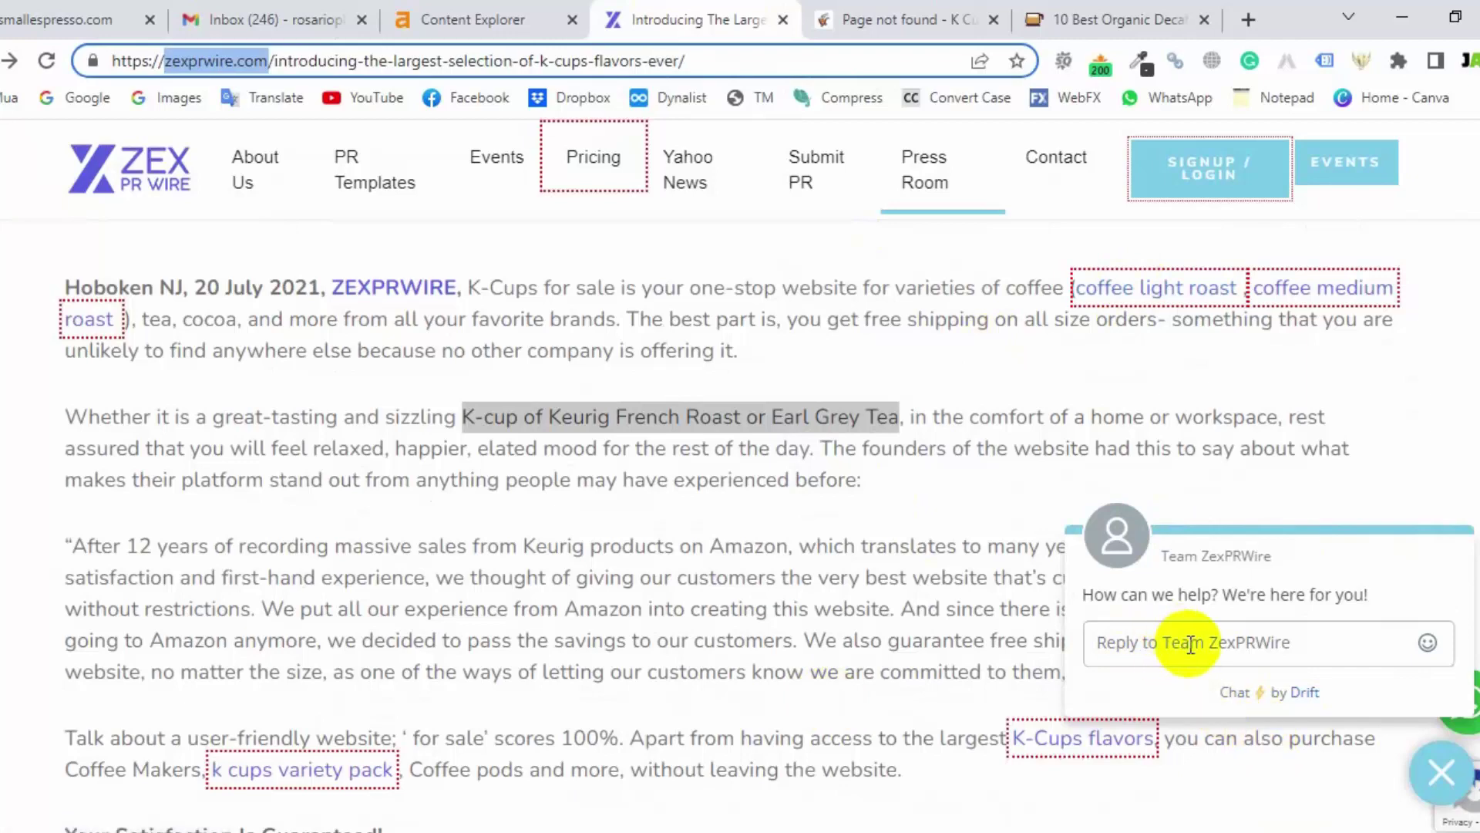
pyautogui.scroll(-4, 1116, 417)
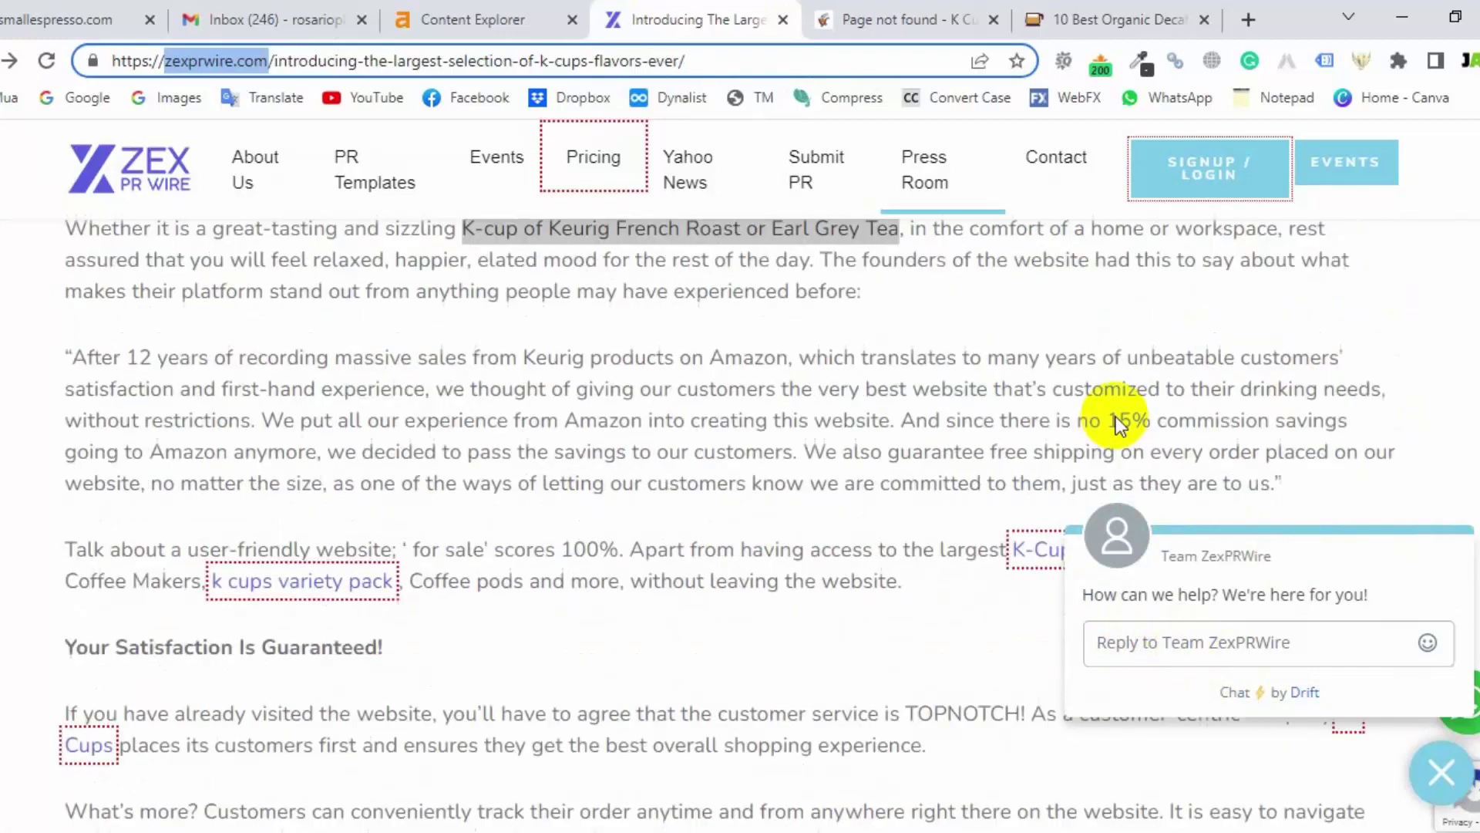
pyautogui.scroll(-1, 1246, 446)
pyautogui.scroll(3, 1249, 451)
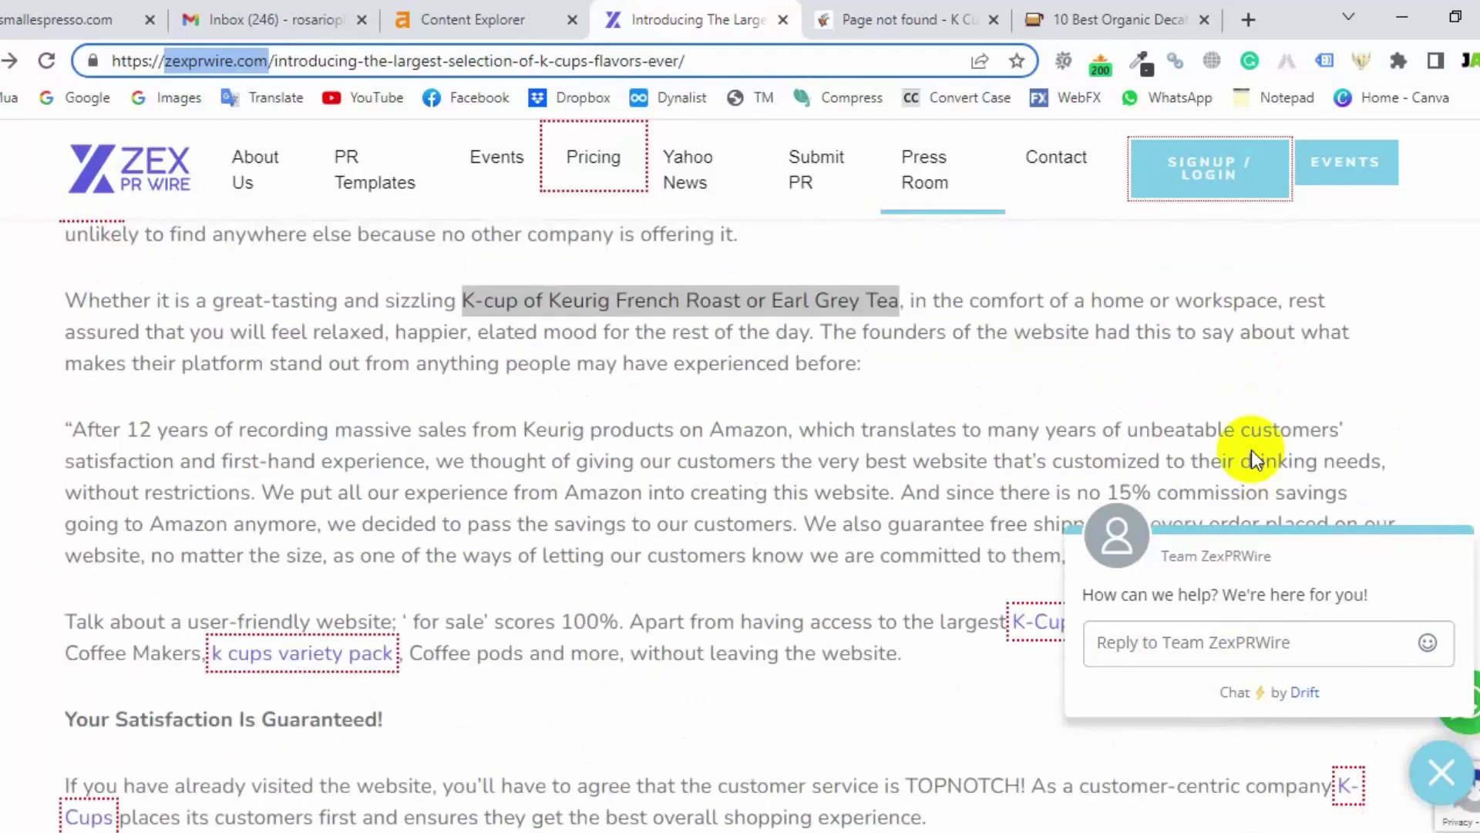
pyautogui.scroll(1, 756, 487)
pyautogui.scroll(5, 755, 488)
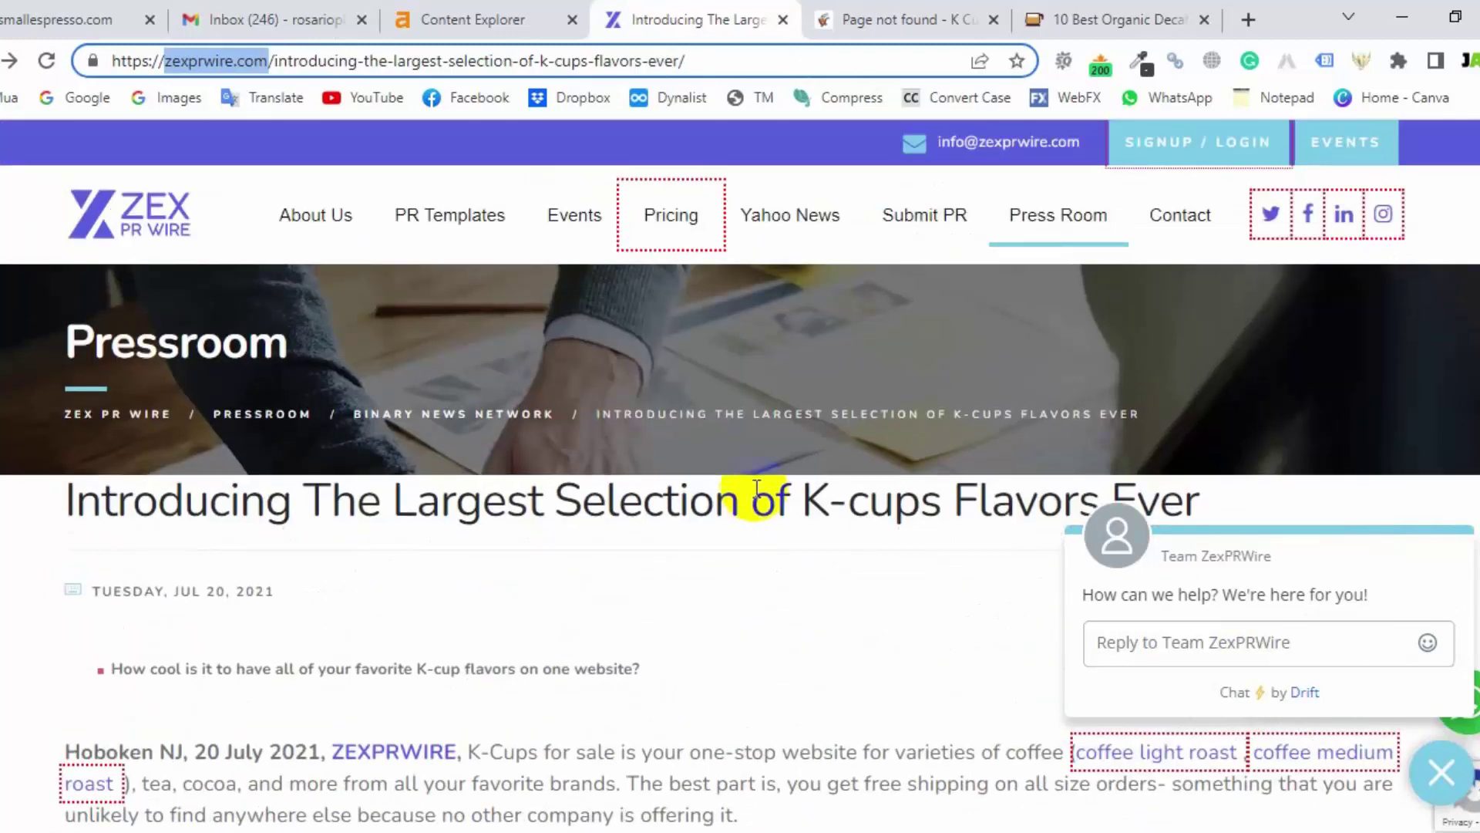